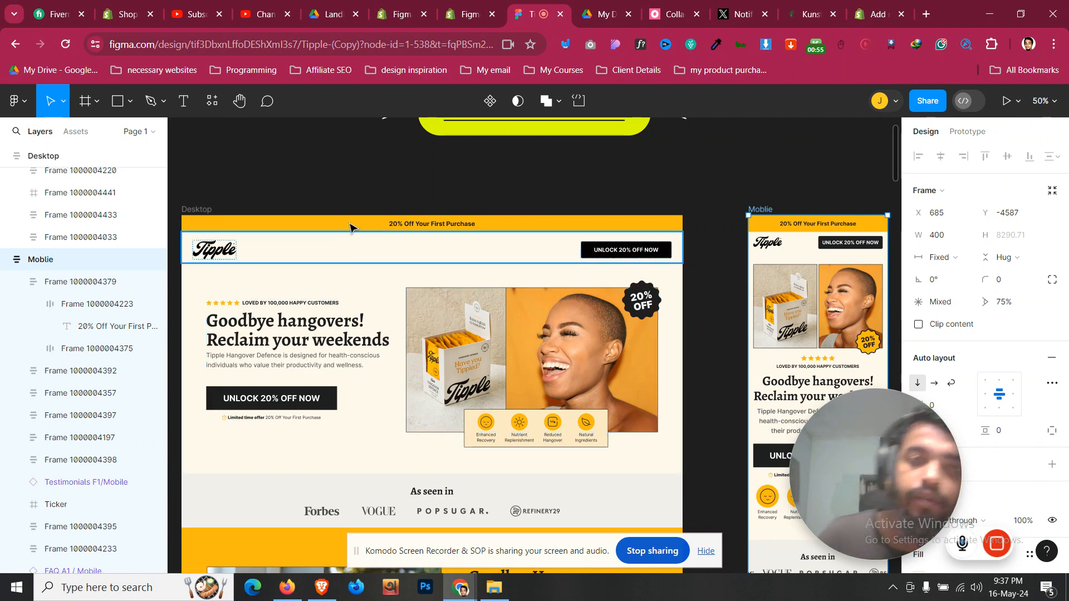
- Switch to the PageFly editor and add a section with a two-column 1/2 + 1/2 layout below the logo header
click(465, 4)
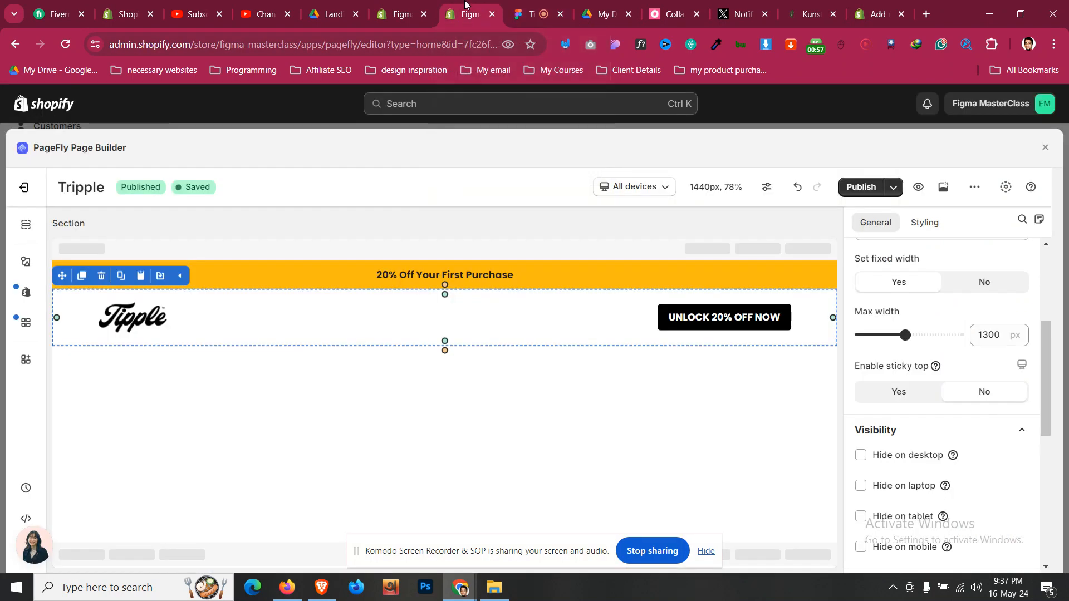
click(26, 225)
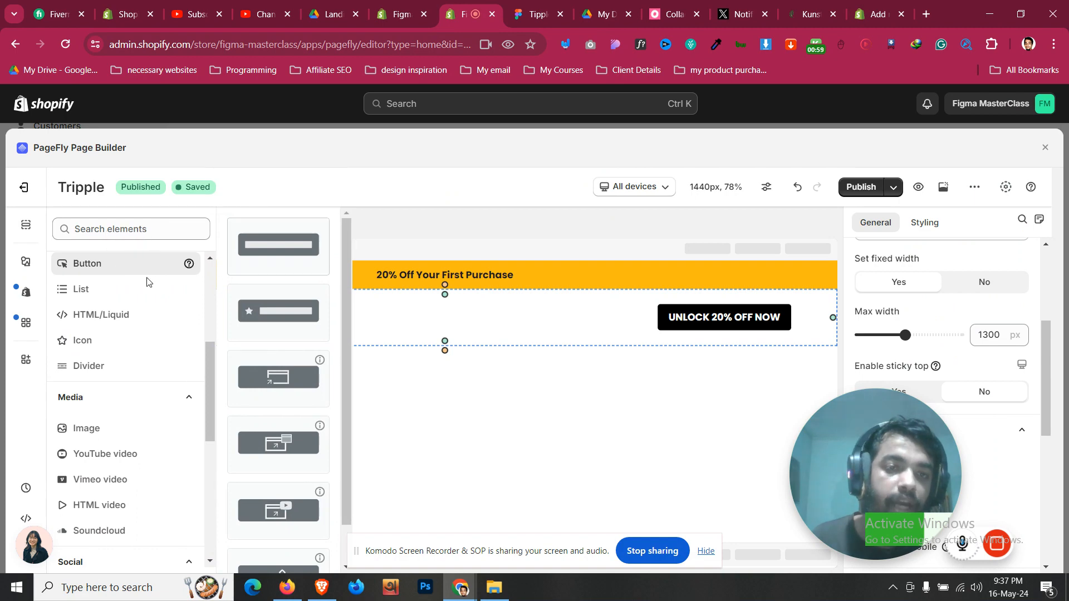
scroll(148, 280, up, 5)
click(148, 296)
drag(275, 321, 475, 353)
- Check the hero design in Figma, and set the new two-column section's max width to 1300 px in PageFly
click(523, 5)
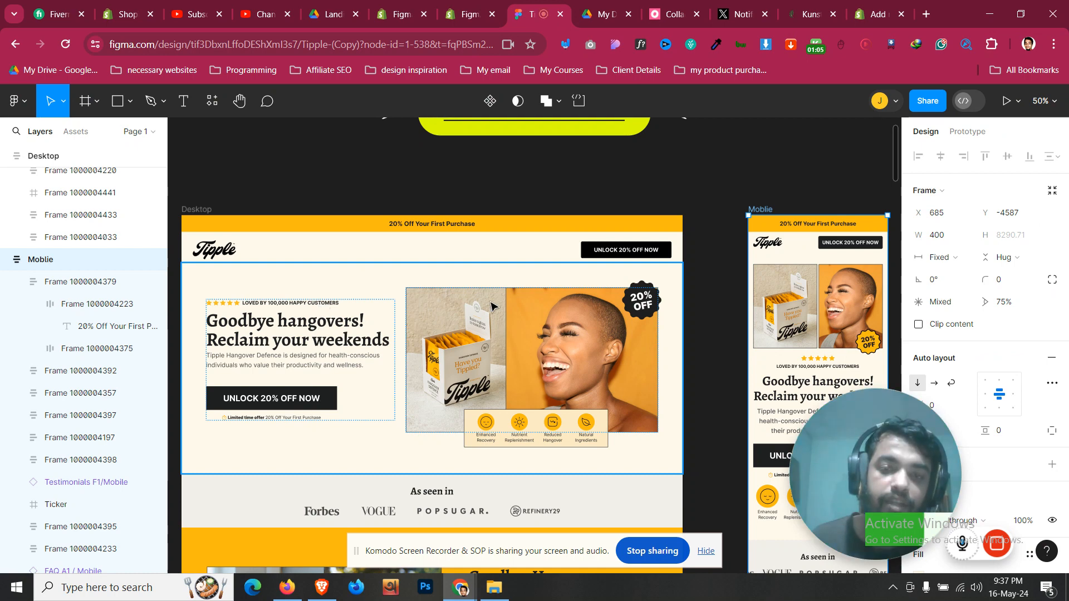
click(464, 14)
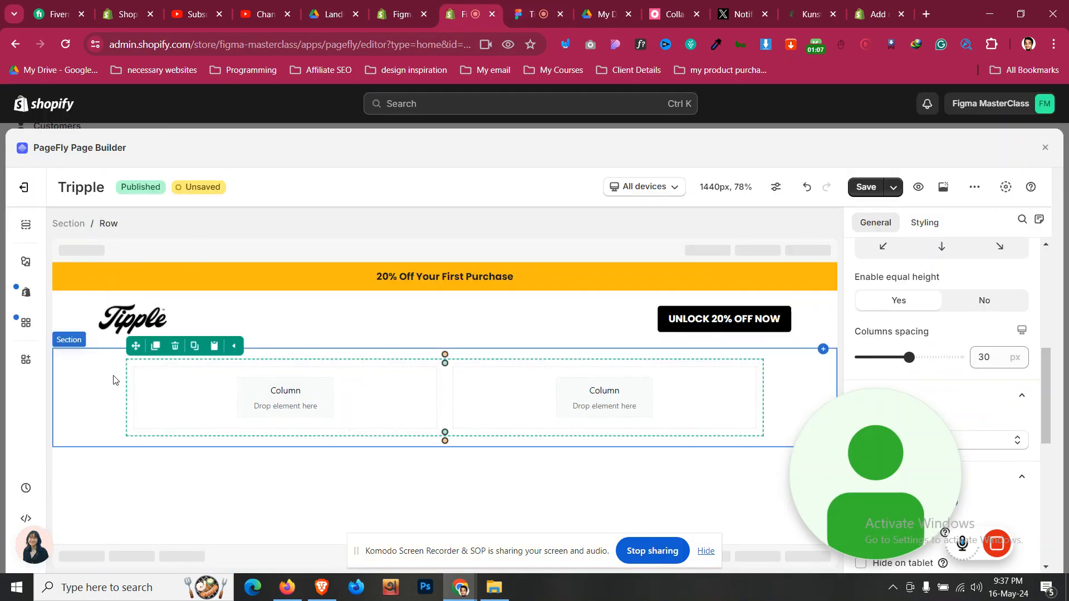
click(989, 338)
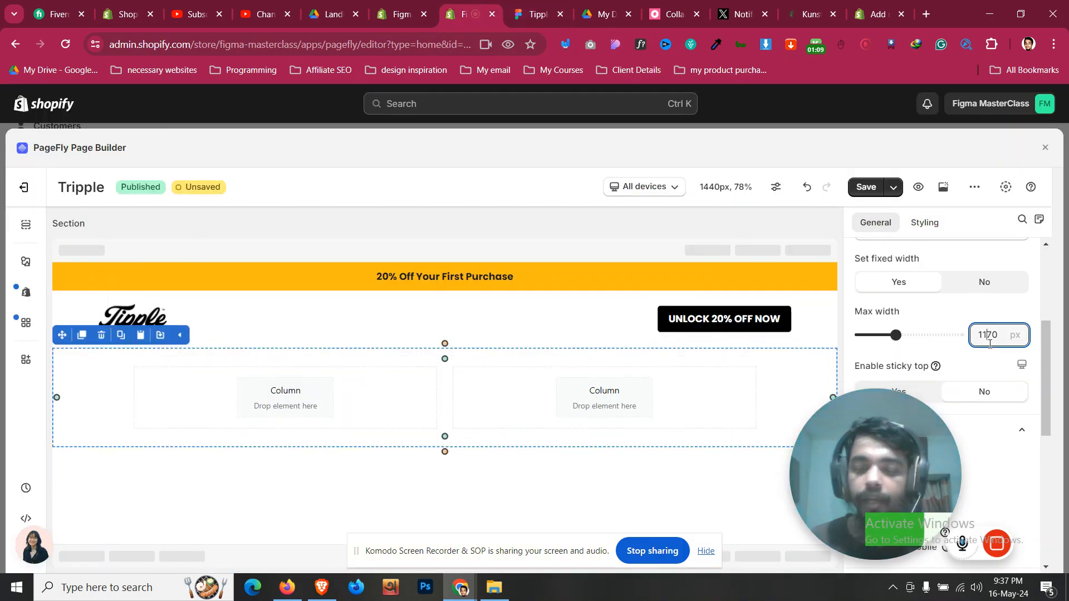
key(BackSpace)
key(BackSpace)
key(BackSpace)
text(30)
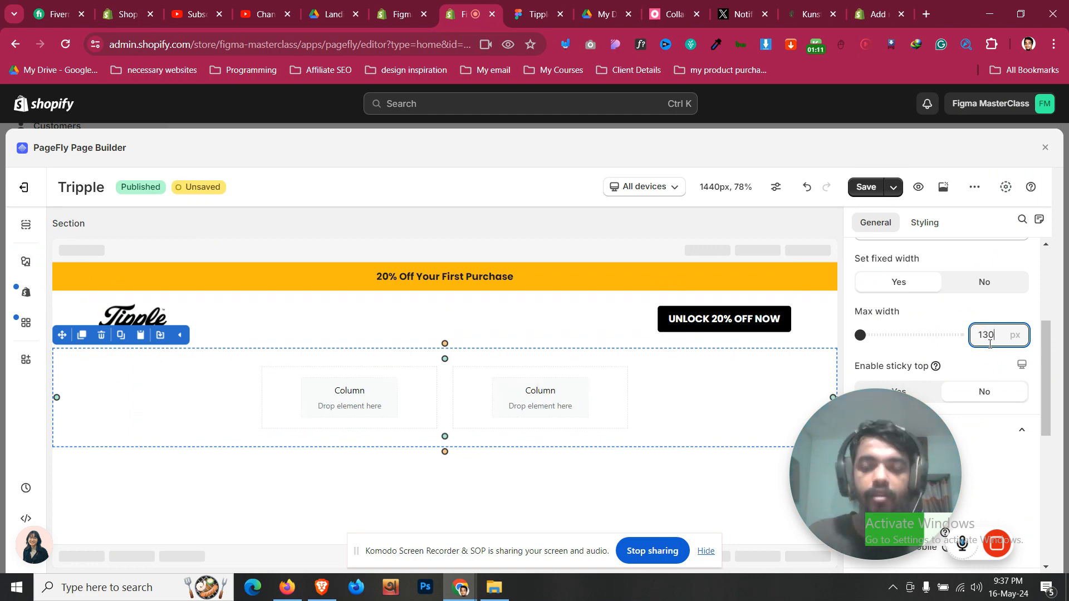
text(0)
- Switch to Figma and inspect the properties of the star rating above the desktop hero heading
click(535, 14)
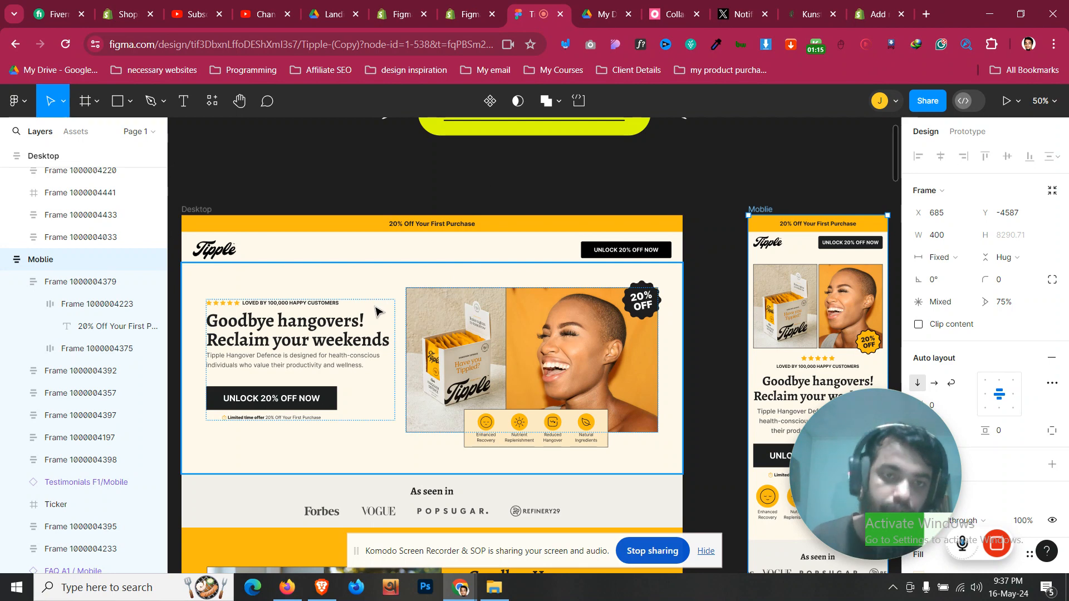
click(212, 307)
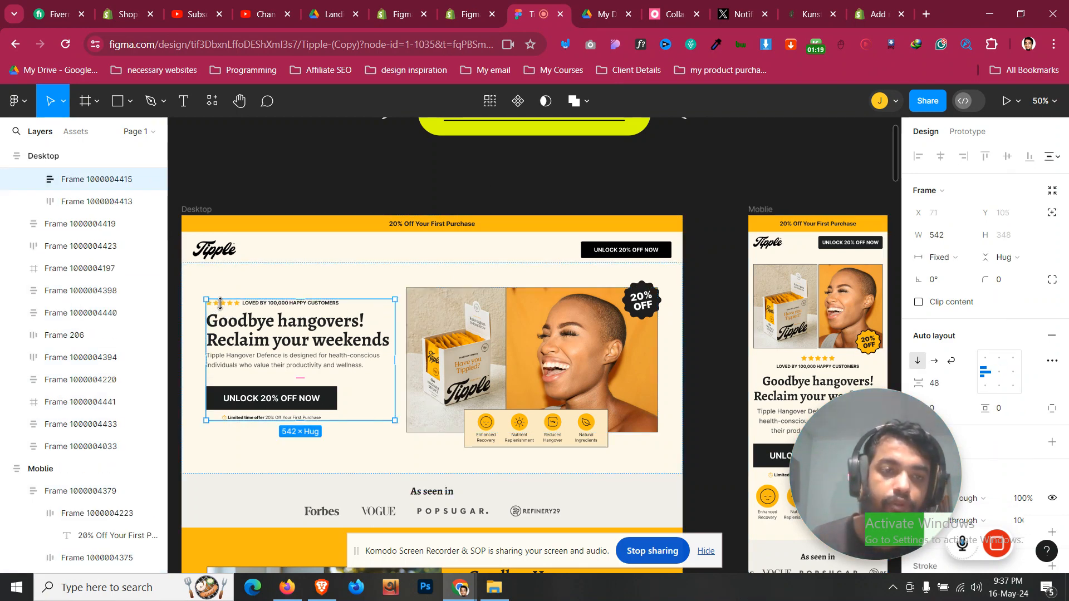
double_click(220, 304)
double_click(221, 303)
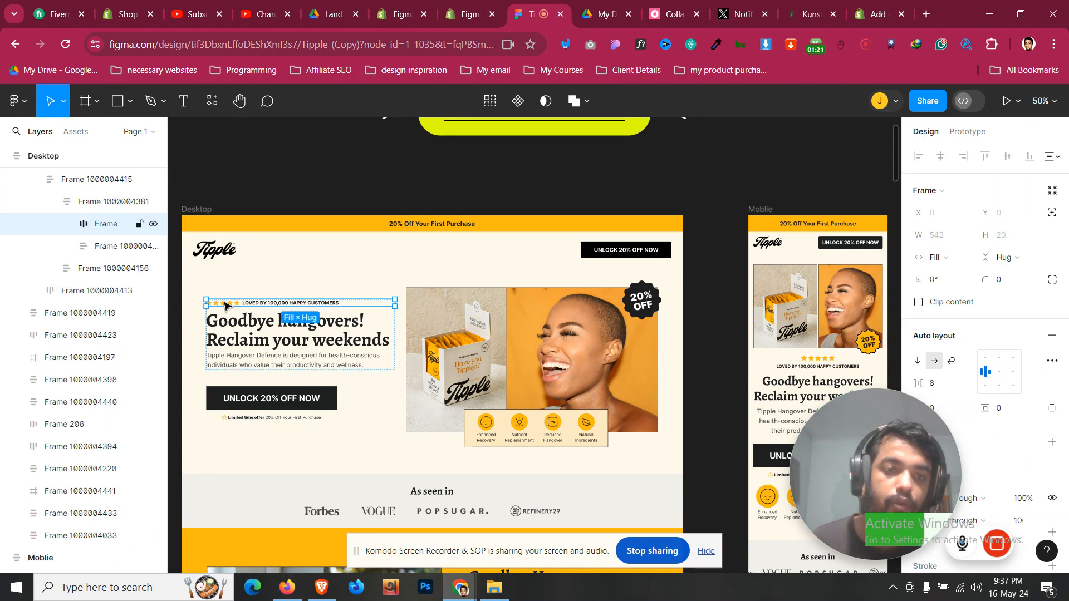
double_click(224, 300)
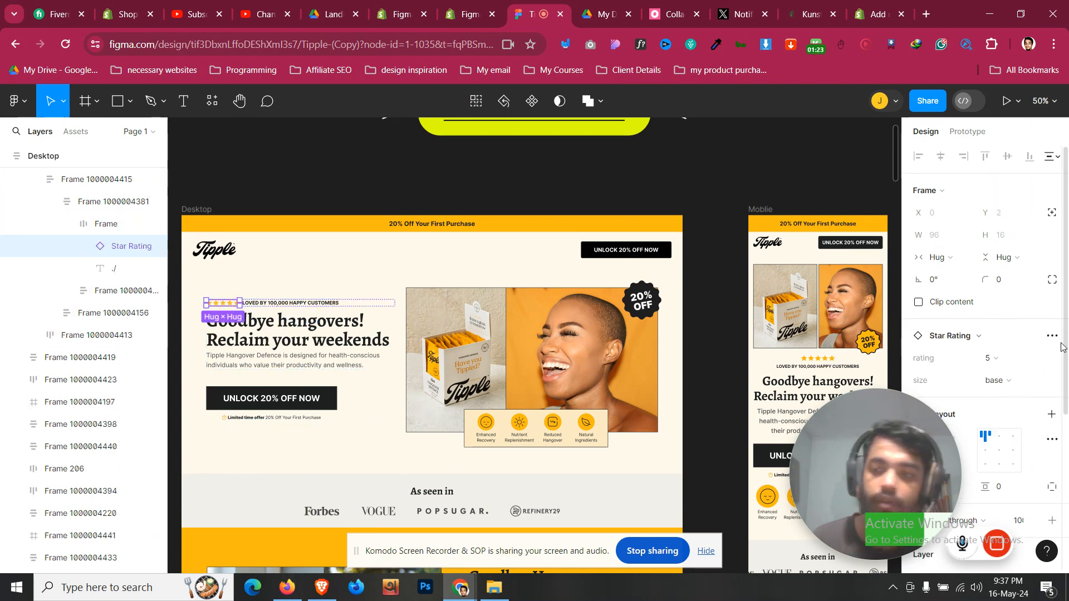
scroll(1041, 387, down, 5)
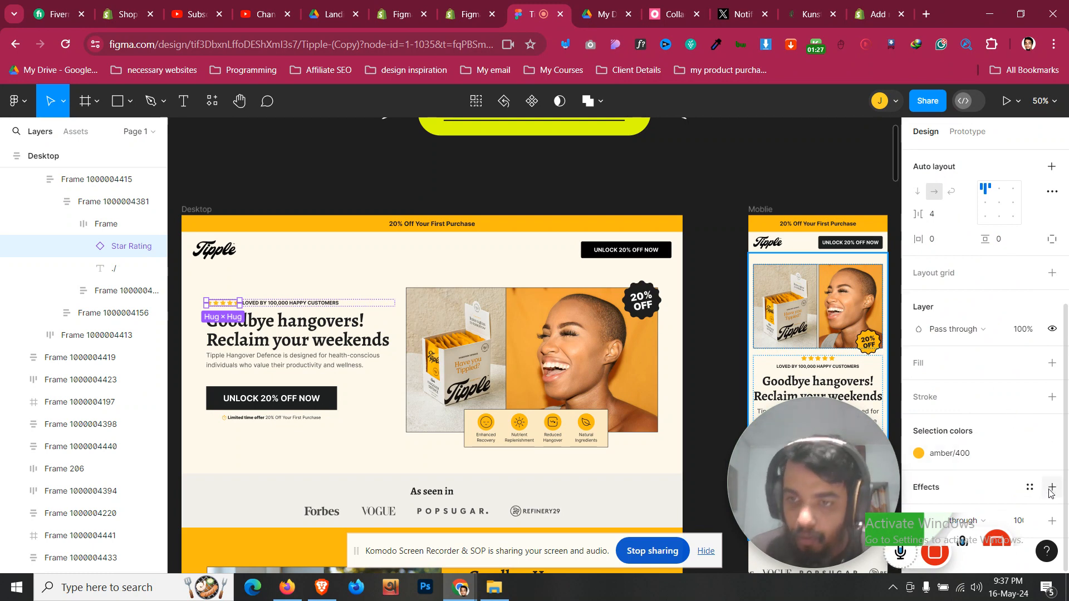
- Select the first star inside the star rating and examine its selection colour
click(82, 246)
click(121, 269)
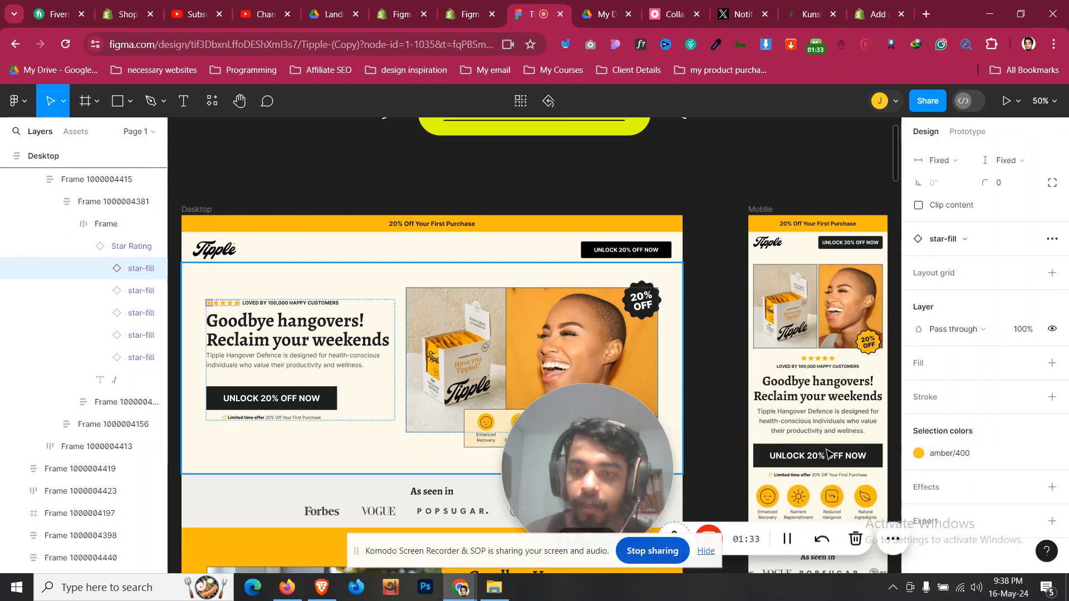
click(919, 454)
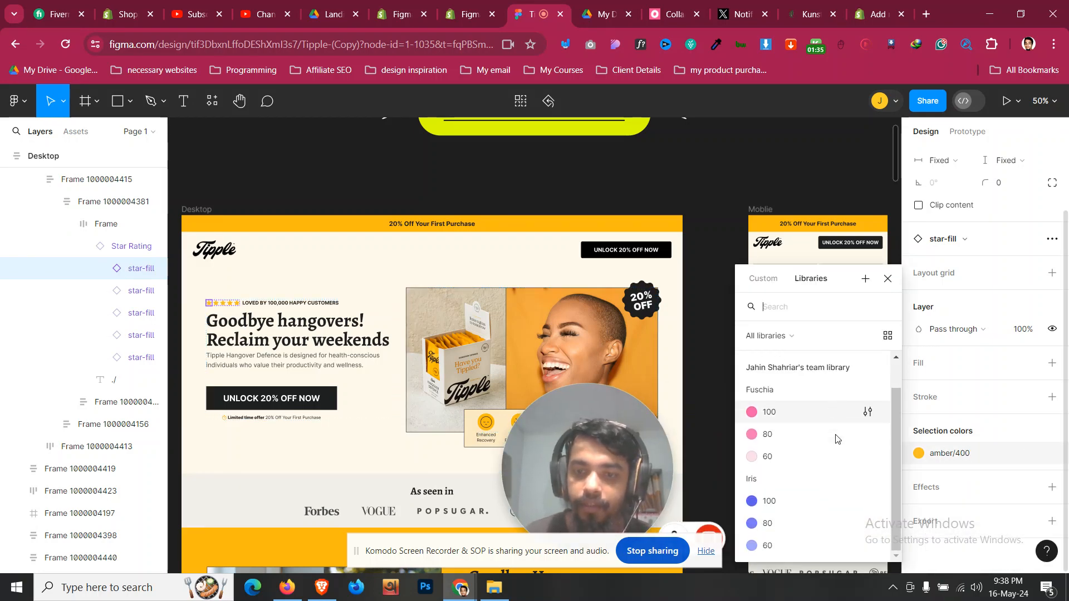
scroll(824, 423, up, 1)
click(995, 450)
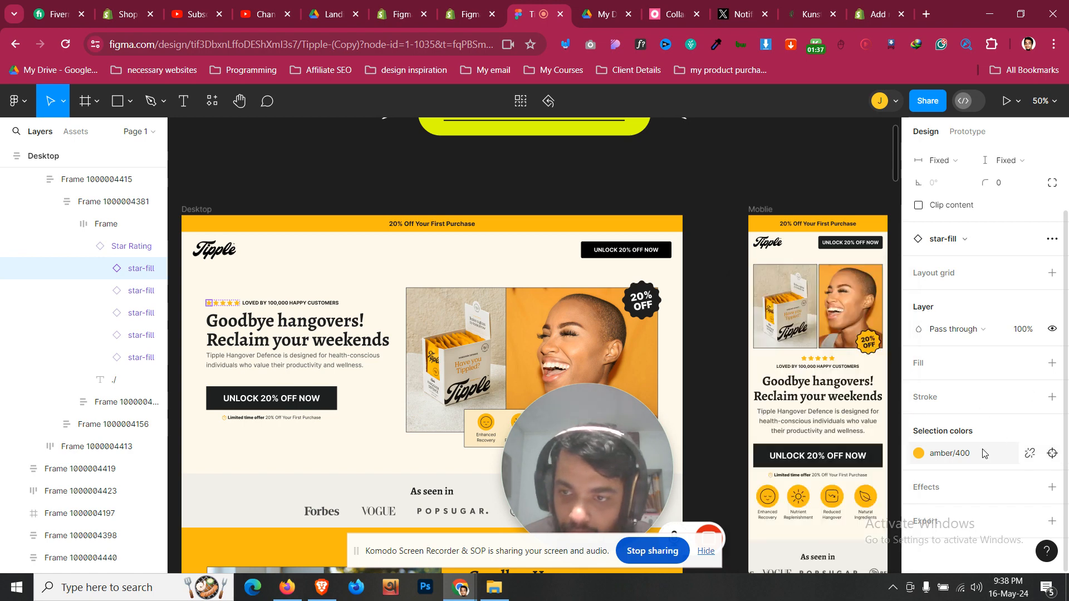
click(951, 454)
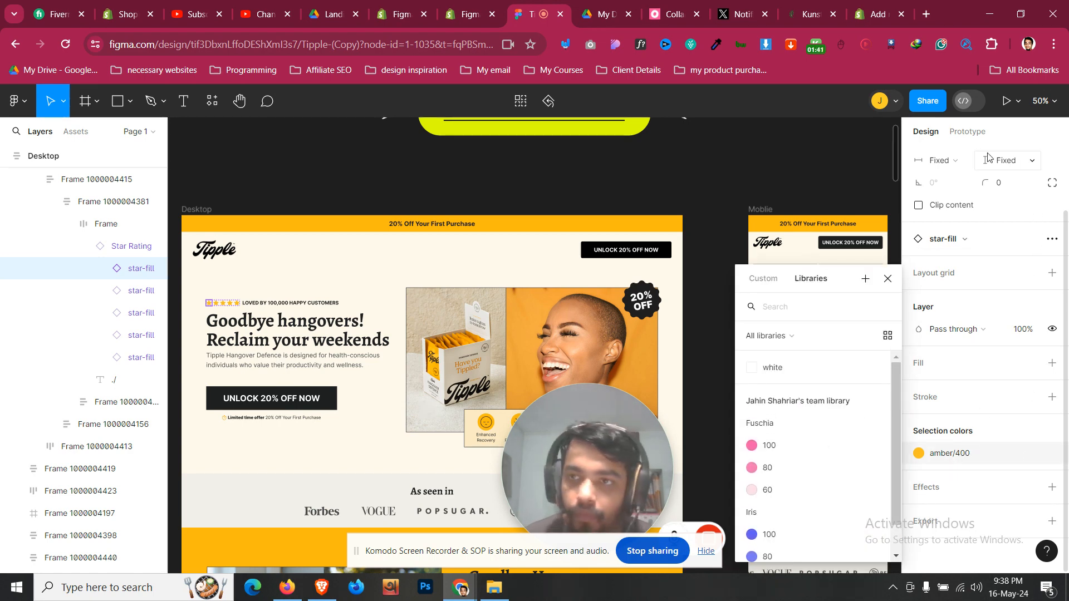
scroll(975, 387, up, 1)
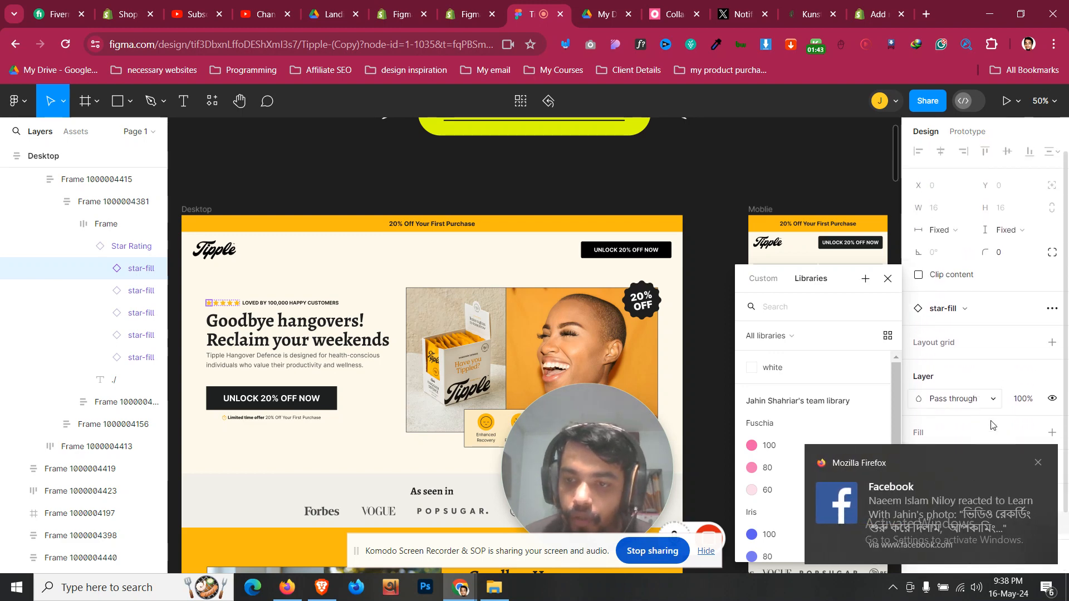
- Select the orange before/after section of the desktop design and examine its fill and selection colours
click(968, 132)
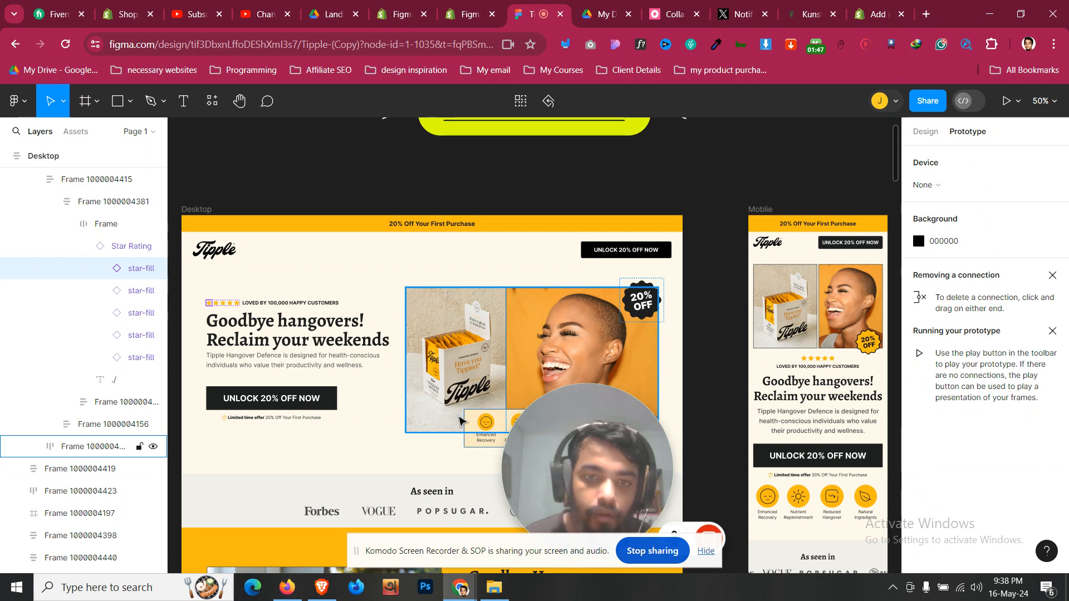
scroll(459, 420, down, 3)
click(363, 409)
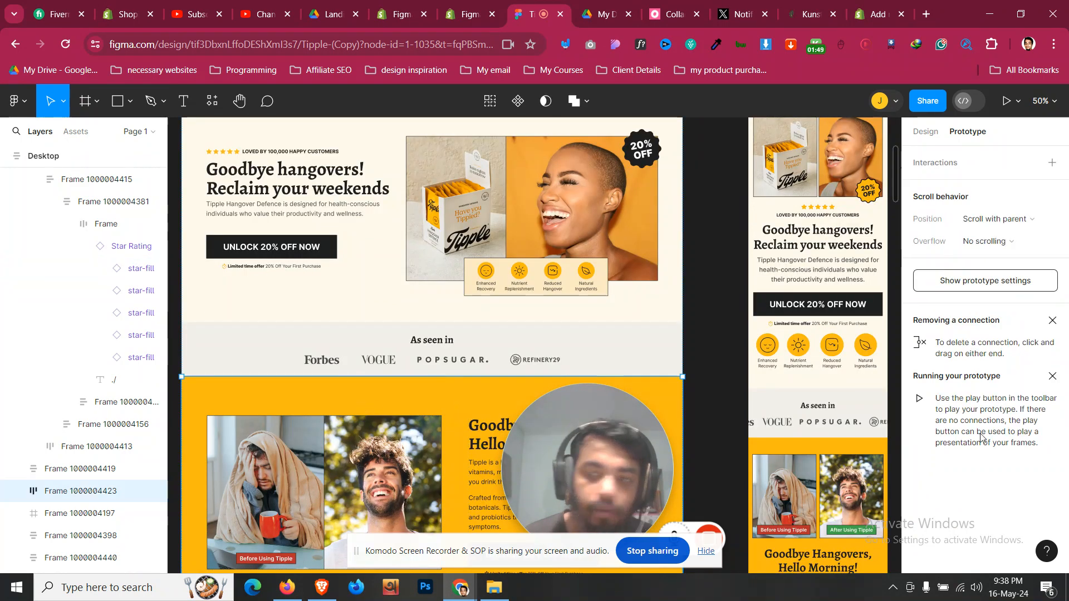
click(925, 132)
scroll(953, 445, down, 5)
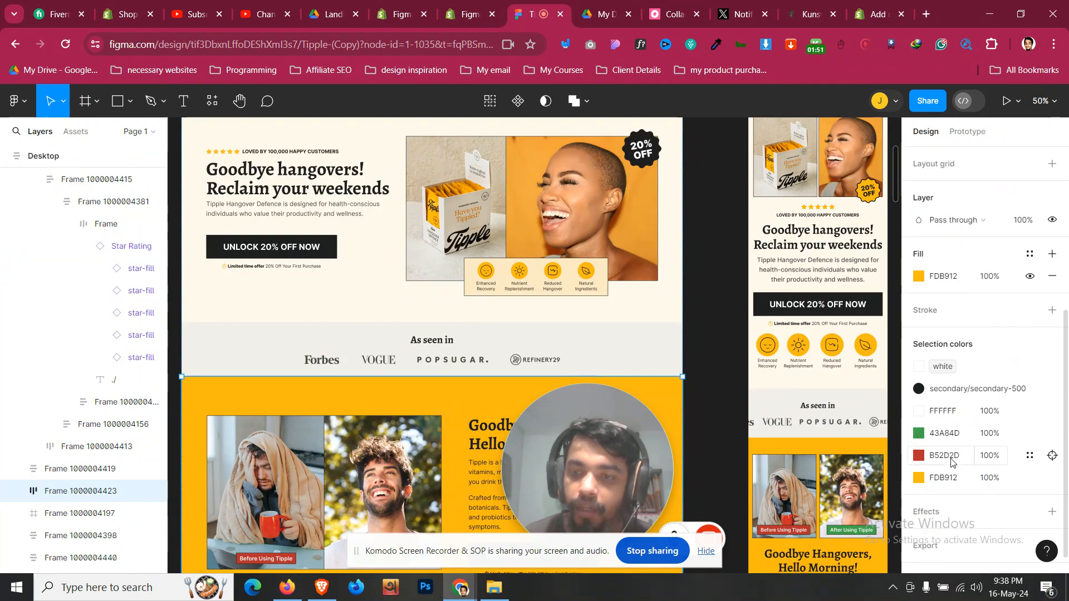
scroll(951, 454, up, 3)
scroll(420, 298, up, 5)
scroll(421, 297, down, 1)
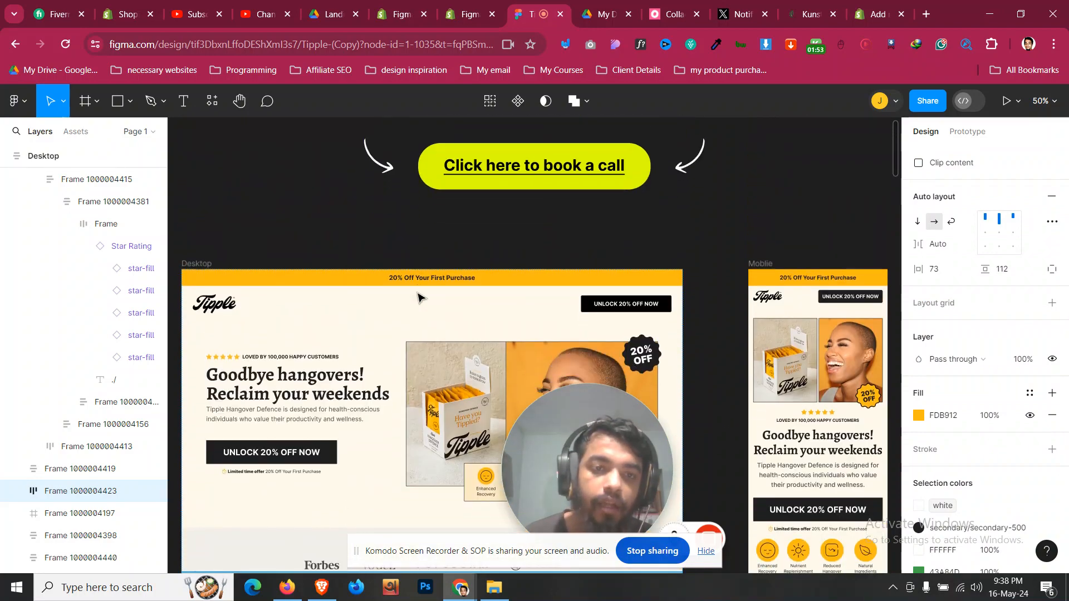
scroll(417, 296, down, 3)
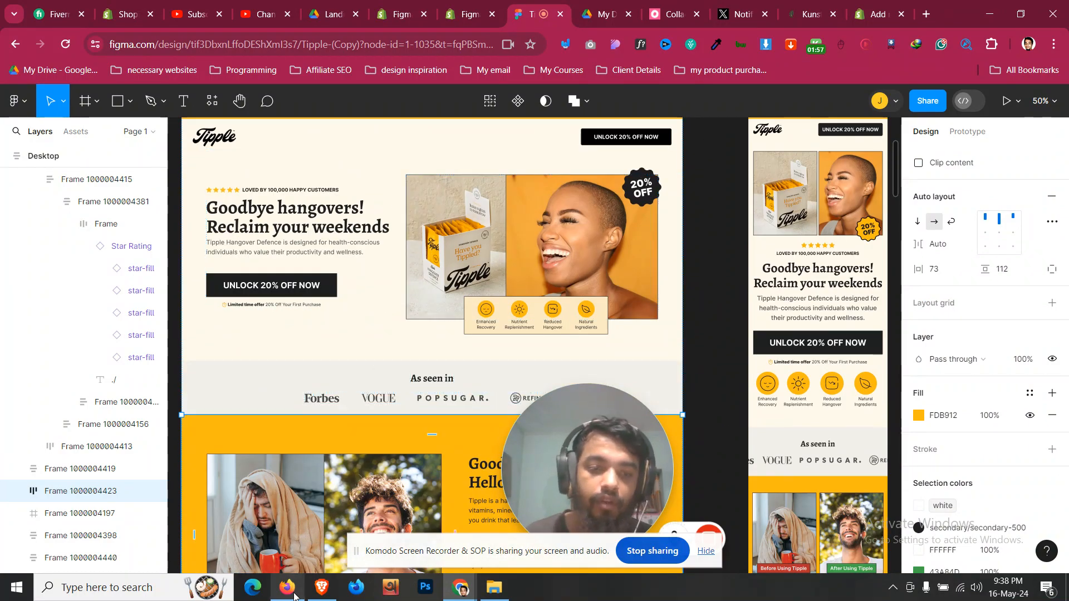
- Close the Firefox window and inspect the text properties of "LOVED BY 100,000 HAPPY CUSTOMERS" in the desktop hero
mouse_move(287, 587)
click(349, 487)
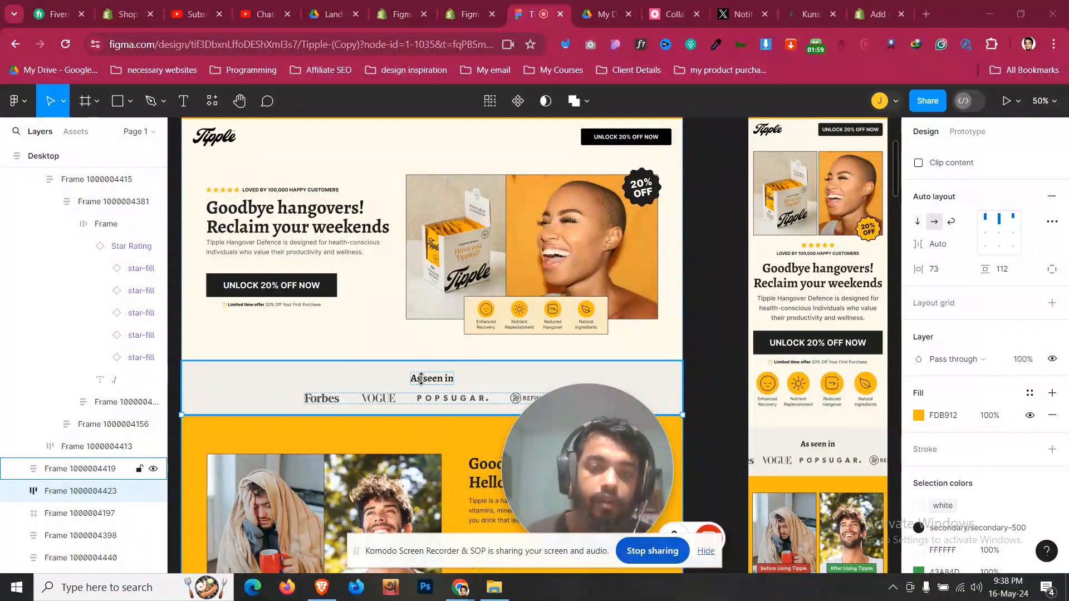
scroll(369, 358, up, 1)
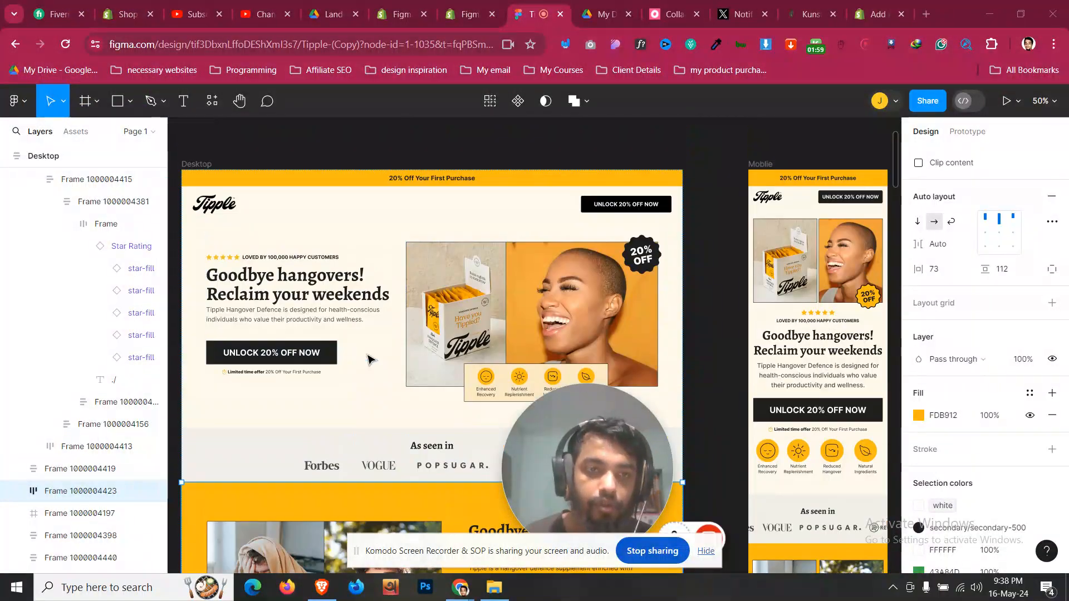
double_click(256, 257)
double_click(261, 258)
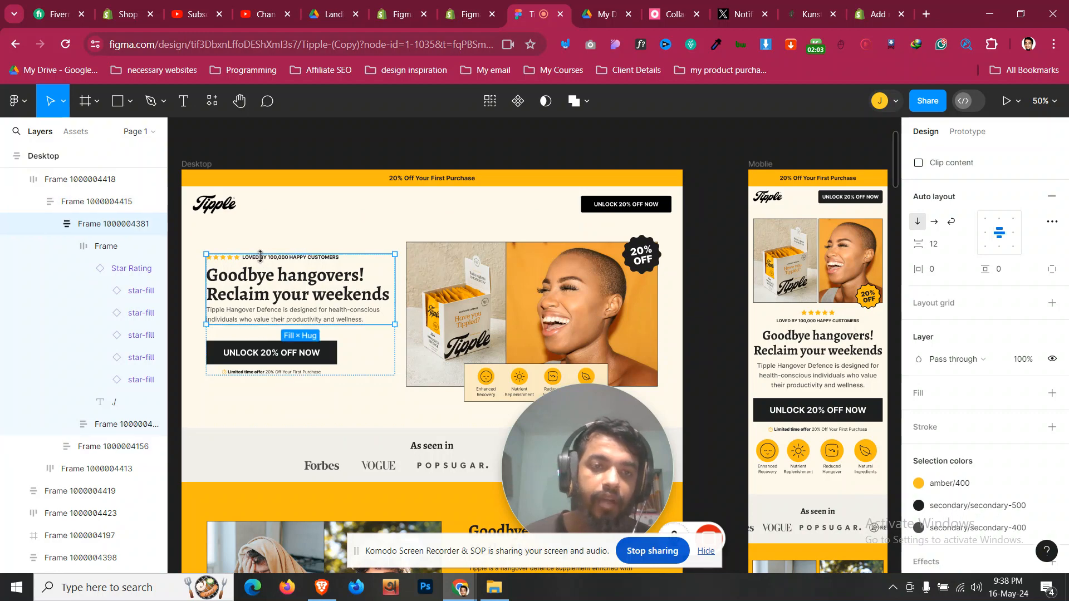
double_click(262, 259)
double_click(262, 258)
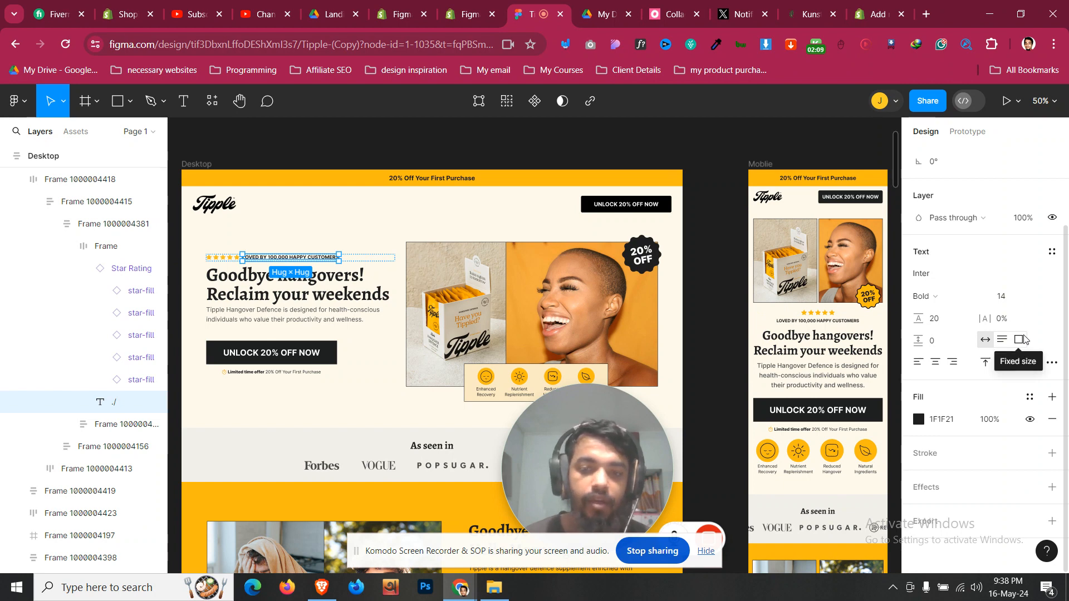
- Switch to the PageFly editor and place a Block layout element in the first column of the new section
click(467, 8)
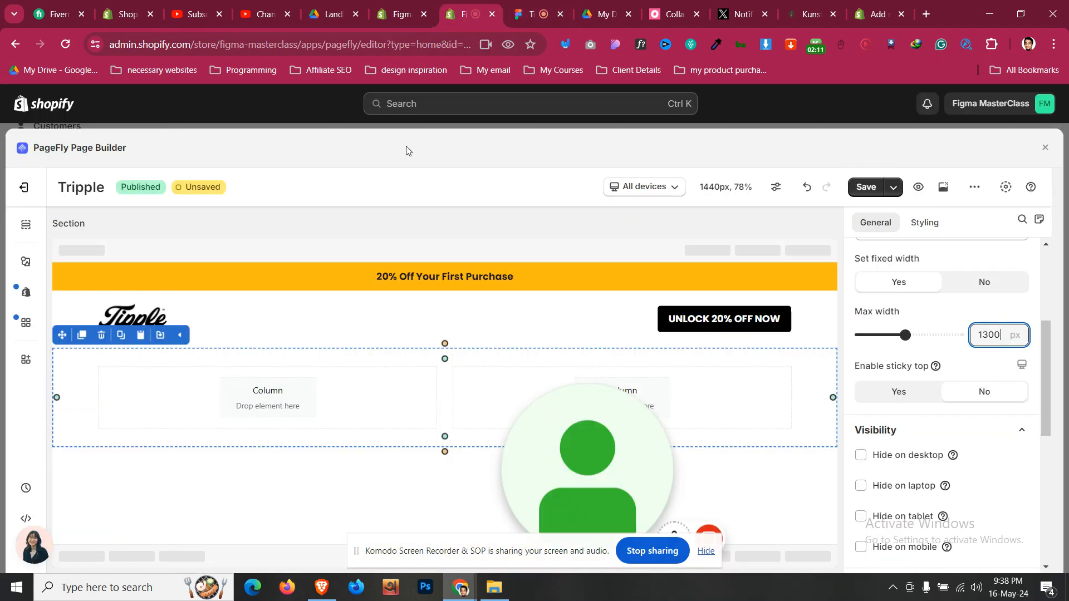
click(26, 260)
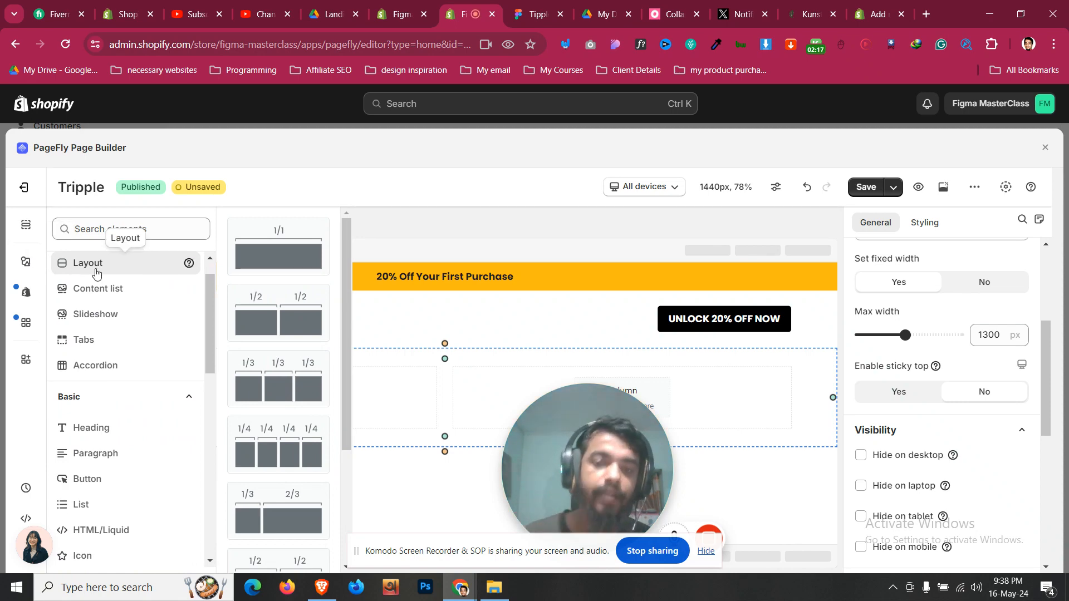
click(280, 393)
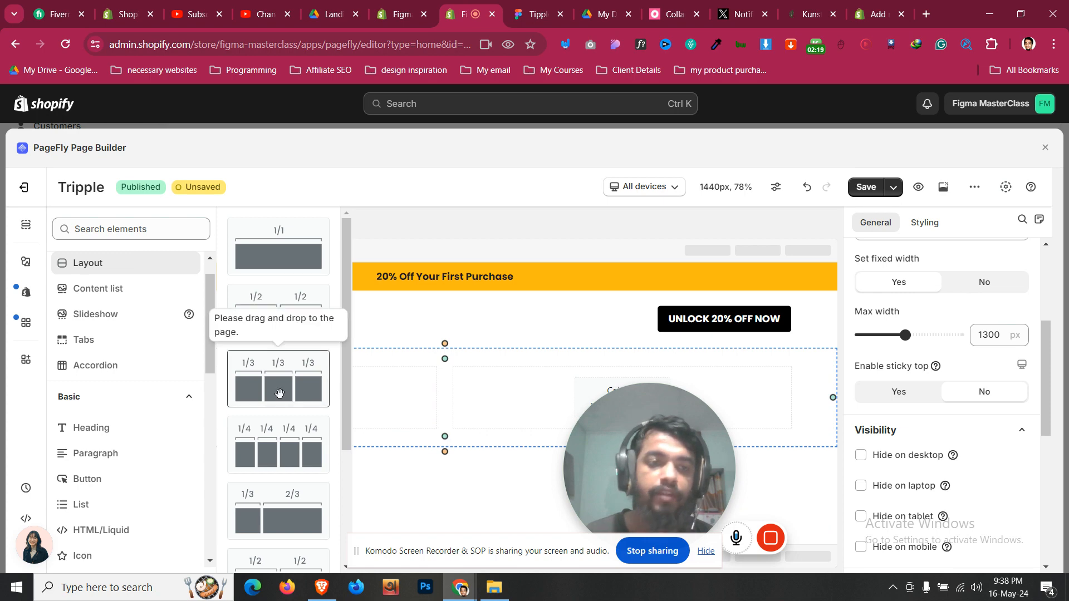
scroll(279, 393, down, 3)
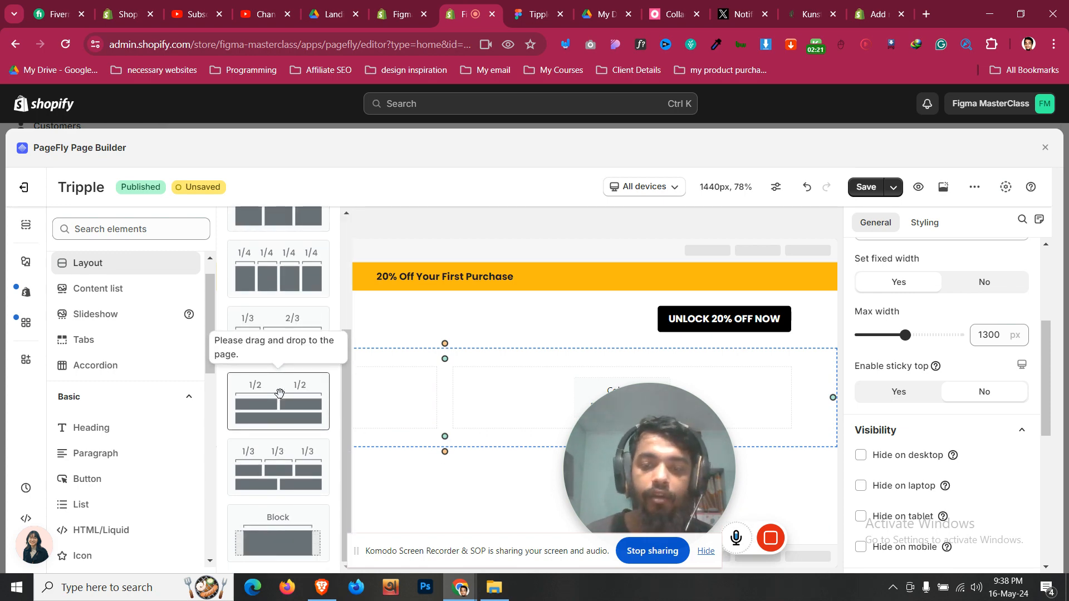
drag(275, 520, 342, 394)
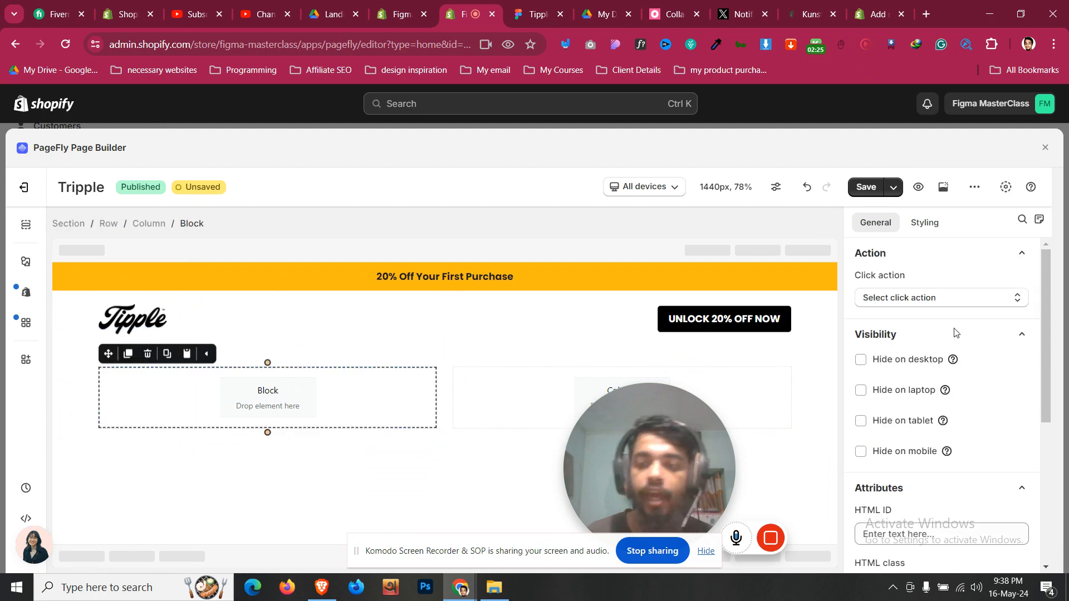
- Set the block's top and bottom padding to 10 px
click(925, 222)
click(953, 401)
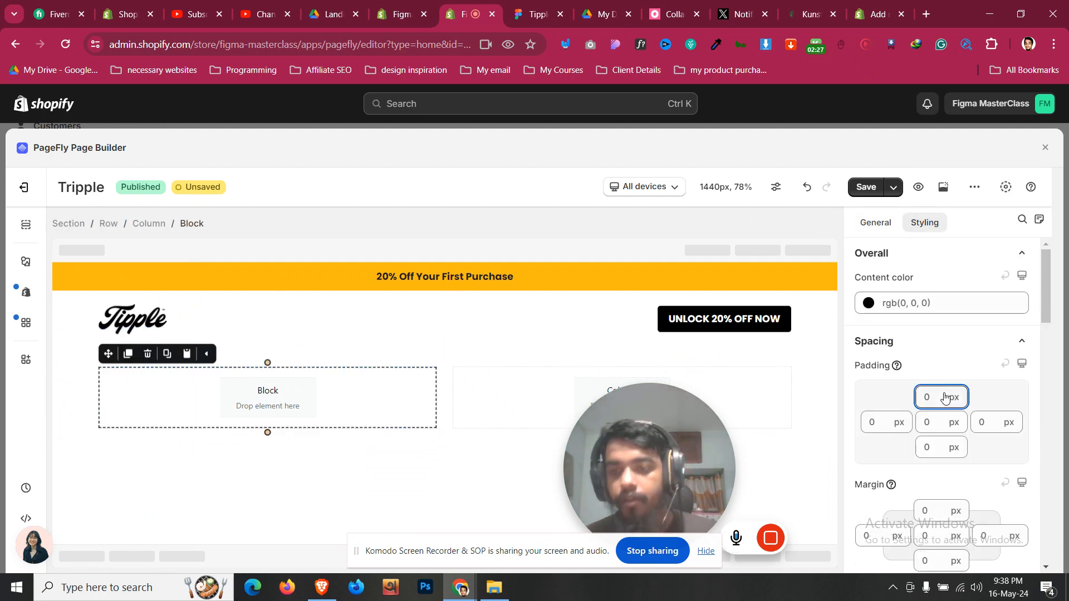
text(10)
click(933, 446)
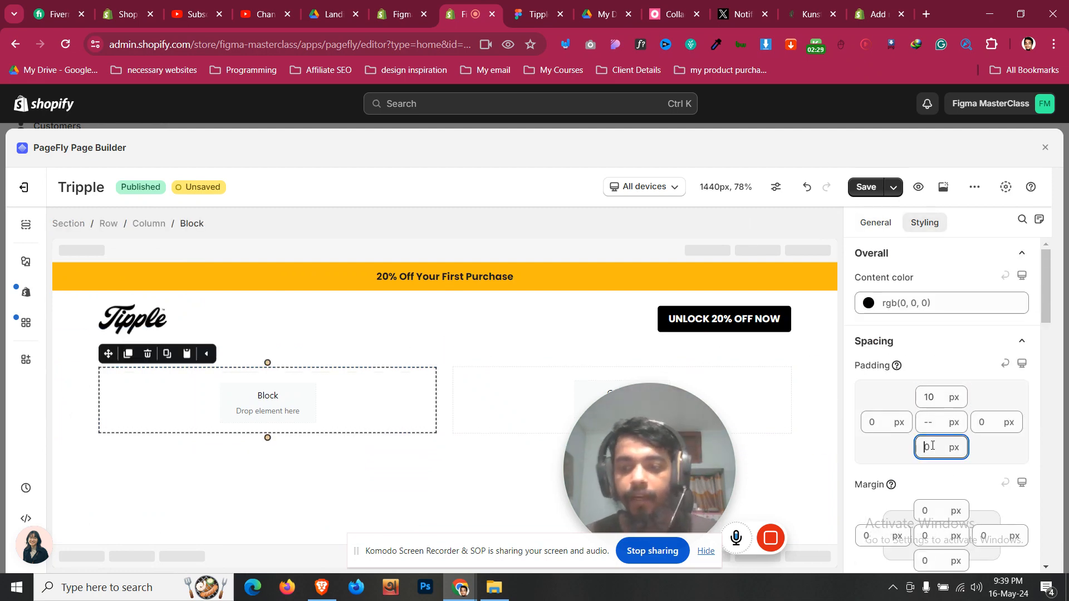
text(10)
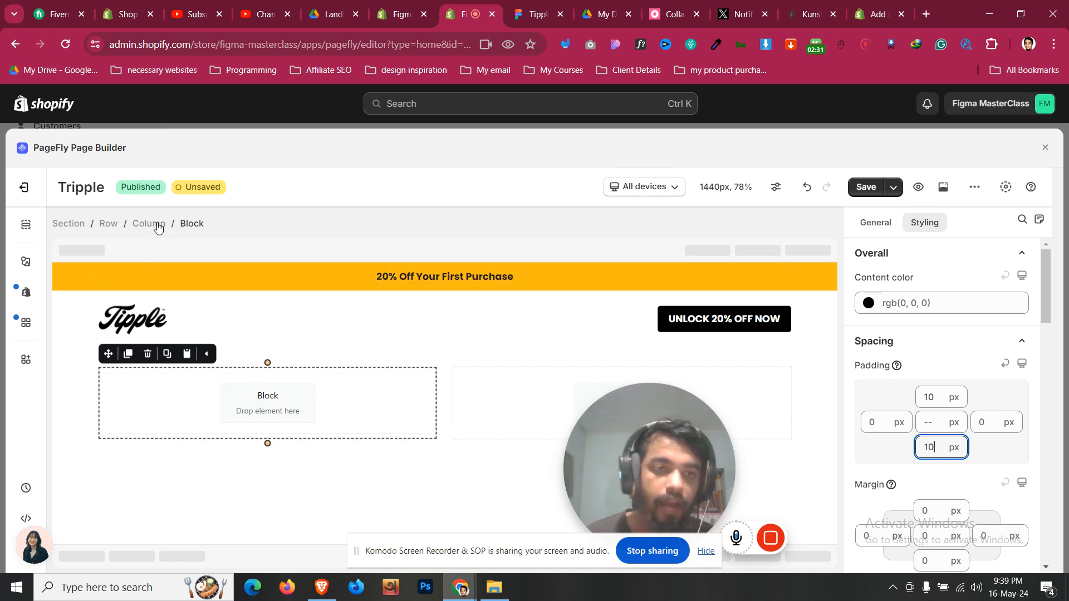
- Add a star Icon element to the block in the first column of the new section
click(26, 262)
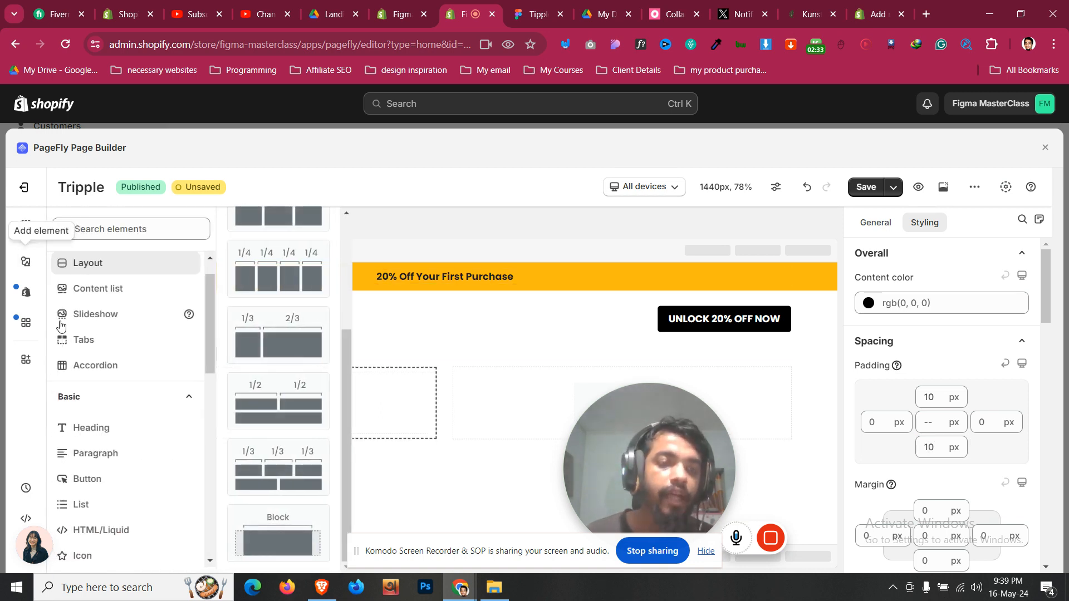
scroll(112, 430, down, 1)
scroll(111, 490, down, 4)
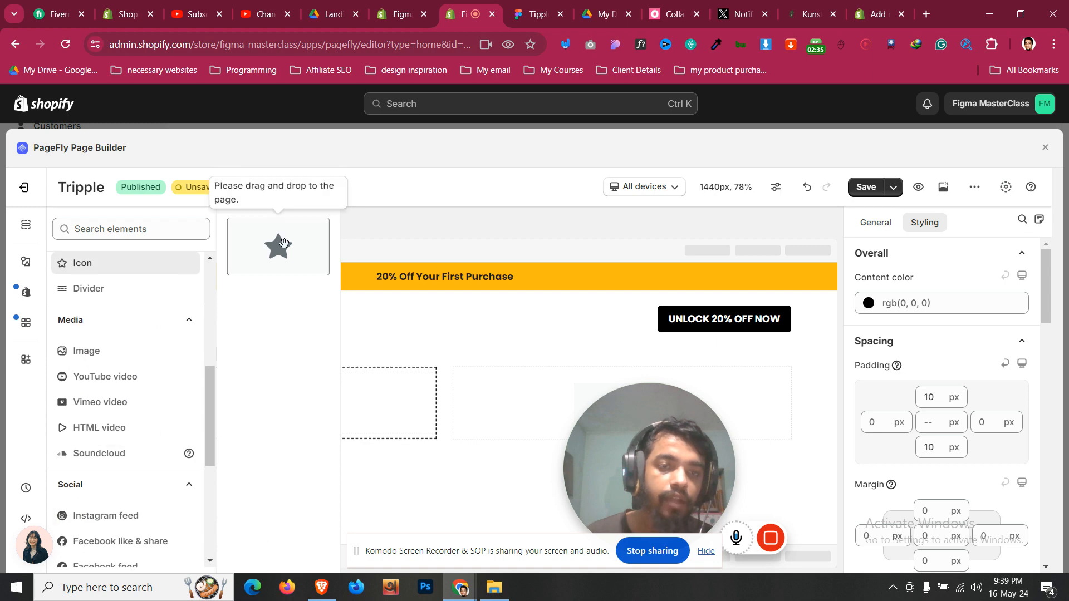
drag(279, 246, 287, 398)
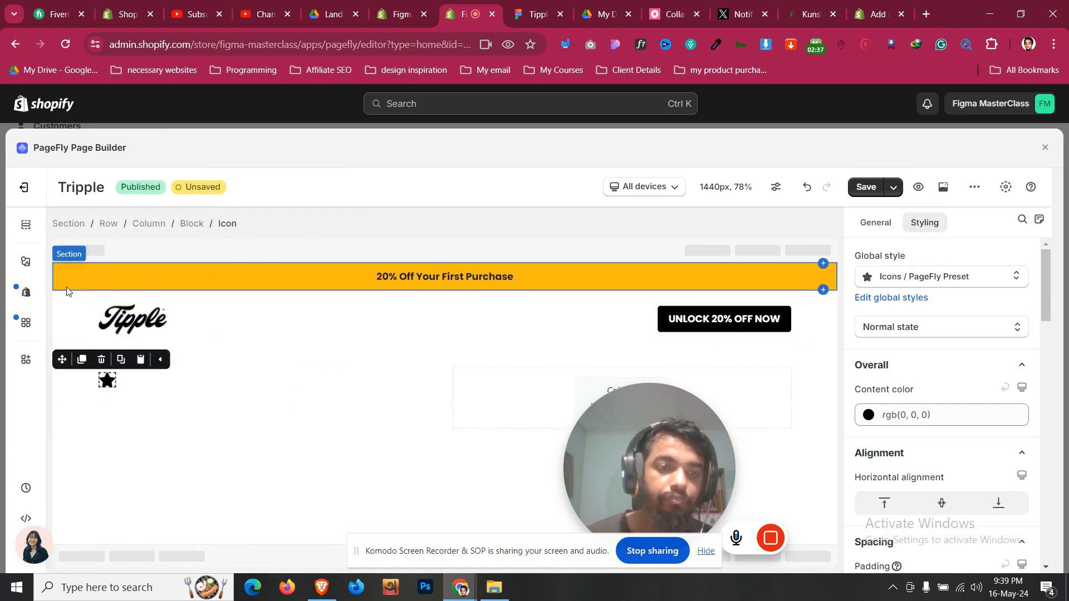
- Copy the yellow background colour of the top banner section and apply rgb(253, 185, 18) as the star icon's content colour
click(86, 279)
scroll(975, 349, down, 5)
scroll(972, 350, up, 3)
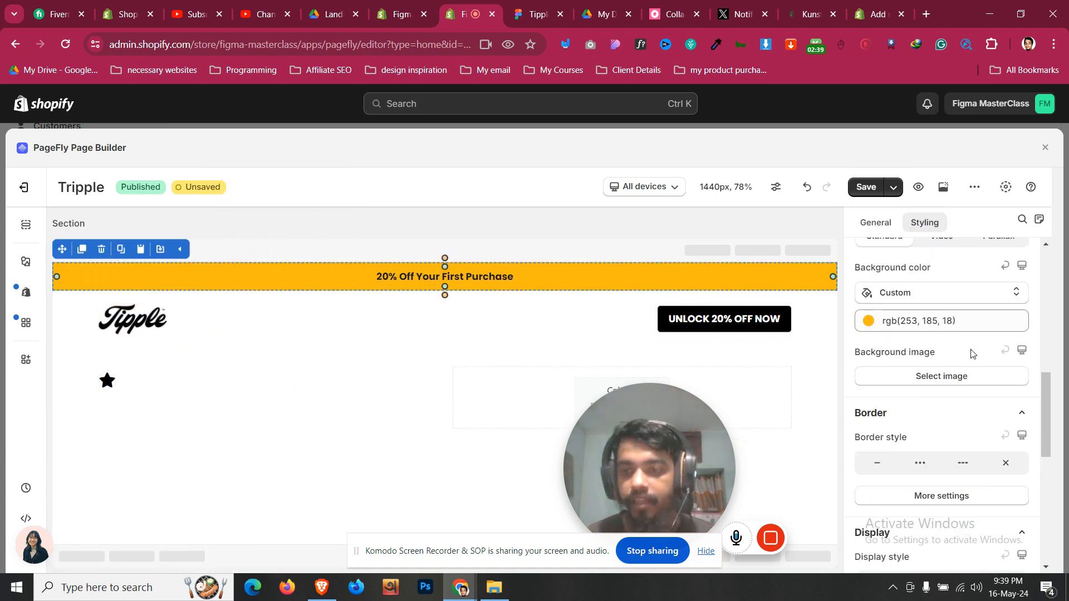
click(966, 321)
click(880, 487)
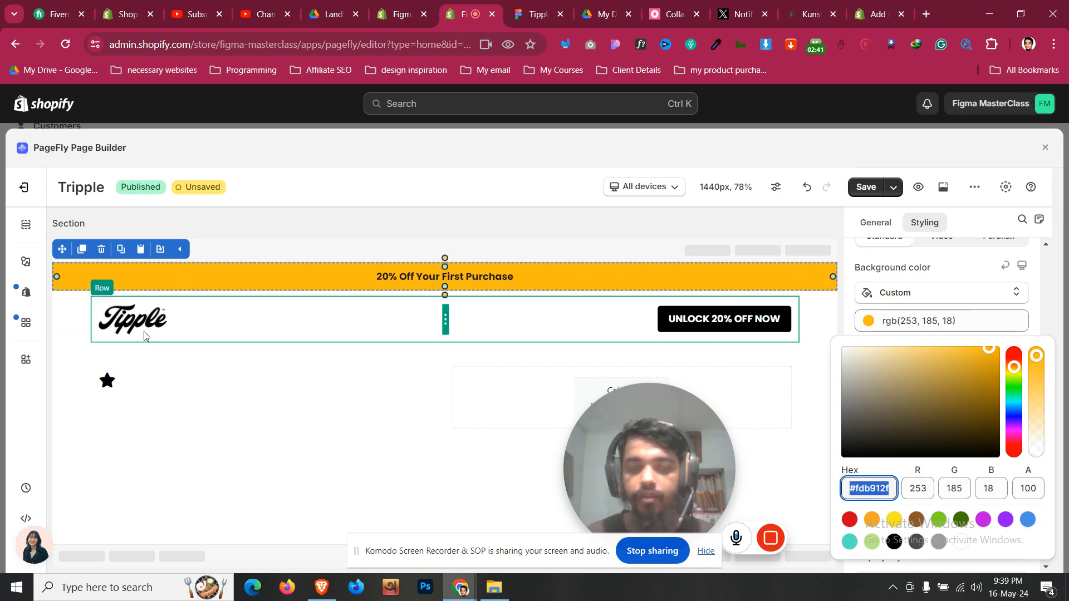
click(107, 382)
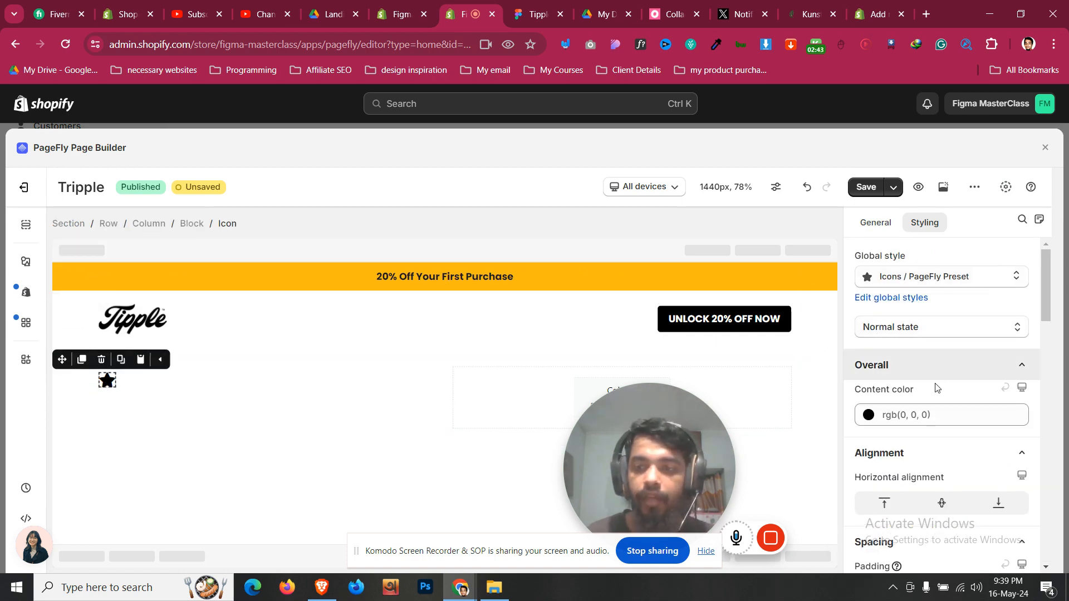
click(945, 423)
text(rgb(253, 185, 18))
- Switch to the Figma design, inspect the size of a single star in the desktop hero's star rating, and return to the PageFly editor
click(527, 11)
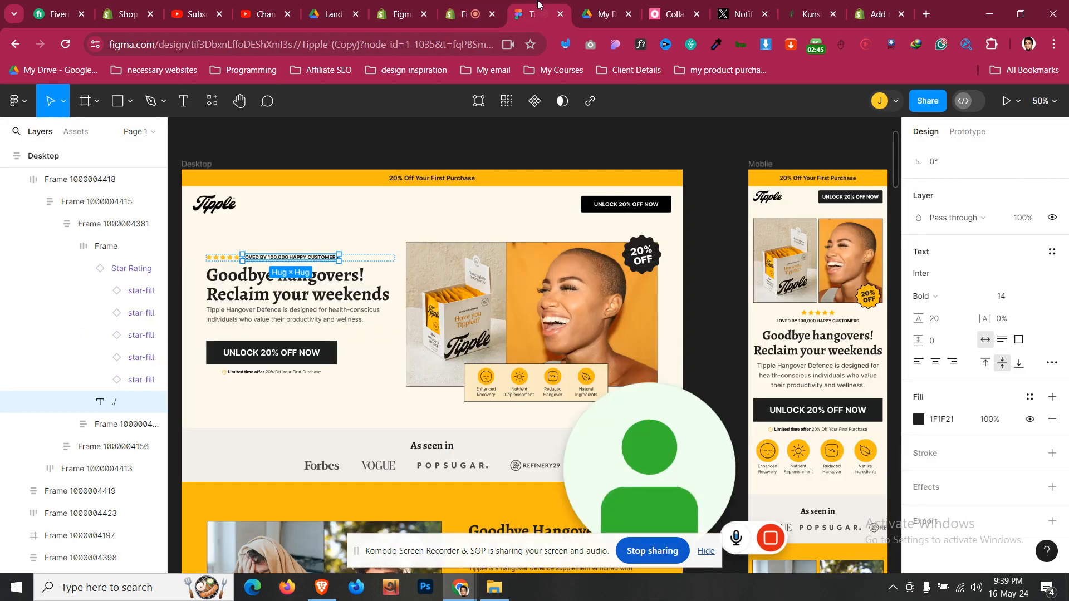
click(212, 260)
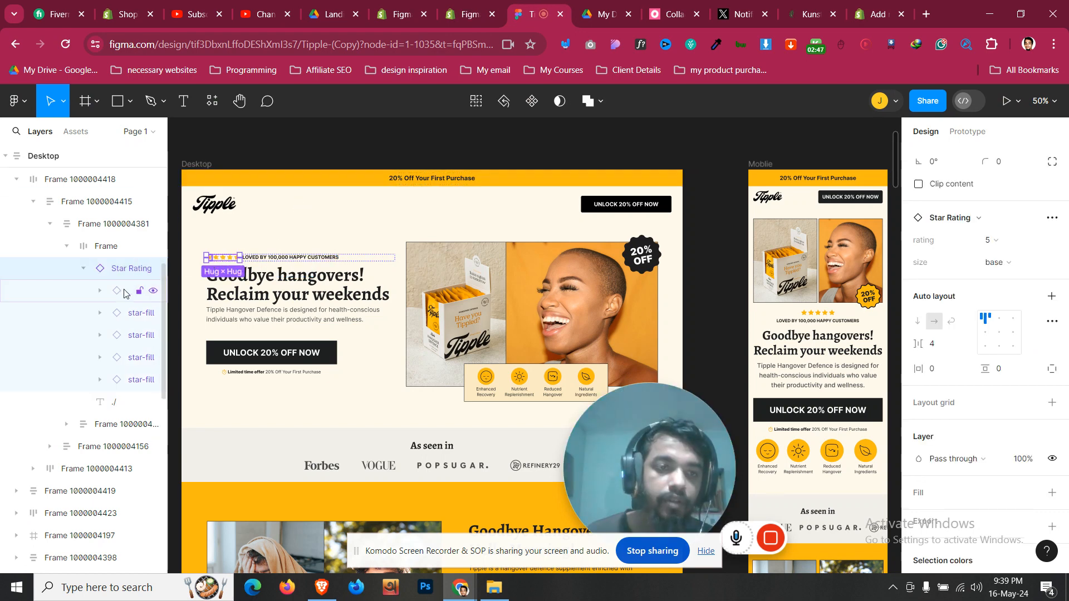
click(211, 261)
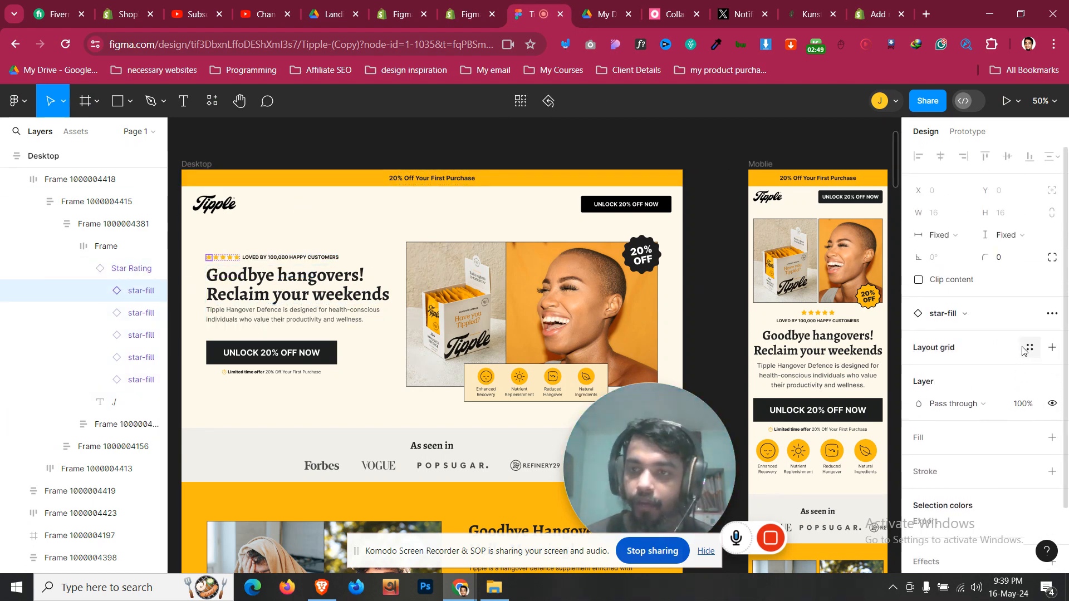
click(464, 14)
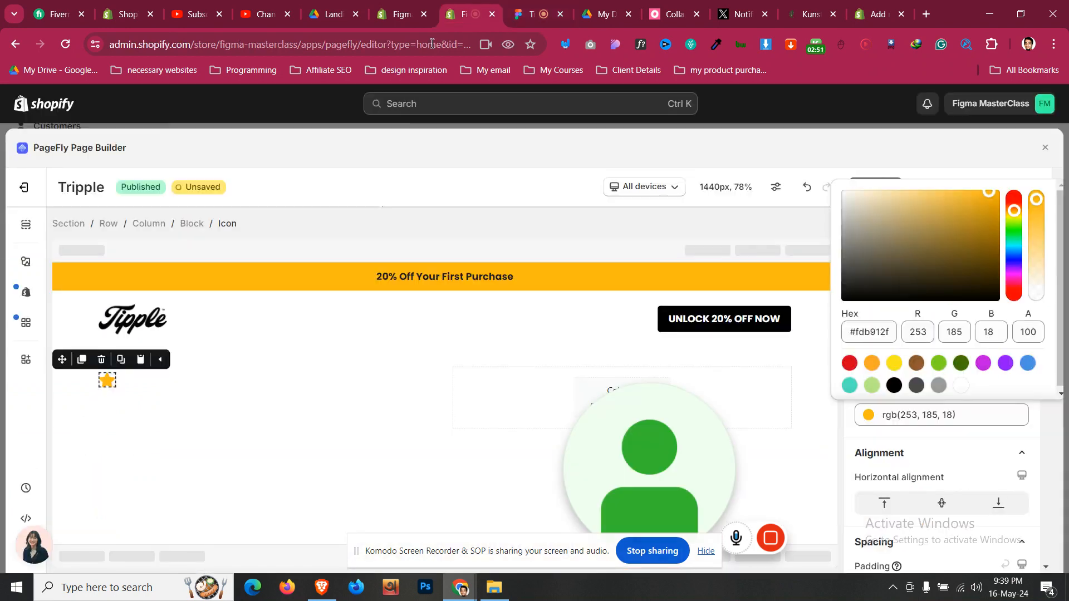
- Set the star icon's size to 18 px
click(896, 457)
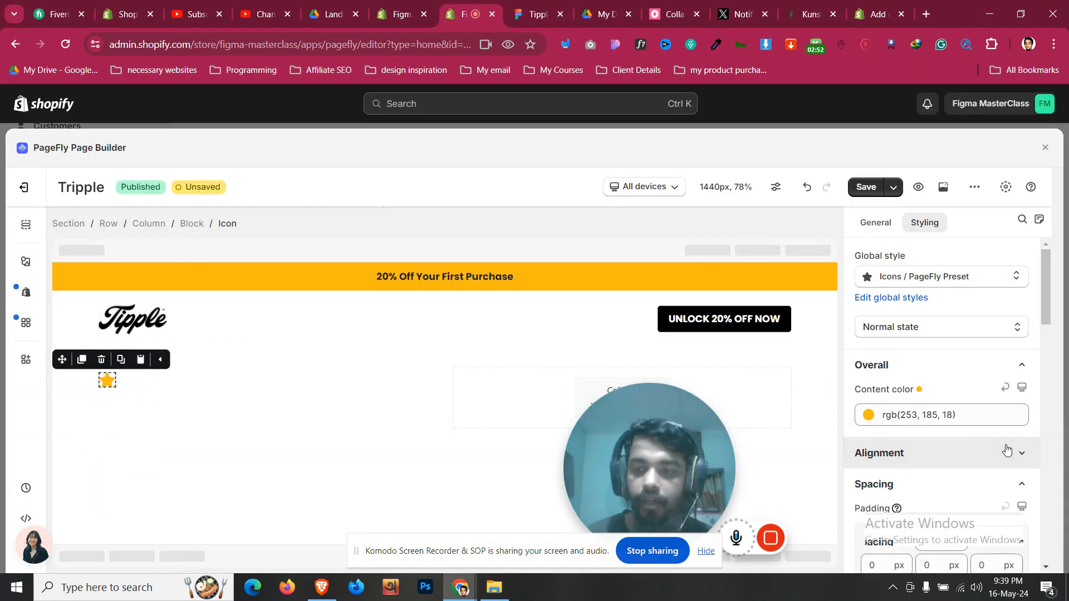
click(877, 223)
click(981, 378)
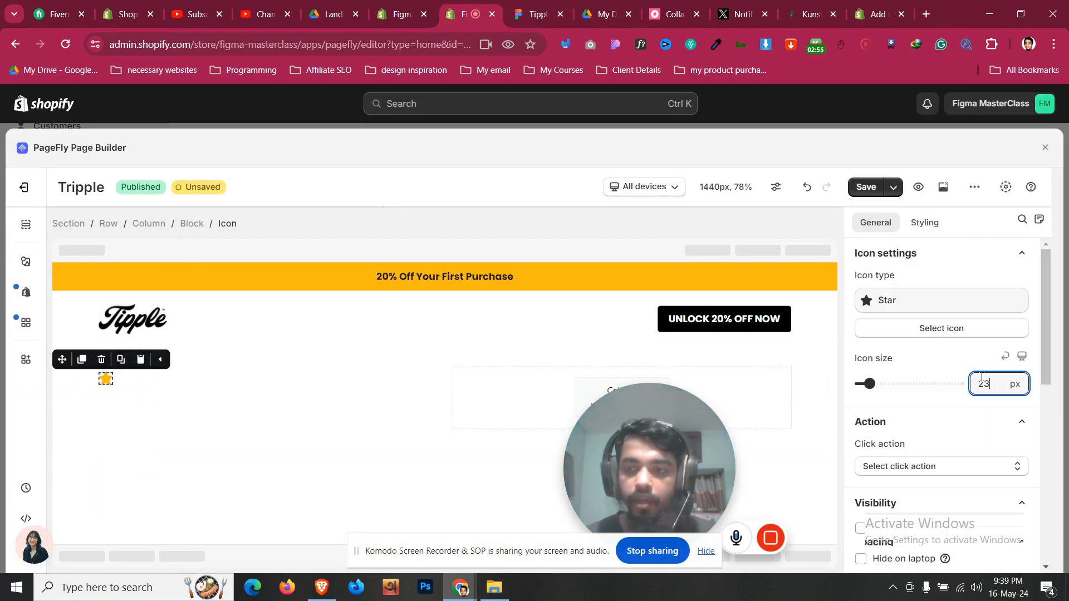
key(Down)
key(Down)
key(Down)
key(Down)
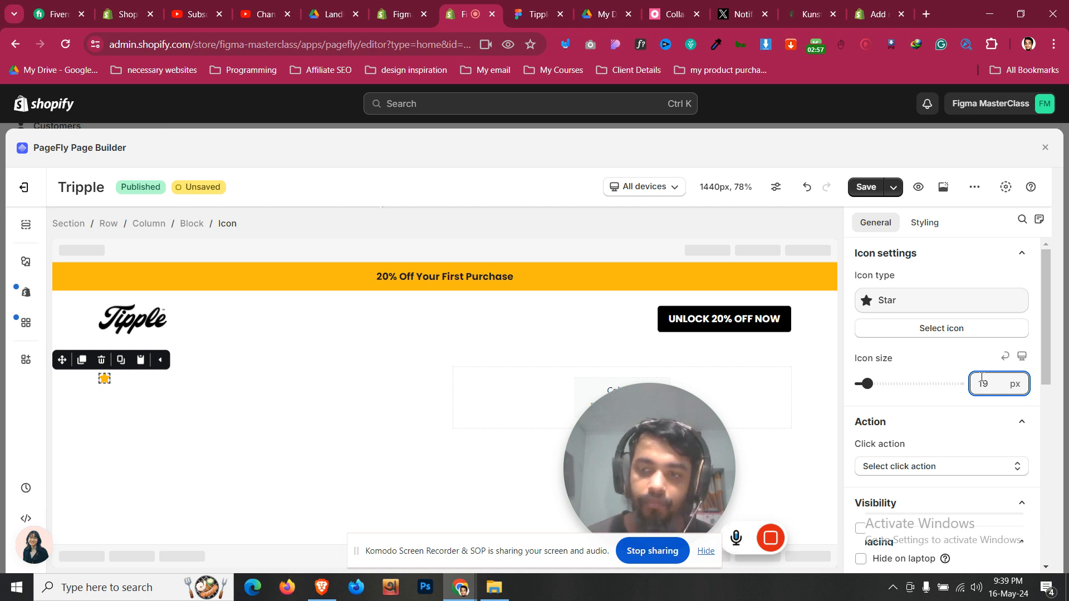
key(Down)
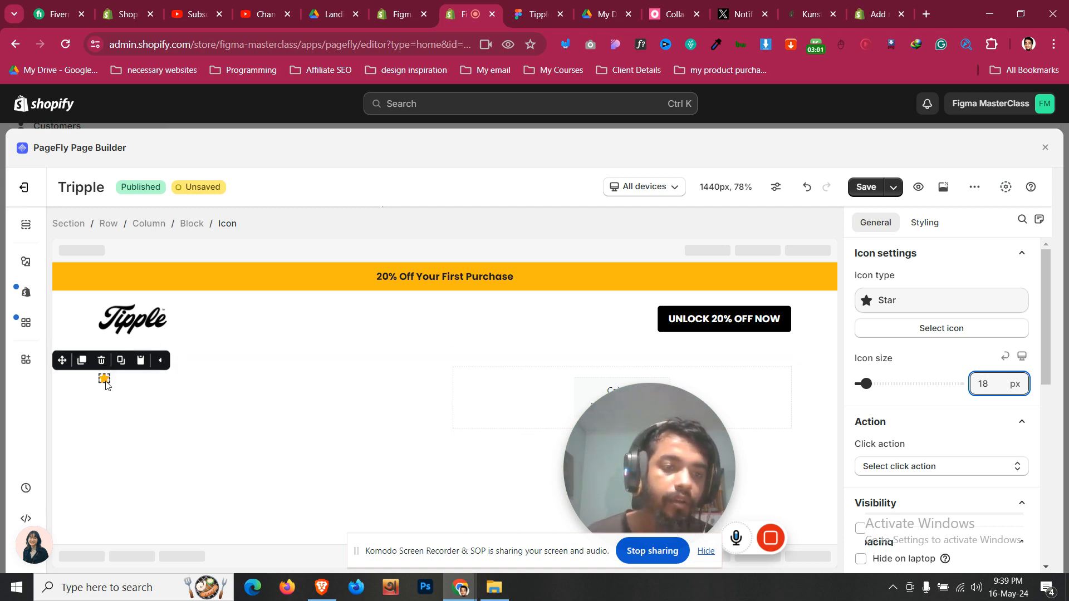
- Duplicate the star icon and check the star row against the Figma desktop hero before returning to the PageFly editor
click(81, 361)
click(88, 402)
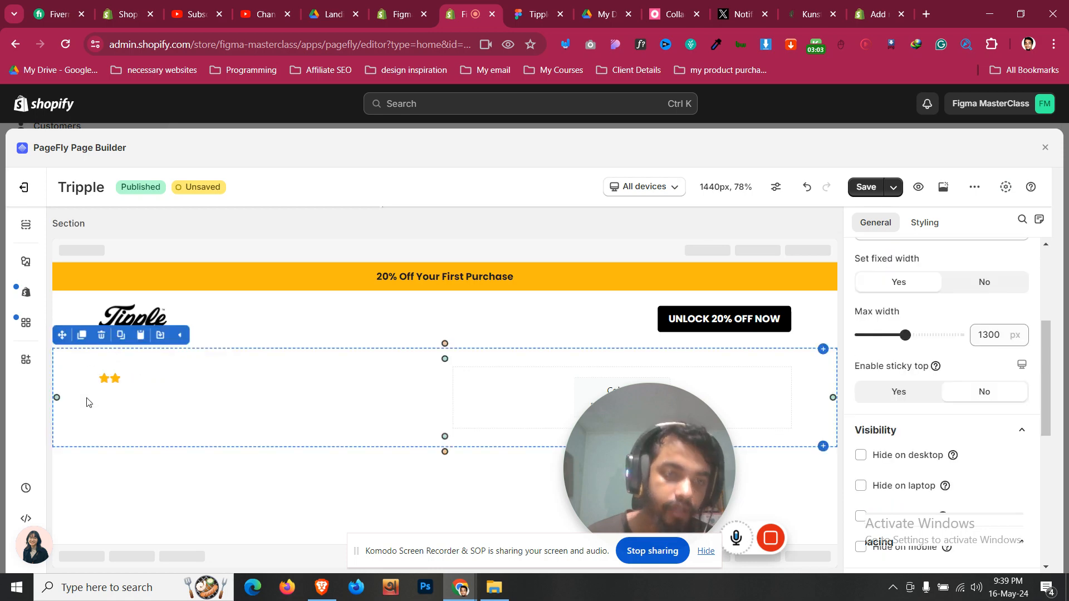
click(534, 4)
click(123, 424)
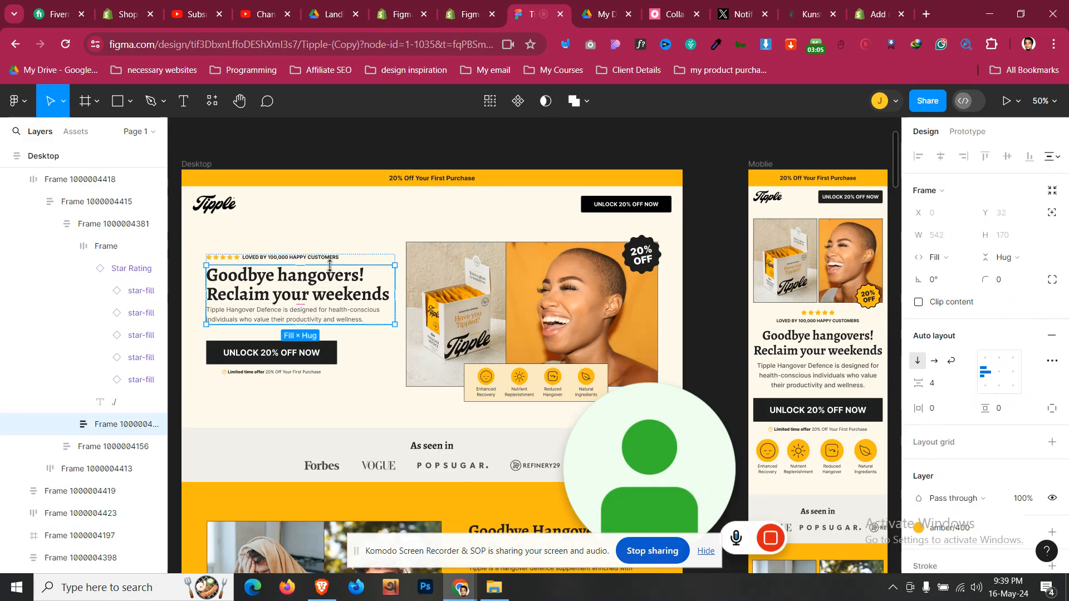
click(448, 4)
- Add a small left margin to the second star icon to separate it from the first
click(115, 379)
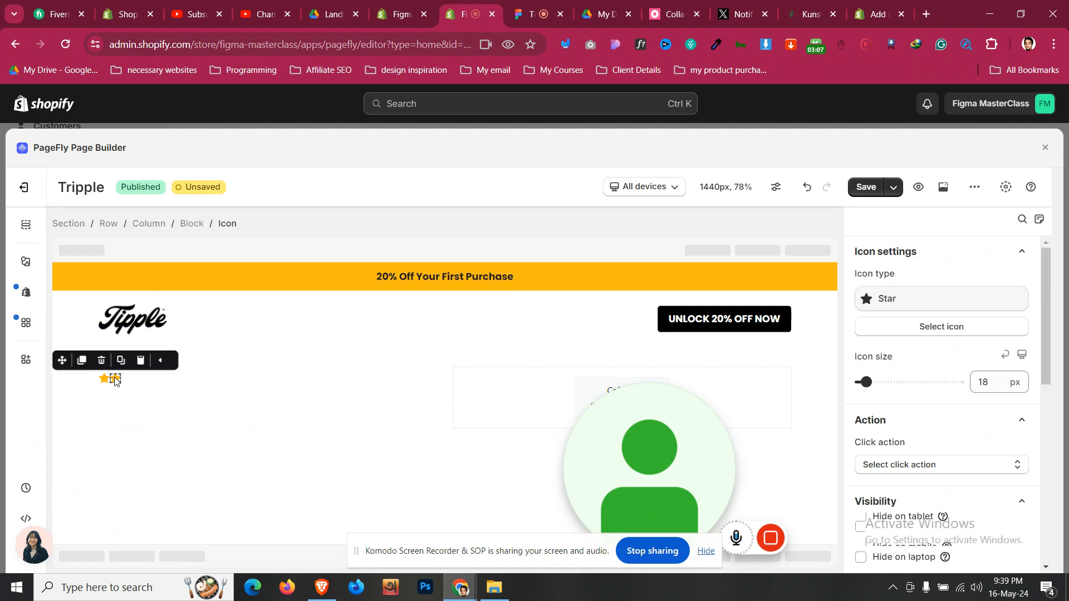
click(923, 222)
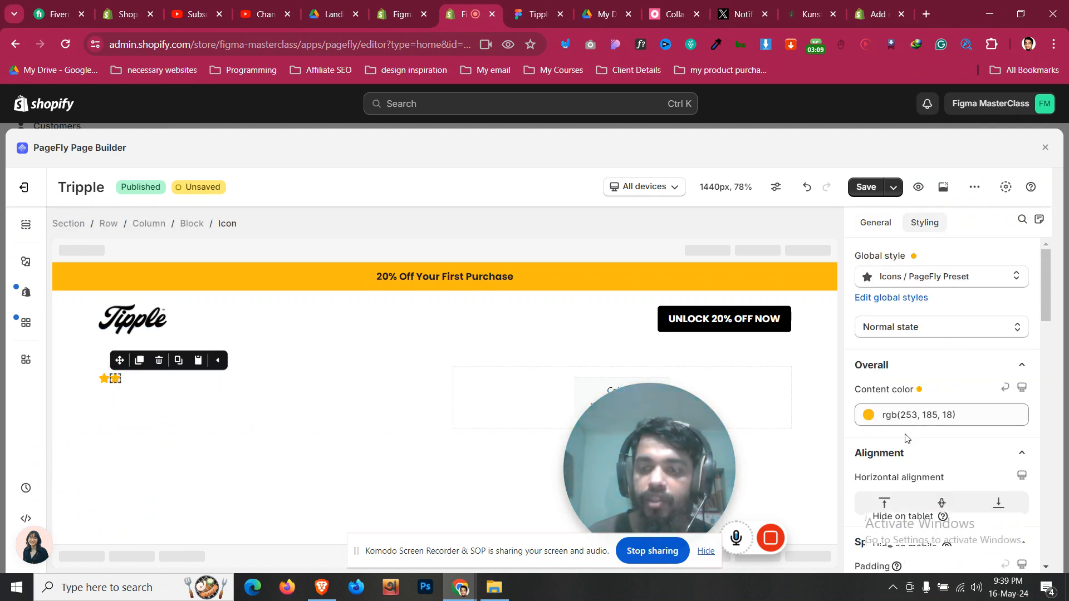
scroll(906, 438, down, 3)
scroll(906, 438, down, 2)
click(877, 455)
text(3)
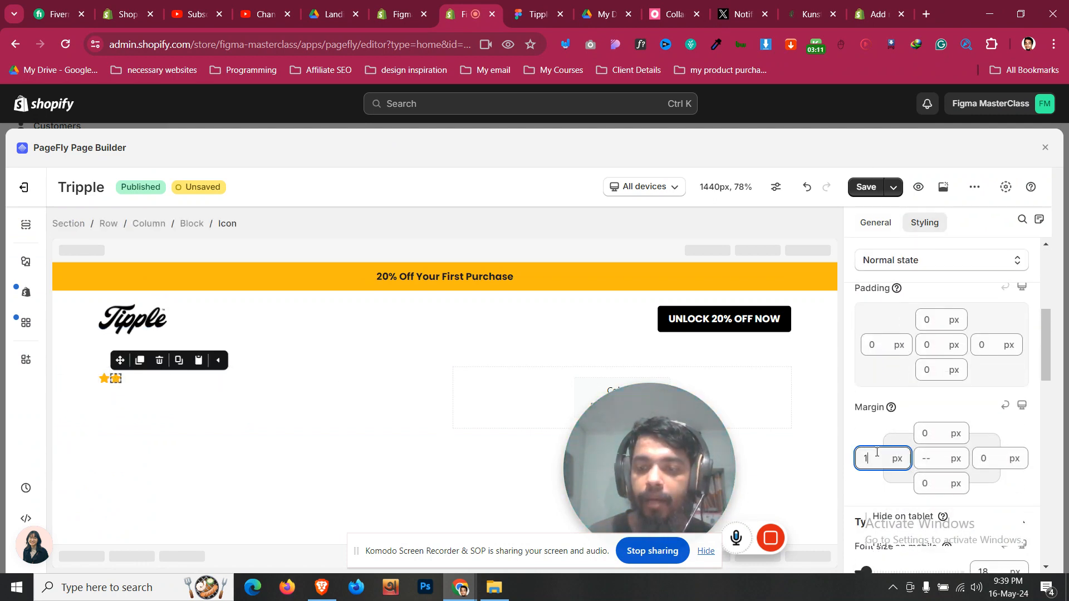
- Duplicate the spaced star icon until the block holds a row of five stars
click(141, 371)
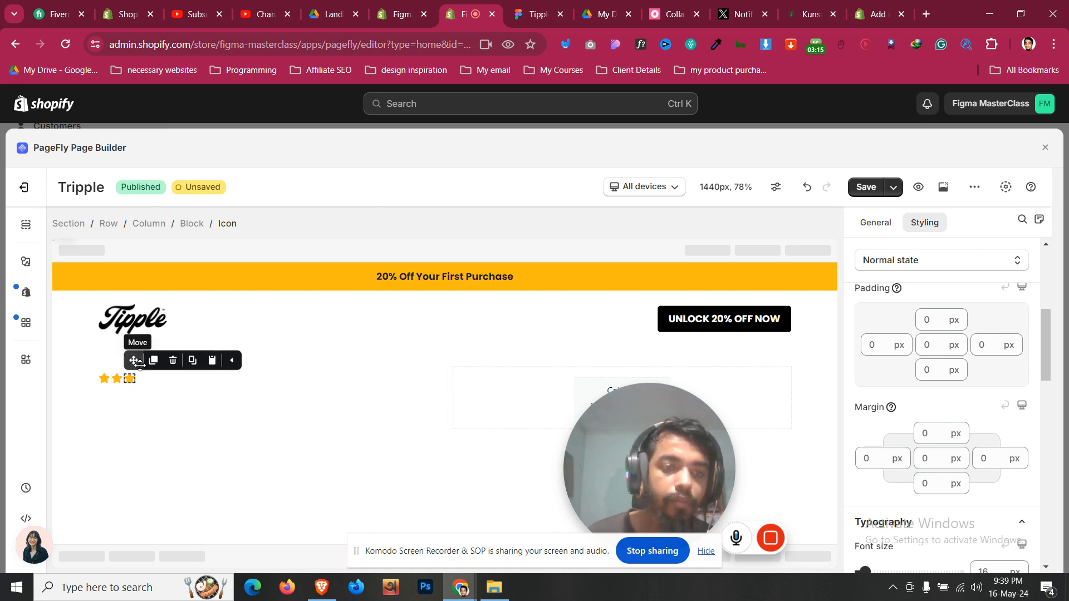
click(153, 369)
click(166, 361)
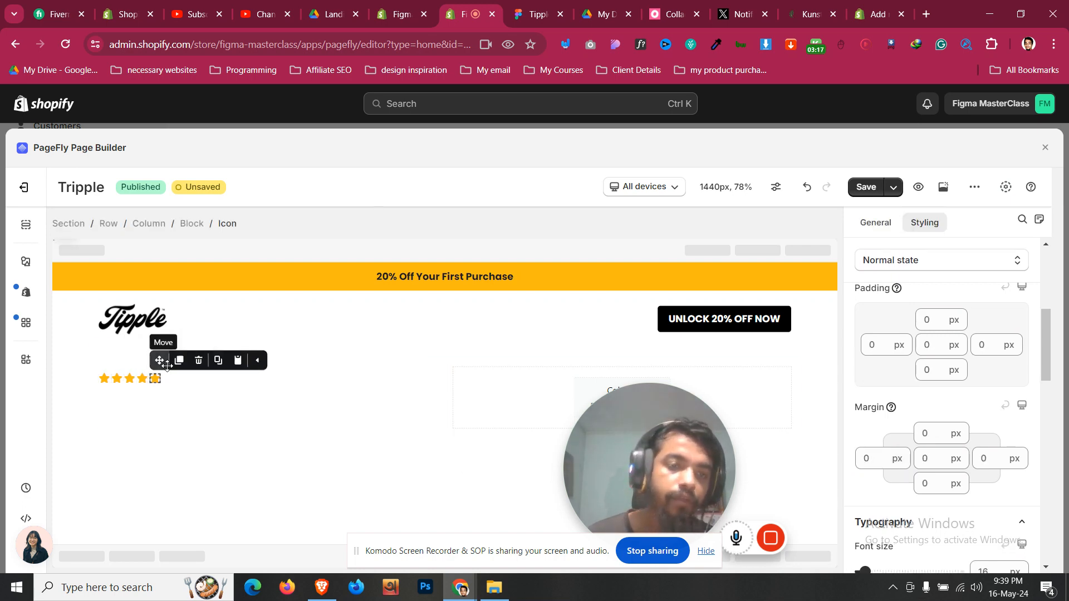
- Duplicate the banner's "20% Off Your First Purchase" paragraph and move the copy into the block with the stars
click(466, 278)
click(124, 257)
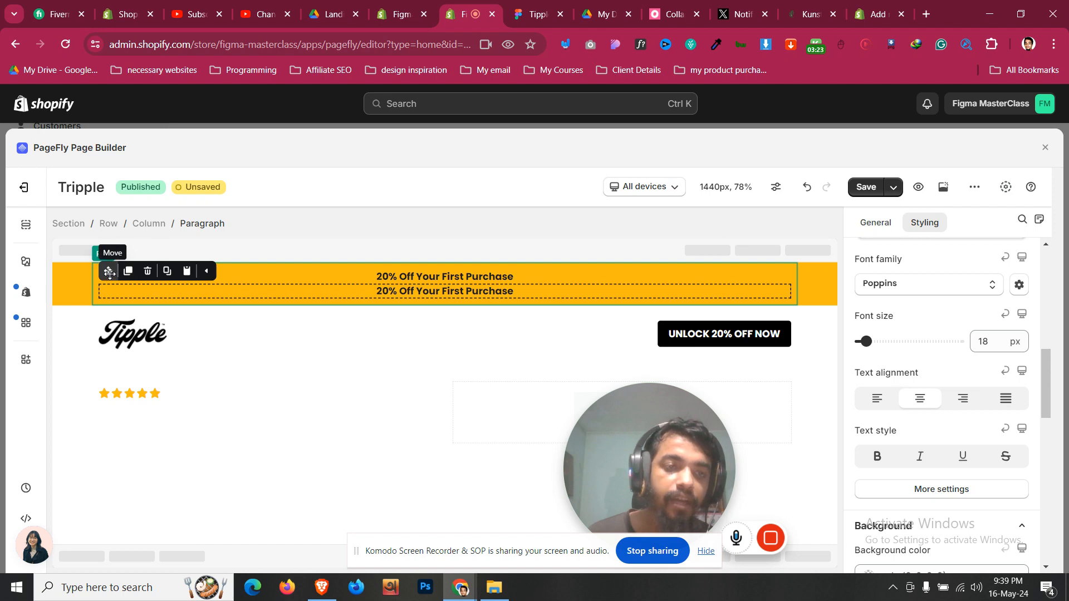
drag(109, 272, 157, 402)
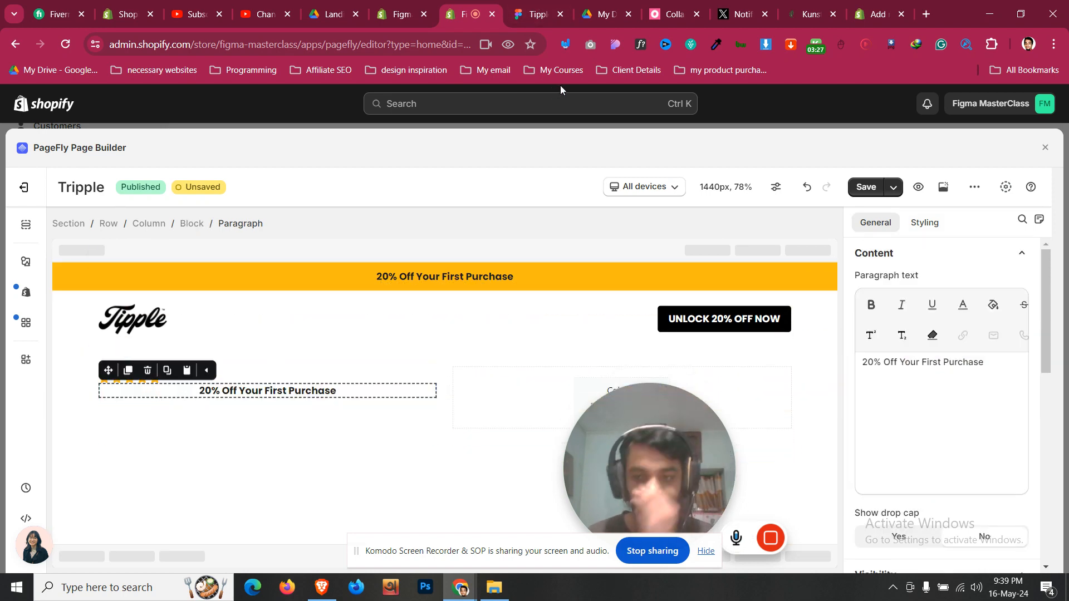
- Set the copied paragraph's font size to 14 px to match the "LOVED BY 100,000 HAPPY CUSTOMERS" text in Figma, and align it left
click(925, 222)
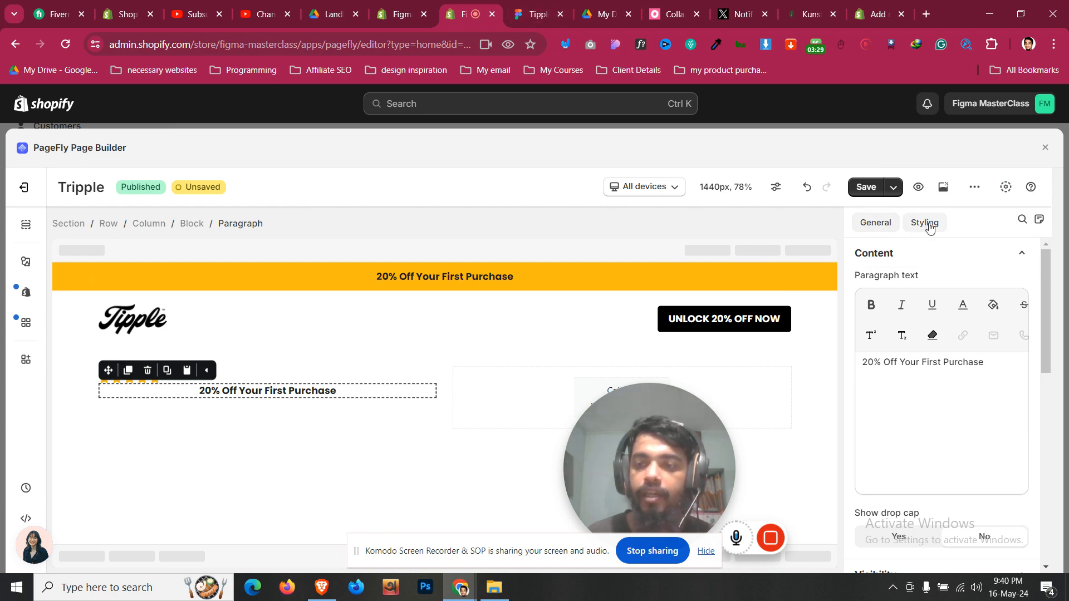
scroll(990, 328, up, 5)
key(Down)
key(Down)
key(Down)
key(Down)
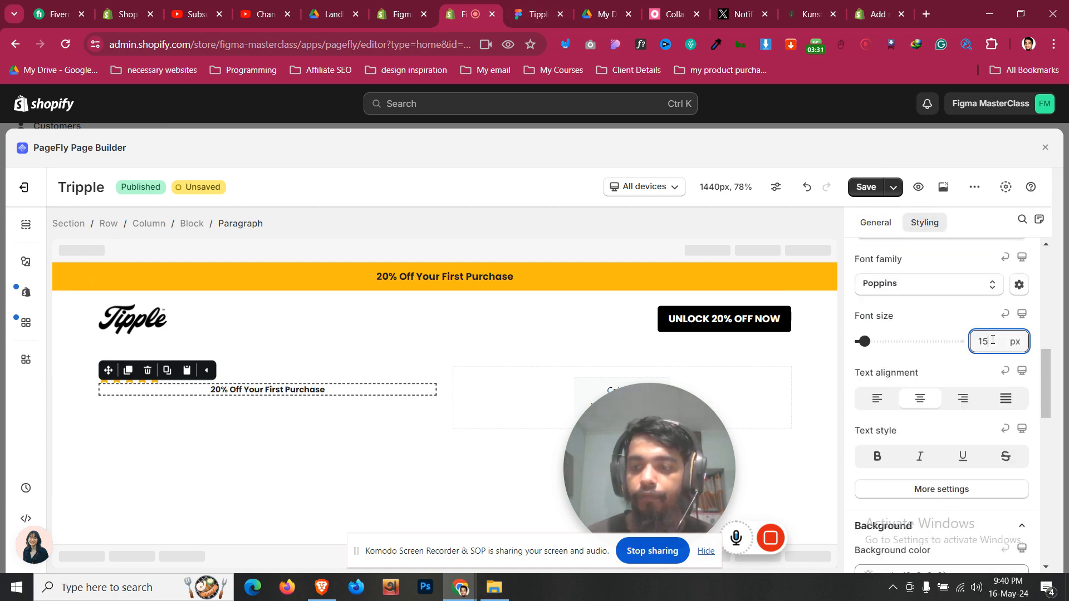
click(536, 8)
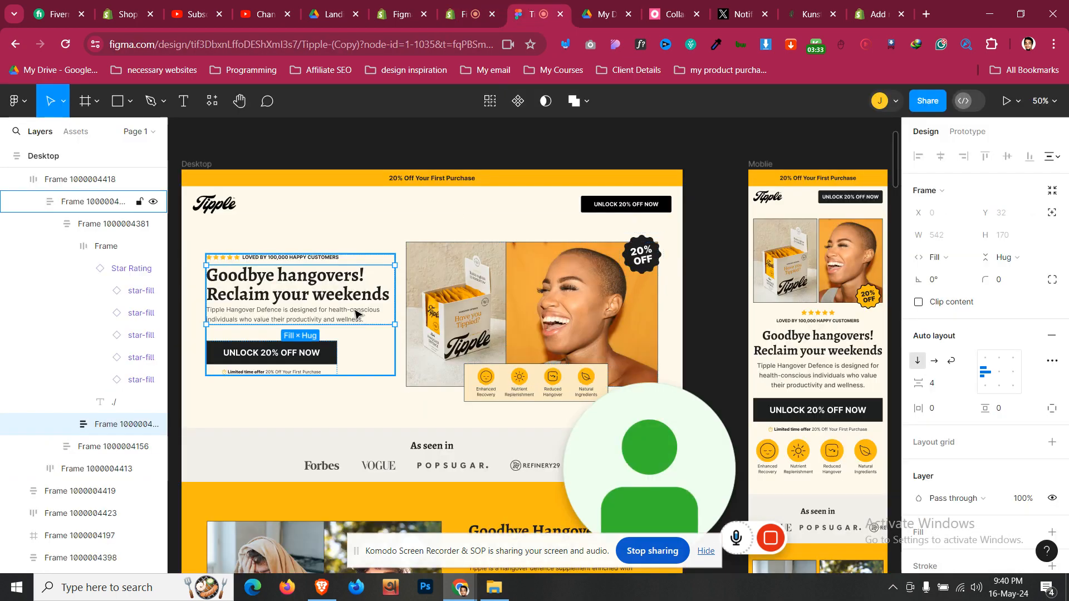
double_click(329, 256)
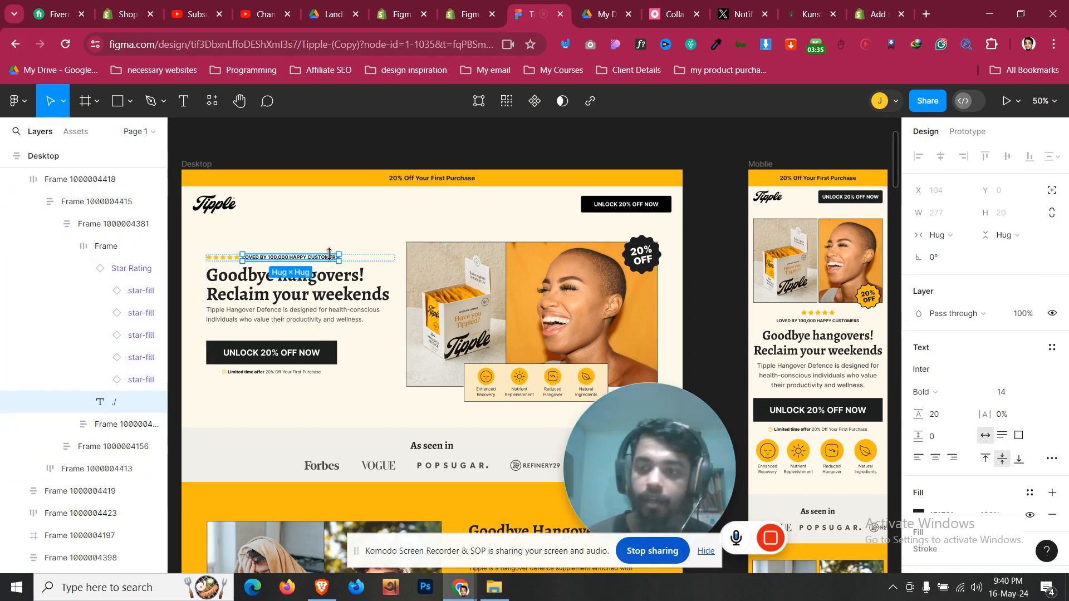
click(462, 7)
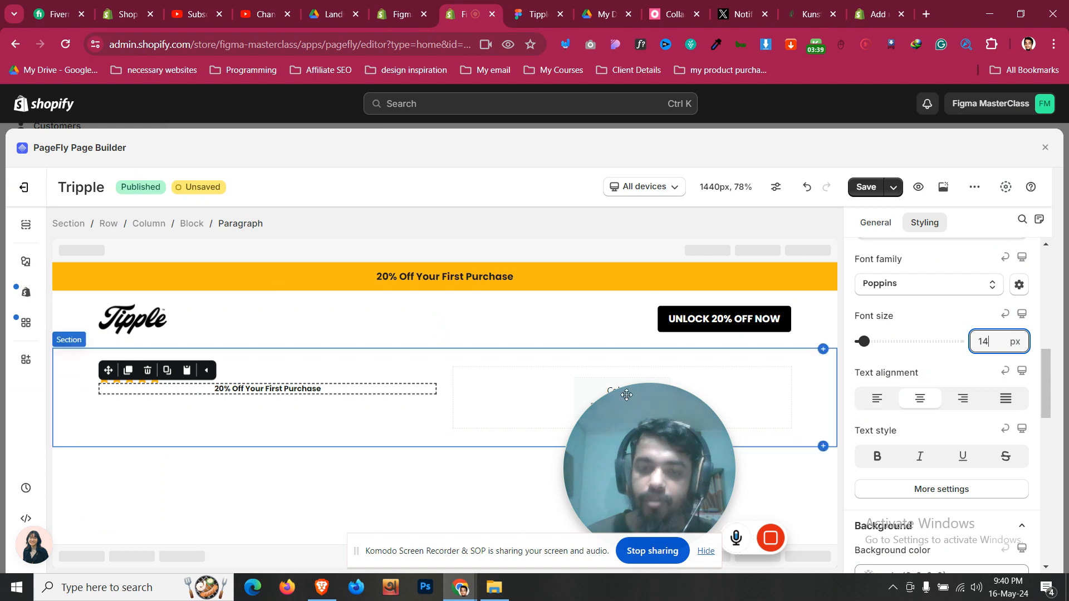
click(885, 403)
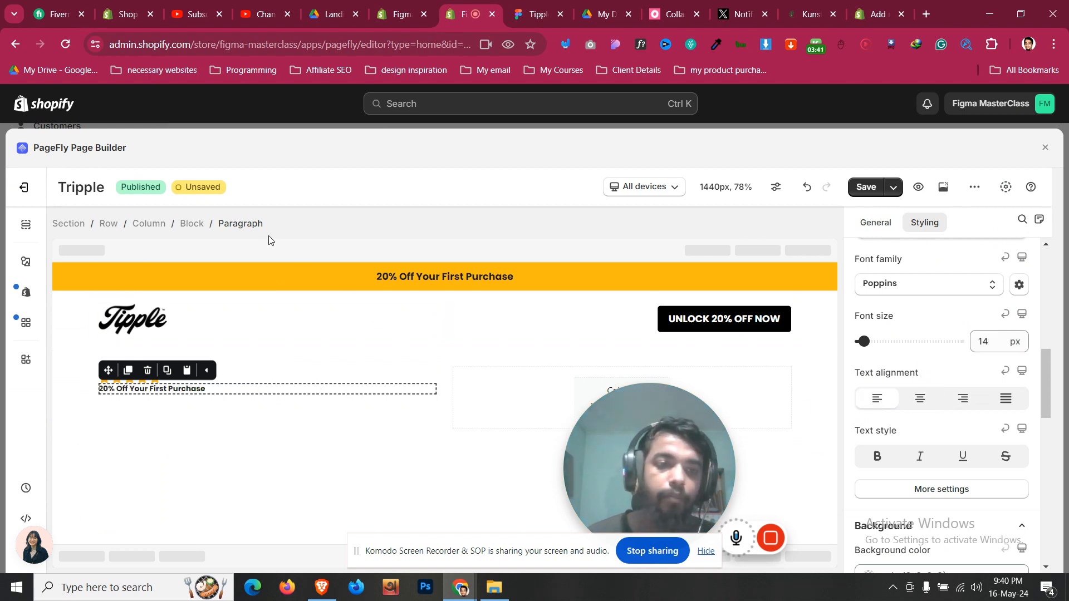
- Set the display style of the block holding the stars and paragraph to Flex
click(193, 224)
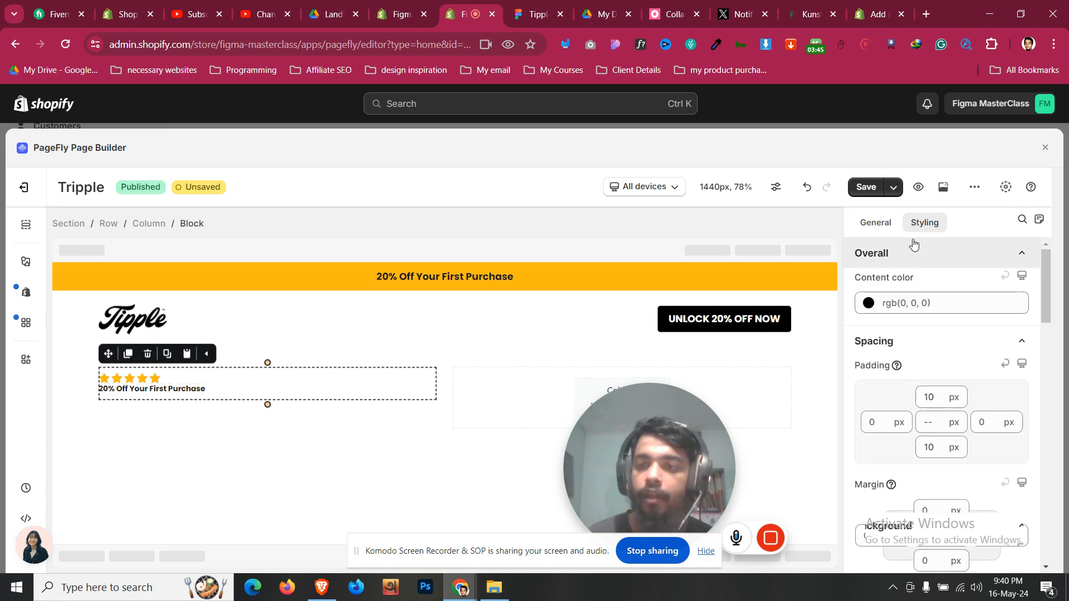
scroll(980, 361, down, 10)
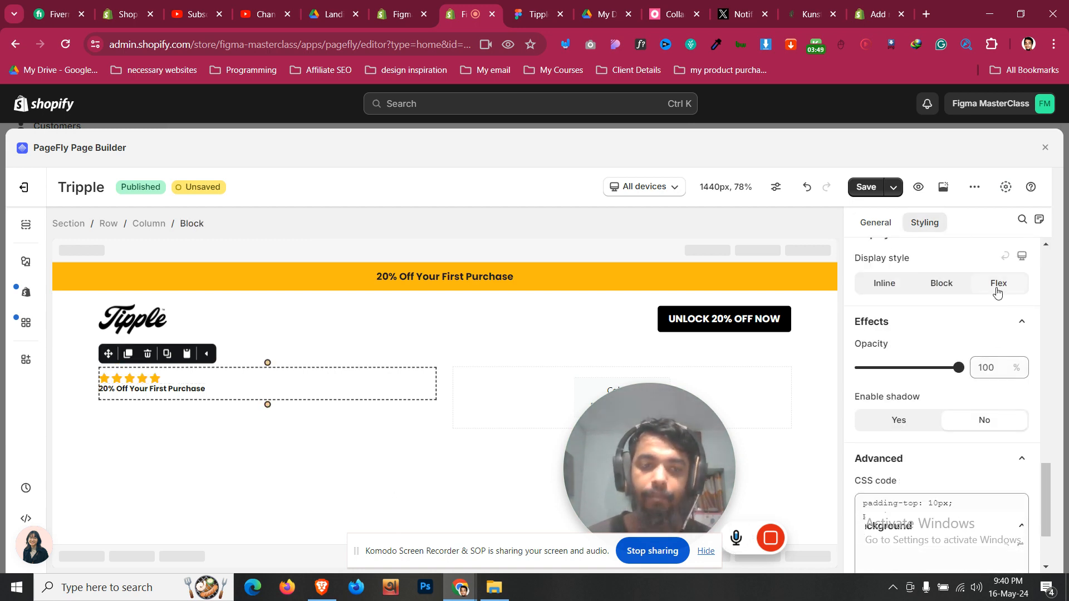
click(998, 290)
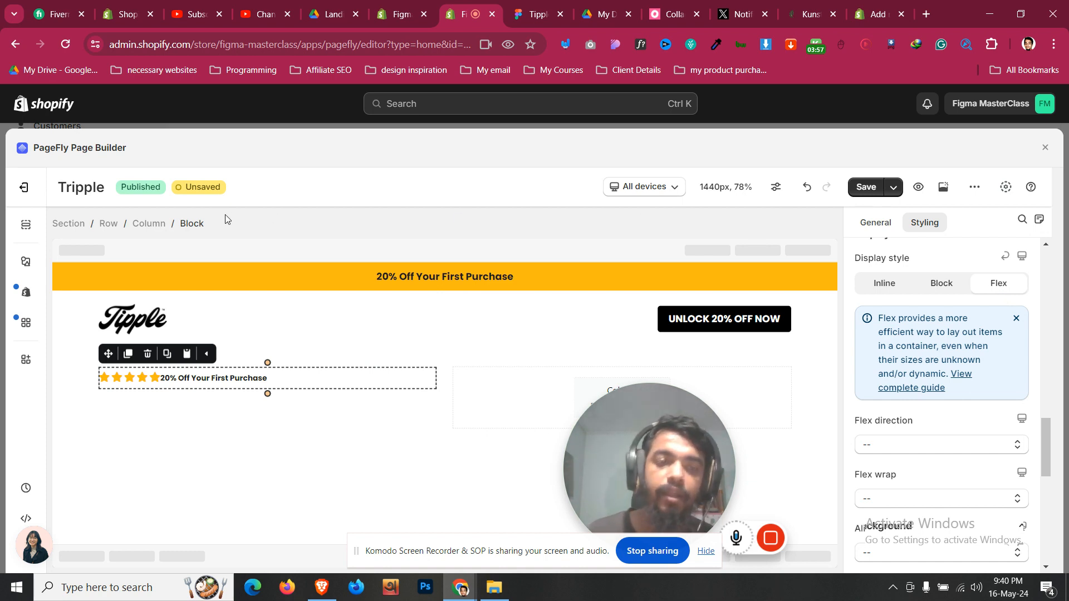
- Set the font size of the paragraph beside the stars to 16 px
click(225, 378)
click(996, 339)
key(Up)
key(Up)
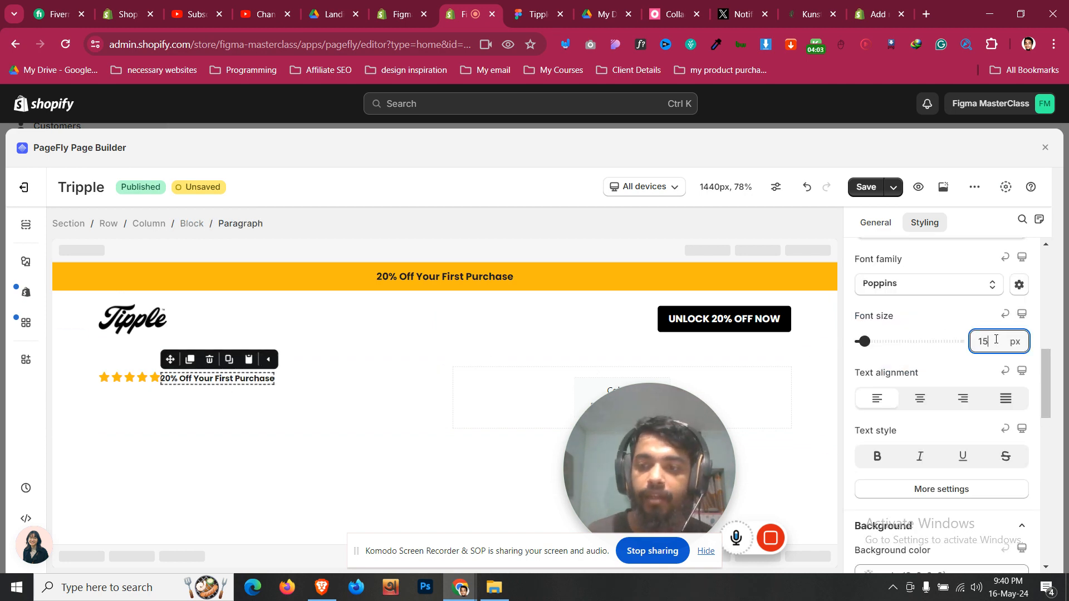
- Copy "LOVED BY 100,000 HAPPY CUSTOMERS" from the Figma desktop design and replace the text of the PageFly paragraph beside the stars with it
scroll(943, 418, up, 2)
scroll(882, 342, up, 3)
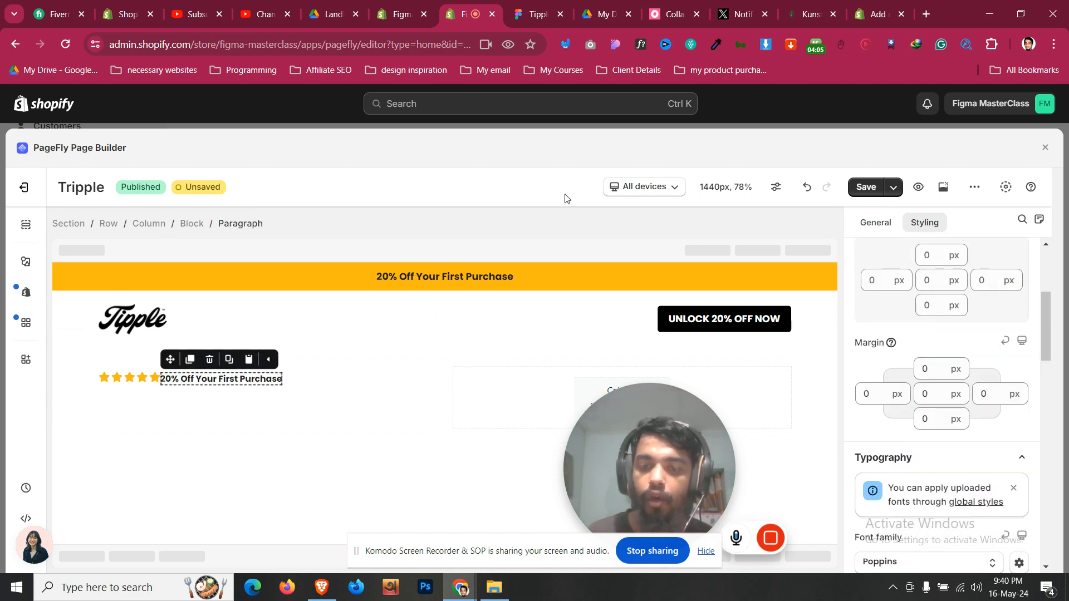
click(527, 6)
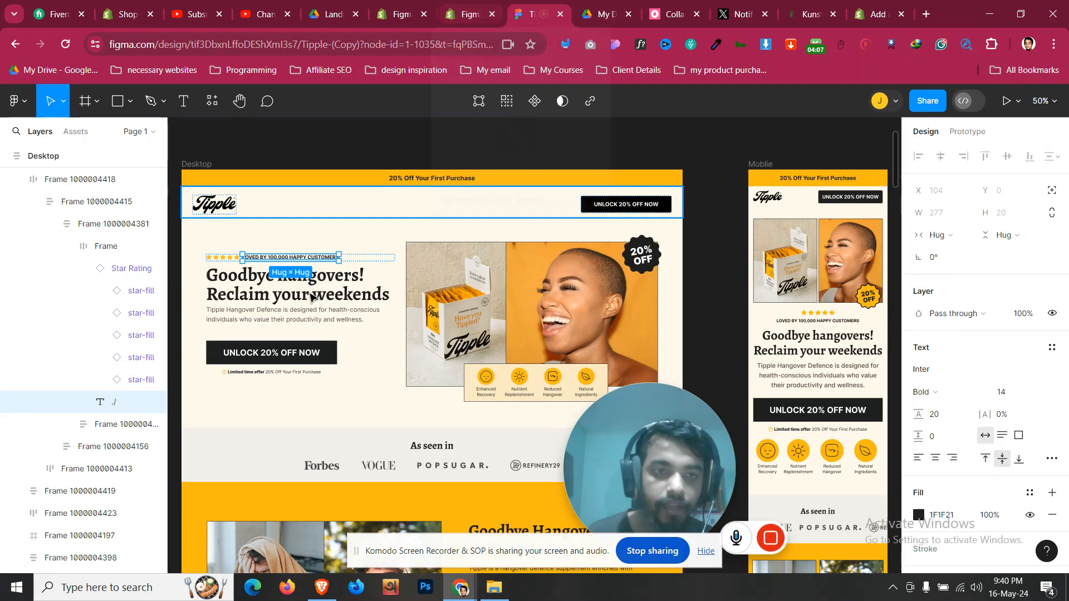
double_click(277, 258)
key(ctrl+c)
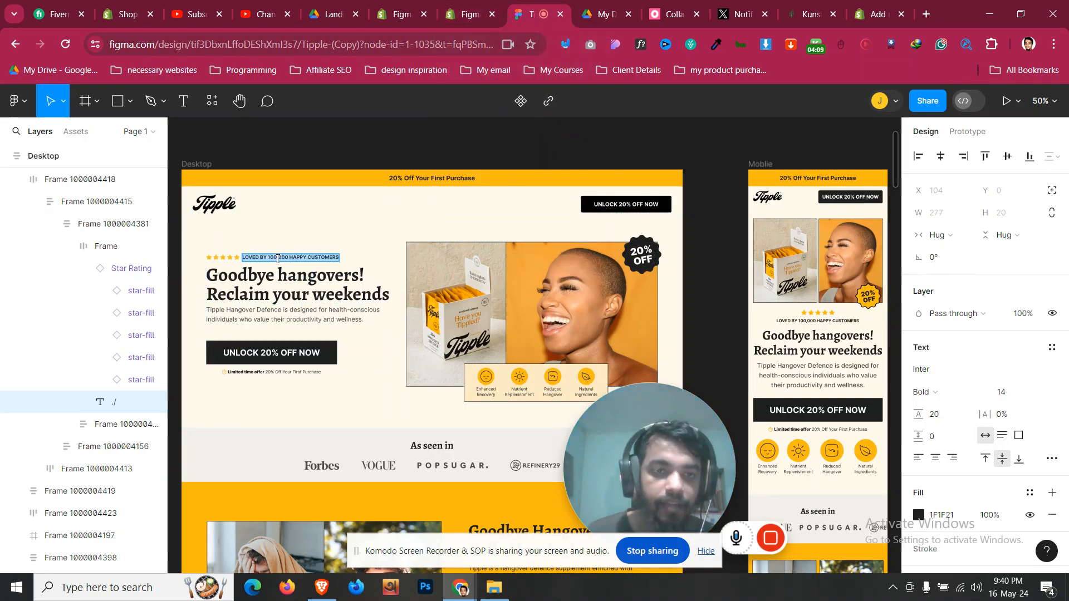
click(473, 14)
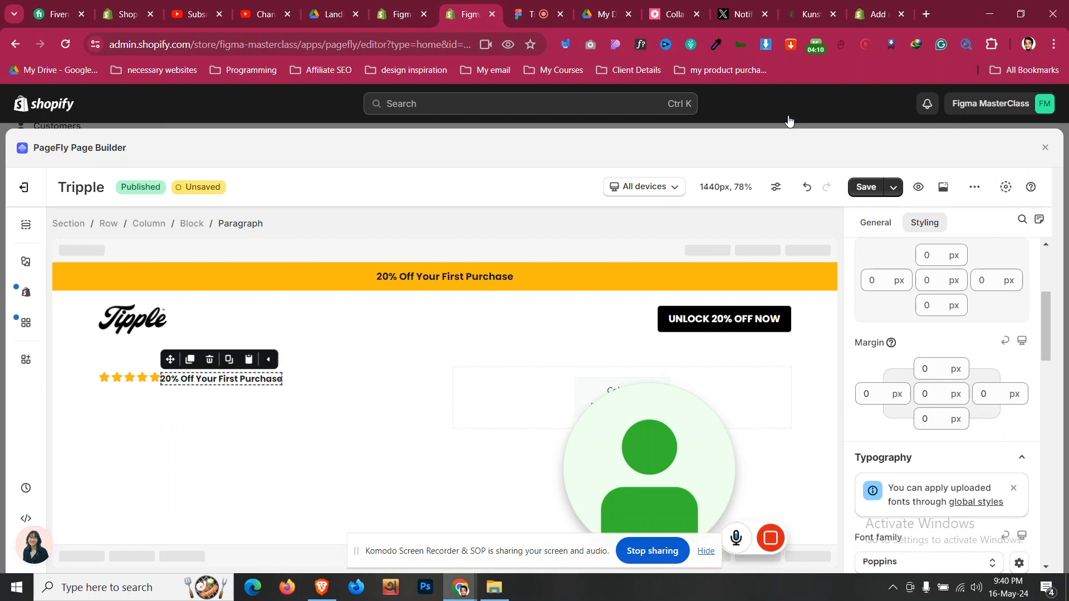
click(885, 226)
click(945, 362)
key(ctrl+a)
key(ctrl+v)
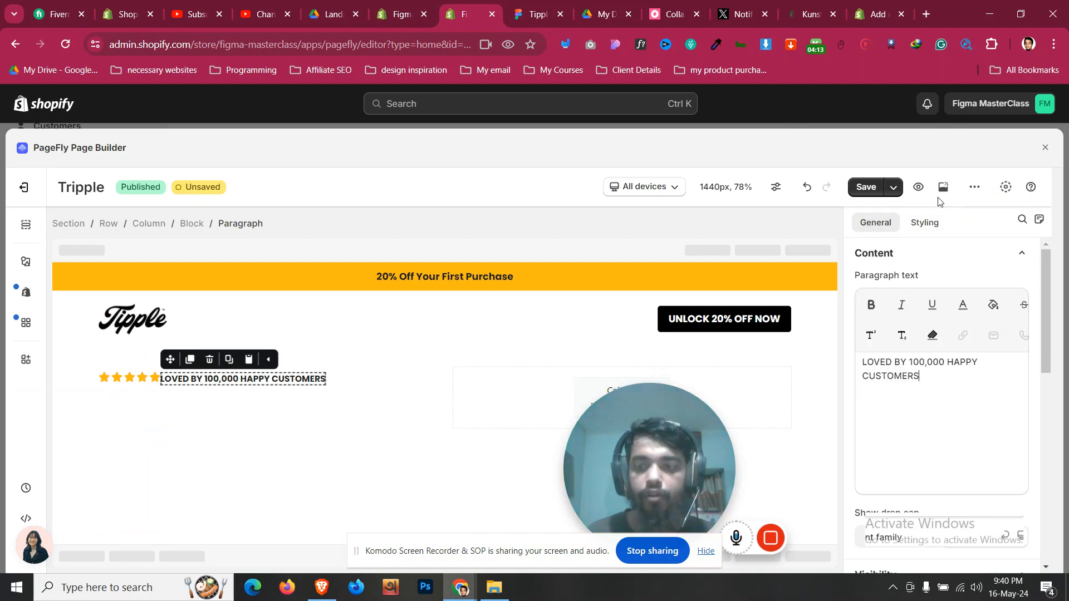
- Set the left margin of the "LOVED BY 100,000 HAPPY CUSTOMERS" paragraph to 10 px
click(925, 223)
scroll(890, 394, up, 1)
scroll(890, 393, up, 1)
click(869, 325)
text(10)
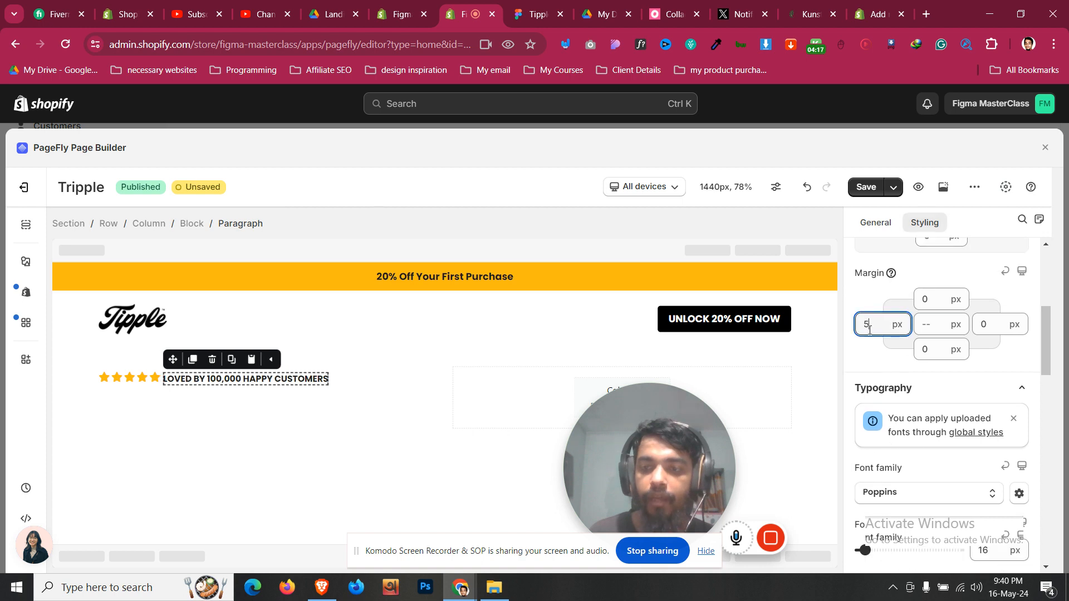
click(283, 397)
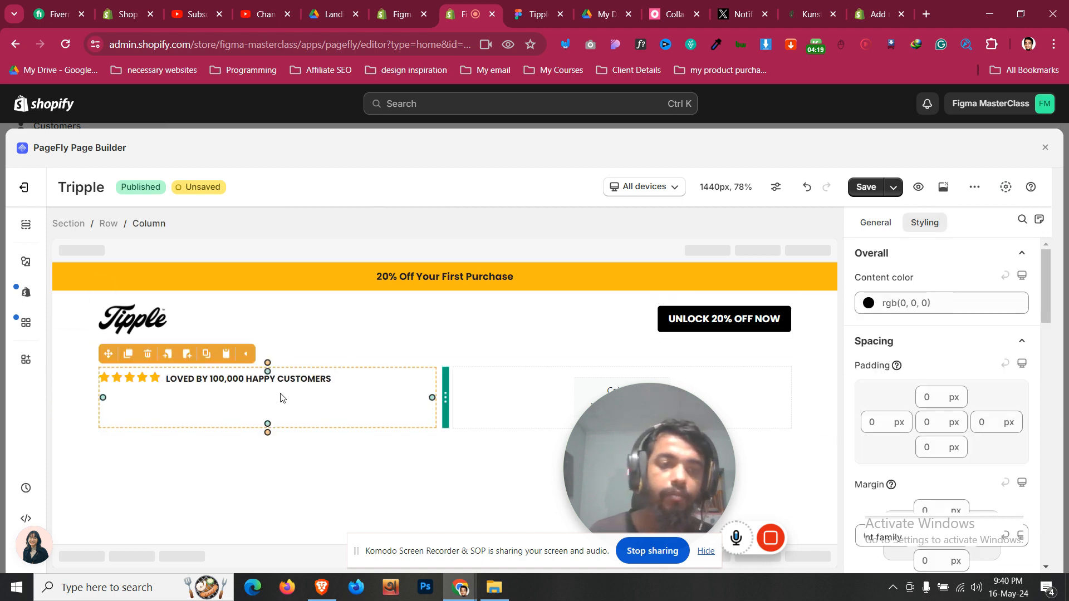
click(328, 383)
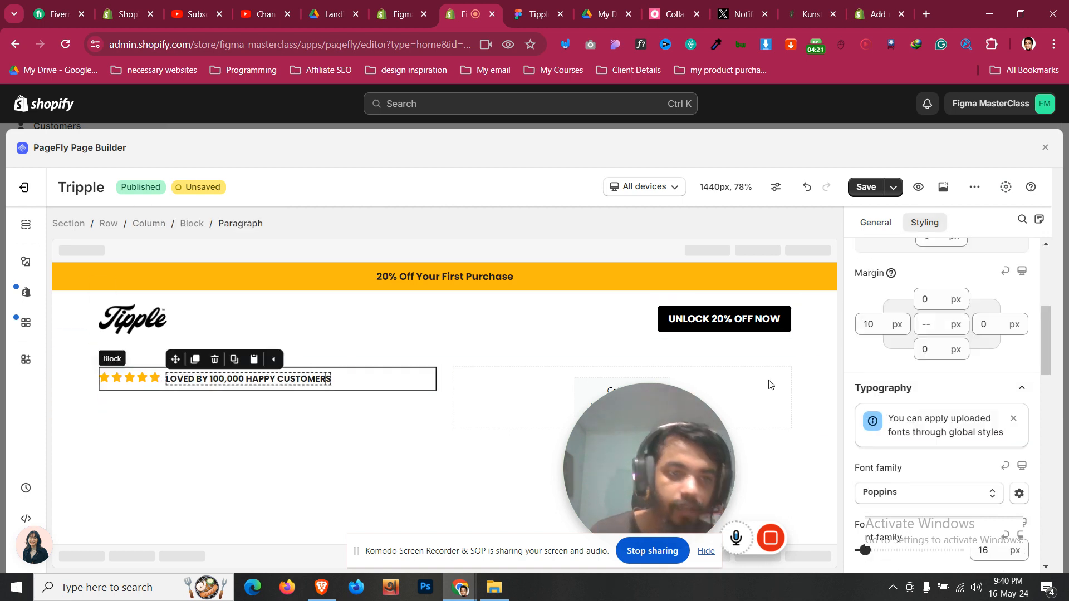
click(109, 399)
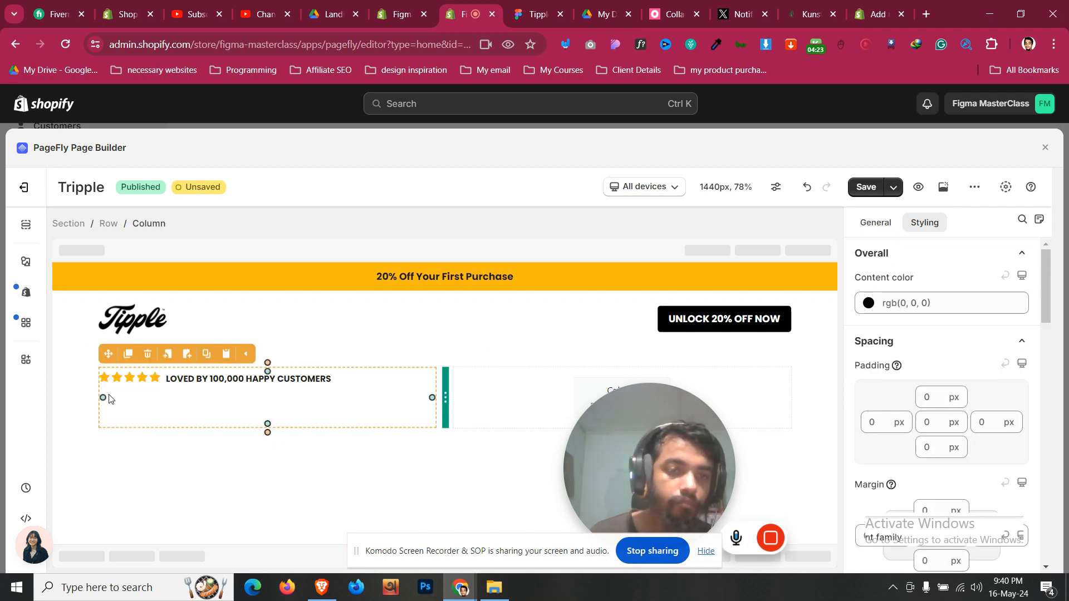
click(157, 379)
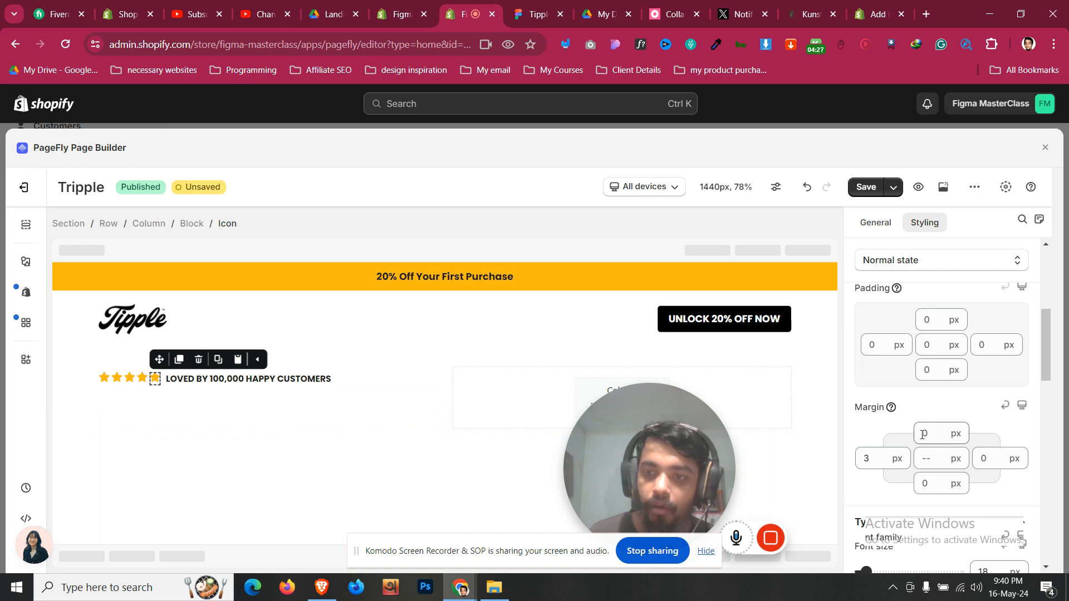
click(350, 378)
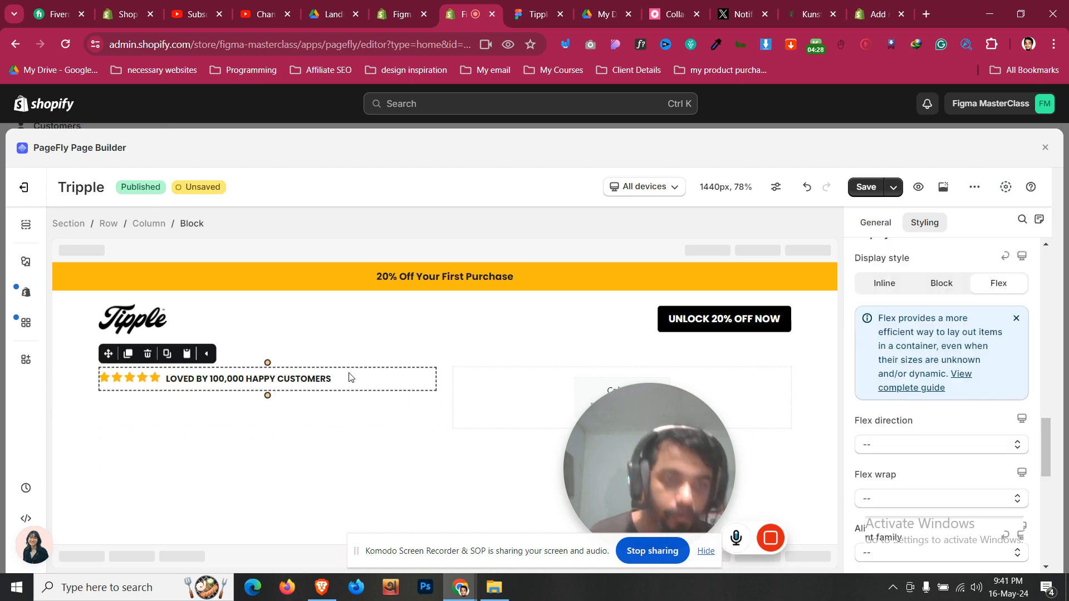
- Set the line height of the "LOVED BY 100,000 HAPPY CUSTOMERS" paragraph to 20 px
click(295, 380)
scroll(914, 430, down, 5)
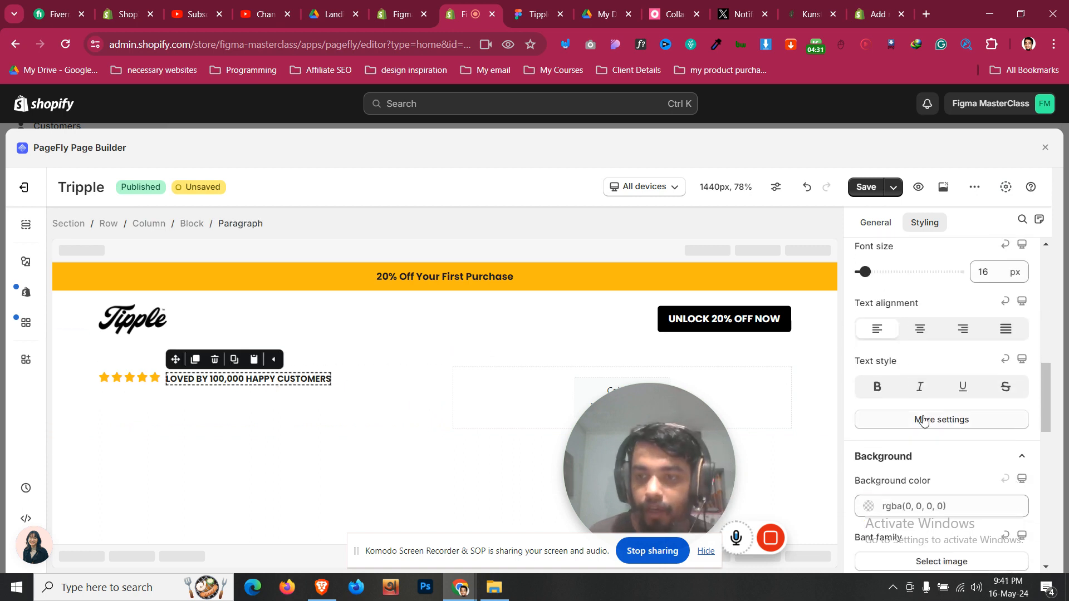
click(922, 419)
click(983, 277)
text(16)
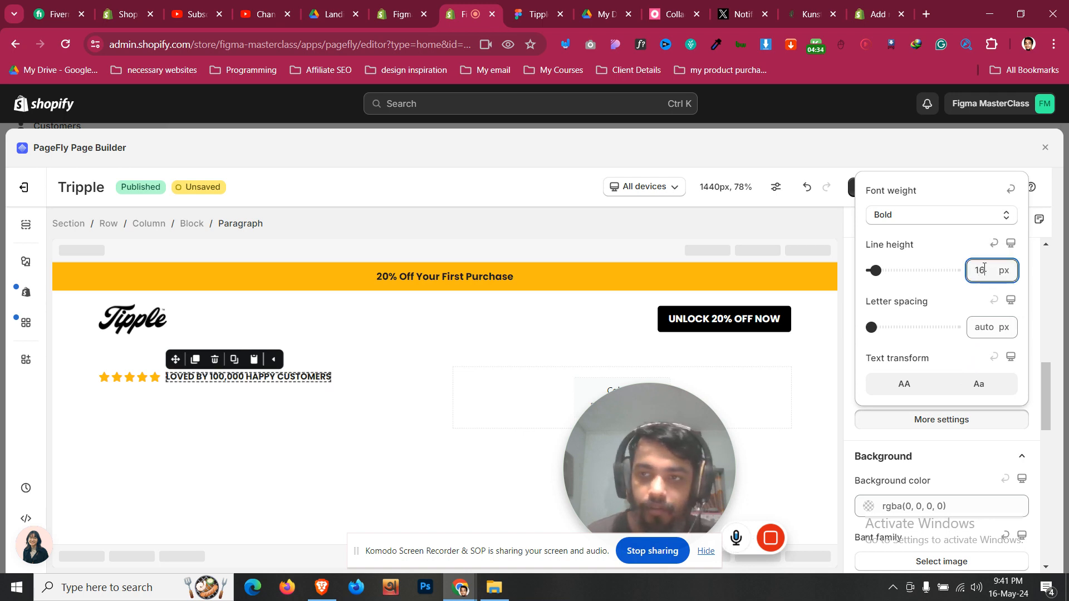
key(BackSpace)
text(8)
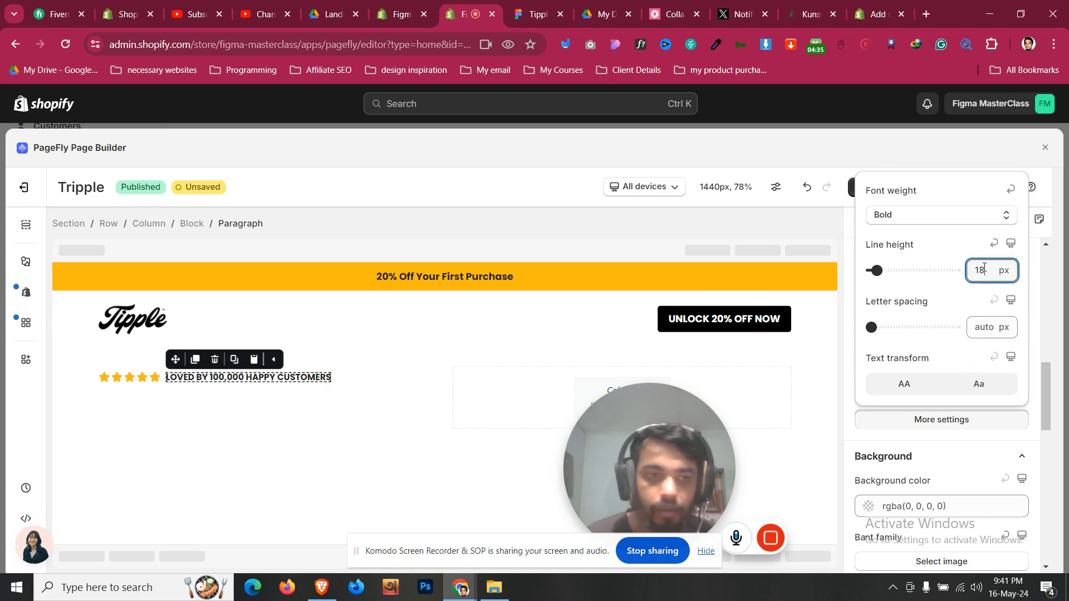
key(Up)
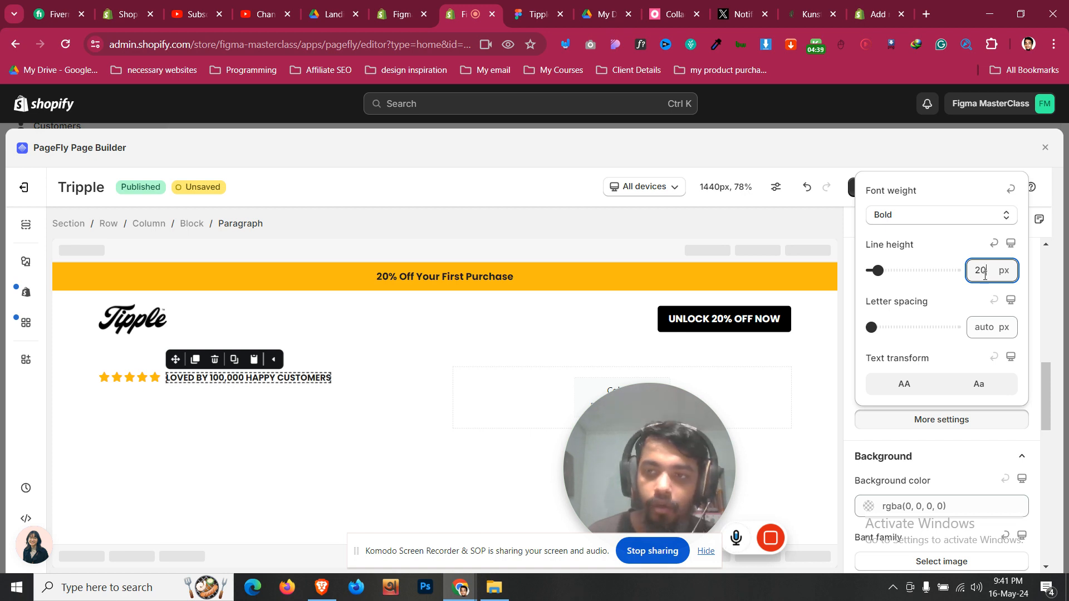
- Set Align items to Center for the flex block holding the stars and the paragraph
click(413, 387)
scroll(1037, 388, down, 4)
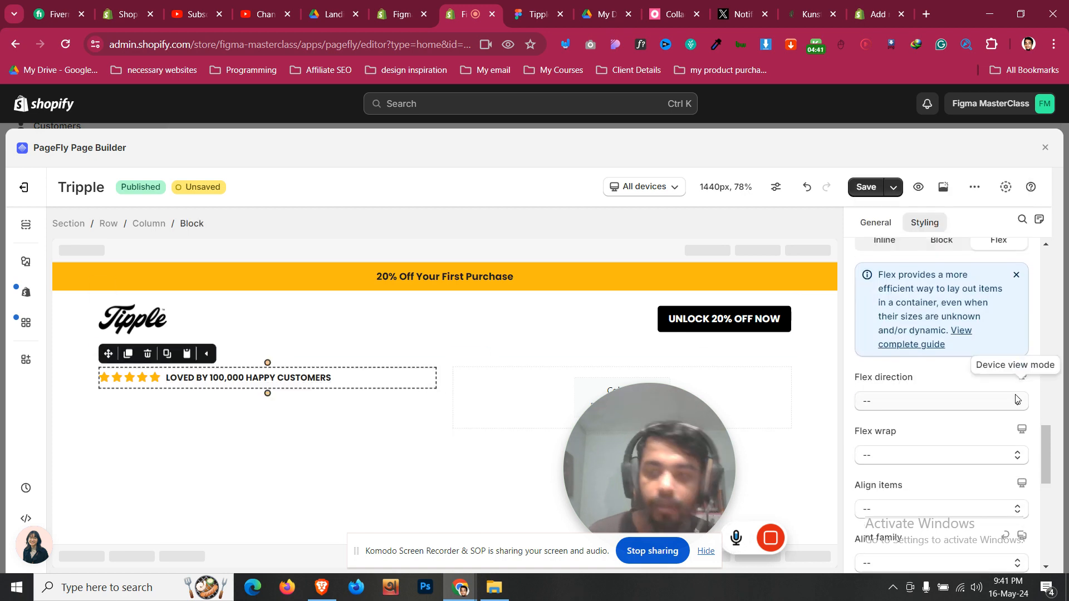
click(902, 349)
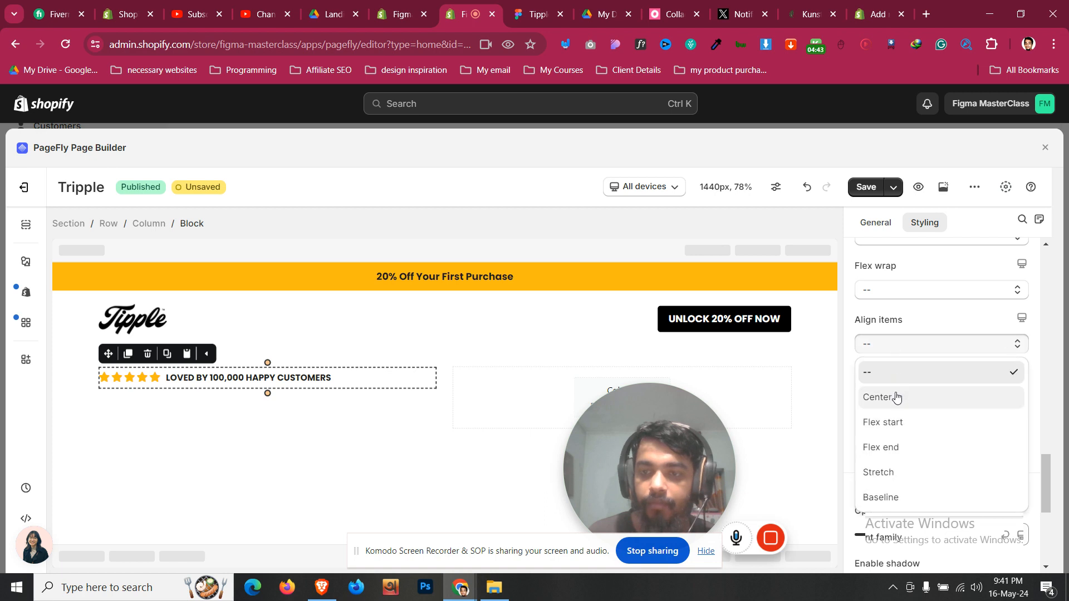
click(896, 397)
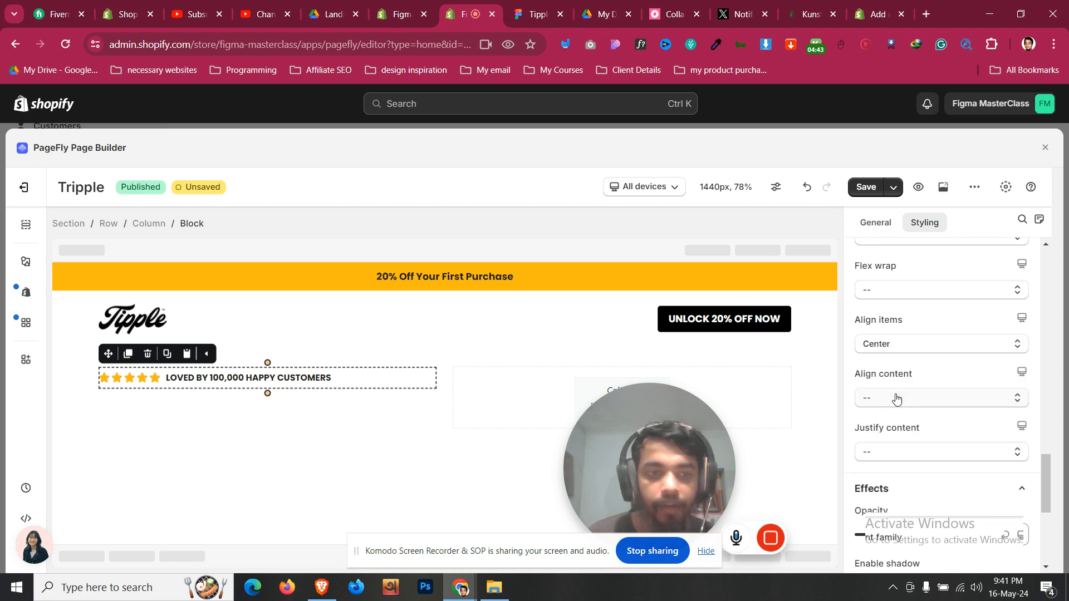
click(78, 394)
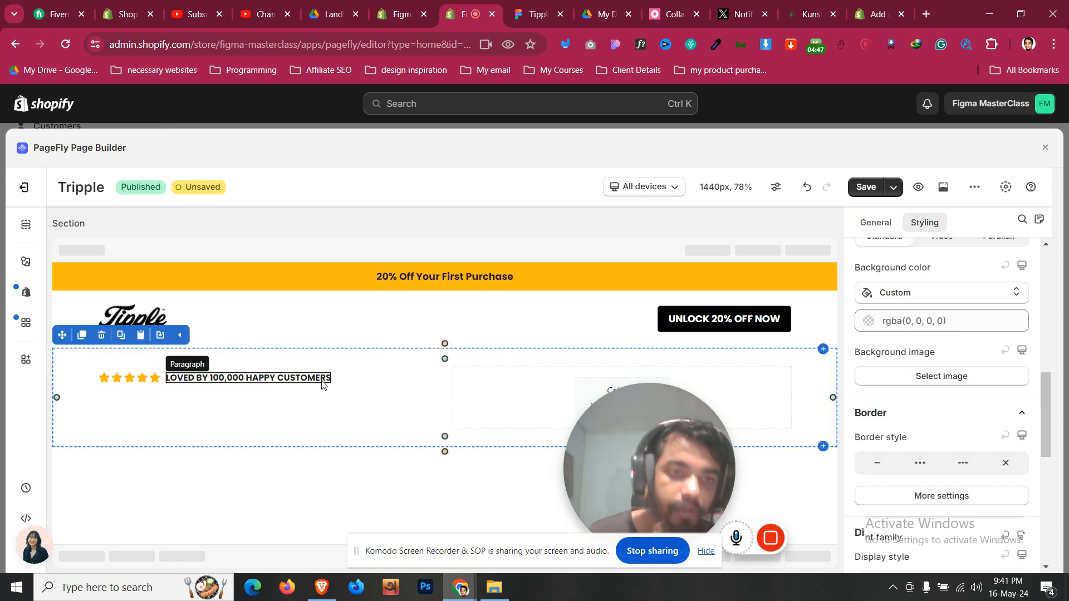
- Set the line height of the paragraph beside the stars to 24 px
click(352, 379)
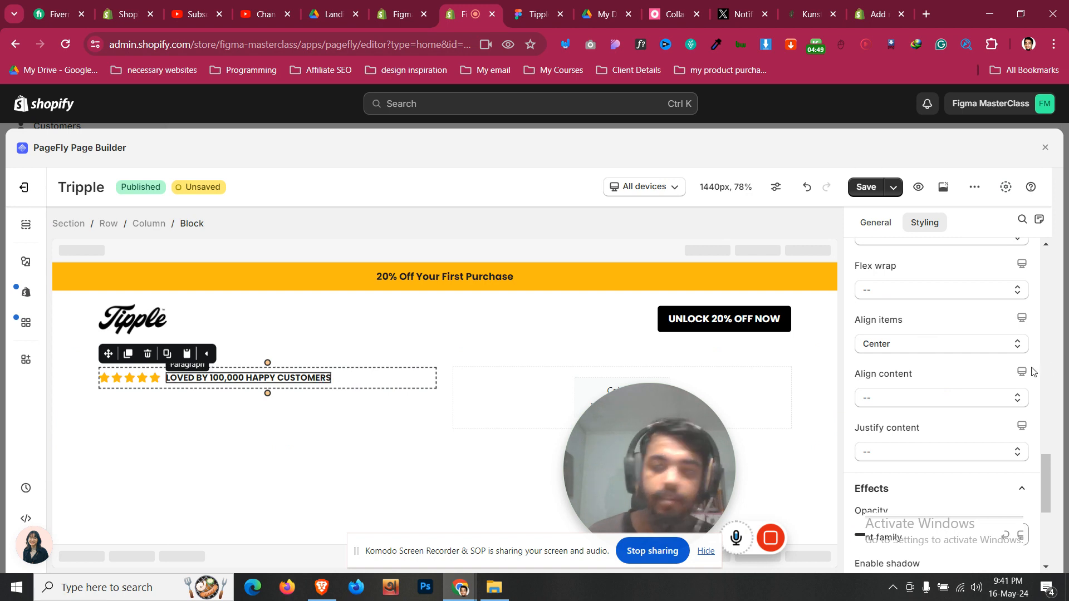
scroll(980, 381, up, 9)
click(967, 487)
click(980, 341)
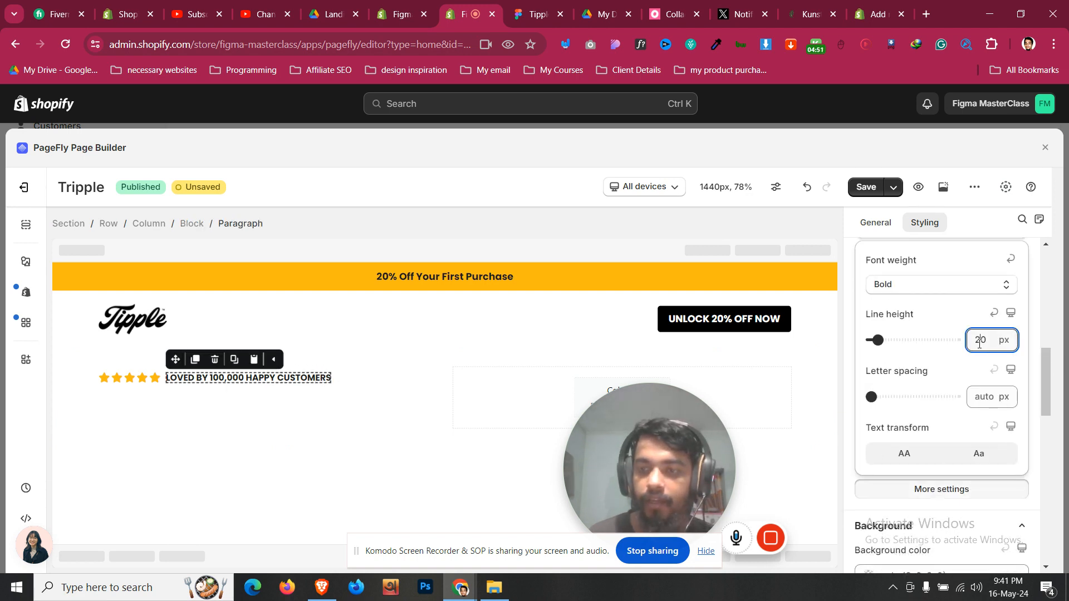
key(Up)
key(Up)
key(Up)
key(Up)
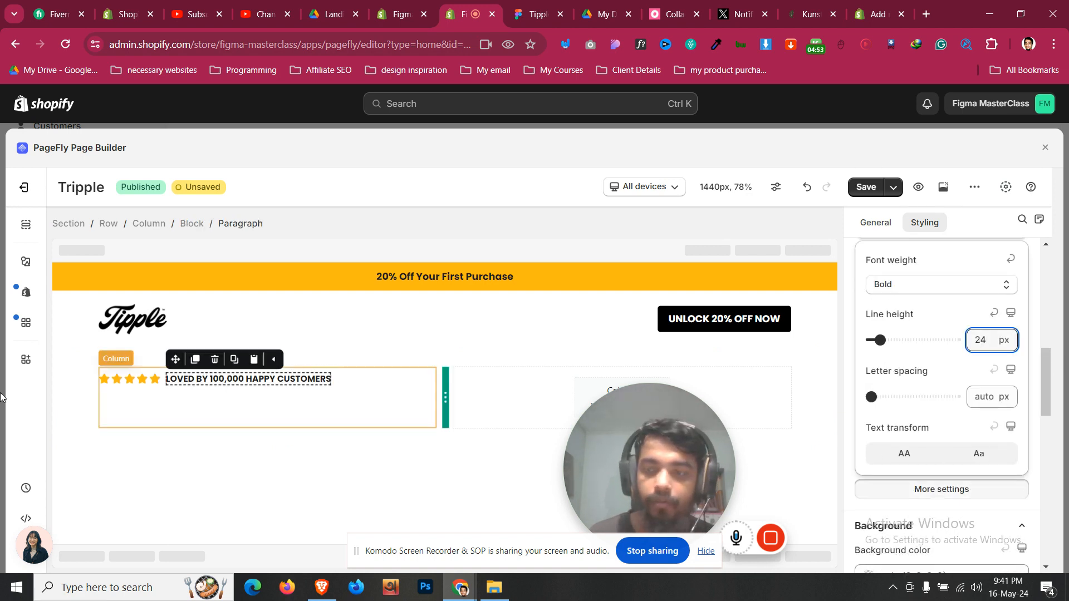
click(67, 394)
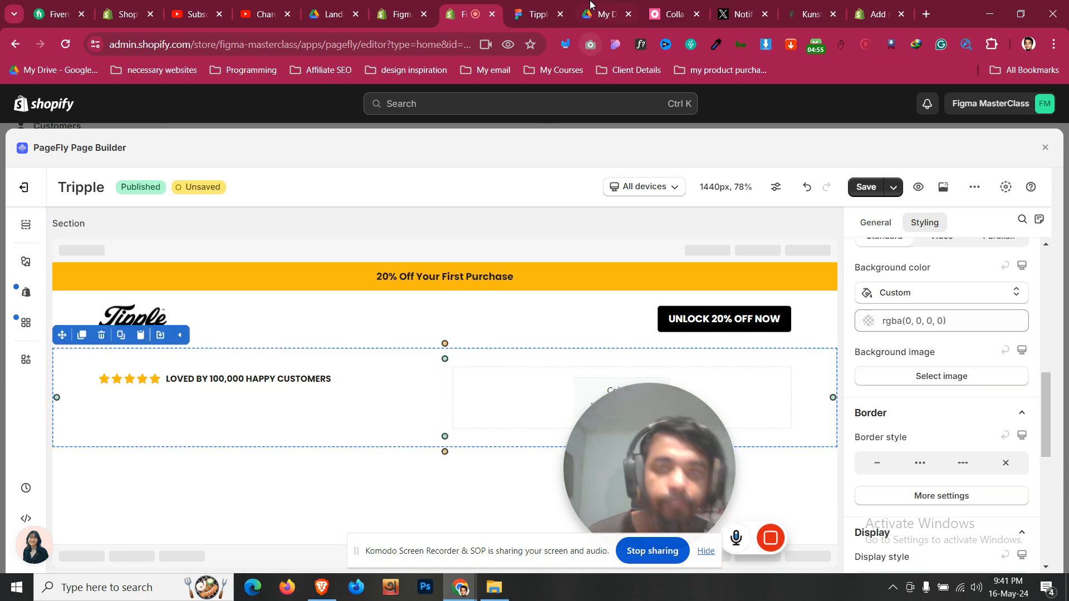
click(261, 383)
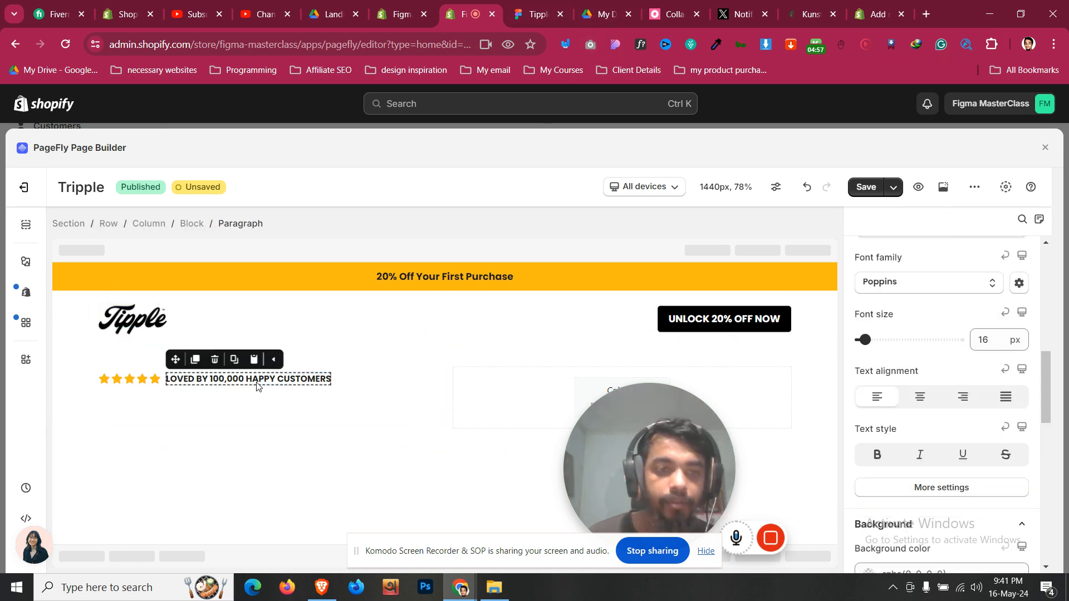
click(232, 390)
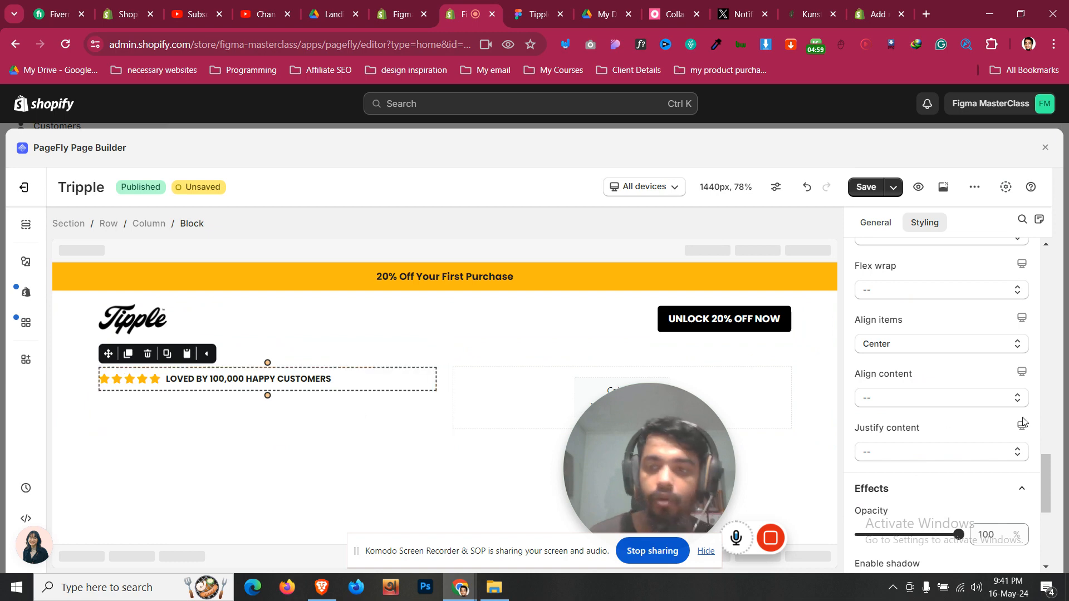
scroll(1024, 423, up, 5)
- Inspect the hero headline's text settings in Figma and add a Heading element below the star rating row in PageFly
click(533, 13)
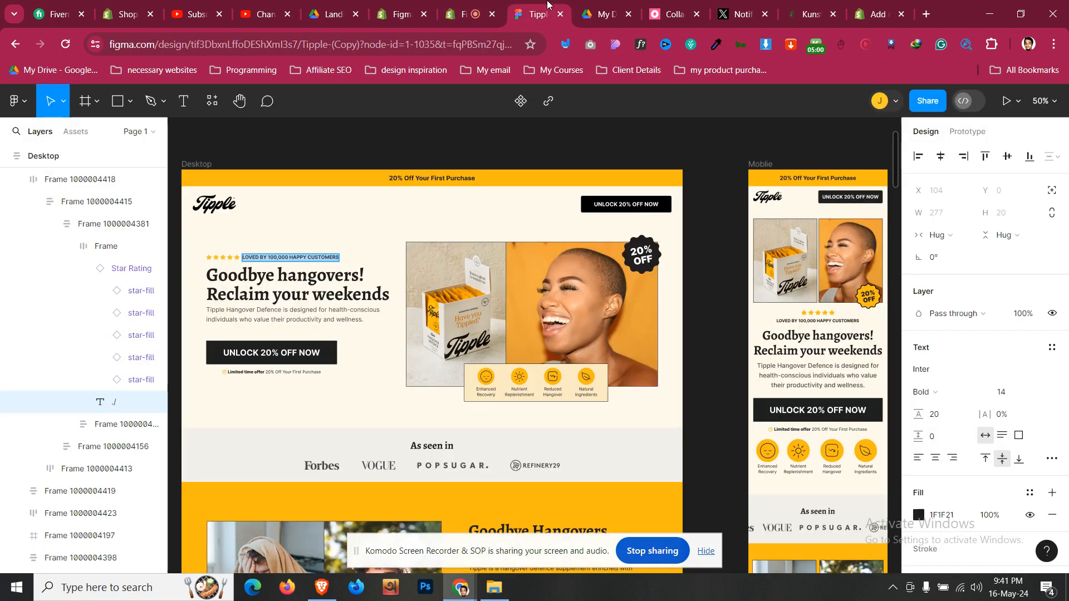
click(322, 283)
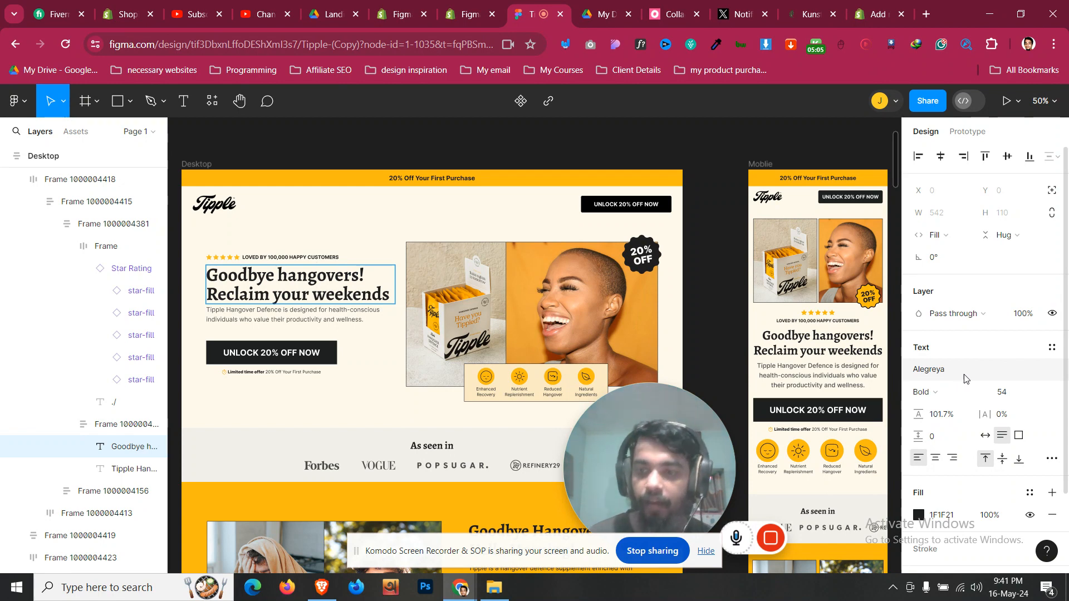
click(963, 521)
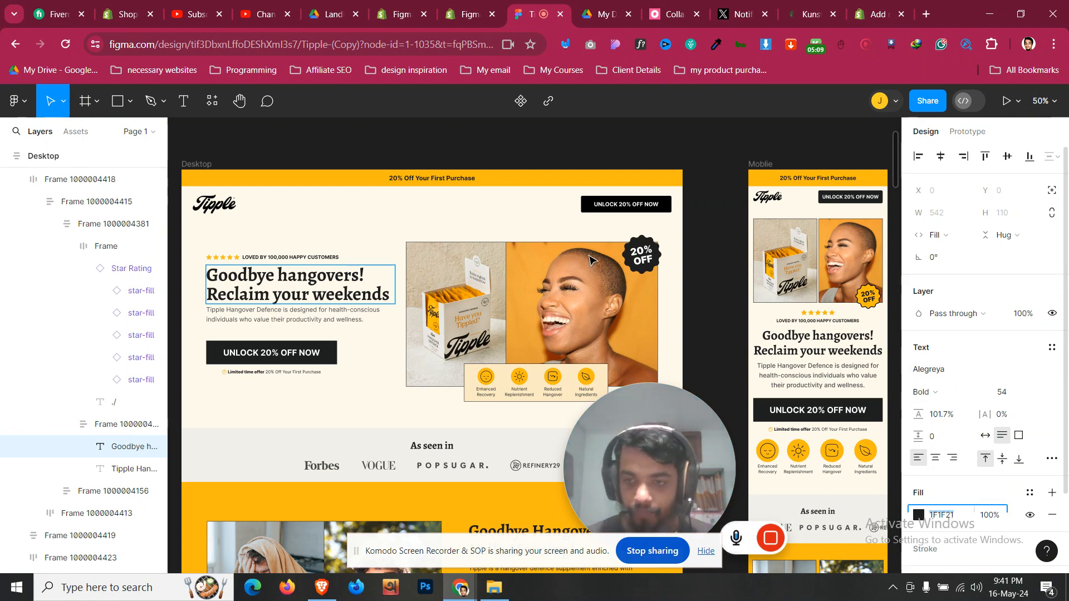
click(473, 8)
click(24, 258)
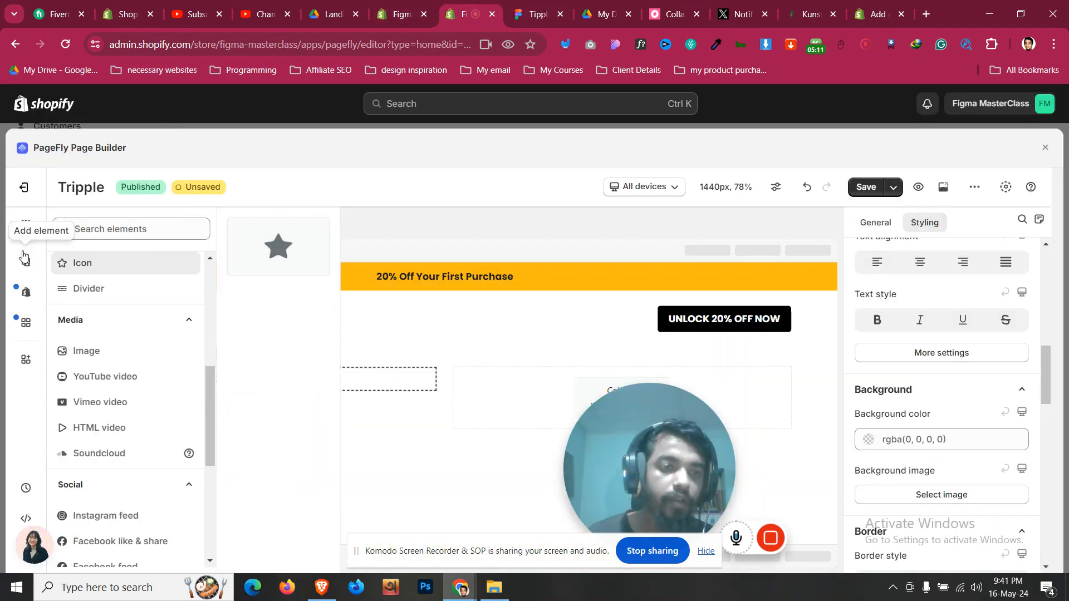
scroll(112, 390, up, 5)
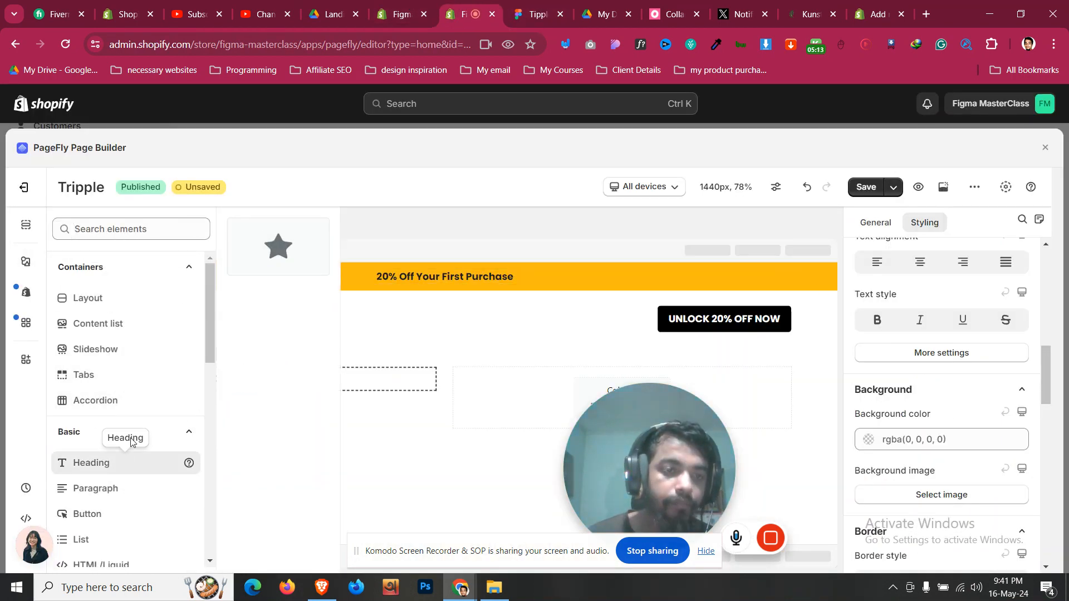
mouse_move(131, 459)
drag(263, 273, 249, 412)
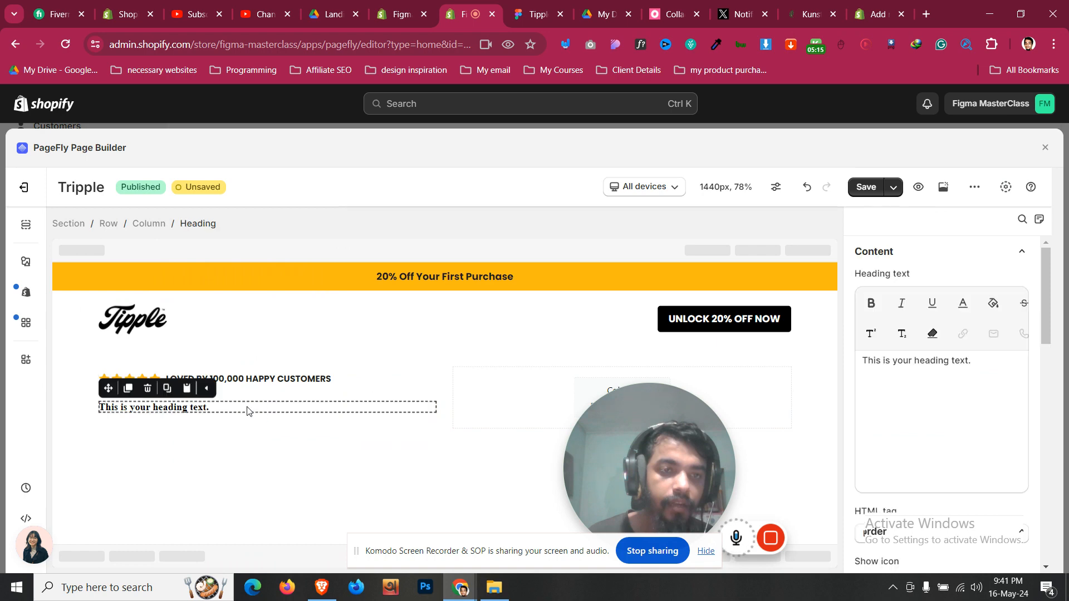
- Open the font manager for the hero heading's font family
scroll(934, 374, down, 5)
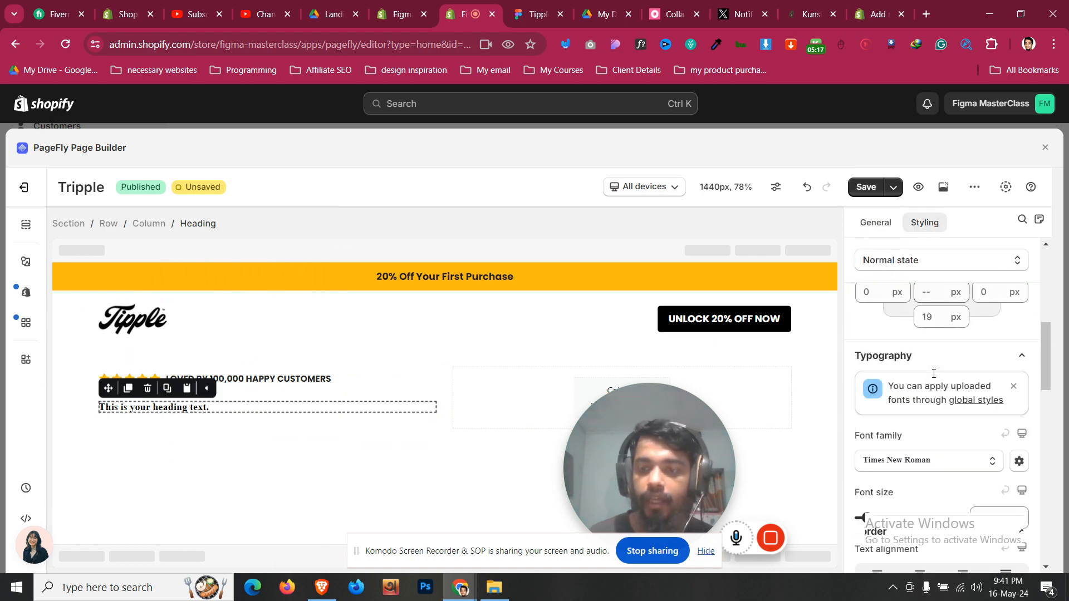
click(1026, 333)
click(427, 238)
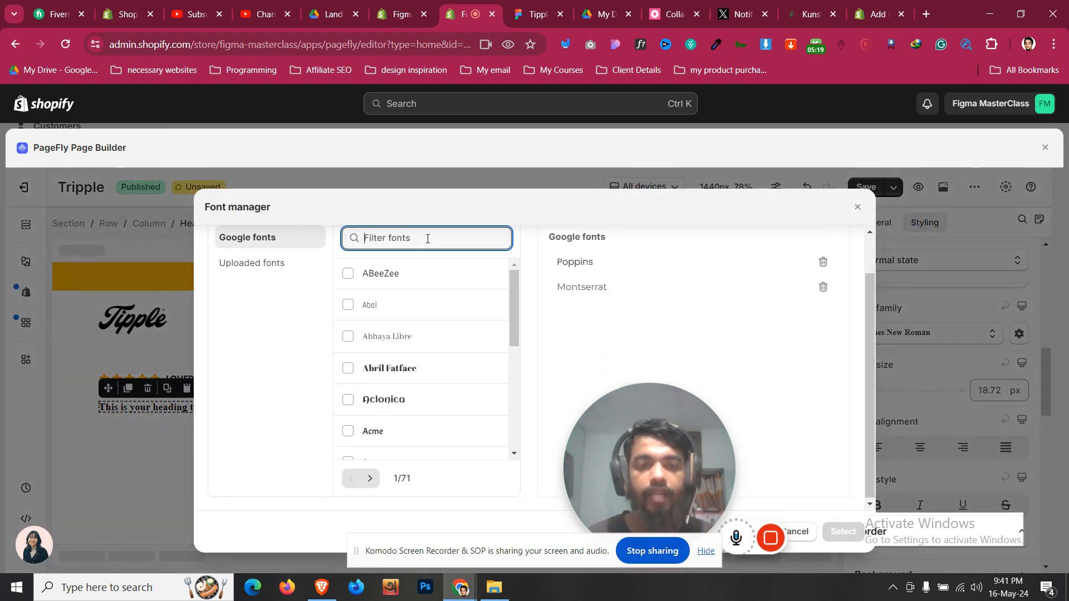
text(algr)
key(BackSpace)
key(BackSpace)
key(BackSpace)
key(BackSpace)
key(BackSpace)
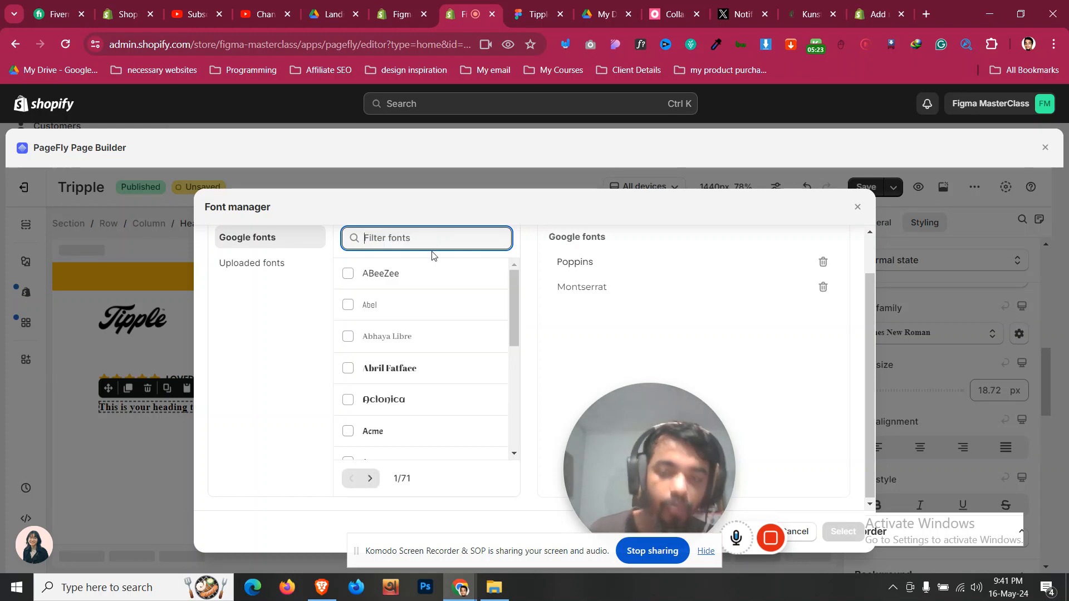
- Add the Google font Alata to the font selection and apply it to the hero heading
scroll(477, 329, down, 5)
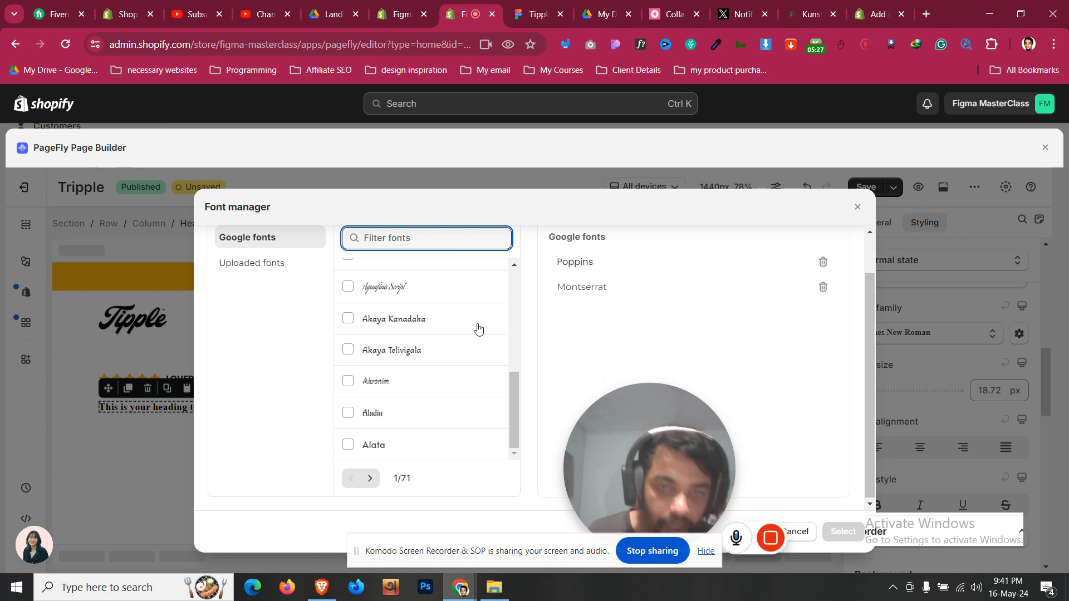
click(413, 443)
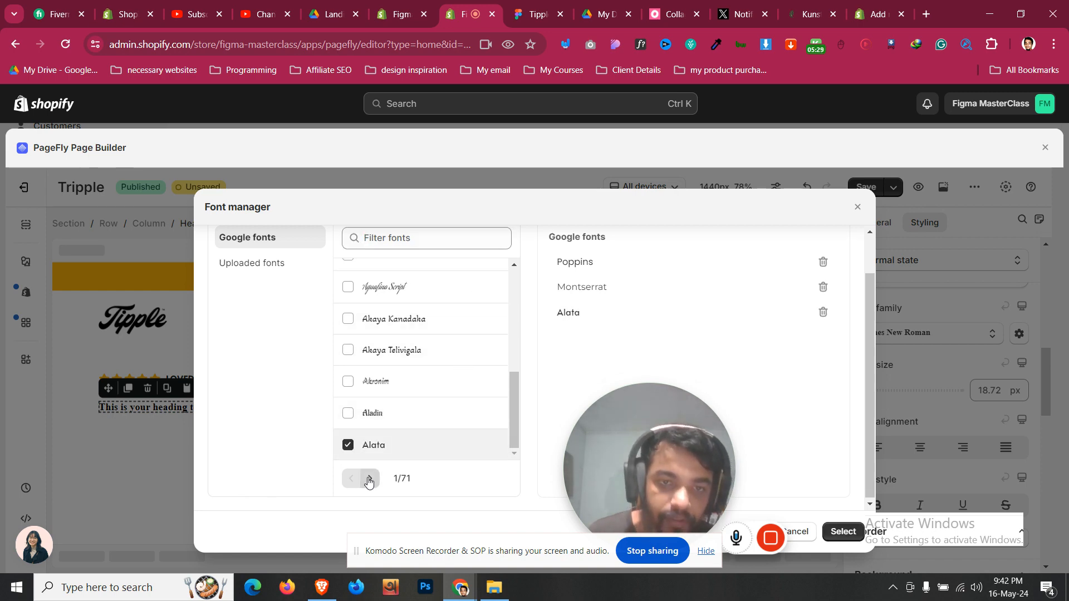
click(369, 480)
click(843, 532)
click(924, 333)
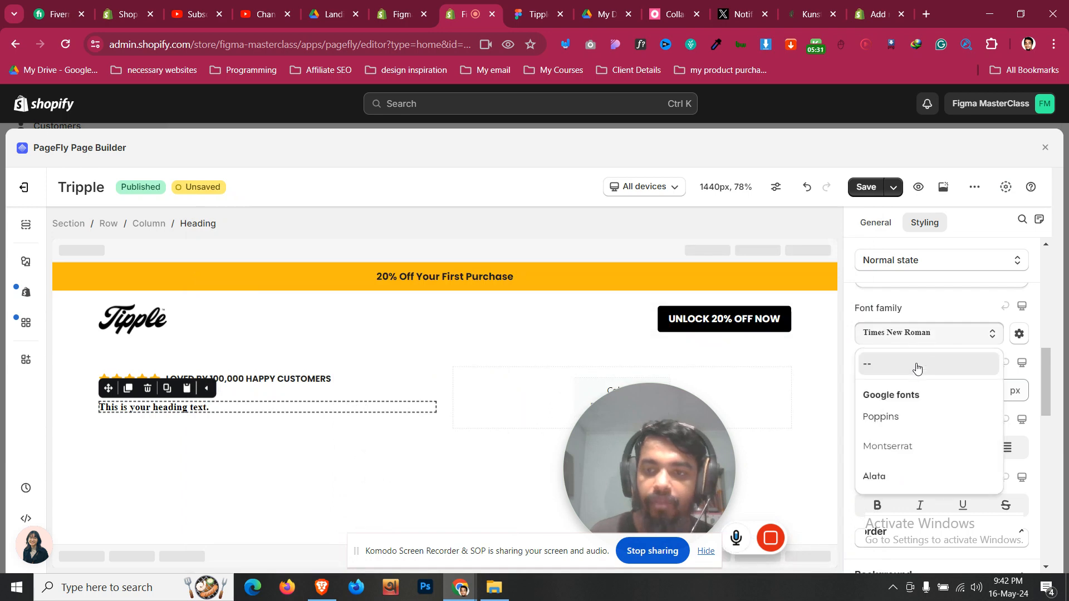
click(908, 477)
- Set the hero heading's font size to 54 px and its margin on all sides to 0 px
double_click(975, 390)
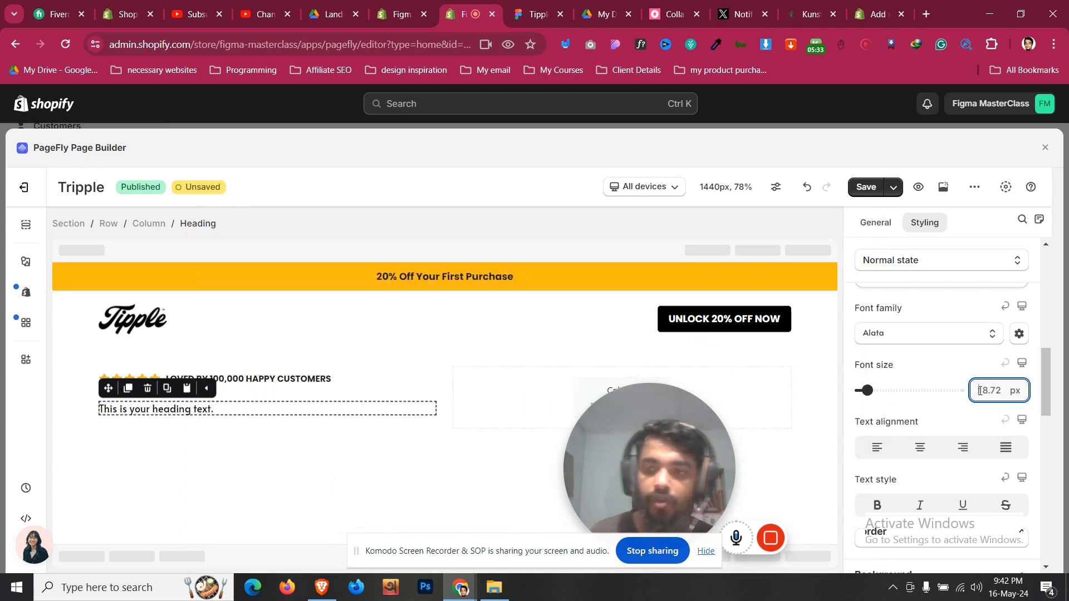
text(54)
scroll(907, 345, up, 5)
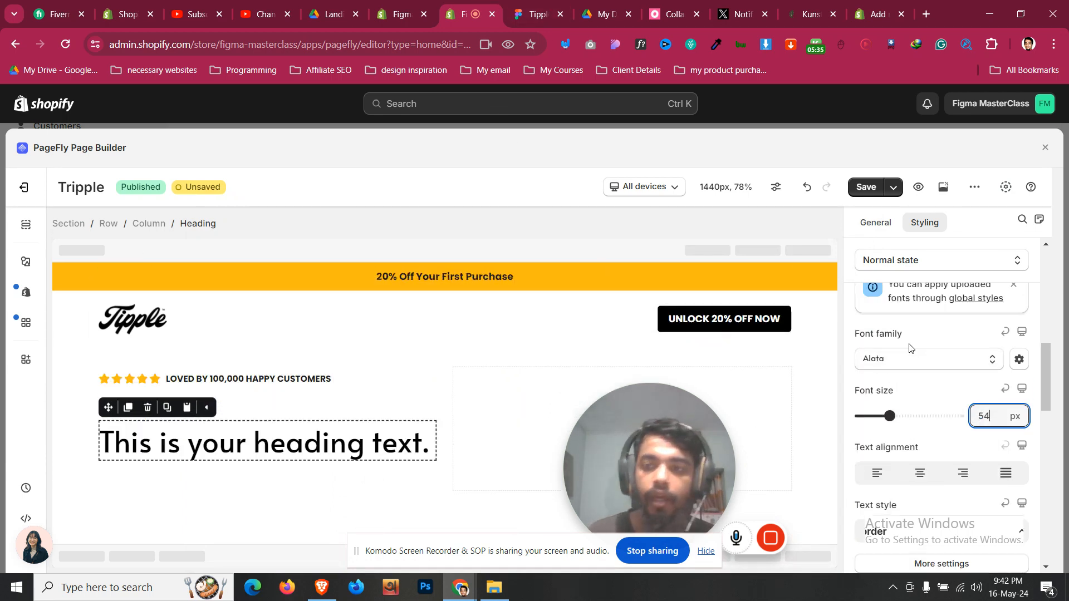
click(936, 374)
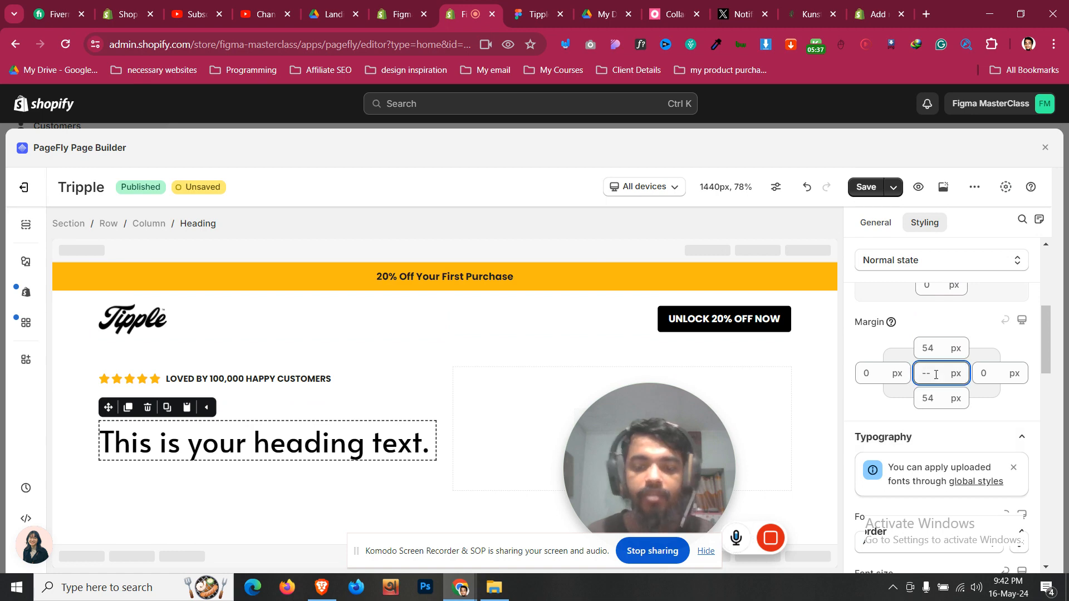
text(0)
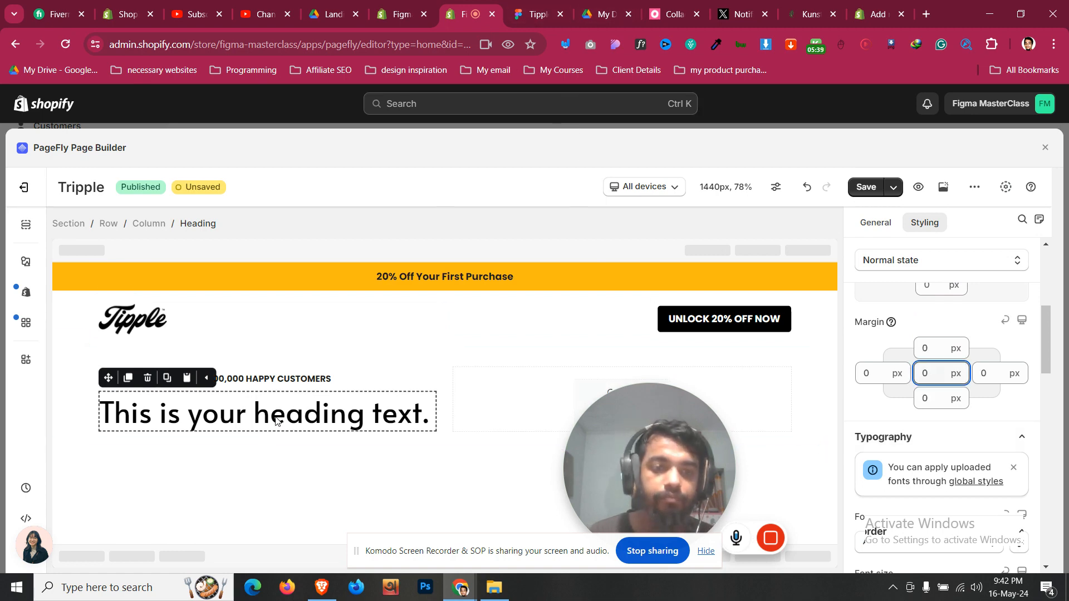
- Copy the "Goodbye hangovers! Reclaim your weekends" headline from Figma and replace the placeholder heading text in PageFly with it
key(ctrl+Tab)
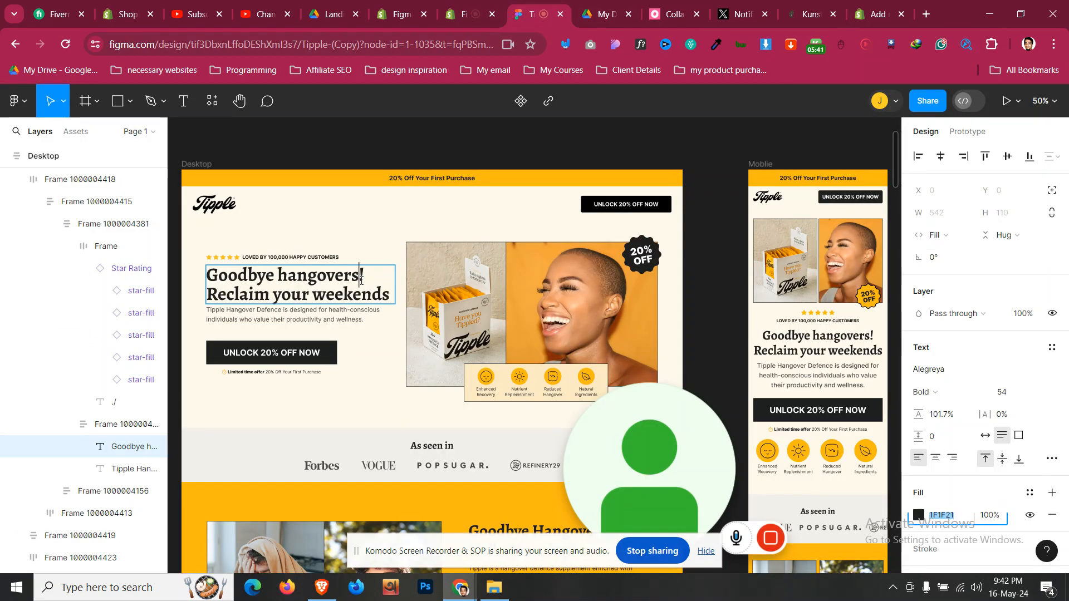
key(ctrl+a)
key(ctrl+c)
key(ctrl+shift+Tab)
click(893, 222)
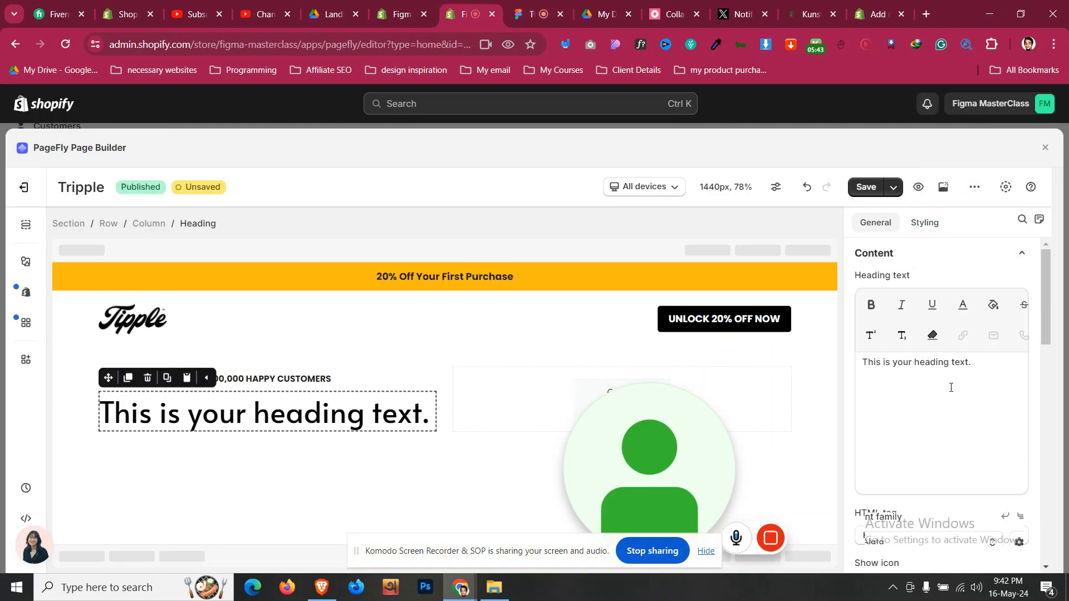
click(950, 386)
key(ctrl+a)
key(ctrl+v)
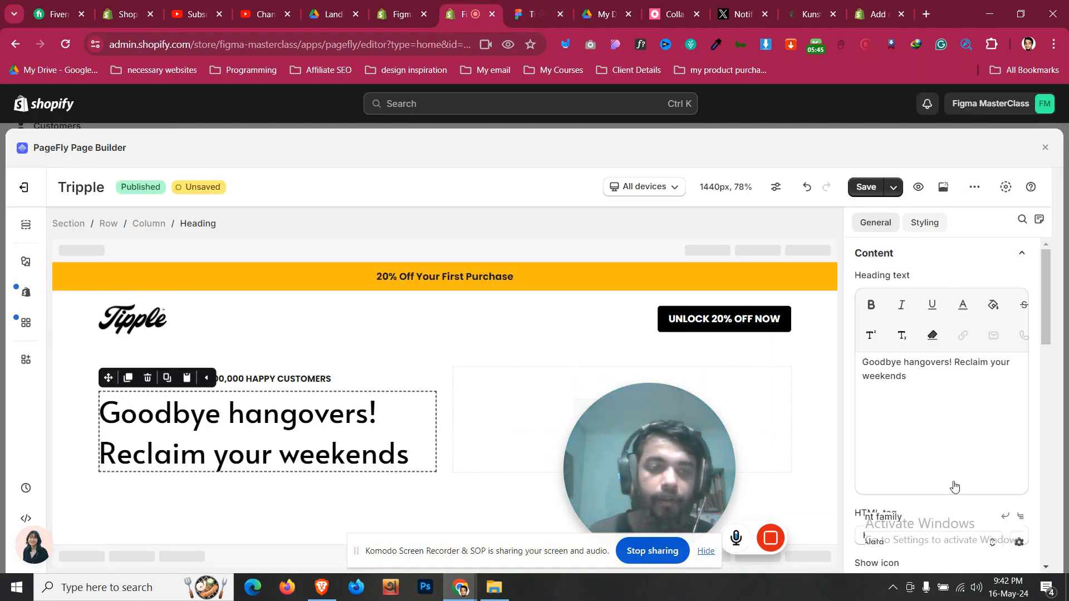
- Set the hero heading's line height to 60 px
click(924, 222)
scroll(936, 390, down, 5)
scroll(919, 356, up, 4)
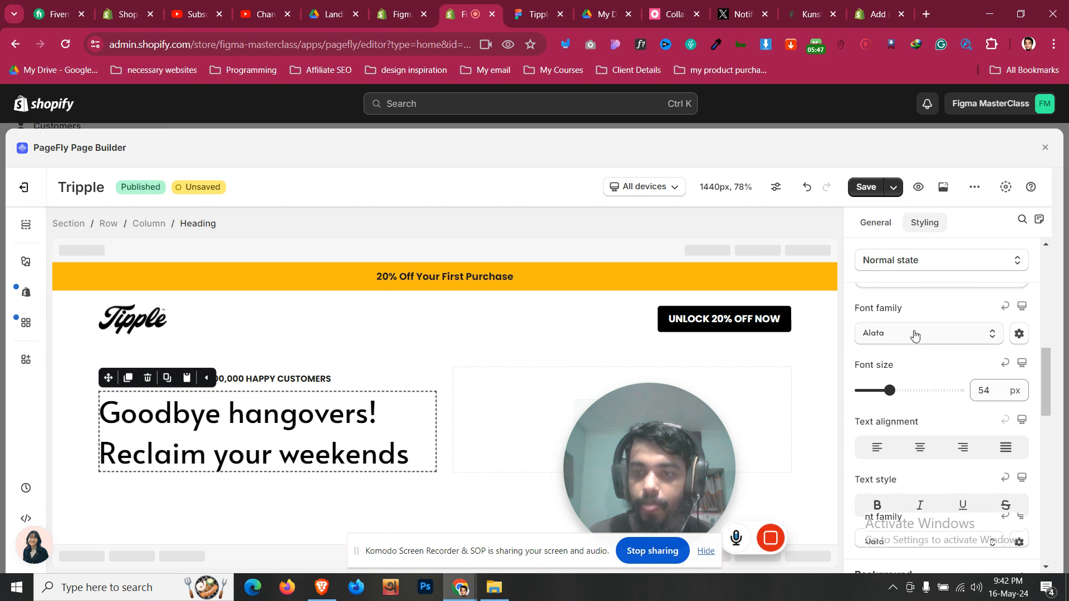
scroll(958, 536, down, 1)
click(954, 468)
click(983, 320)
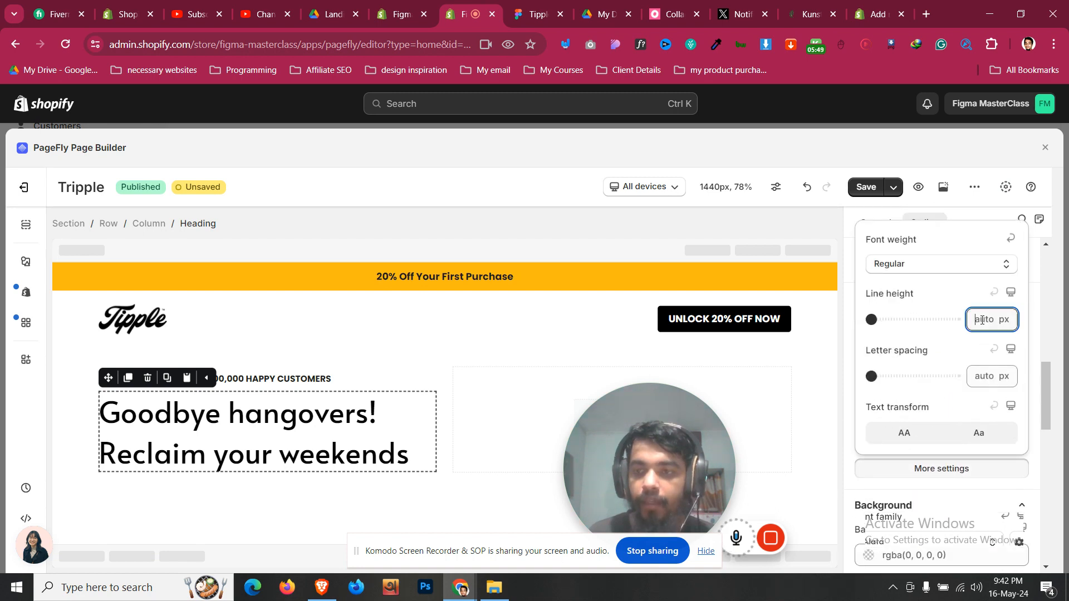
text(60)
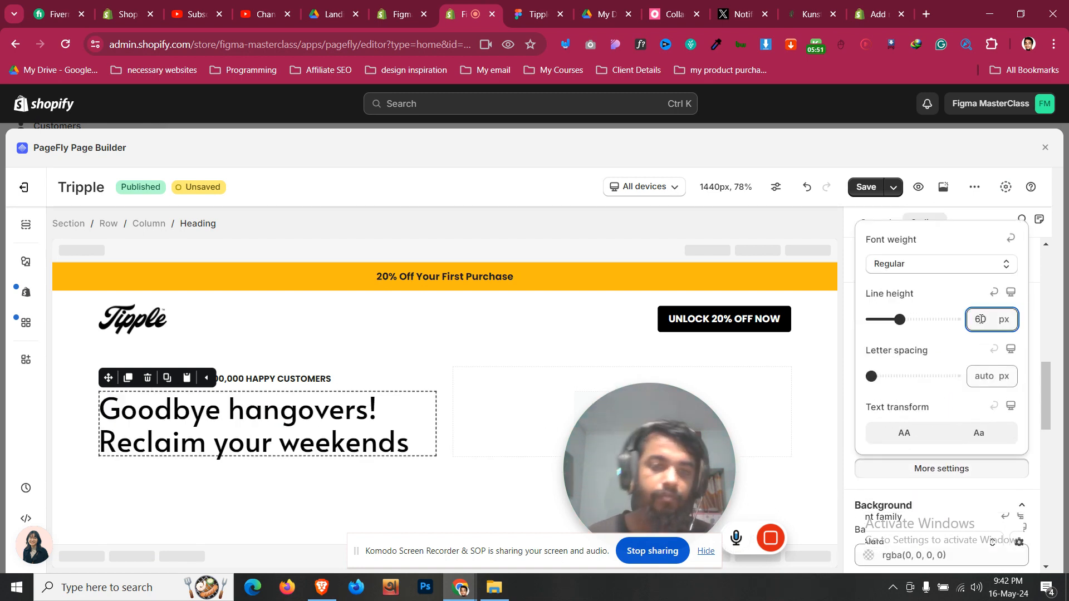
- Try Montserrat as the hero heading's font, compare it with the Figma design and switch back to Alata
click(79, 399)
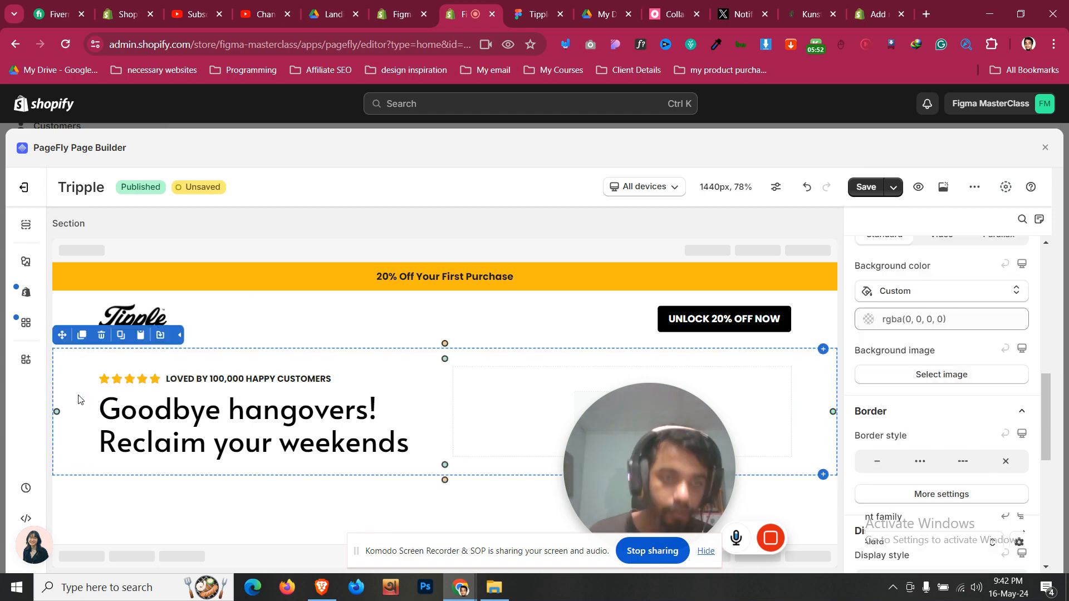
click(161, 415)
click(919, 404)
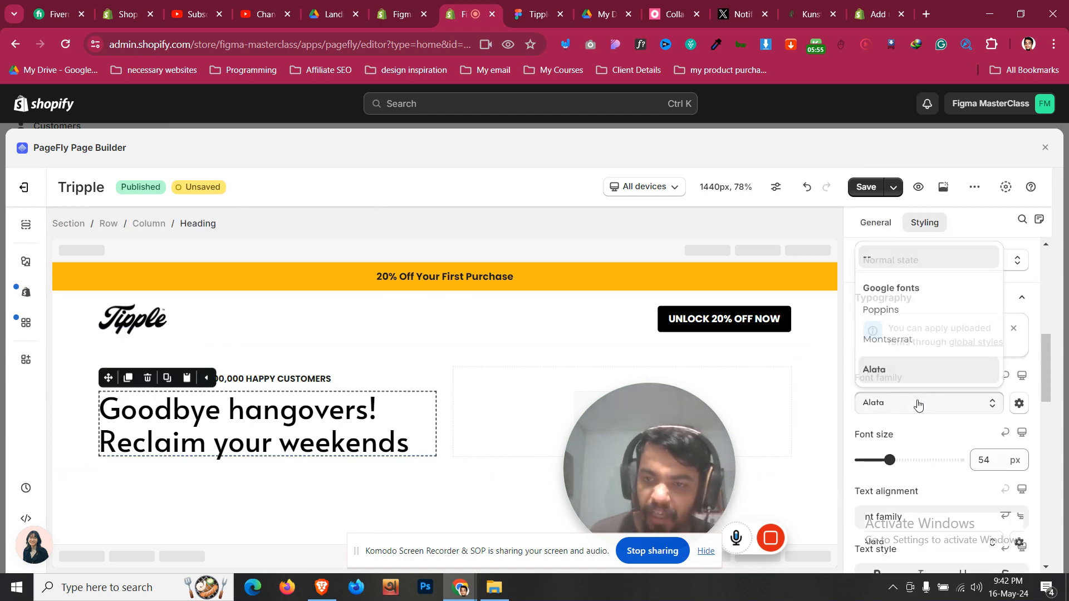
click(909, 338)
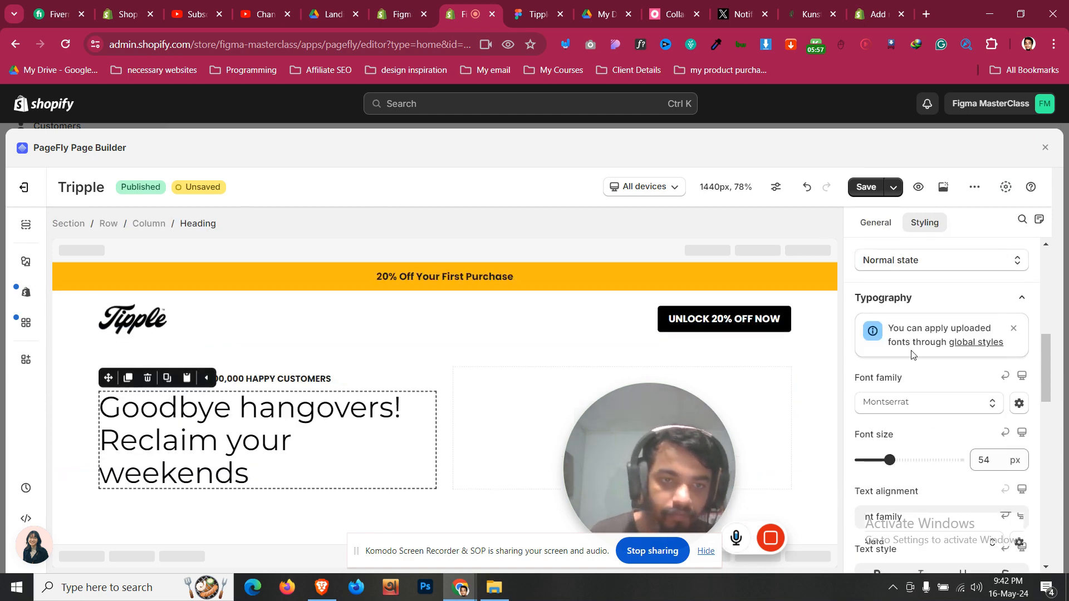
click(537, 5)
click(462, 14)
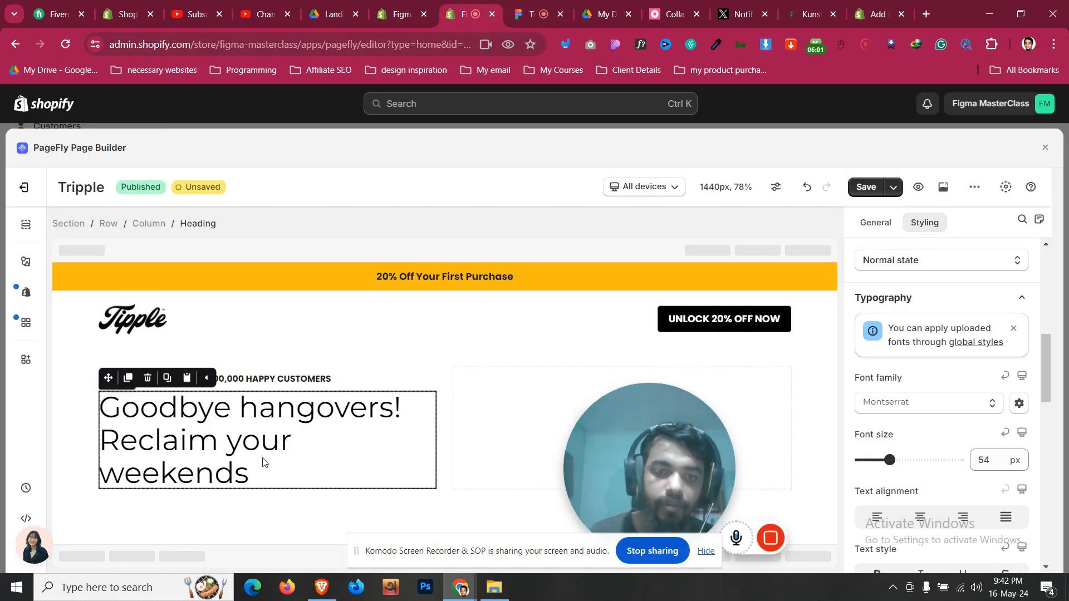
click(935, 410)
click(891, 372)
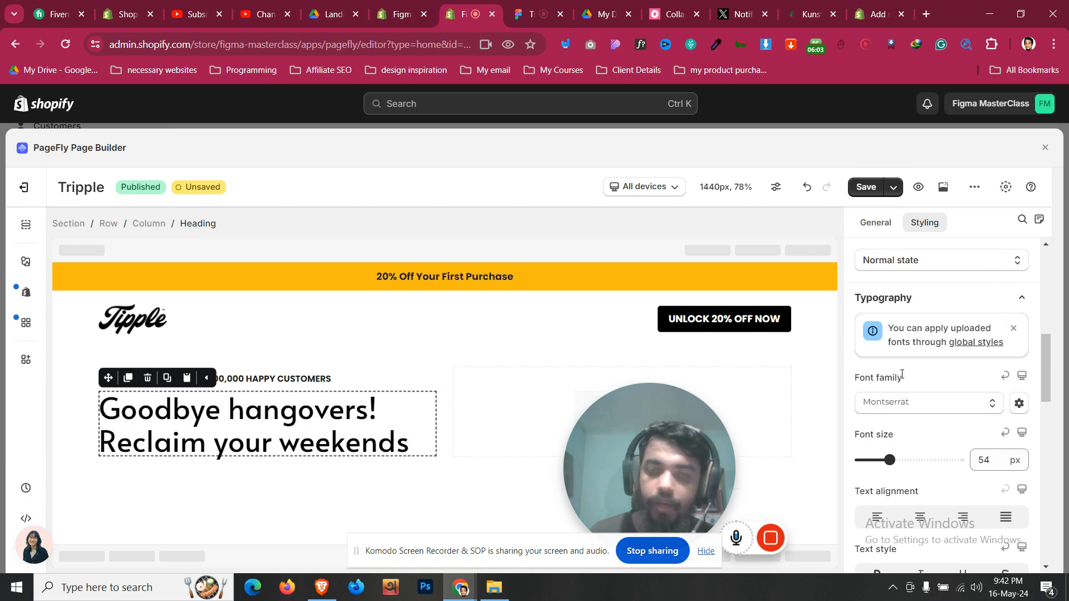
- Check which font weights are available for the hero heading
scroll(947, 479, down, 3)
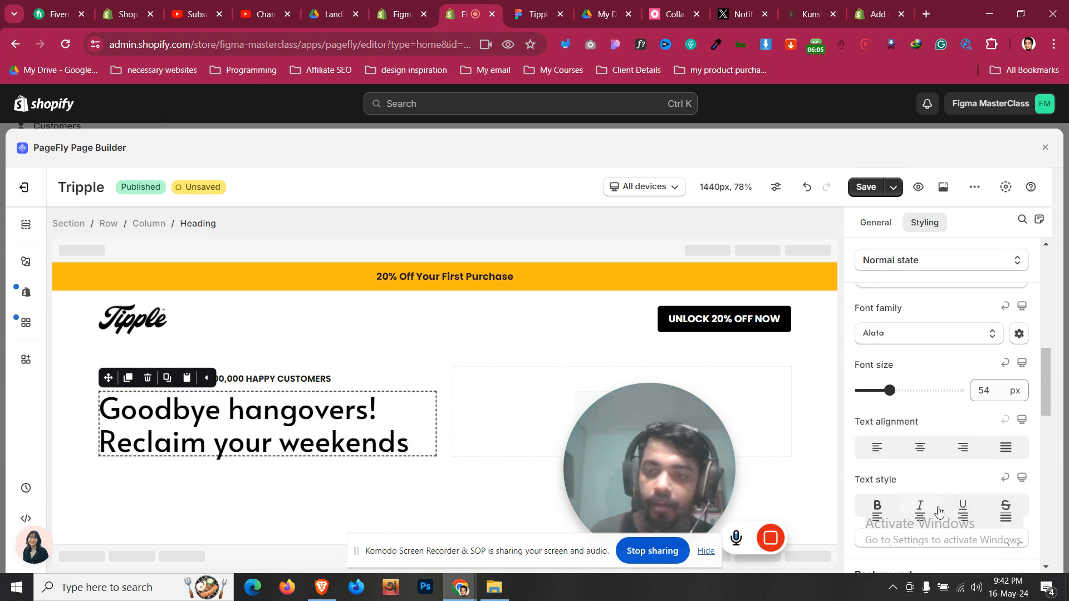
click(951, 478)
click(924, 266)
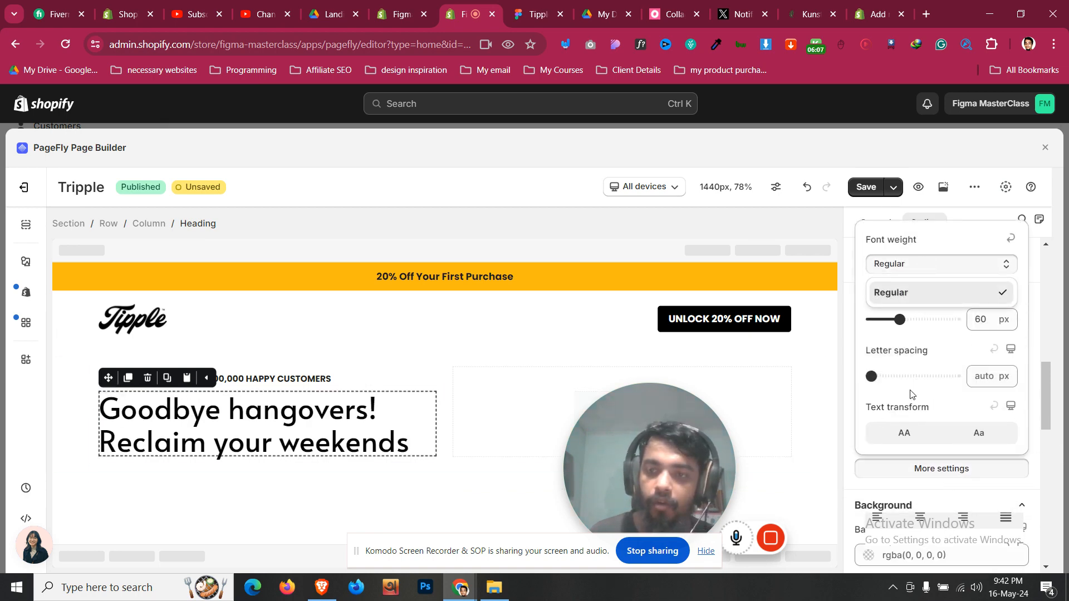
click(914, 265)
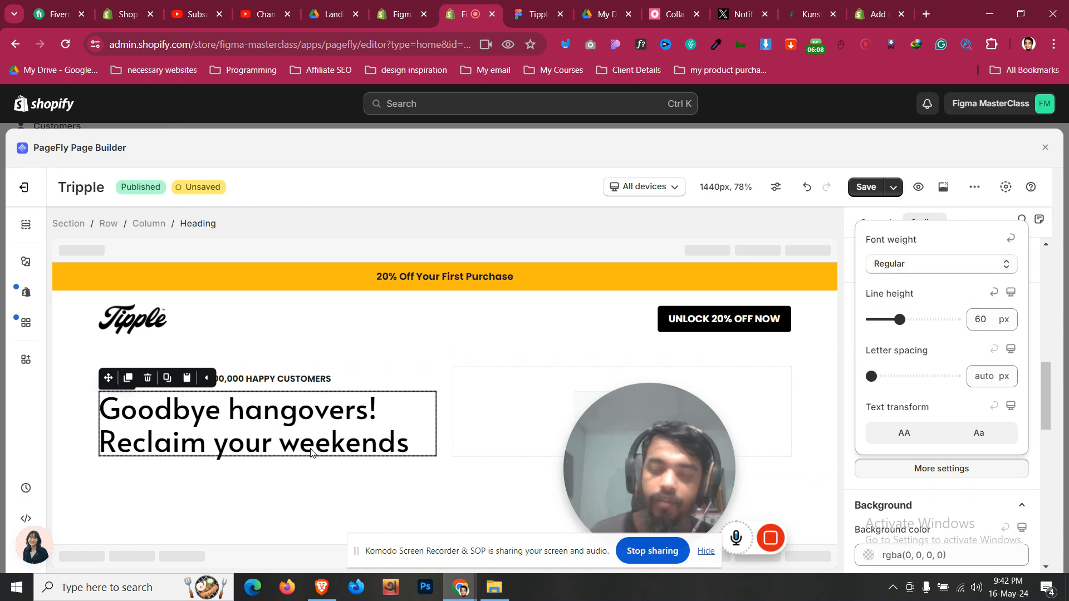
click(63, 406)
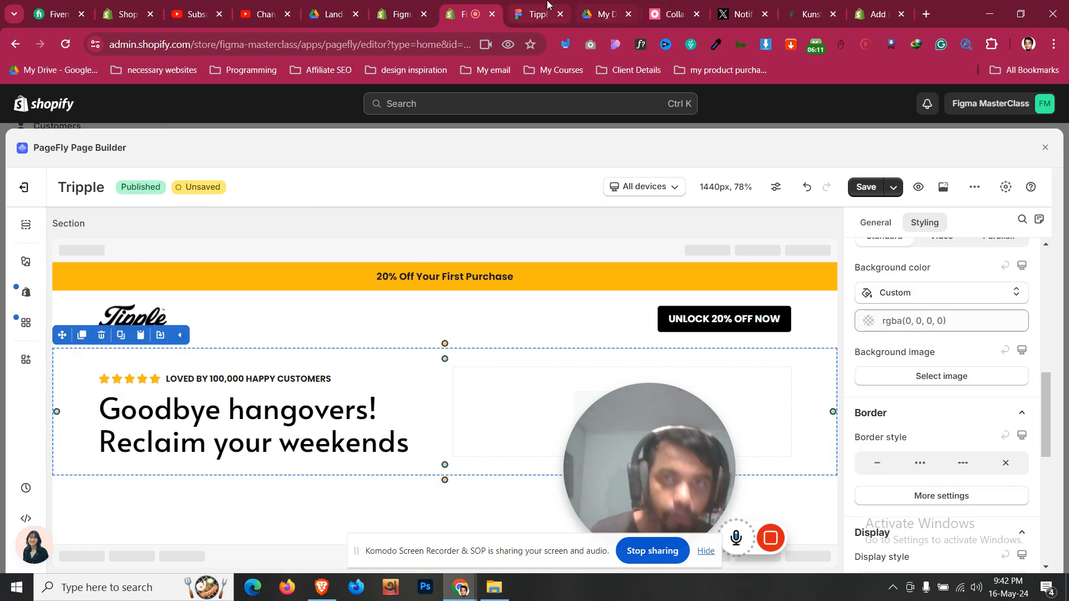
- Switch to Figma and copy the whole description text below the desktop hero headline
click(534, 14)
click(328, 312)
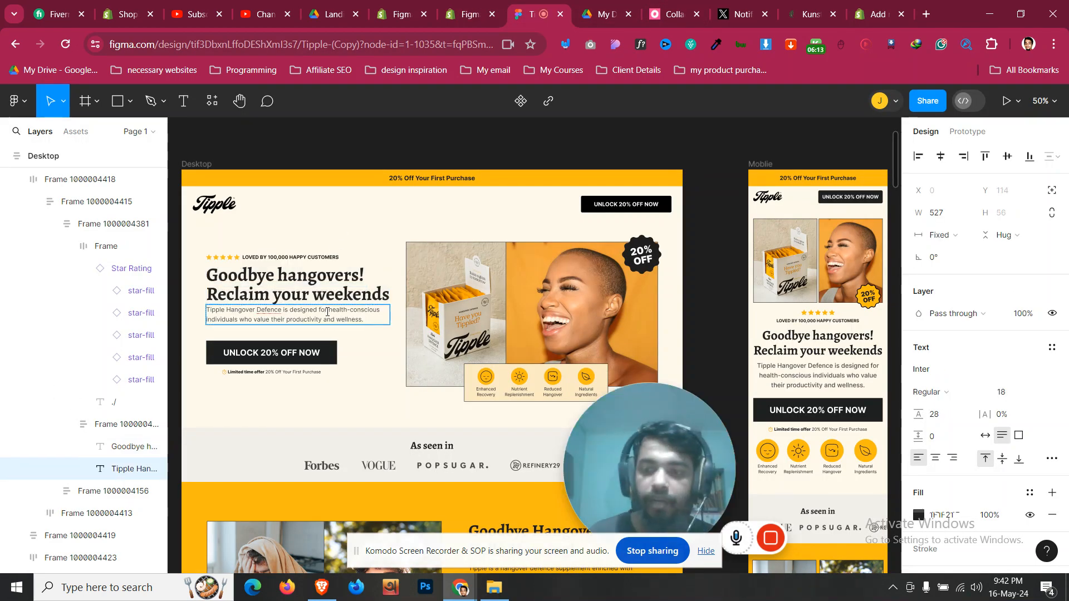
double_click(327, 312)
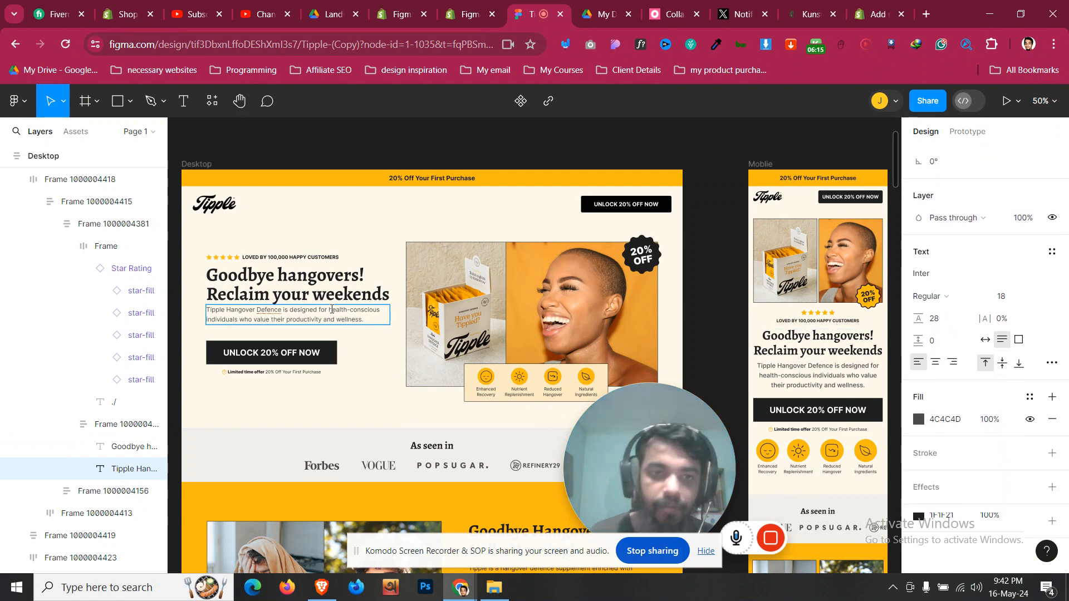
key(ctrl+a)
key(ctrl+c)
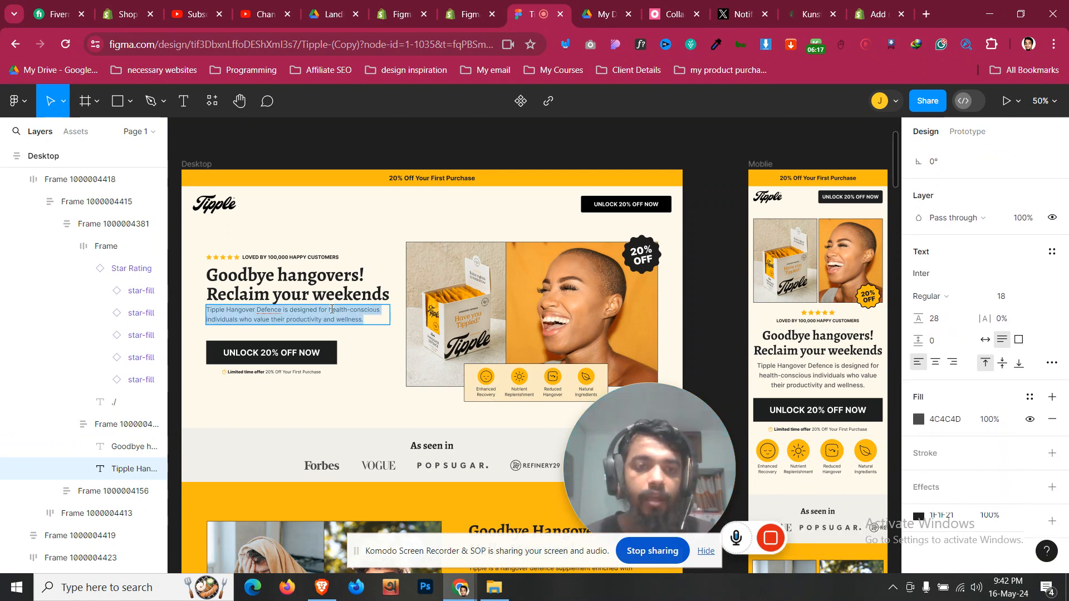
- Return to PageFly and add a Paragraph element below the hero heading
click(444, 6)
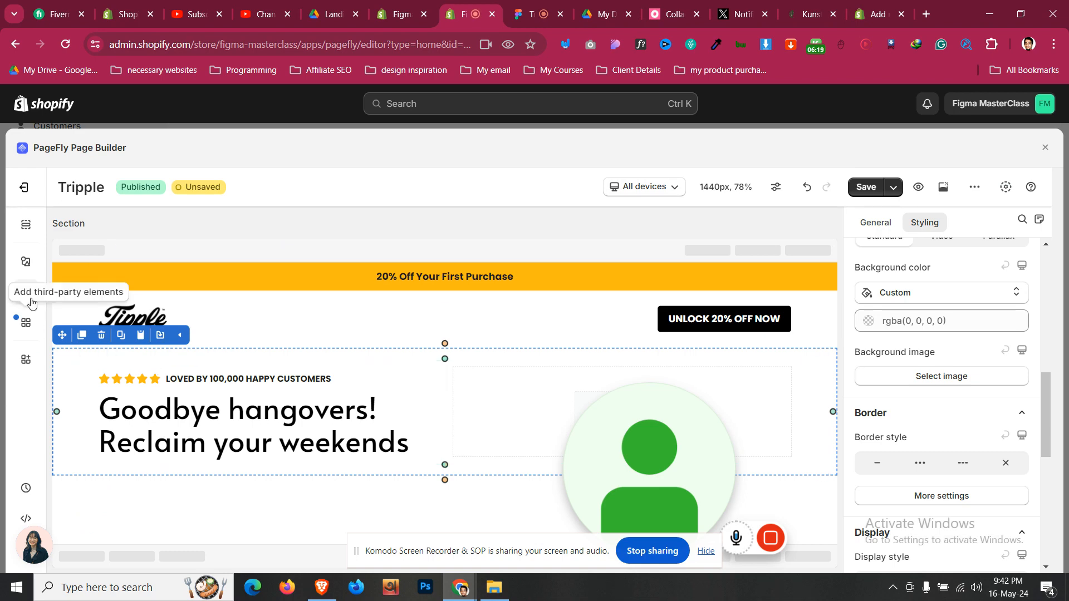
click(26, 226)
scroll(111, 390, down, 2)
scroll(124, 444, up, 5)
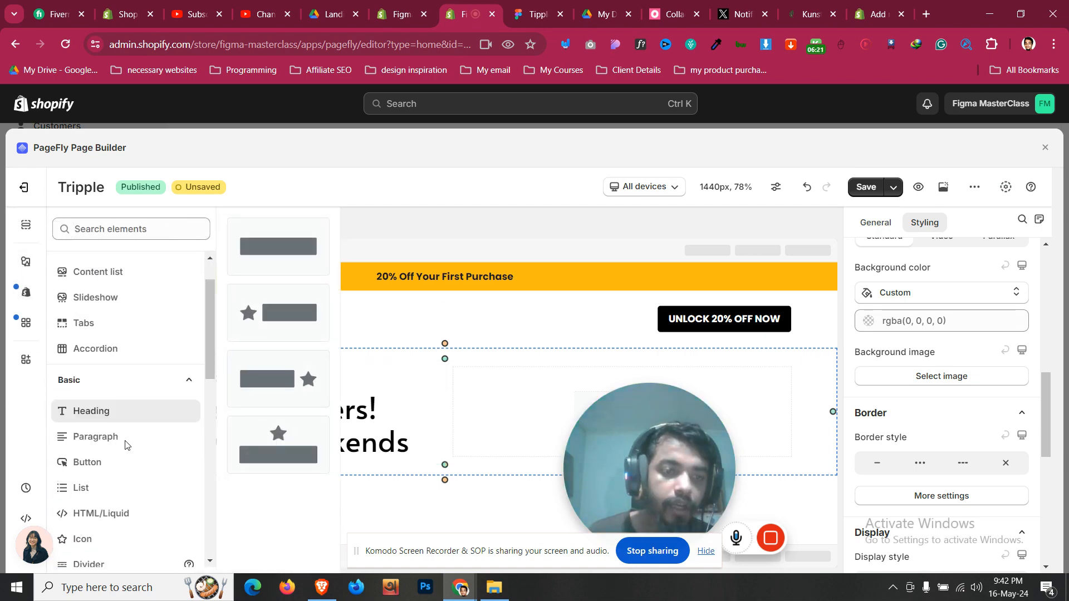
click(120, 496)
drag(266, 263, 319, 449)
- Set the new paragraph's margin on all sides to 0 px and its top margin to 10 px
click(924, 222)
scroll(916, 354, up, 5)
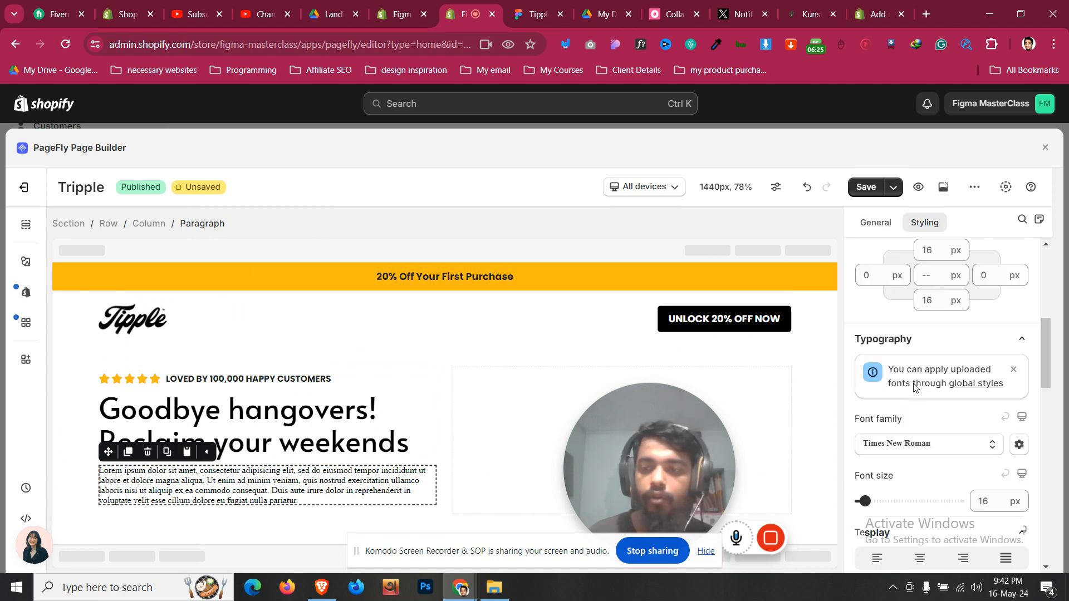
scroll(929, 371, down, 3)
click(928, 325)
text(0)
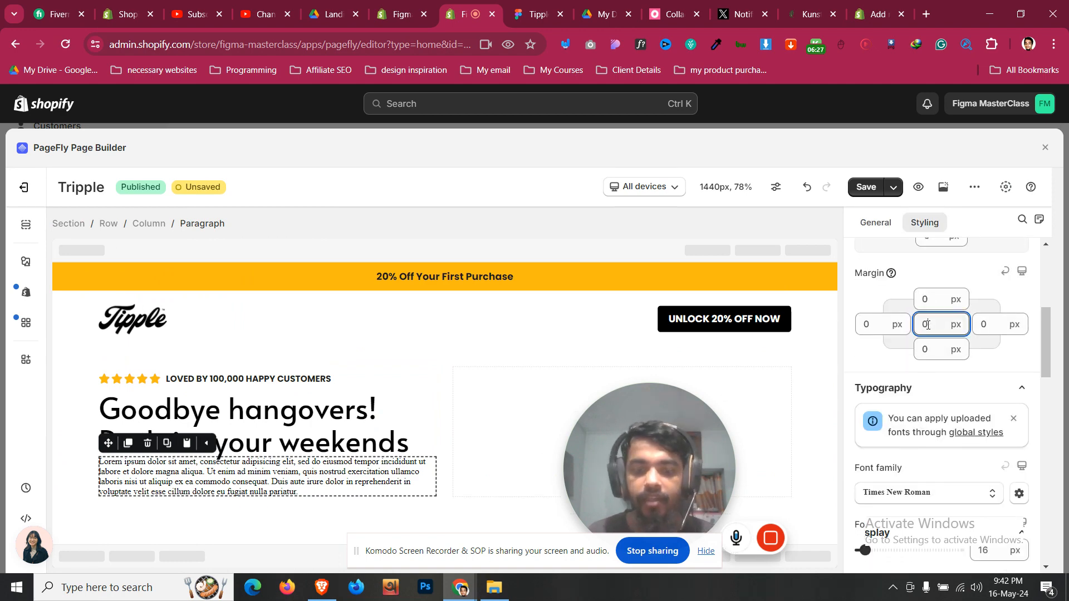
click(923, 298)
text(10)
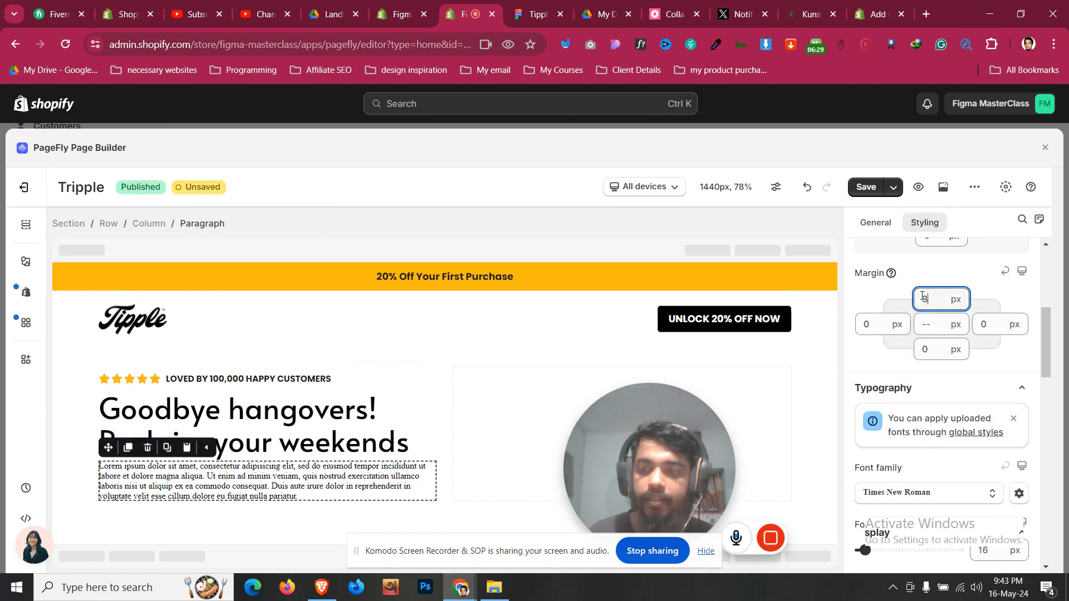
- Replace the paragraph's placeholder text with the copied "Tipple Hangover Defence" description
click(876, 222)
click(928, 375)
key(ctrl+a)
key(ctrl+v)
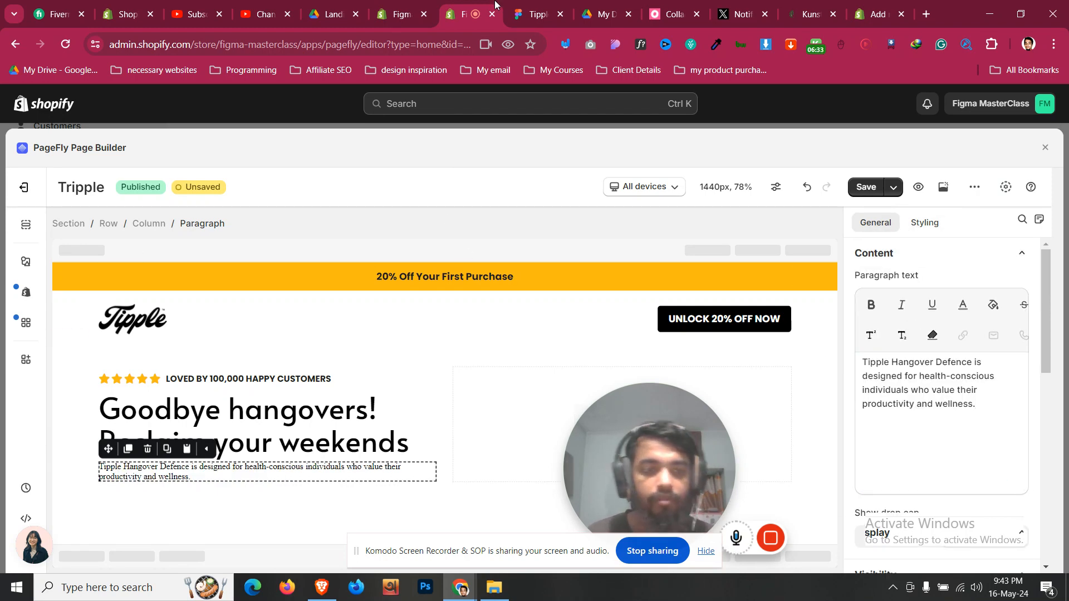
- Copy the description text's fill 4C4C4D from Figma and apply it in PageFly as the hero paragraph's content color
click(516, 4)
click(945, 419)
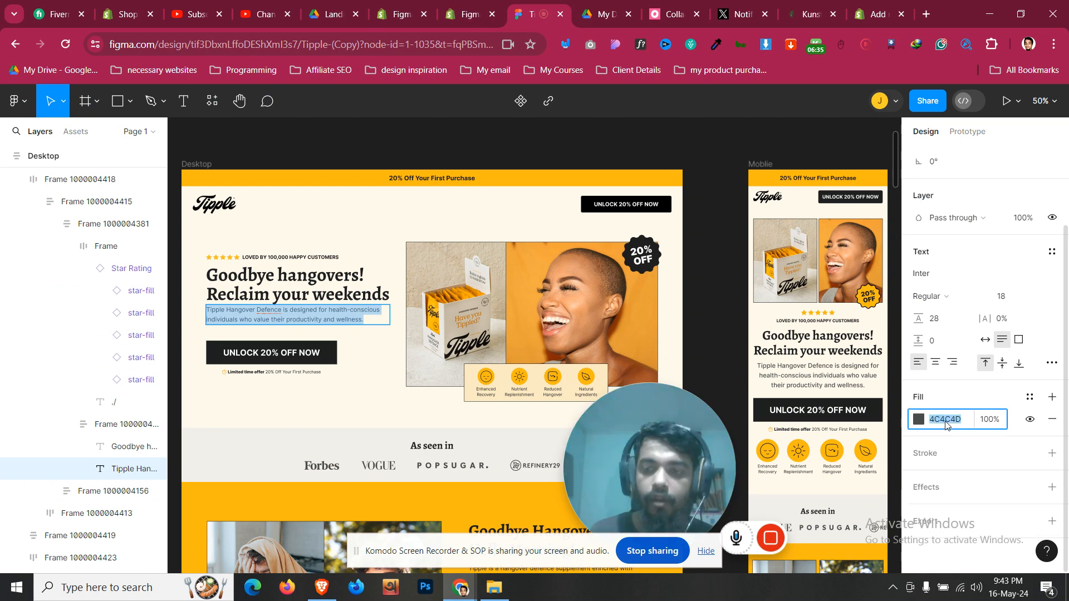
click(462, 6)
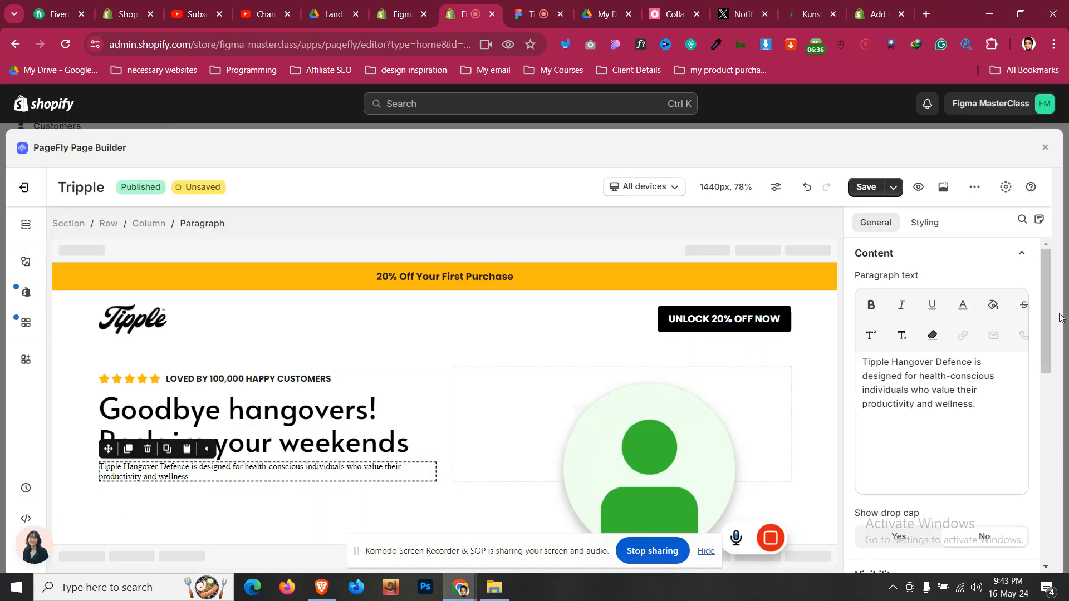
click(932, 227)
scroll(941, 362, up, 5)
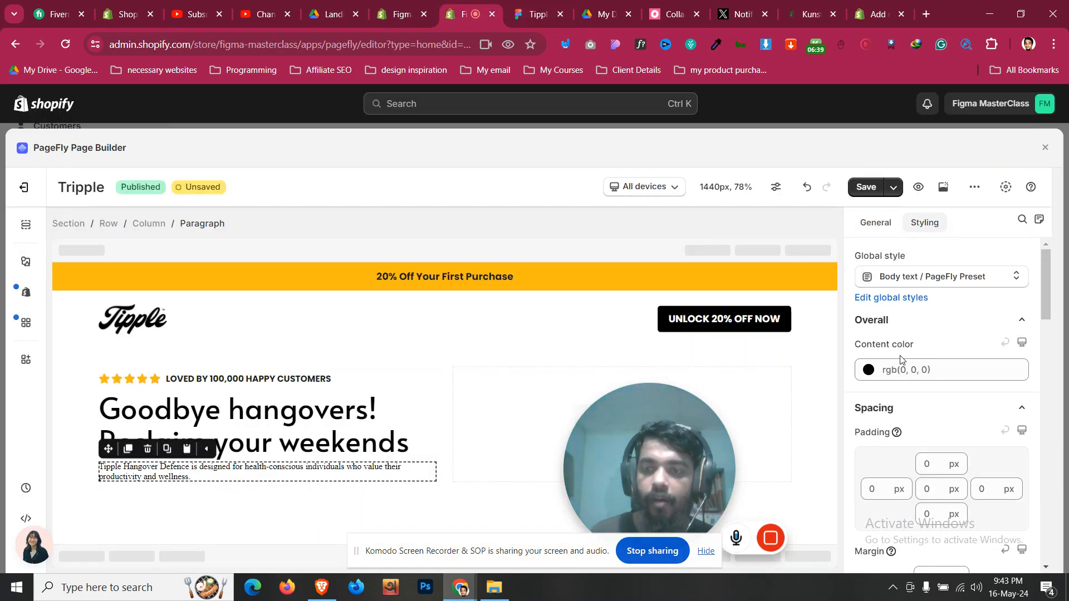
click(917, 370)
text(rgb(76, 76, 77))
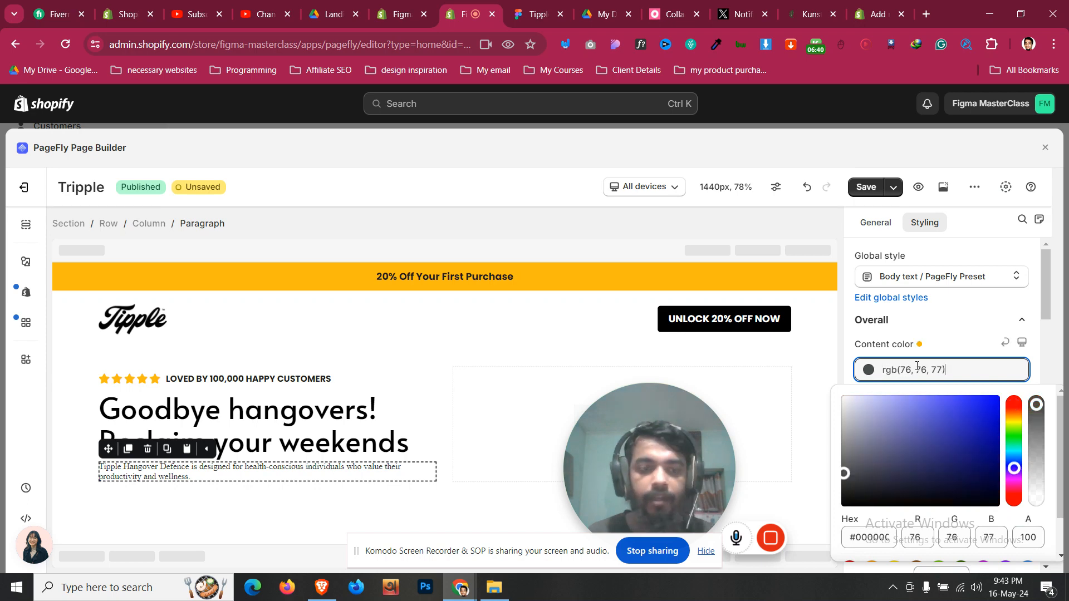
click(952, 342)
- Set the hero paragraph's top margin to 20 px
scroll(950, 341, down, 4)
click(931, 368)
text(17)
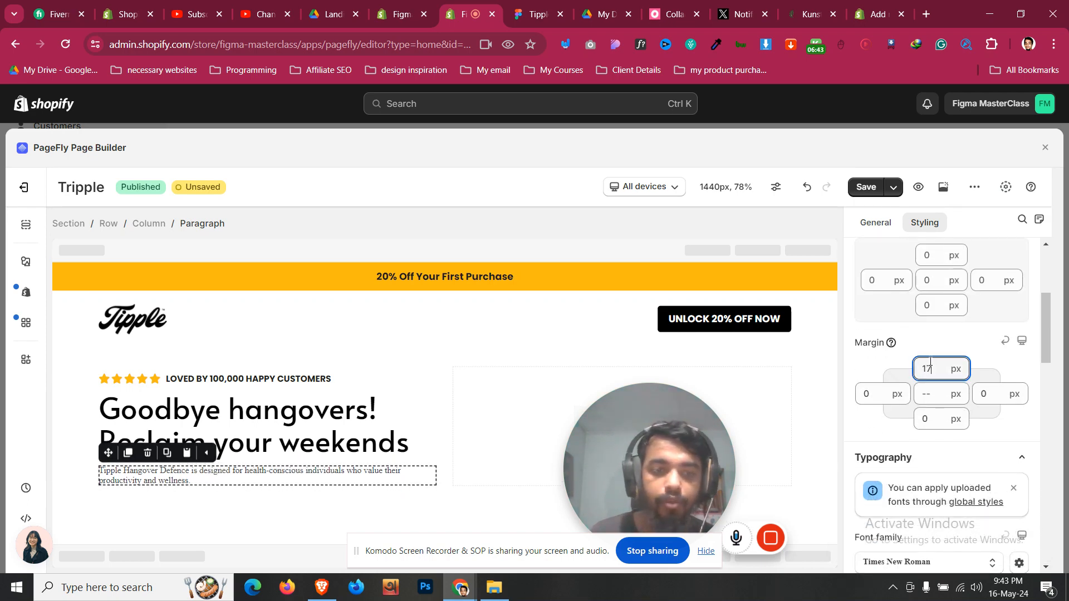
key(Up)
key(Up)
key(Up)
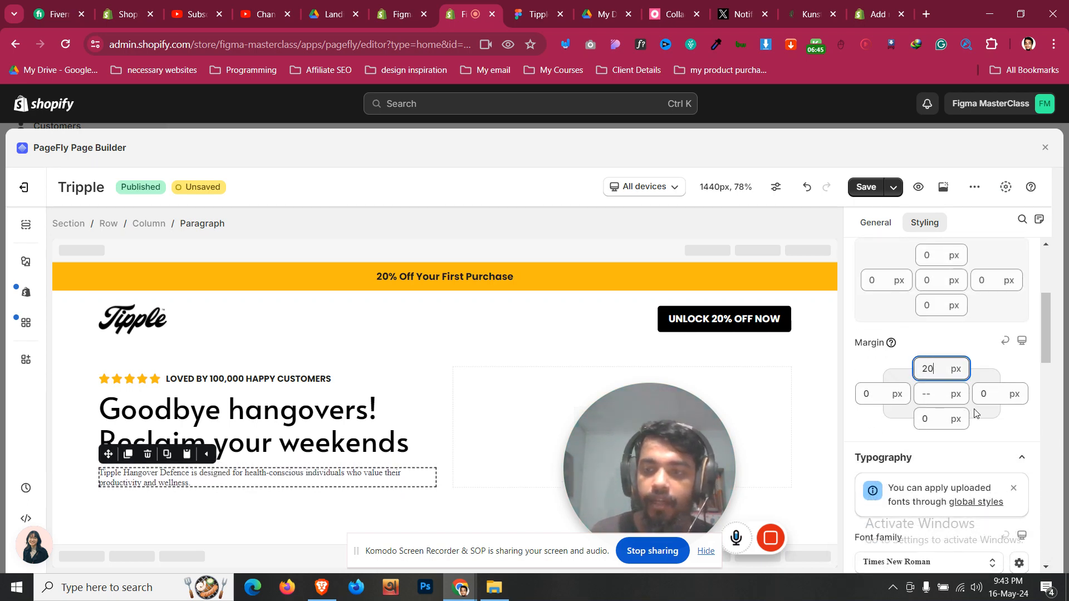
- Change the hero paragraph's font family to Poppins and its font size to 18 px
scroll(976, 414, down, 5)
click(910, 285)
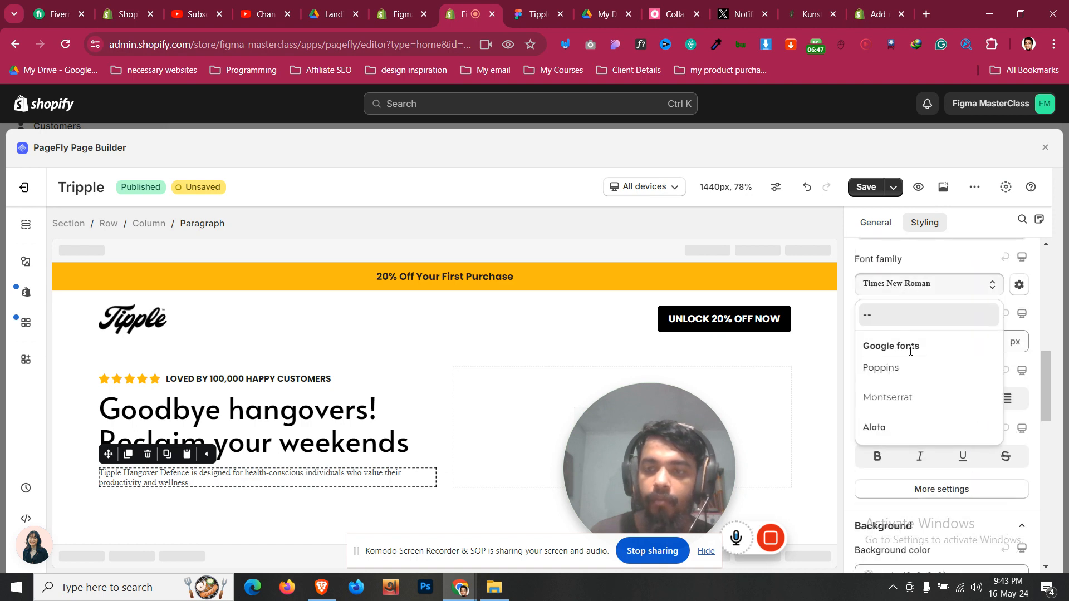
click(891, 368)
click(987, 344)
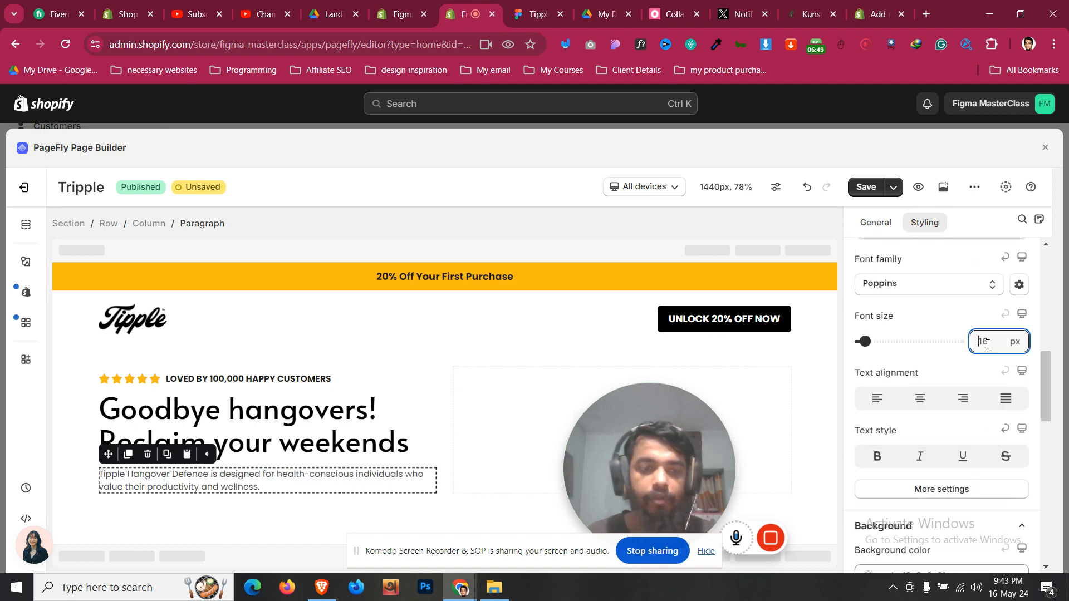
text(18)
click(70, 390)
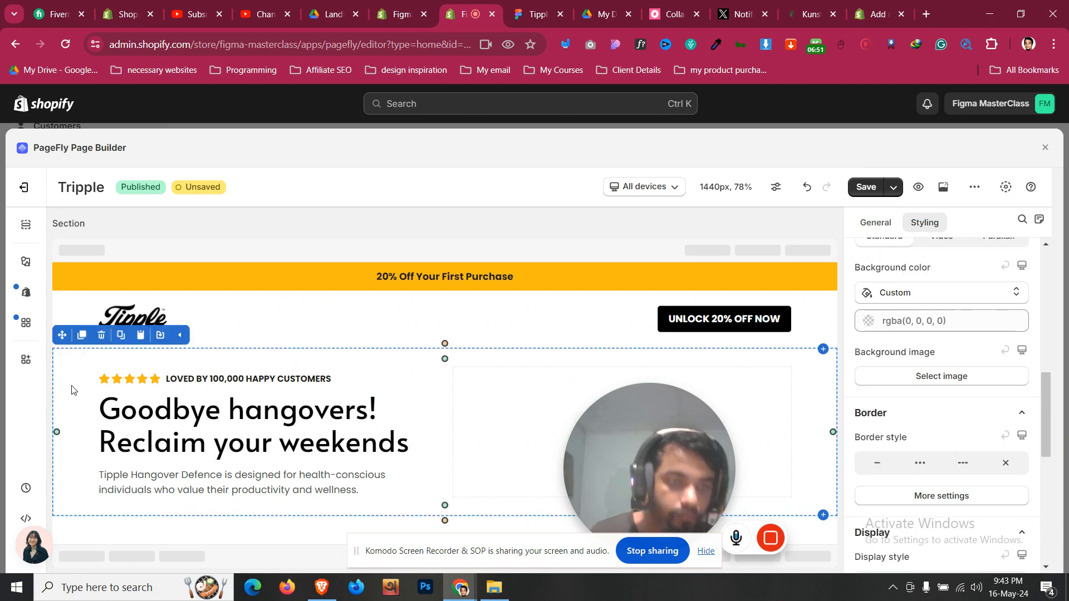
- Set the "Goodbye hangovers!" heading's top margin to 10 px
click(170, 446)
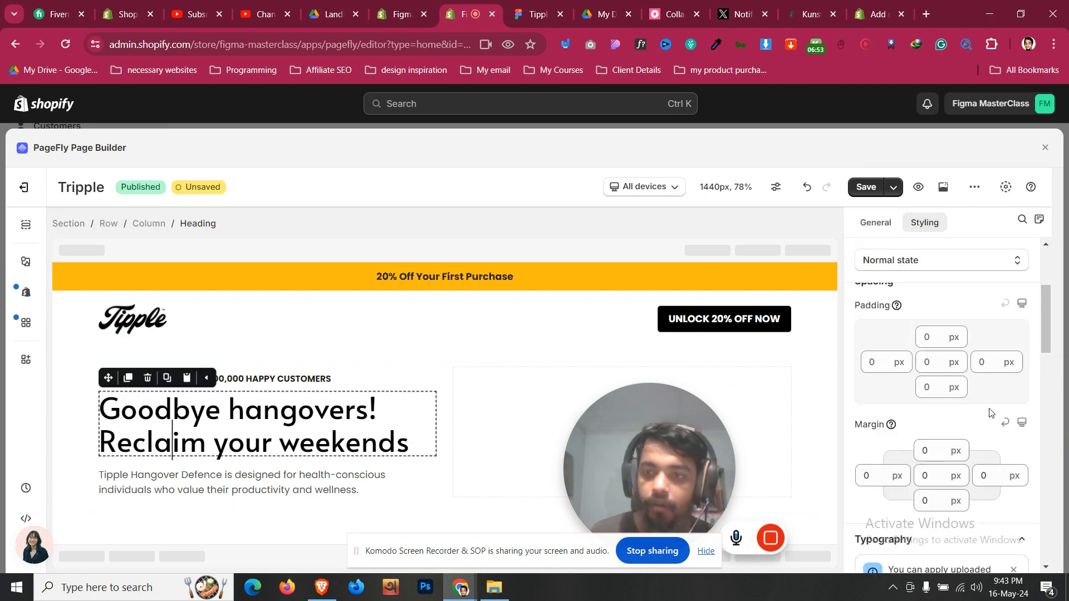
click(276, 492)
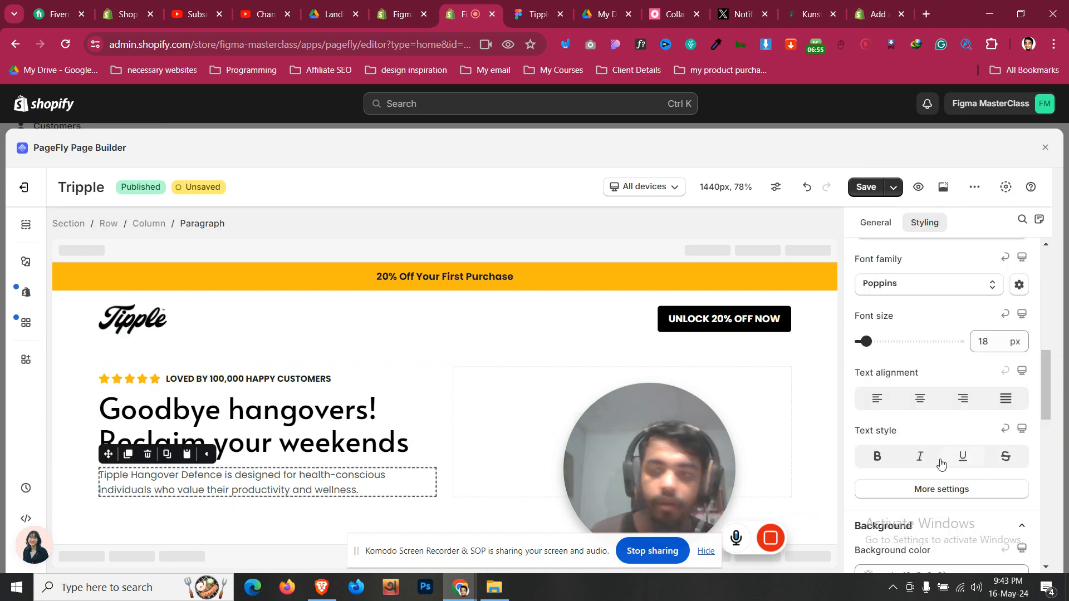
scroll(945, 454, up, 3)
click(67, 395)
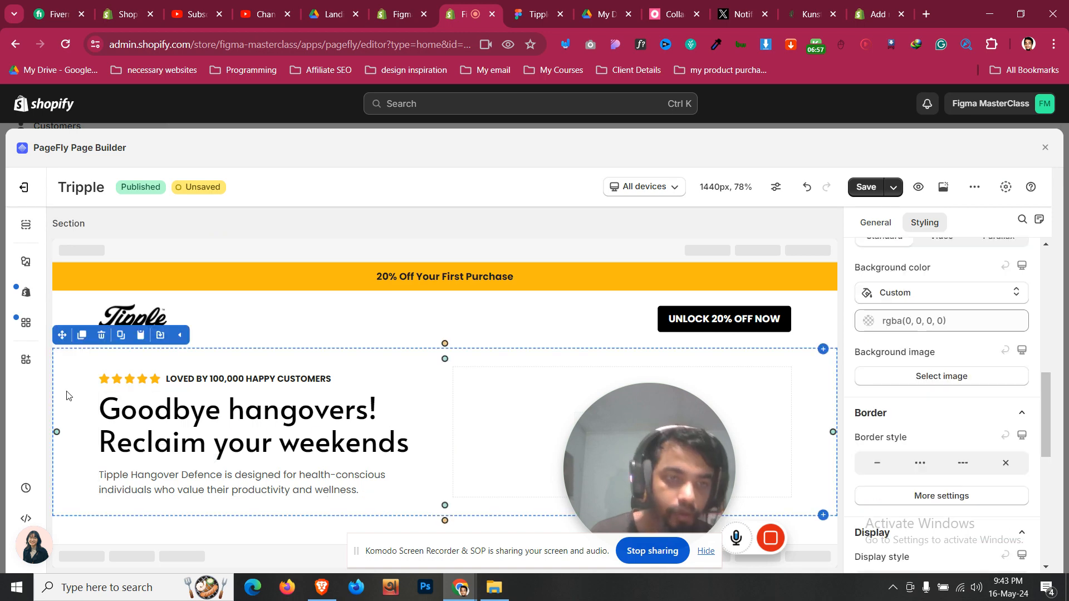
click(175, 432)
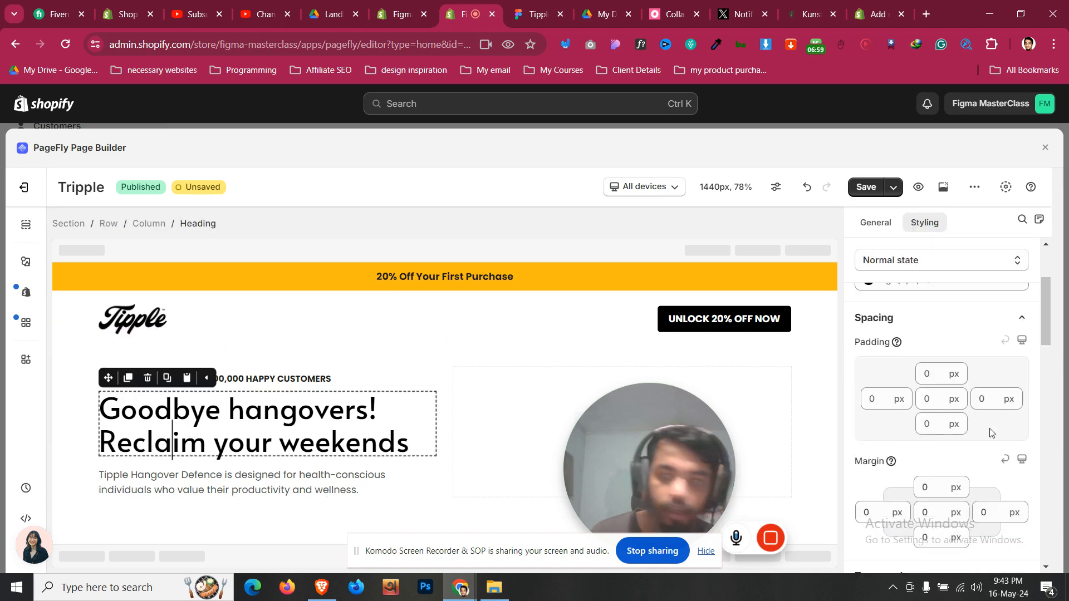
click(935, 418)
text(2)
key(BackSpace)
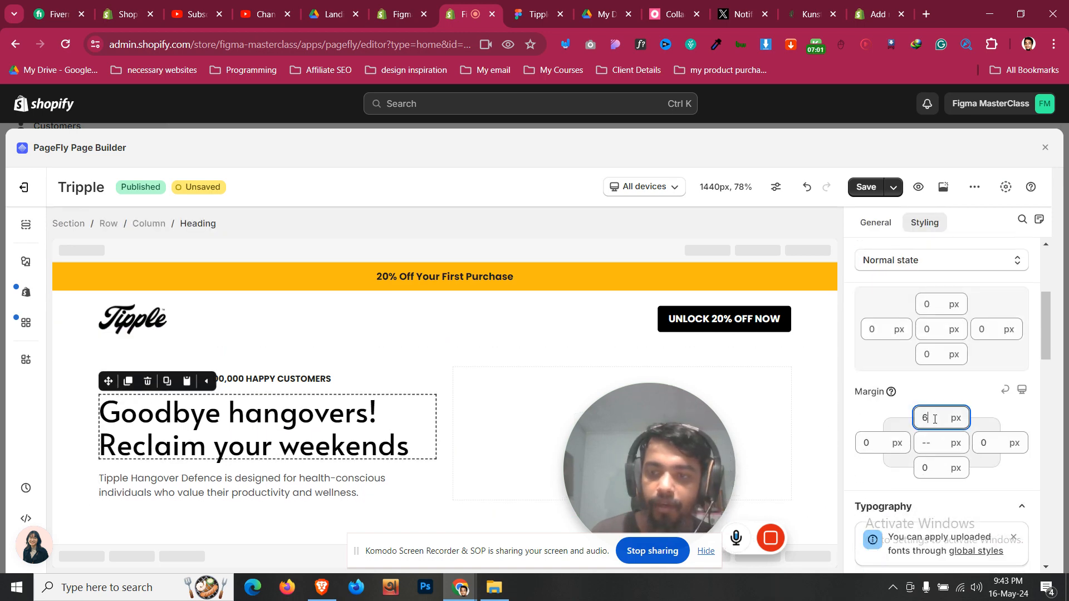
text(10)
click(69, 389)
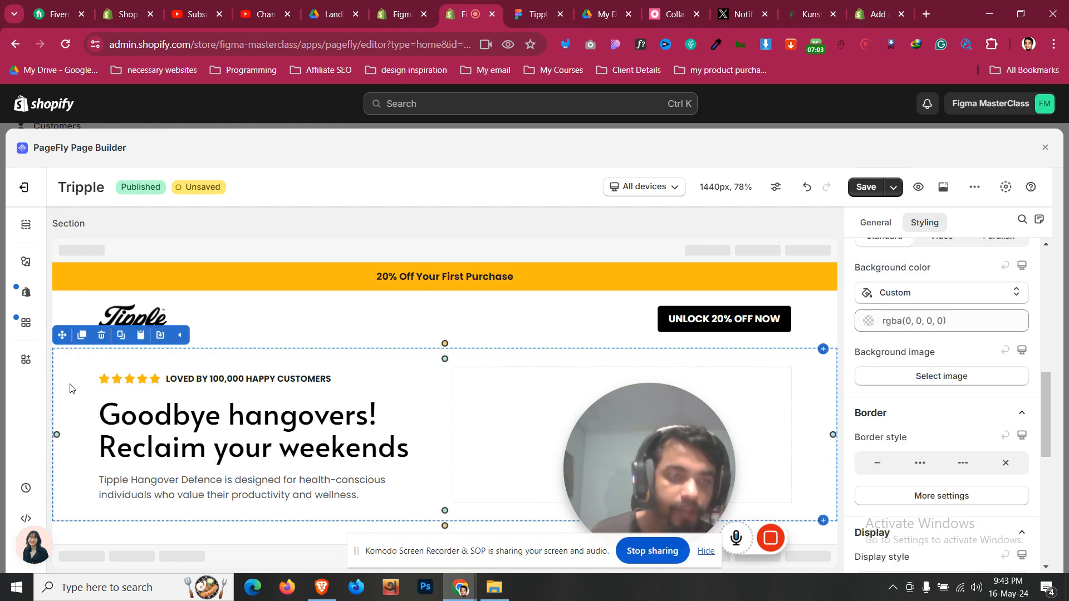
- Switch to Figma and inspect the desktop hero button's layout, padding and label text settings
key(ctrl+Tab)
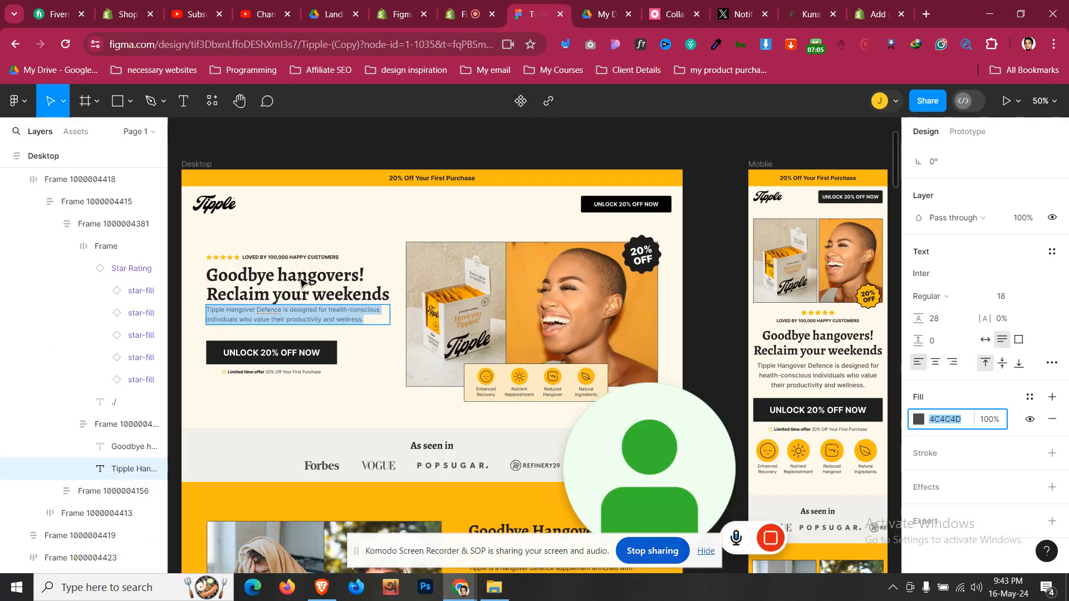
key(Escape)
click(206, 375)
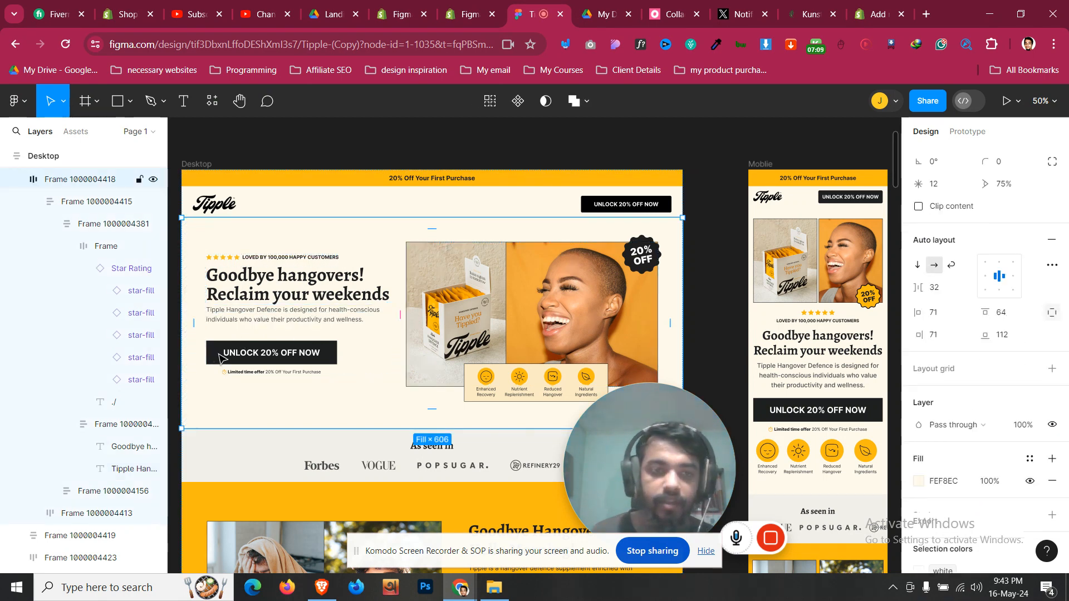
click(218, 357)
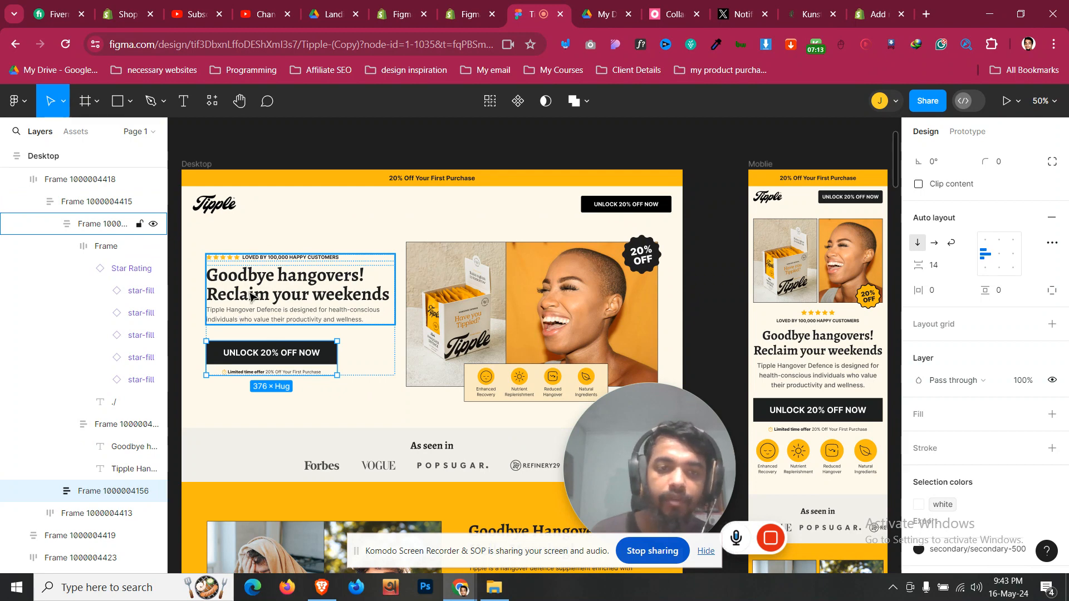
click(222, 360)
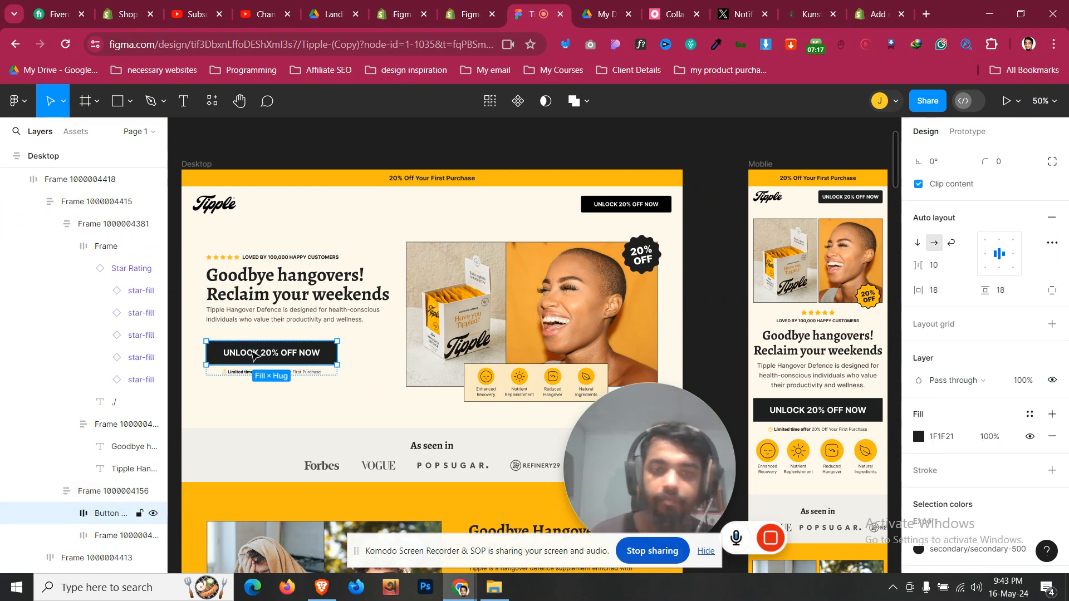
click(253, 355)
click(254, 355)
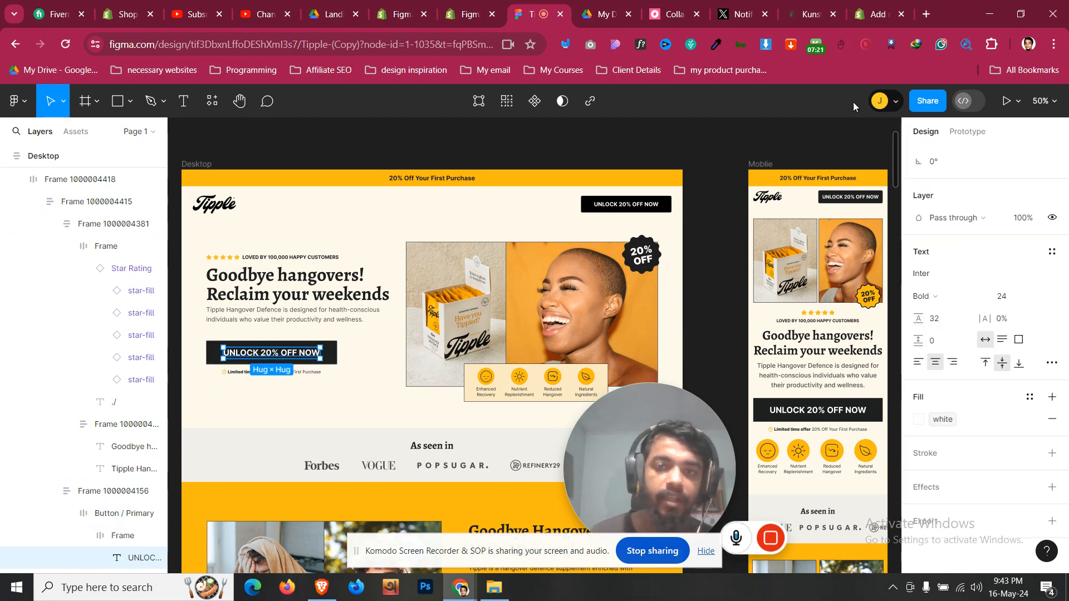
- Return to PageFly, duplicate the header's "UNLOCK 20% OFF NOW" button and move the copy below the hero paragraph
click(479, 12)
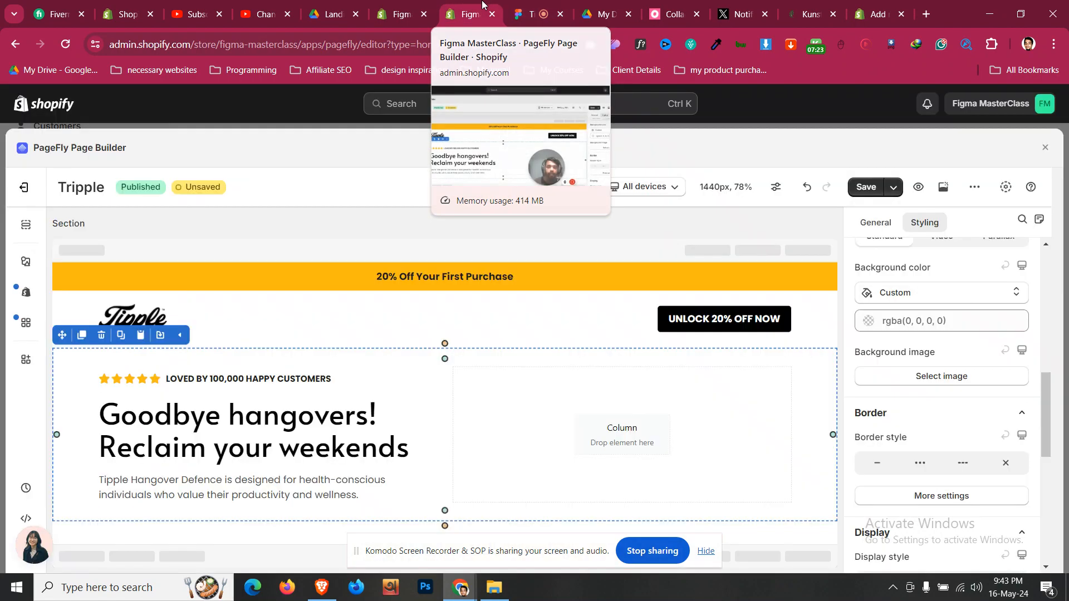
click(669, 319)
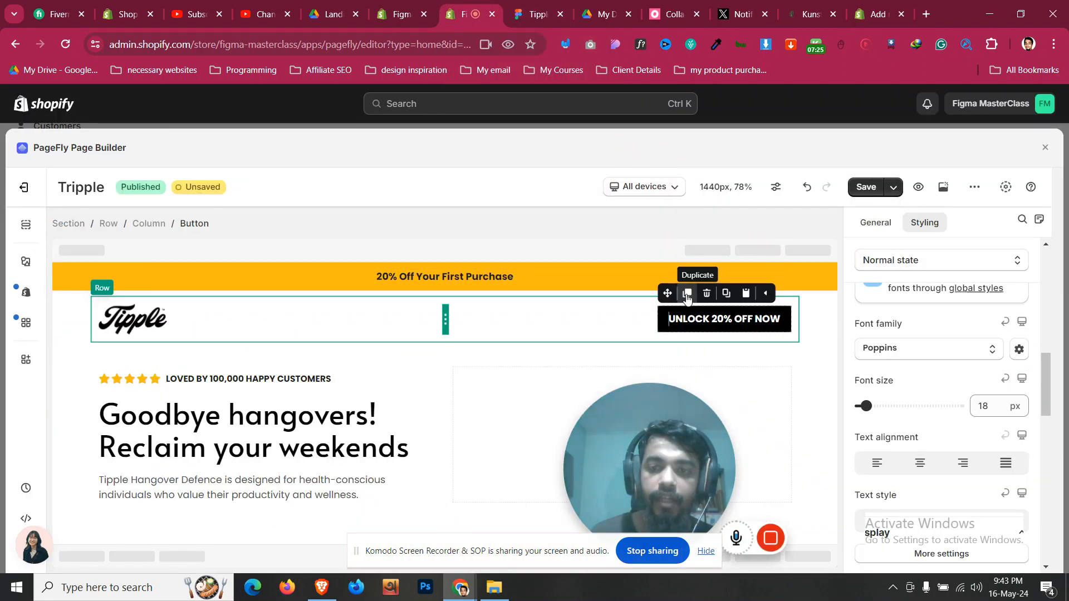
drag(666, 315, 221, 523)
- Align the duplicated hero button to the left of its column
scroll(934, 419, down, 5)
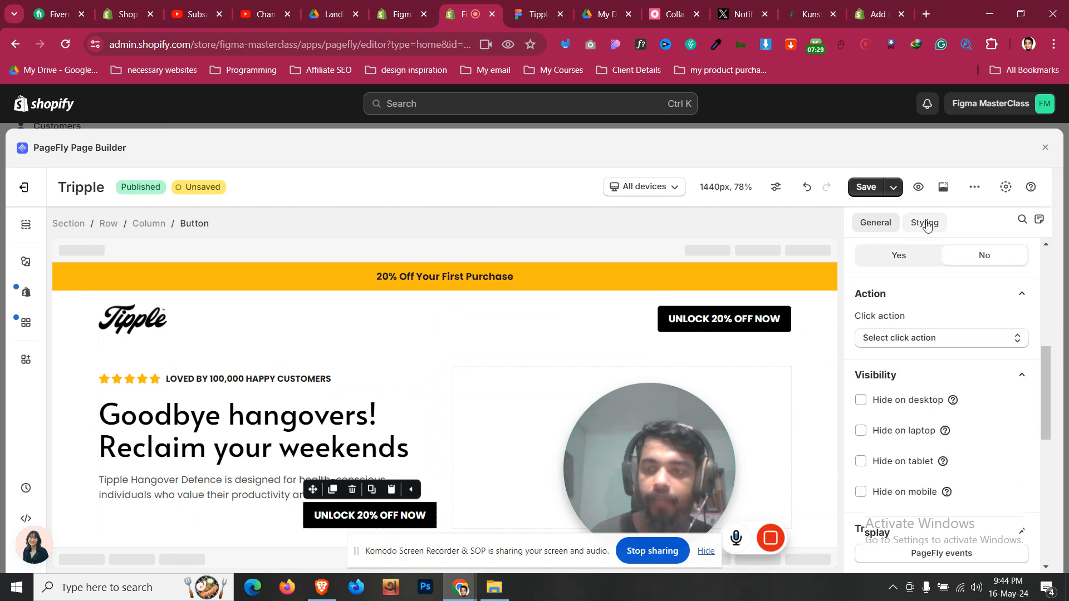
click(925, 224)
scroll(914, 368, up, 5)
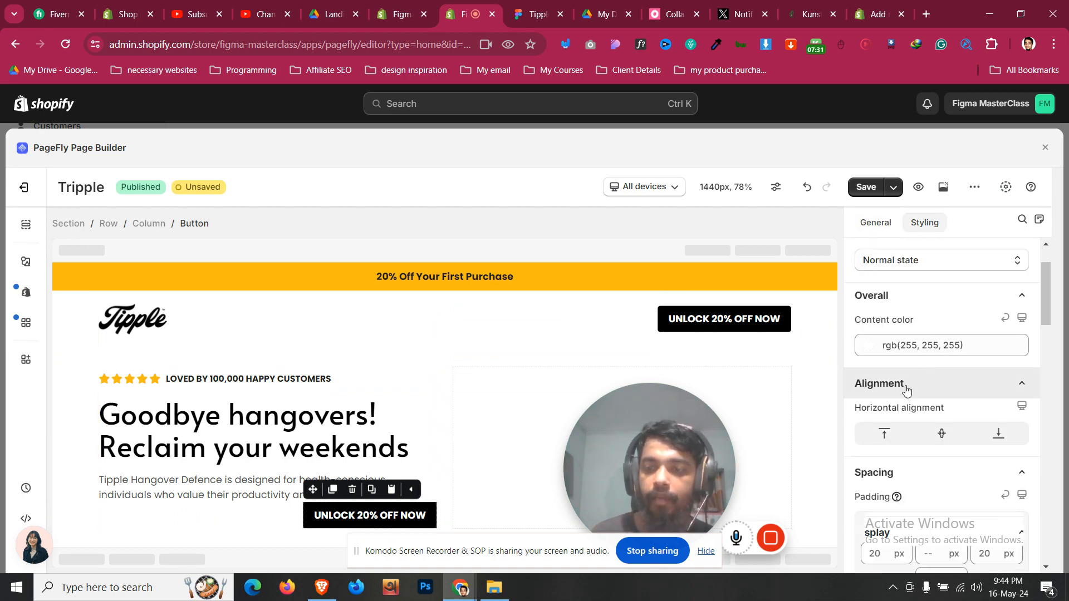
click(890, 434)
- Set the hero button's top margin to 20 px
scroll(943, 384, down, 3)
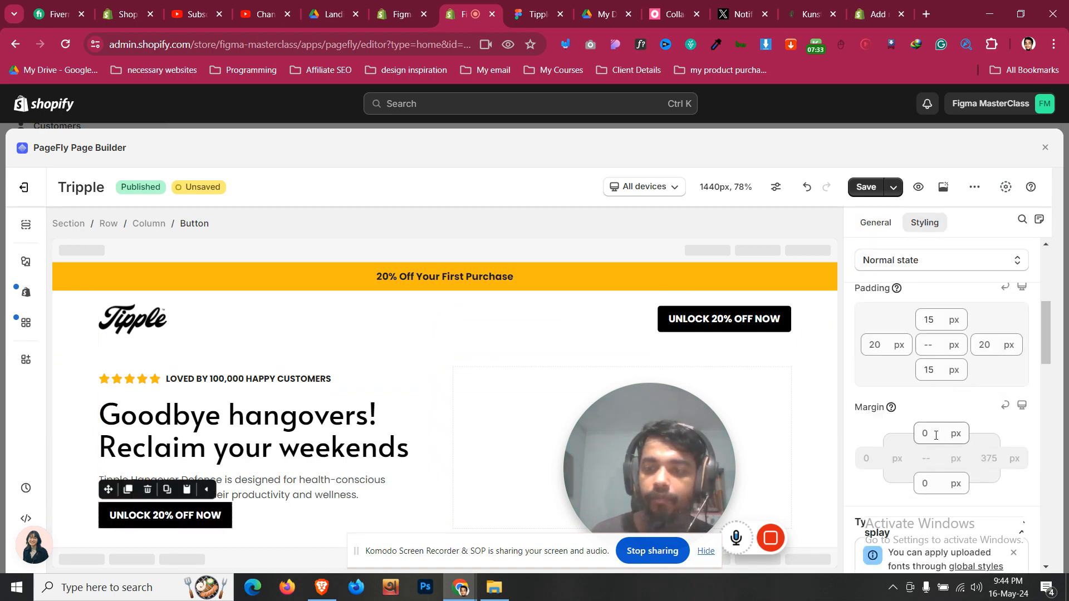
click(936, 433)
text(4)
key(Up)
key(Up)
key(Up)
key(Up)
key(Up)
key(Up)
key(Up)
key(Up)
key(Up)
key(Up)
key(Up)
key(Up)
key(Up)
key(Up)
key(Up)
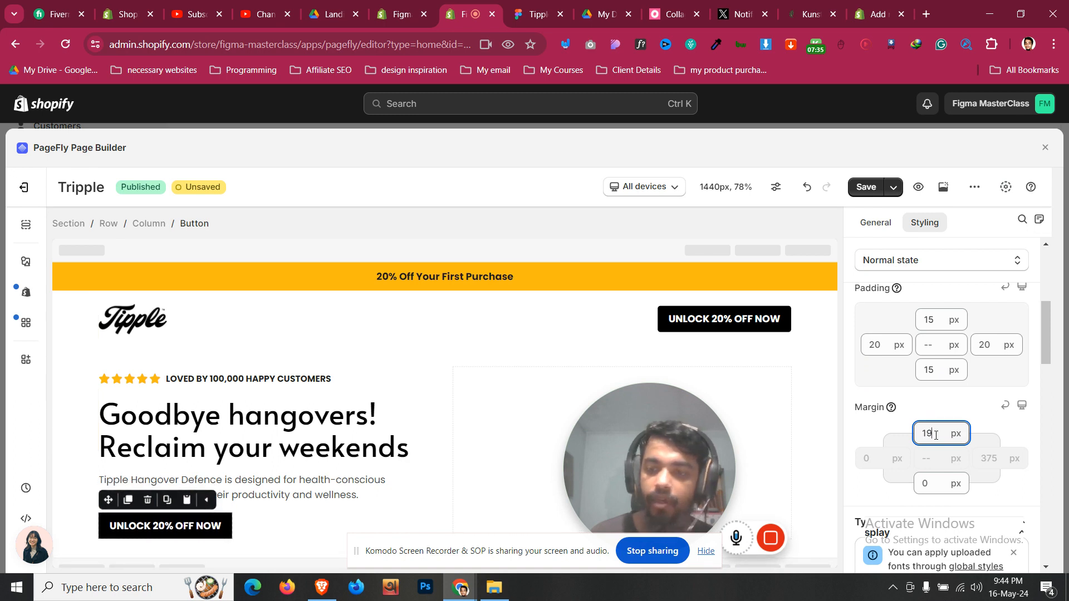
- Increase the hero button's font size to 24 px
scroll(1013, 425, down, 5)
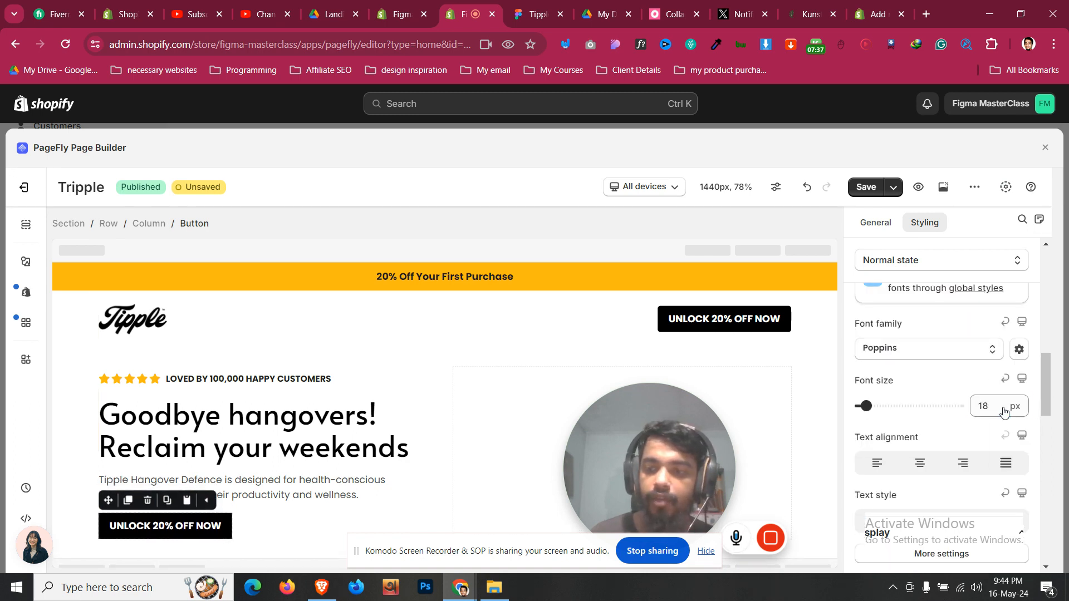
click(1004, 412)
key(Up)
key(Up)
key(Up)
key(Up)
key(Up)
key(Up)
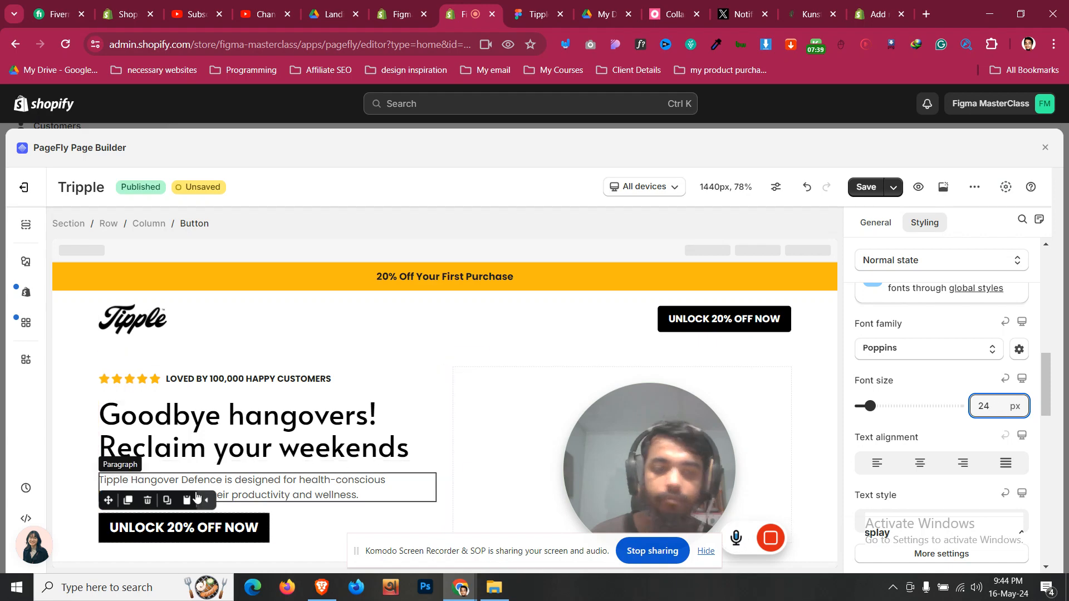
click(62, 441)
scroll(89, 409, down, 1)
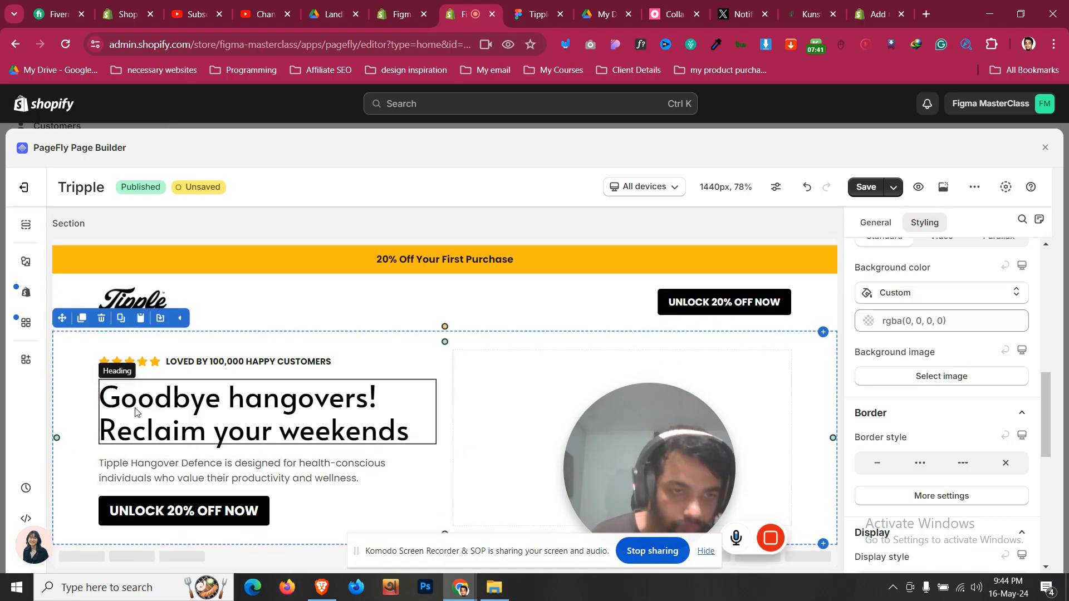
- Switch to Figma and copy the desktop hero button's fill color 1F1F21
click(548, 7)
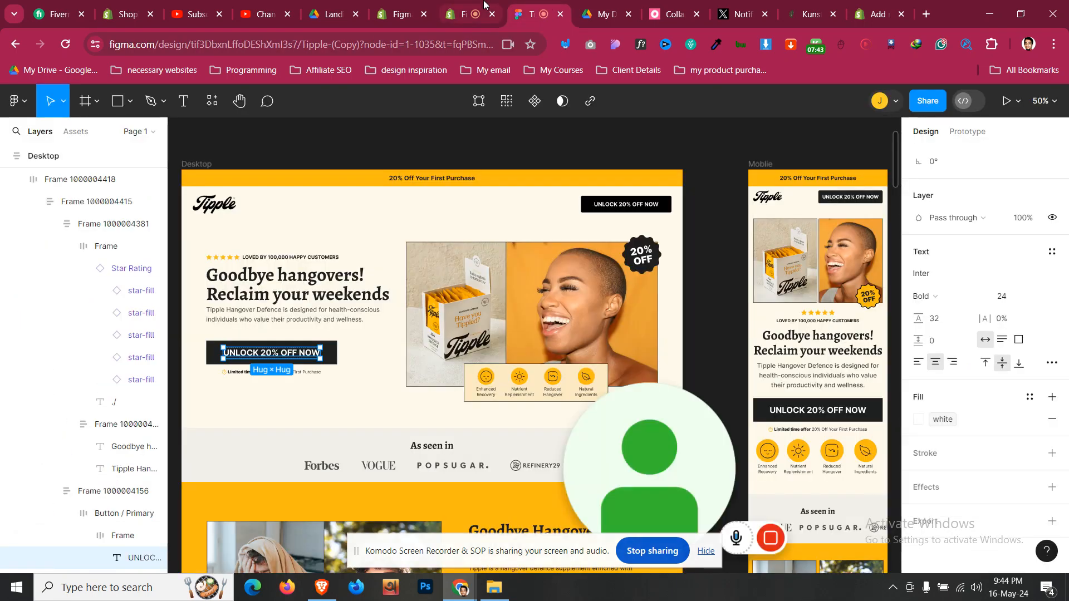
click(487, 7)
click(533, 14)
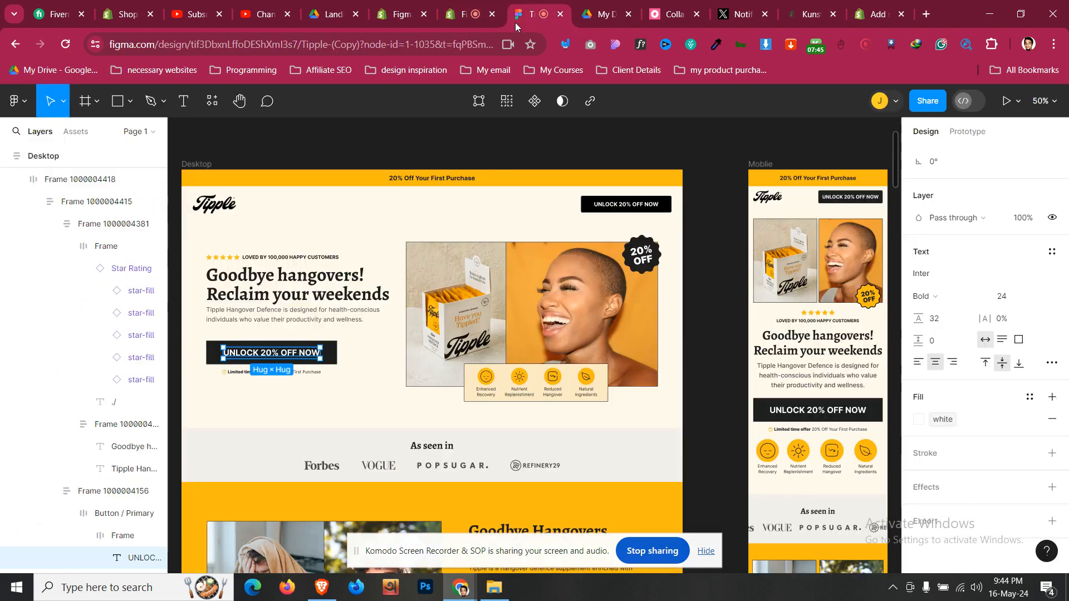
click(218, 357)
click(218, 357)
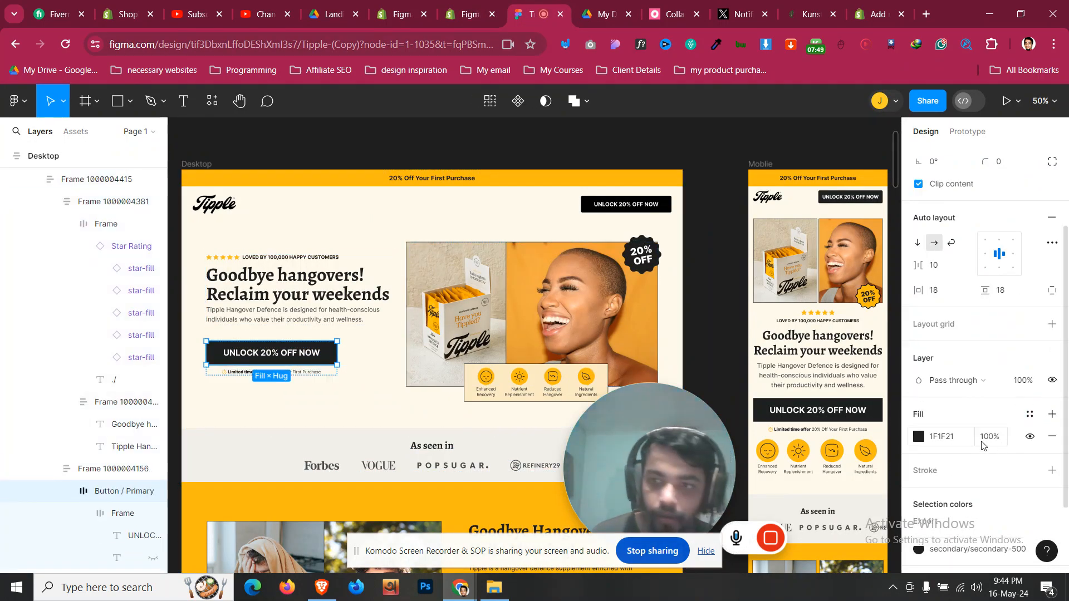
click(958, 440)
key(ctrl+c)
- Return to PageFly and set the hero button's background color to 1F1F21
click(468, 14)
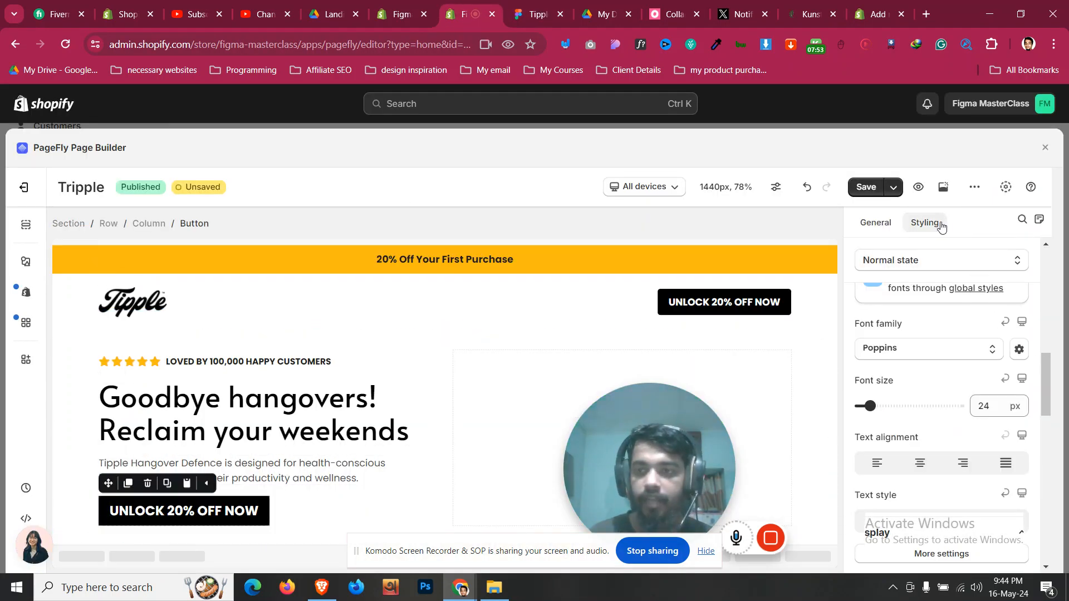
scroll(947, 362, down, 5)
click(957, 363)
key(ctrl+v)
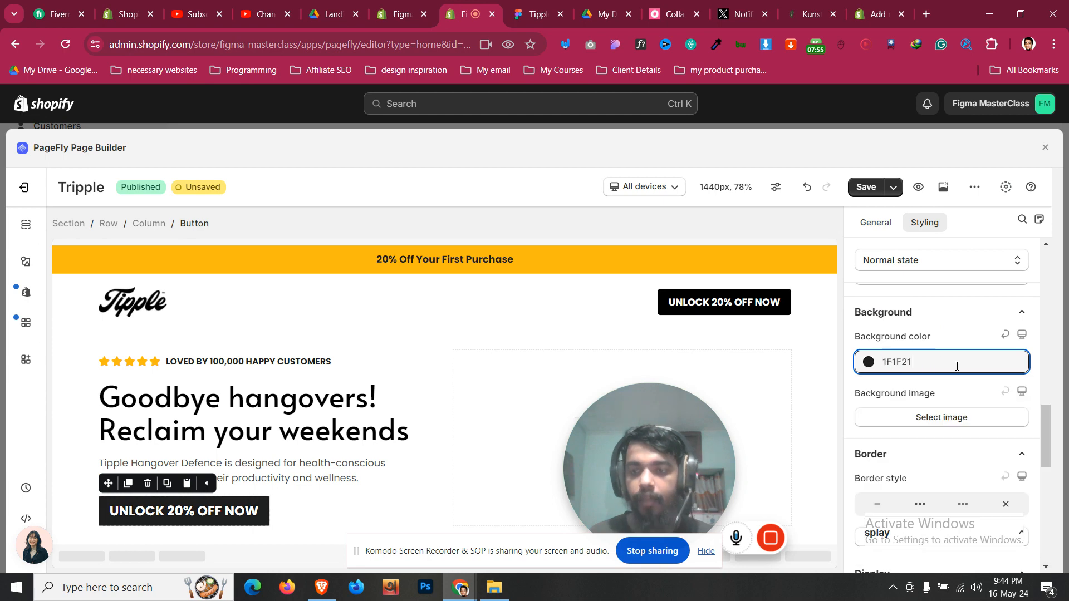
scroll(947, 362, up, 5)
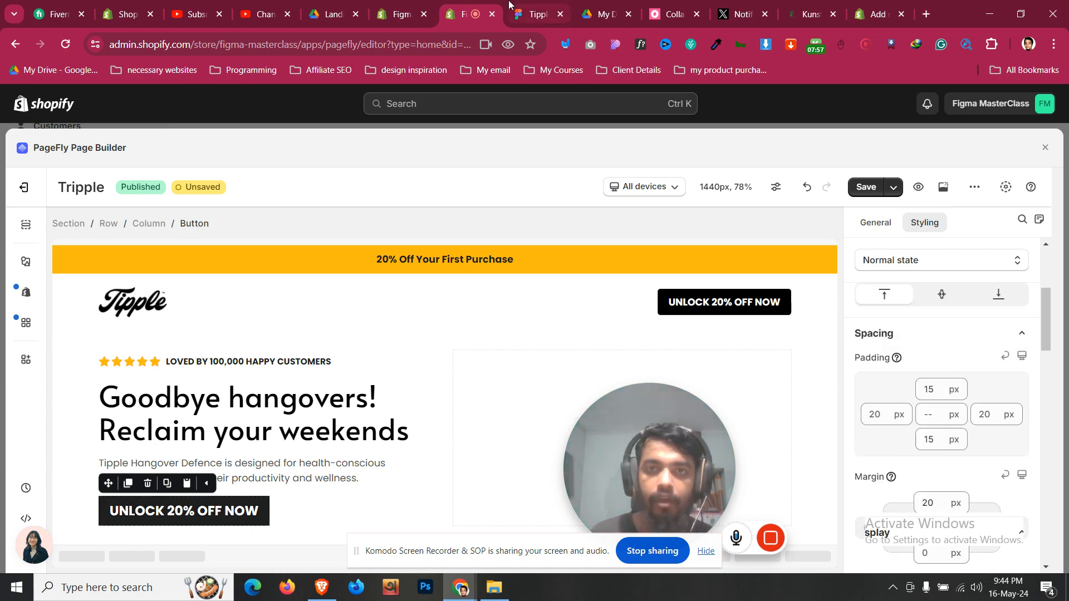
- Set the hero button's left and right padding to 30 px and save the page
click(535, 14)
click(464, 6)
scroll(941, 418, up, 2)
scroll(941, 417, down, 2)
click(879, 417)
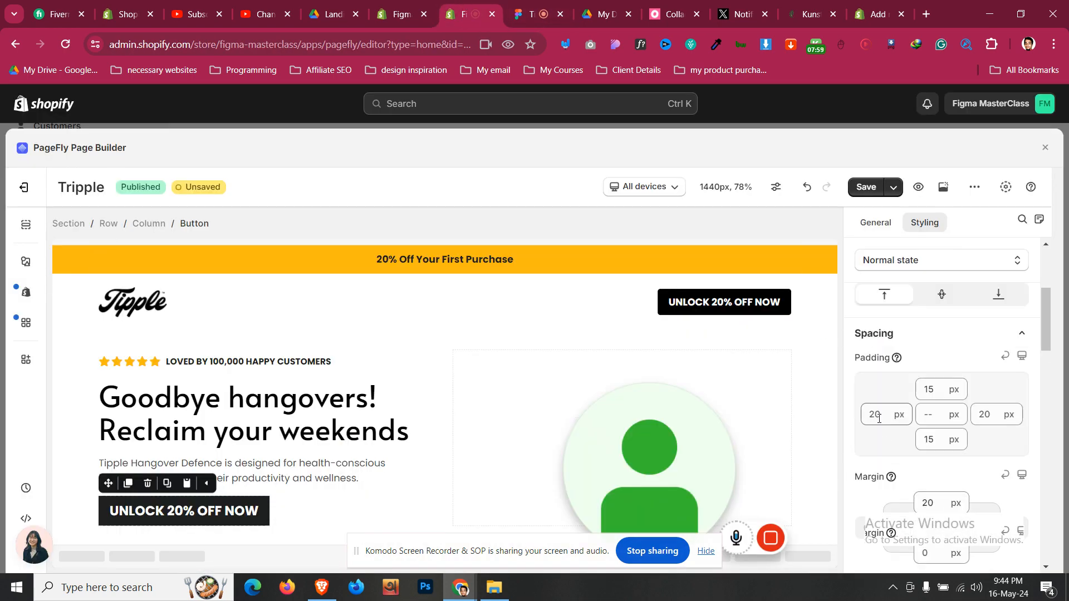
text(30)
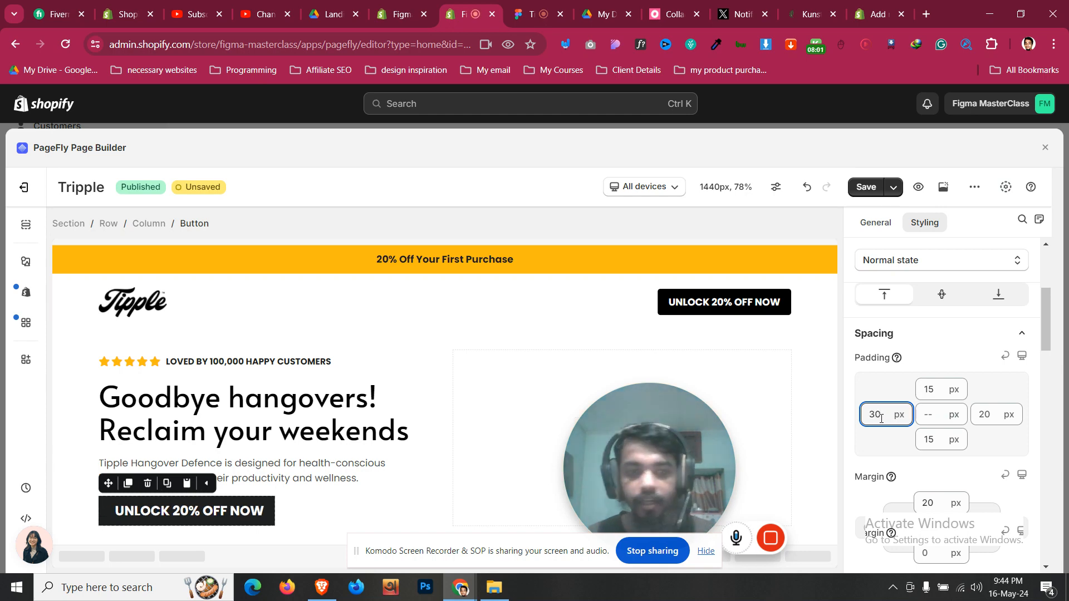
key(ctrl+s)
text(1121)
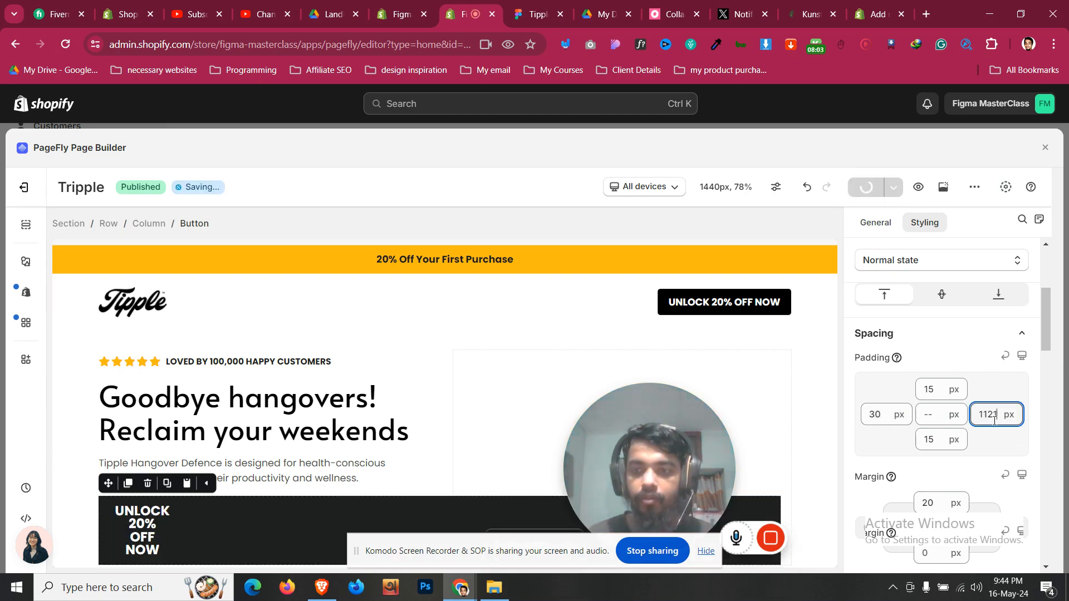
text(30)
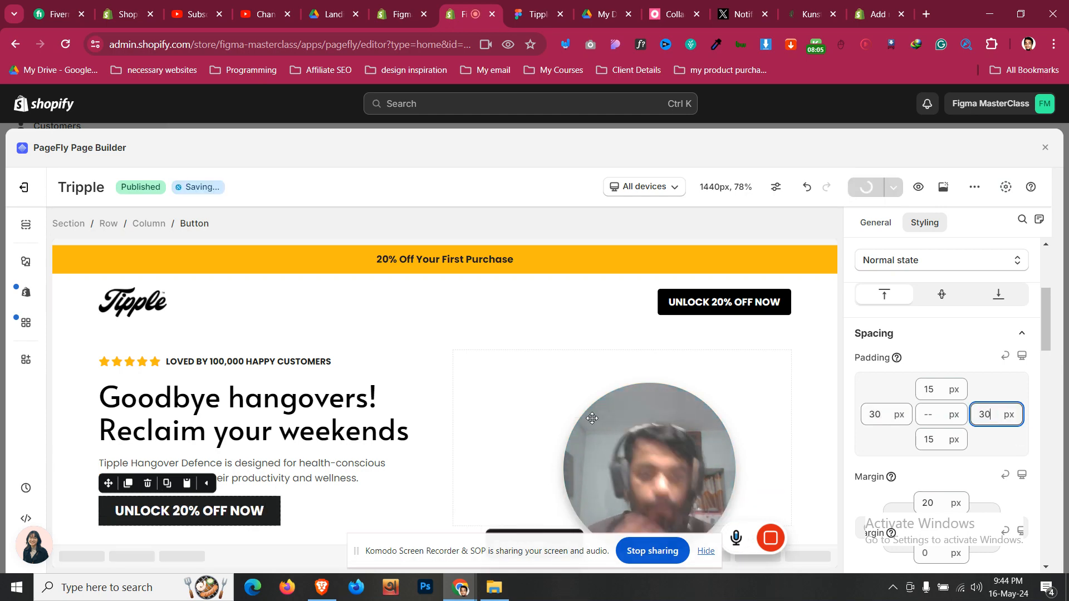
- Set the hero button's top and bottom padding to 20 px
click(312, 471)
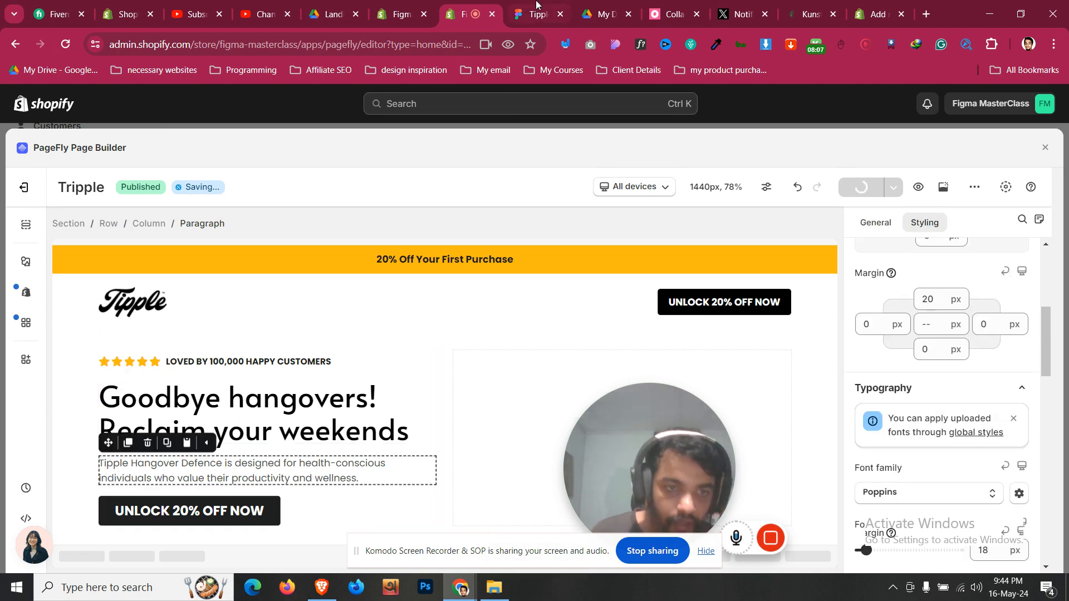
click(536, 5)
click(497, 6)
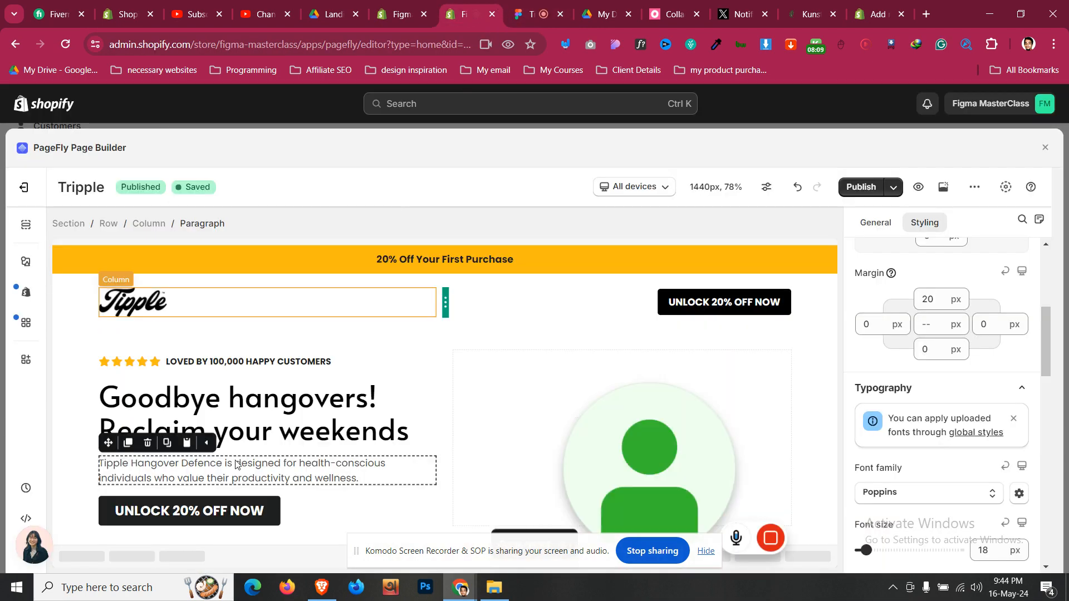
click(203, 511)
double_click(939, 390)
text(20)
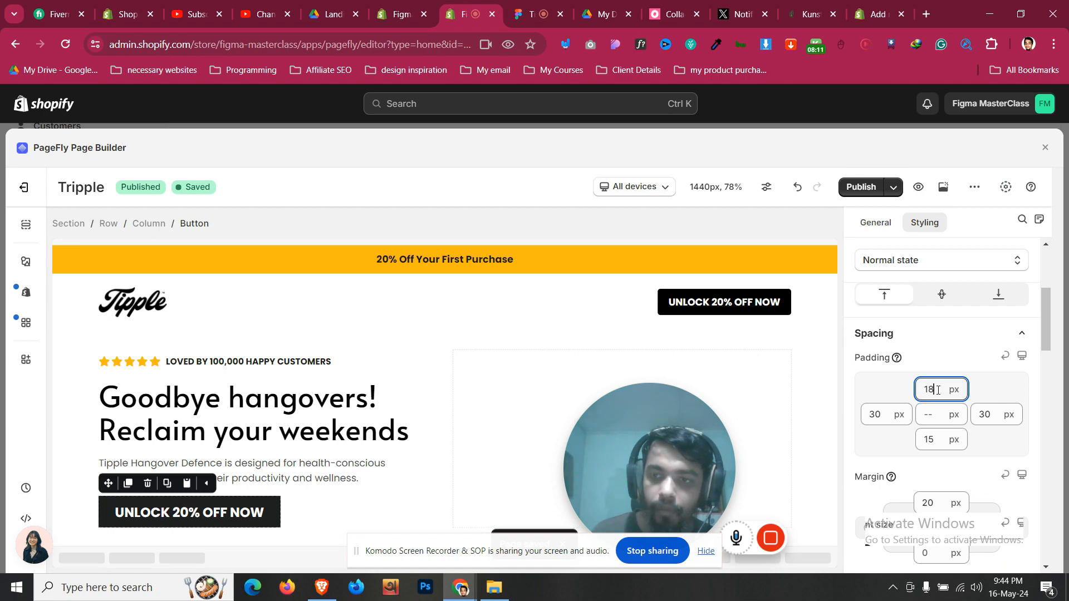
key(BackSpace)
text(9)
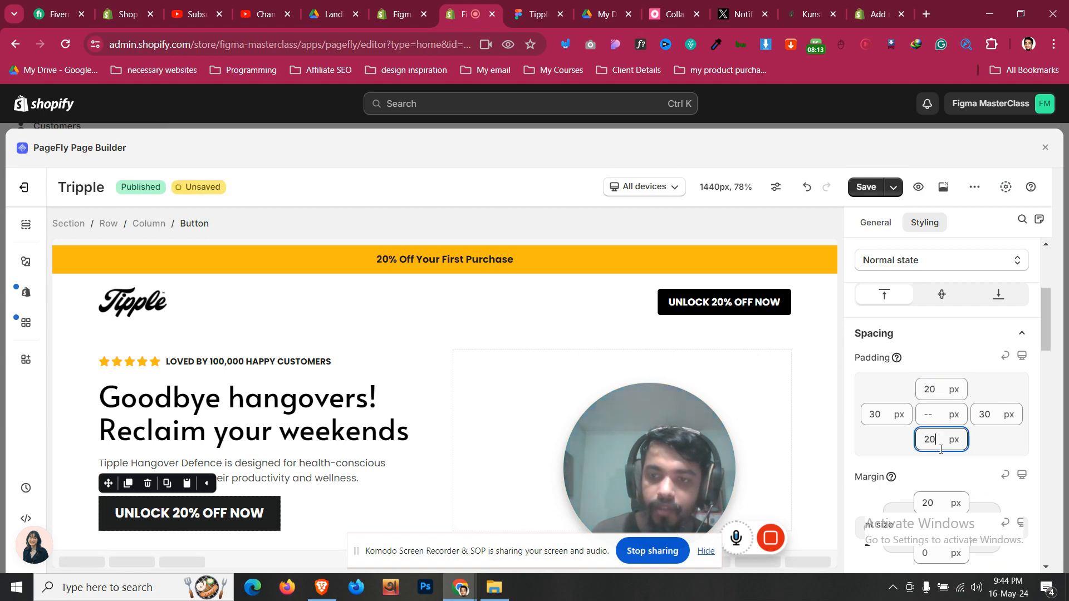
click(83, 449)
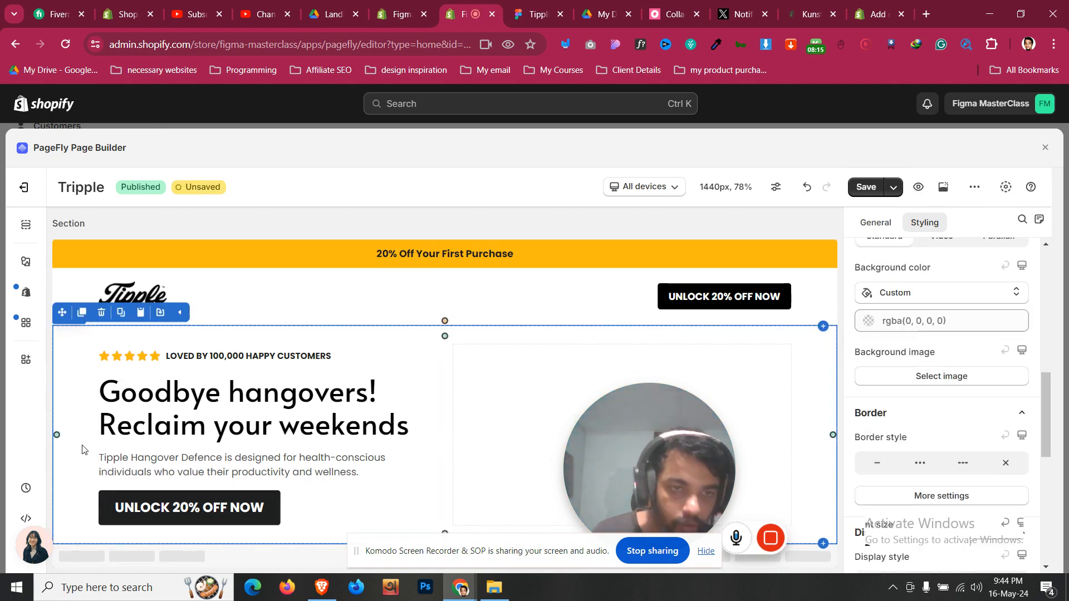
- Switch to Figma and inspect the timer icon in the limited-time offer line beneath the desktop hero button
key(ctrl+Tab)
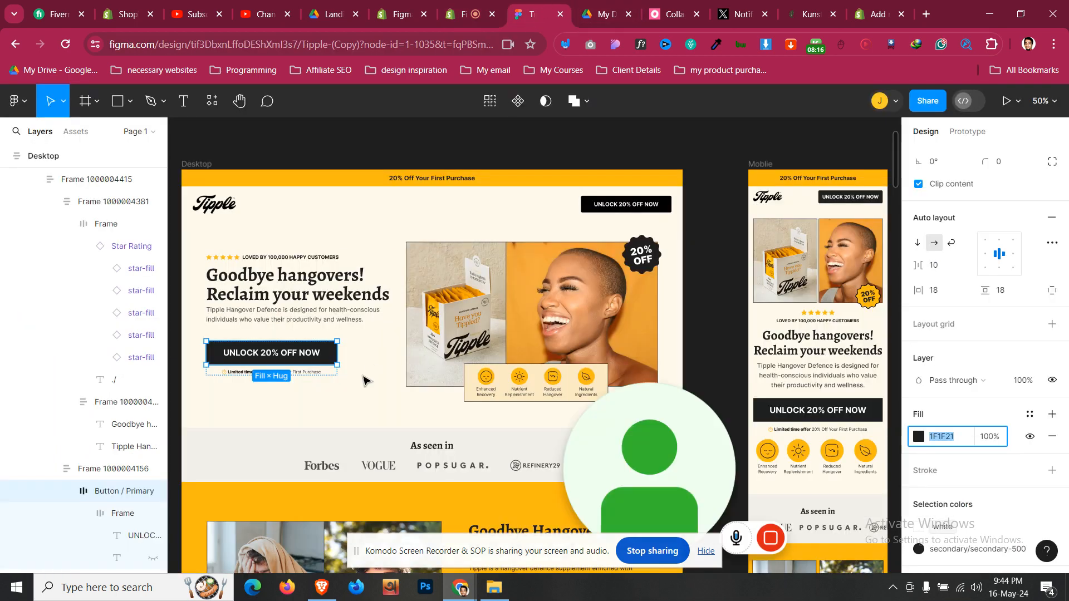
click(318, 376)
click(238, 434)
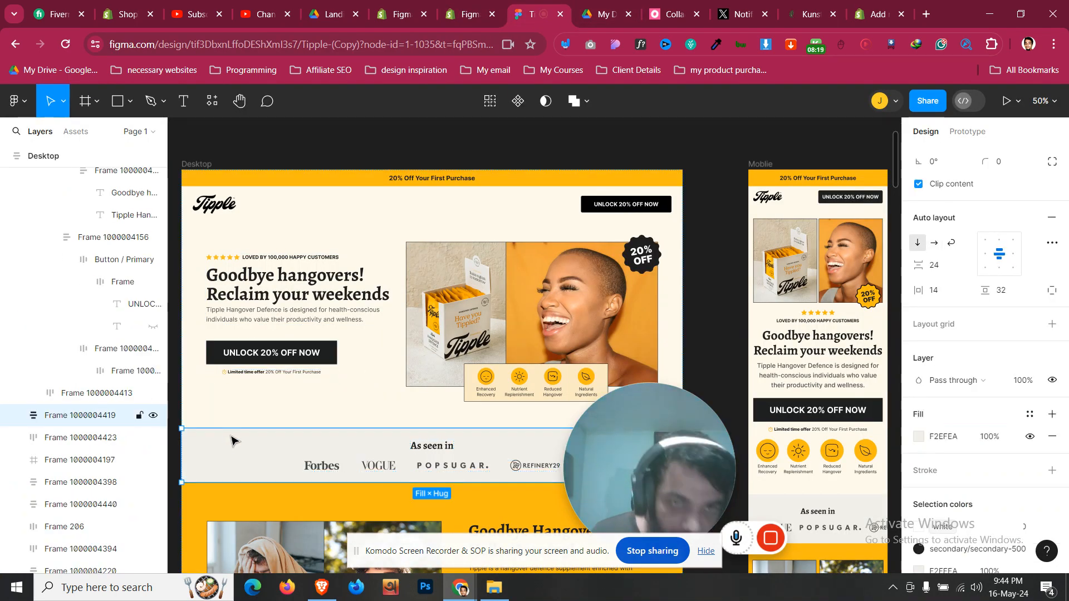
key(shift+0)
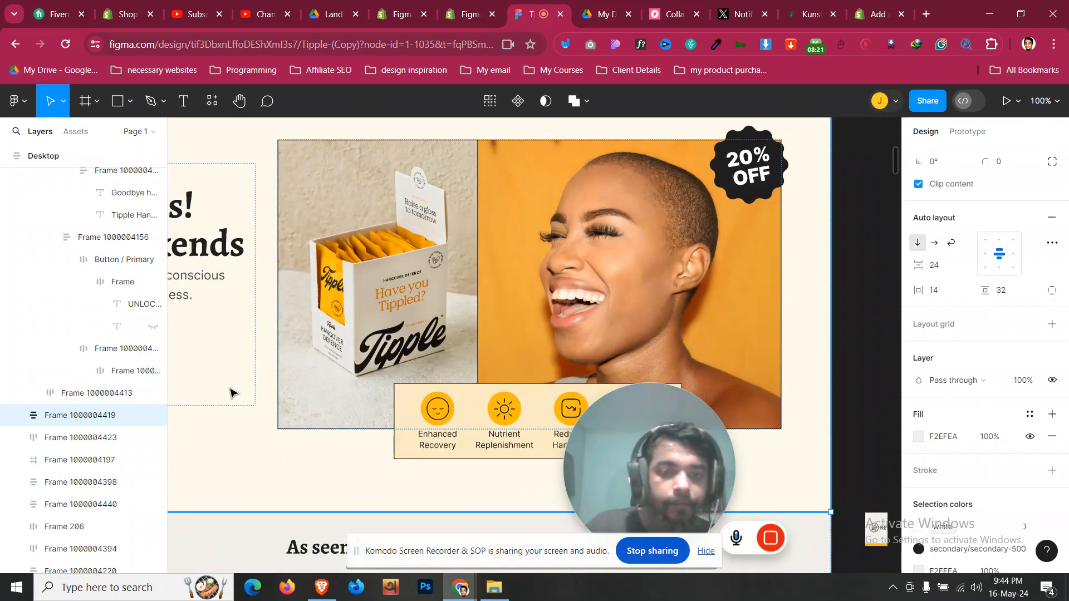
drag(581, 553, 628, 505)
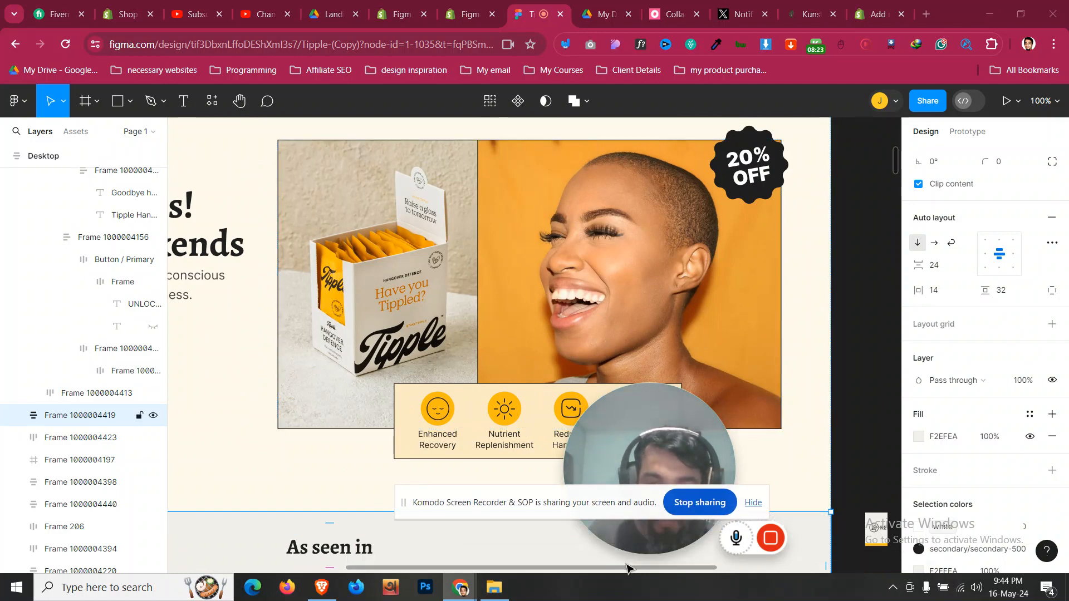
drag(625, 568, 478, 570)
drag(504, 503, 503, 546)
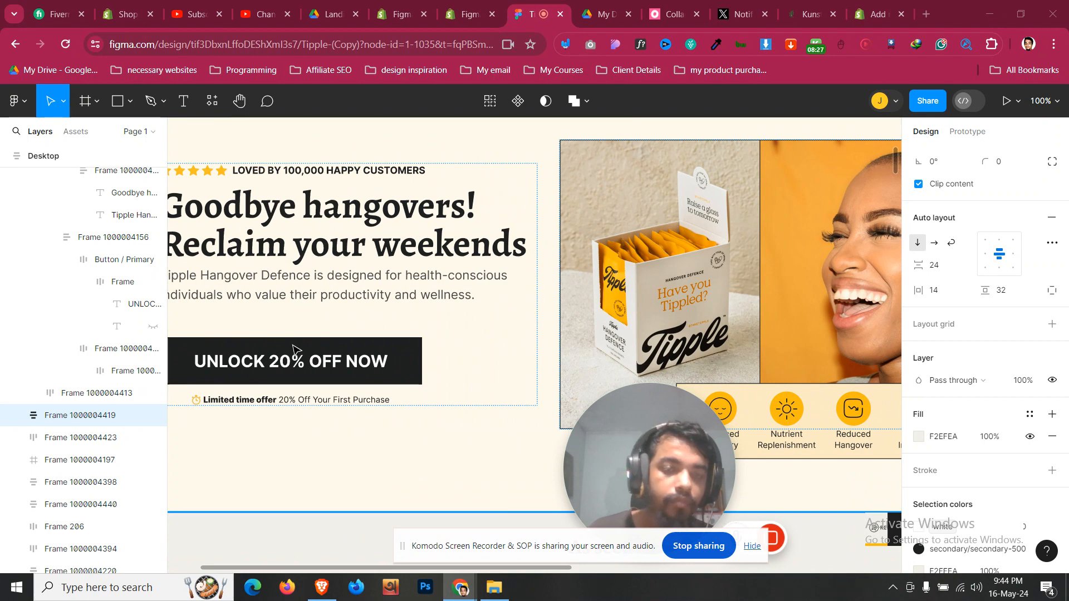
click(195, 404)
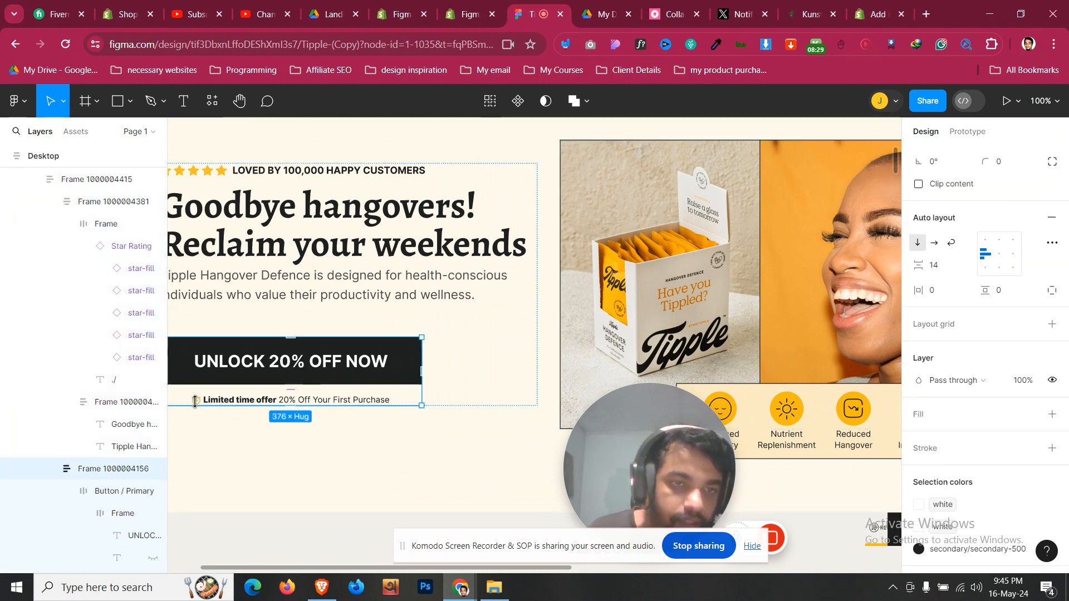
double_click(199, 403)
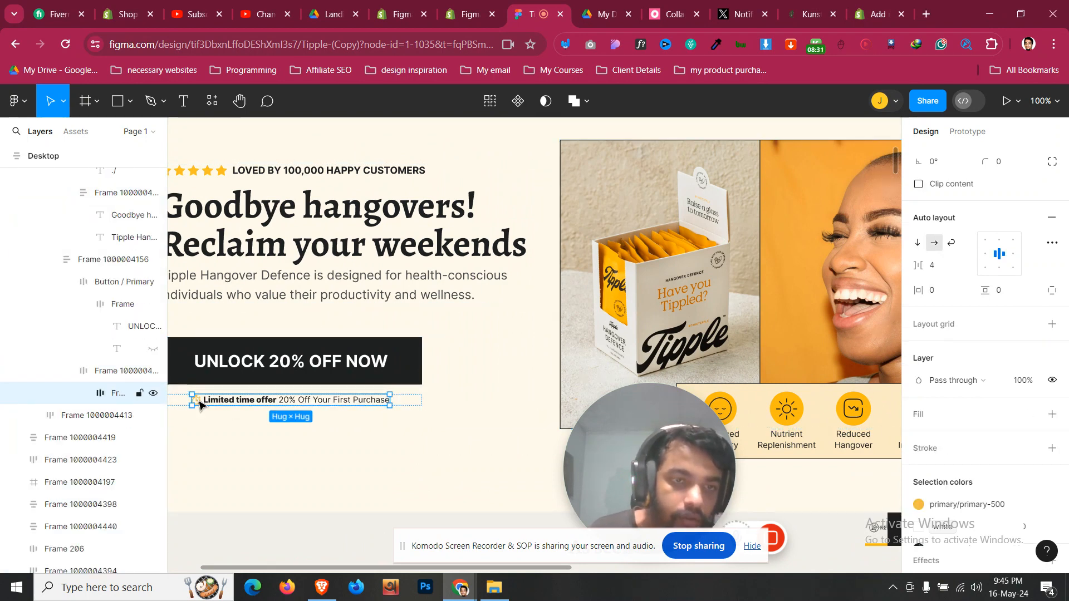
double_click(198, 401)
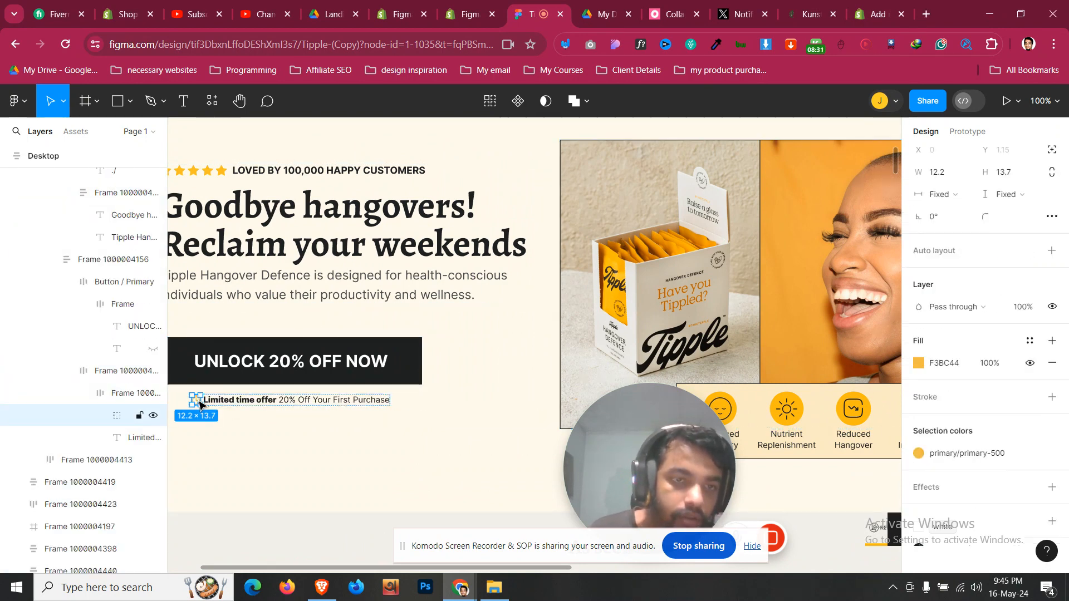
click(155, 418)
click(156, 417)
- Inspect the text styling of the "Limited time offer 20% Off Your First Purchase" line, including its regular-weight part
click(257, 401)
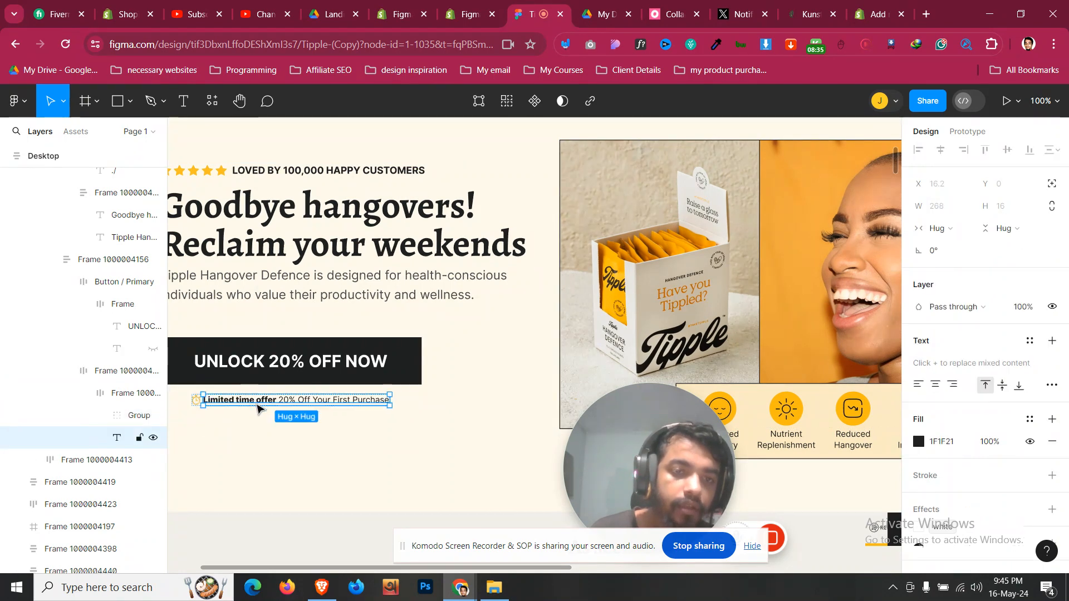
double_click(258, 401)
scroll(1025, 349, up, 1)
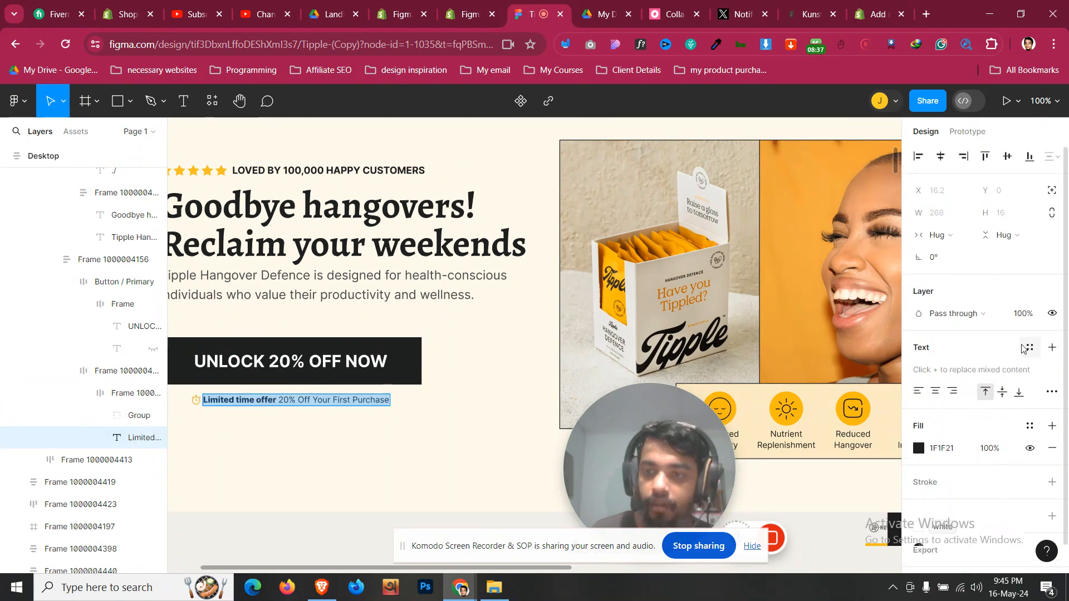
scroll(1024, 349, down, 1)
double_click(359, 398)
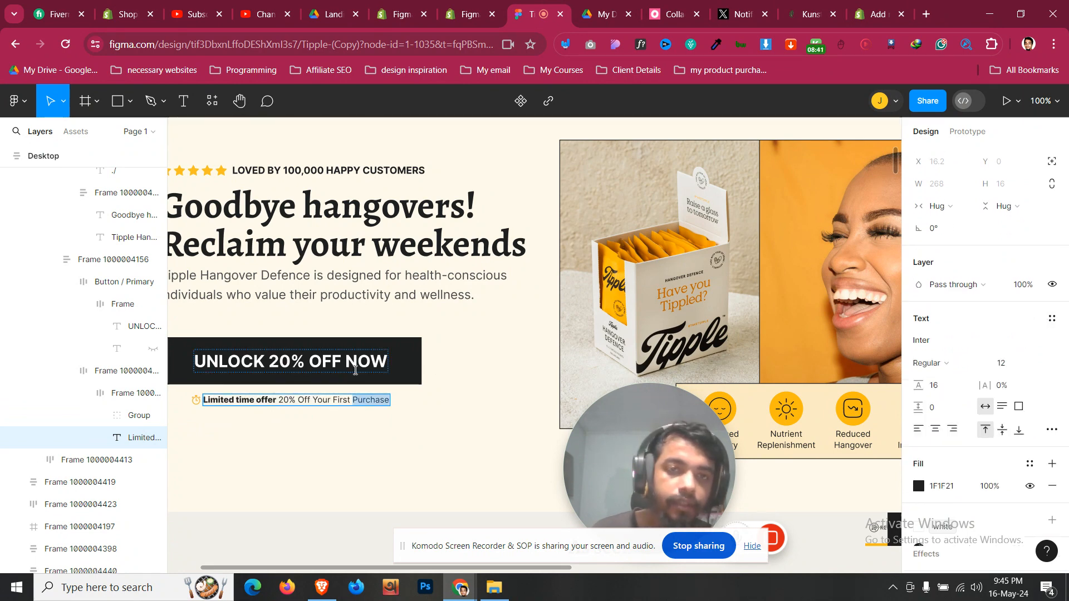
- Return to PageFly, duplicate the star rating row and move the copy directly below the hero button
click(468, 14)
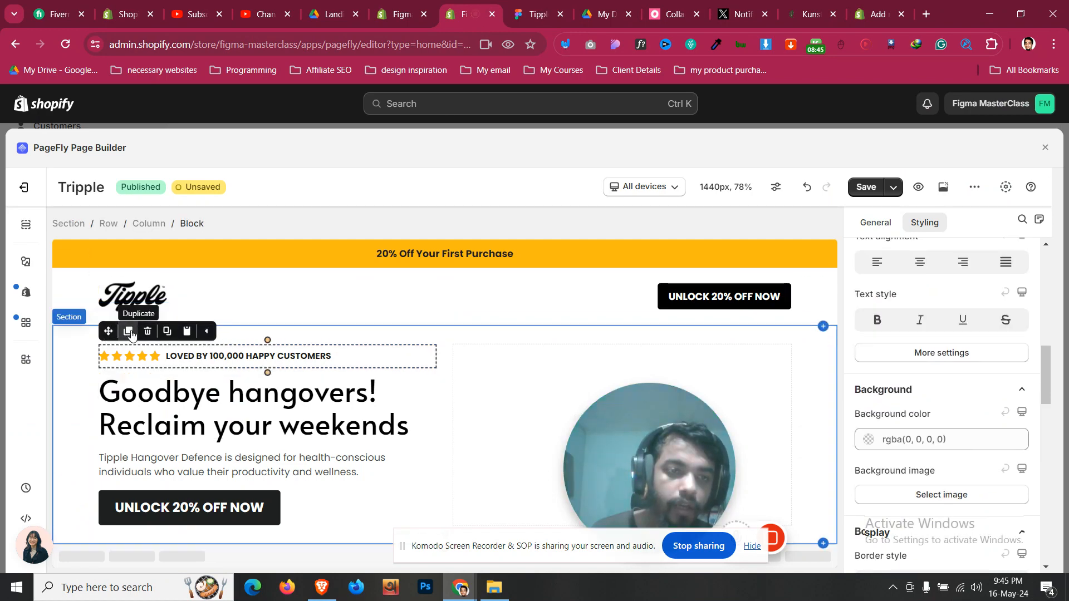
click(128, 330)
drag(109, 331, 182, 515)
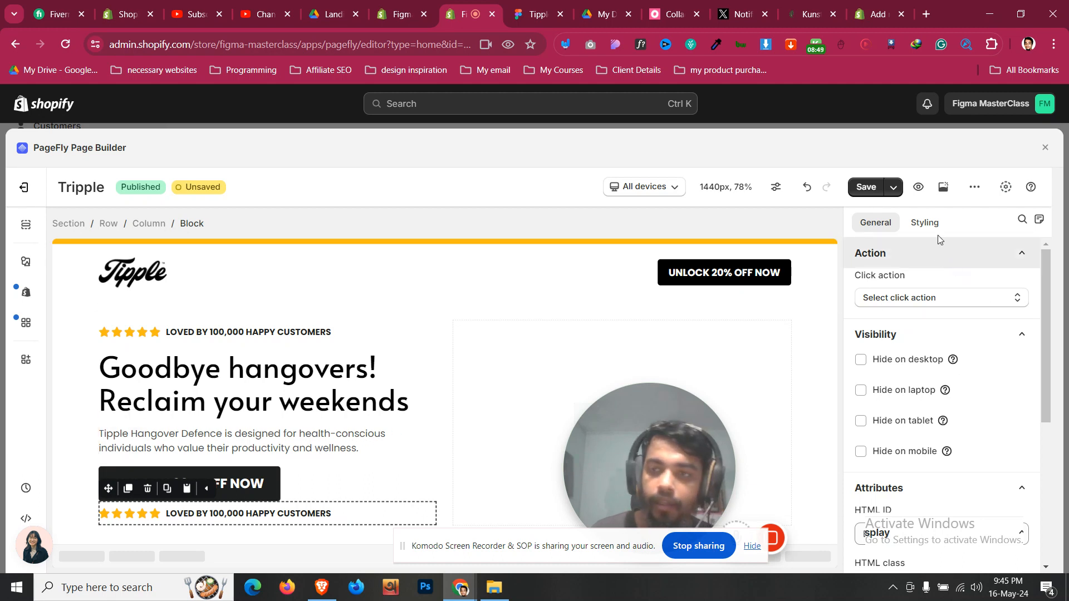
- Set the top margin of the duplicated rating row to 10 px
click(926, 222)
scroll(937, 422, up, 9)
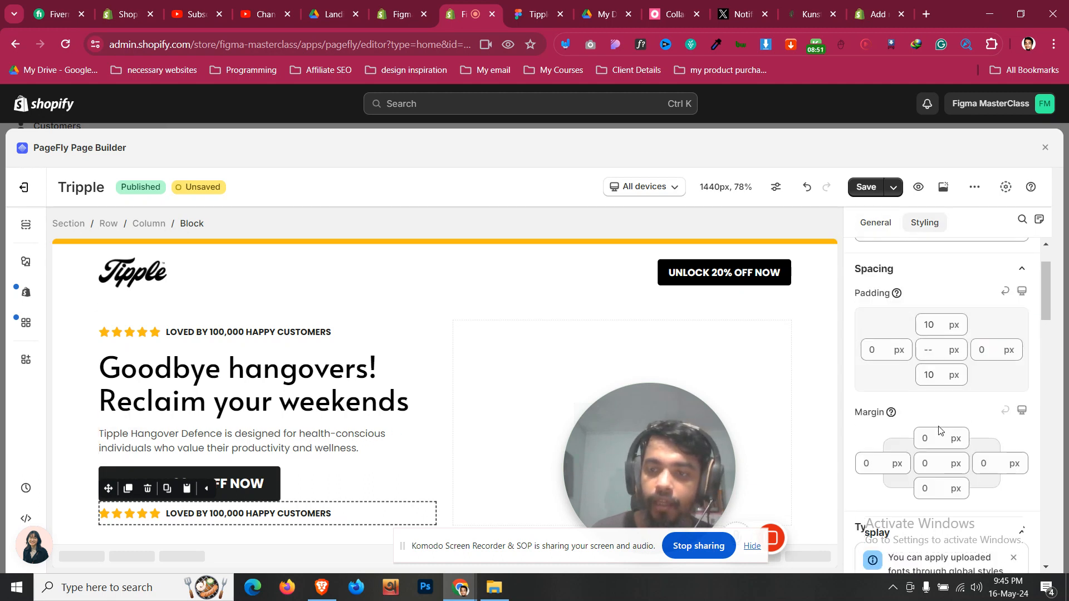
click(936, 429)
text(9)
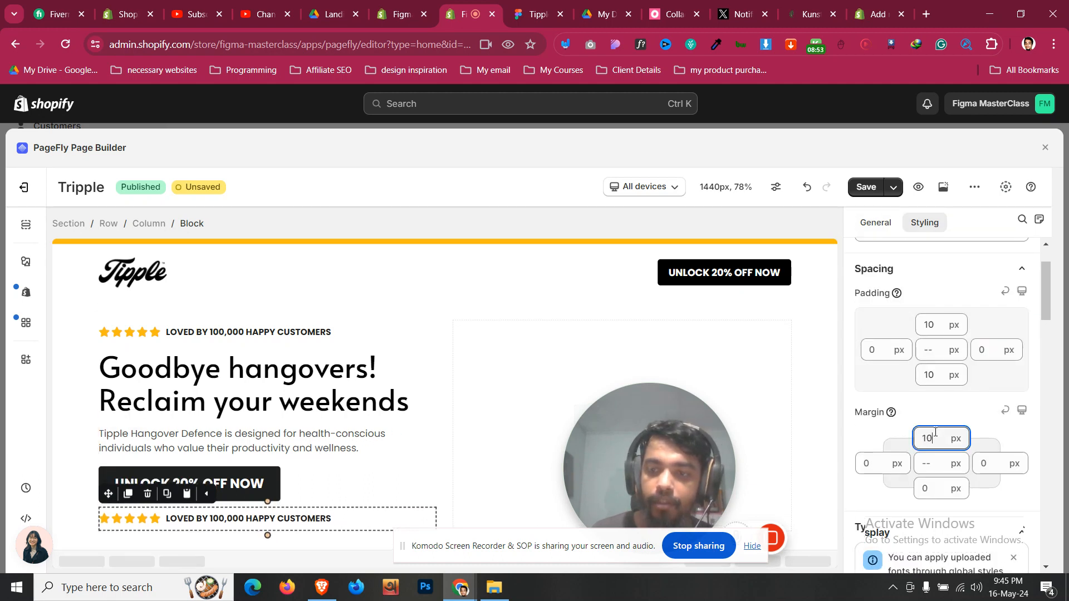
- Delete four of the five star icons from the duplicated row below the hero button
click(154, 520)
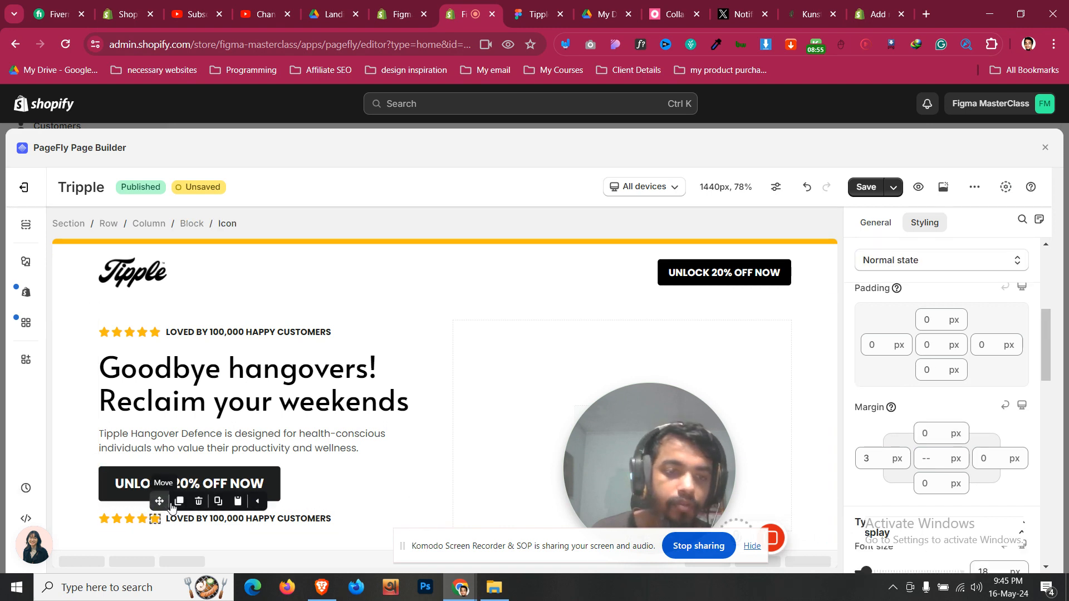
click(198, 503)
click(186, 501)
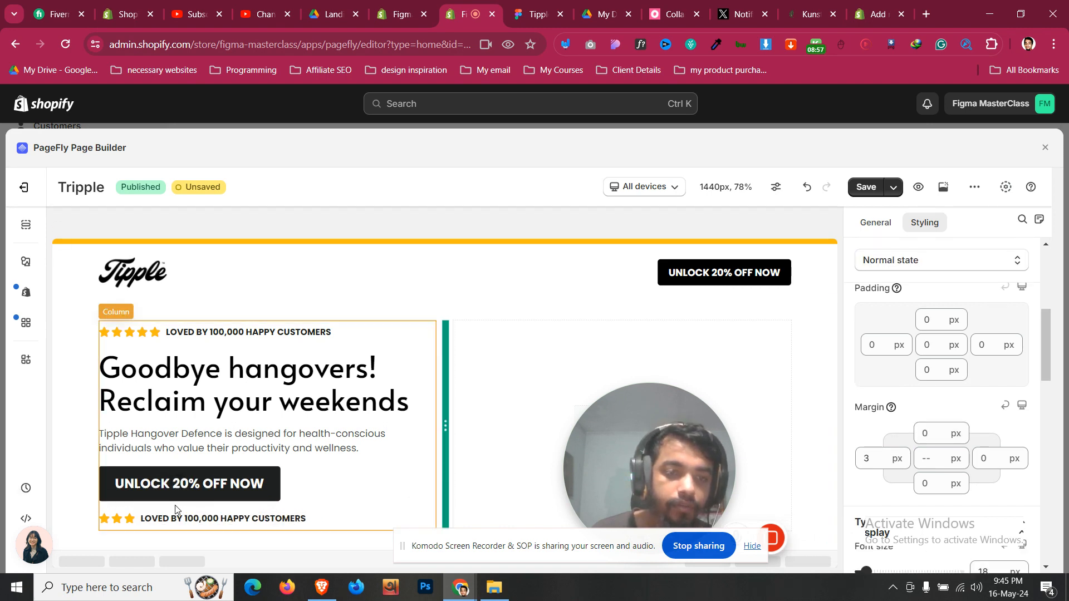
click(172, 502)
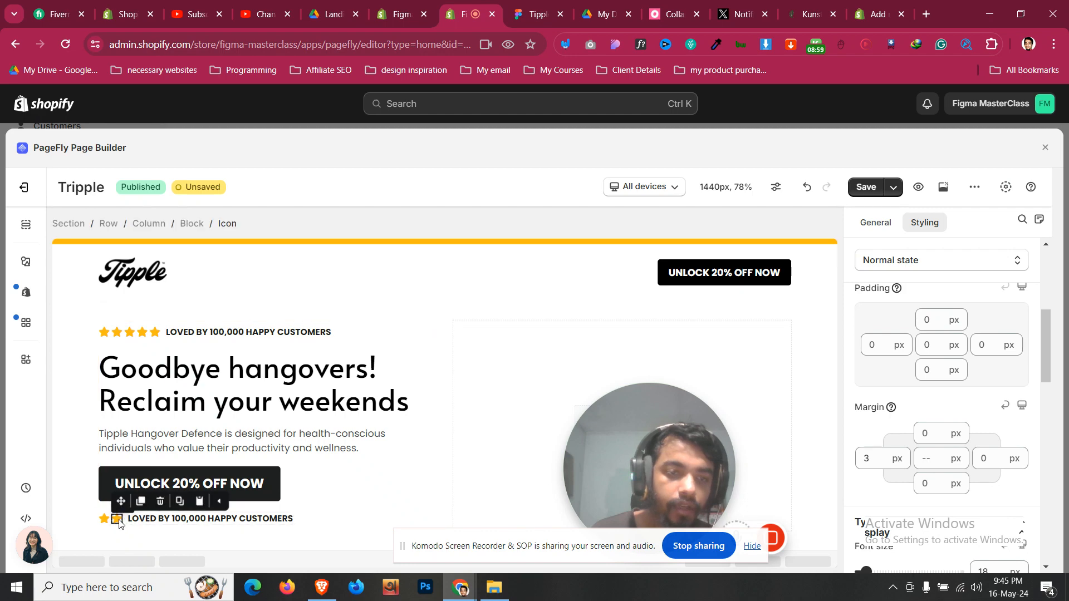
click(162, 505)
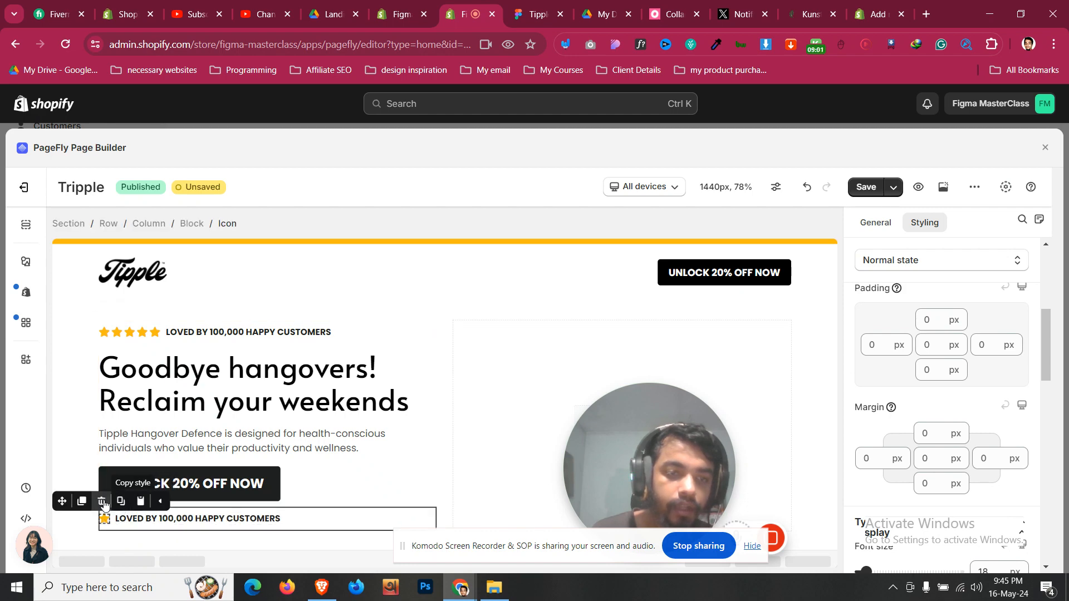
click(128, 503)
- Try removing the duplicated row's last star, compare with the Figma design, and undo the removal
click(103, 505)
click(545, 4)
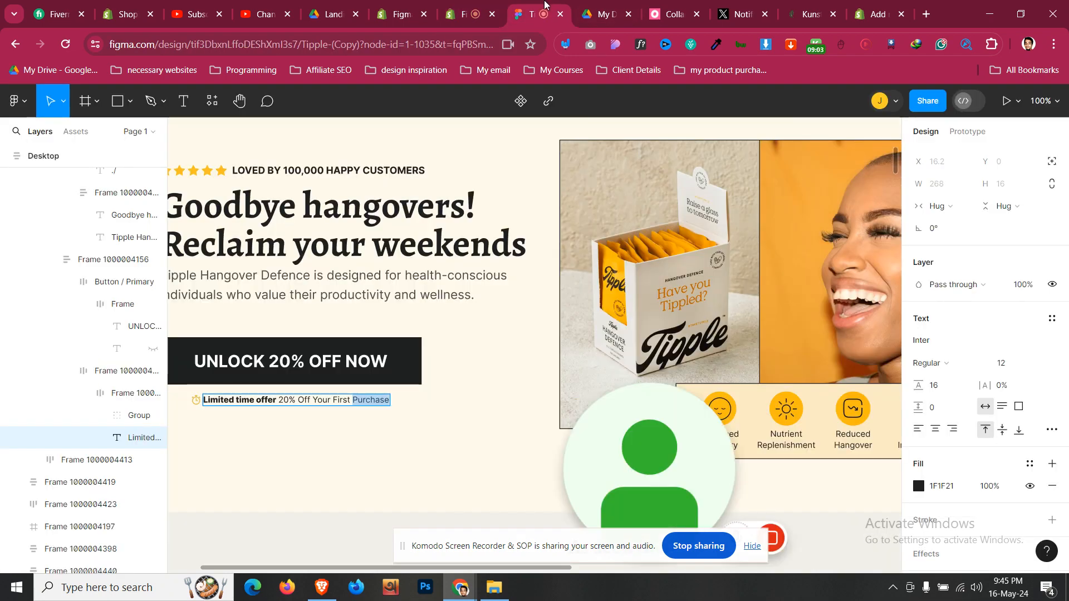
click(465, 14)
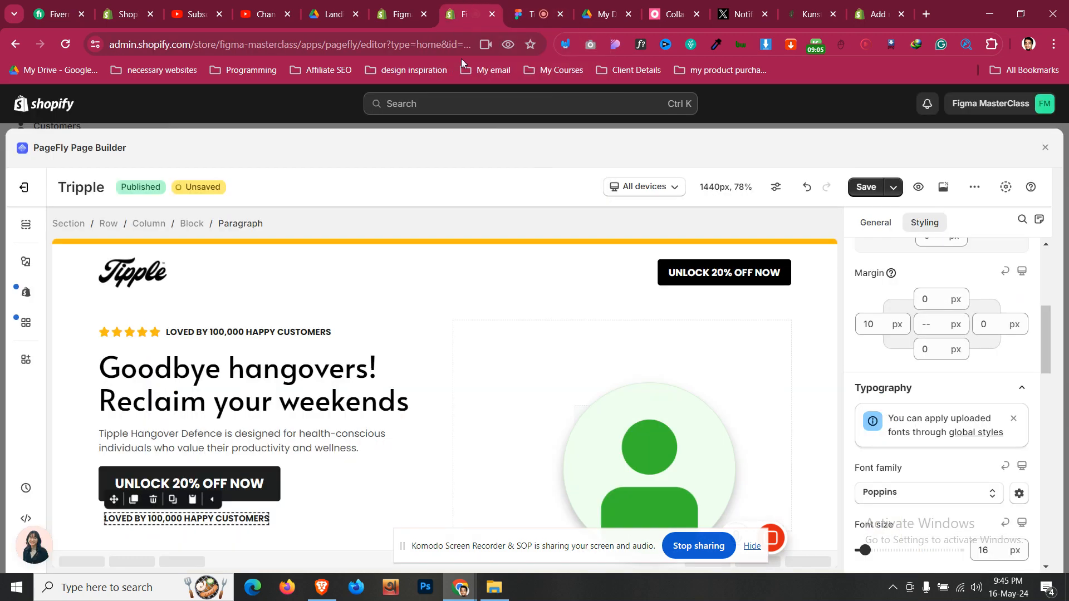
click(306, 493)
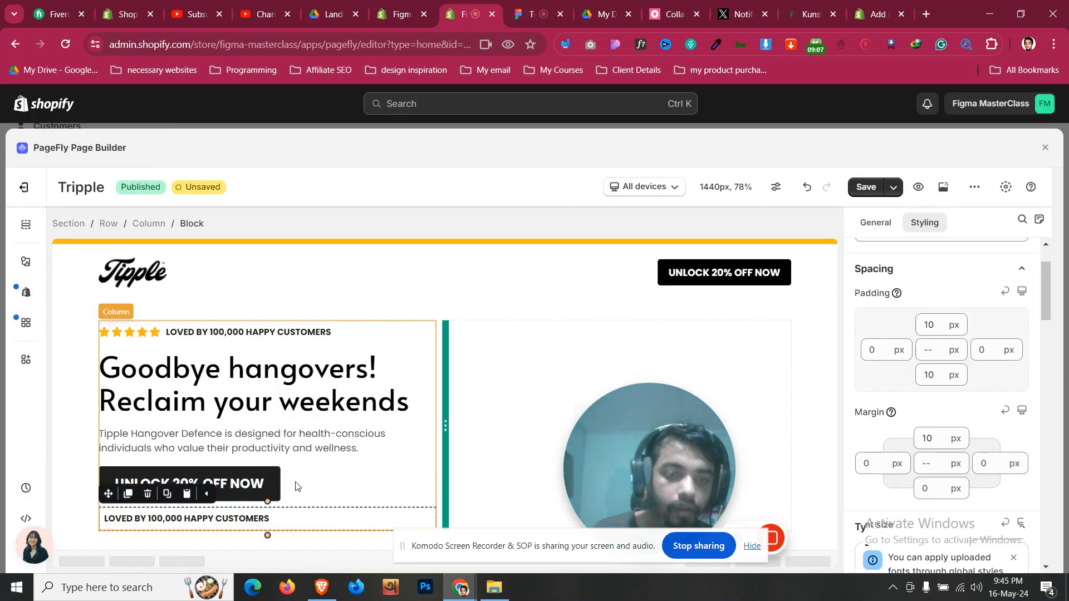
click(274, 484)
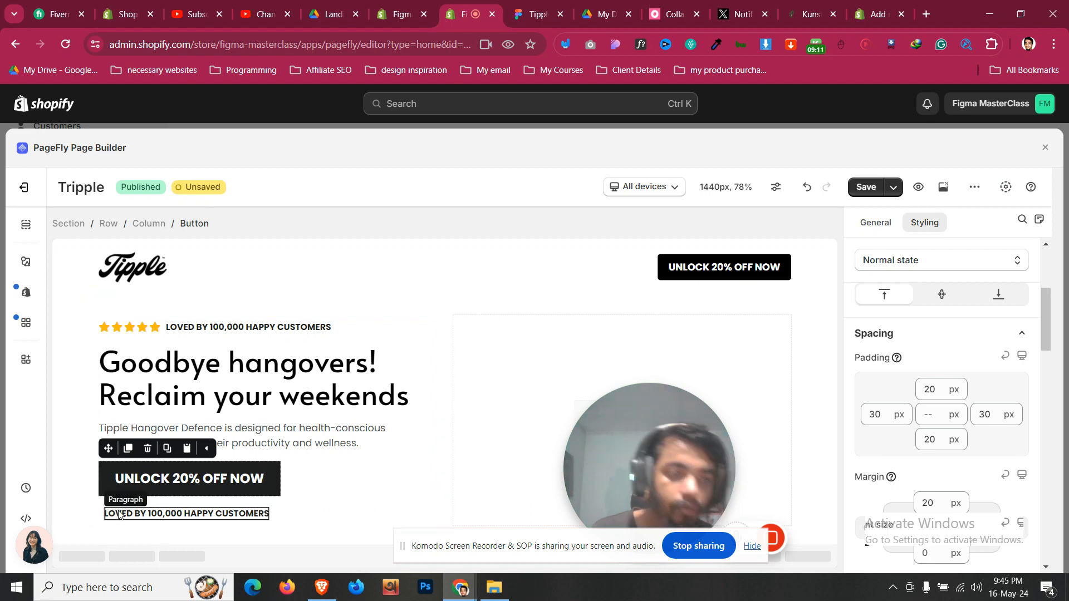
key(ctrl+z)
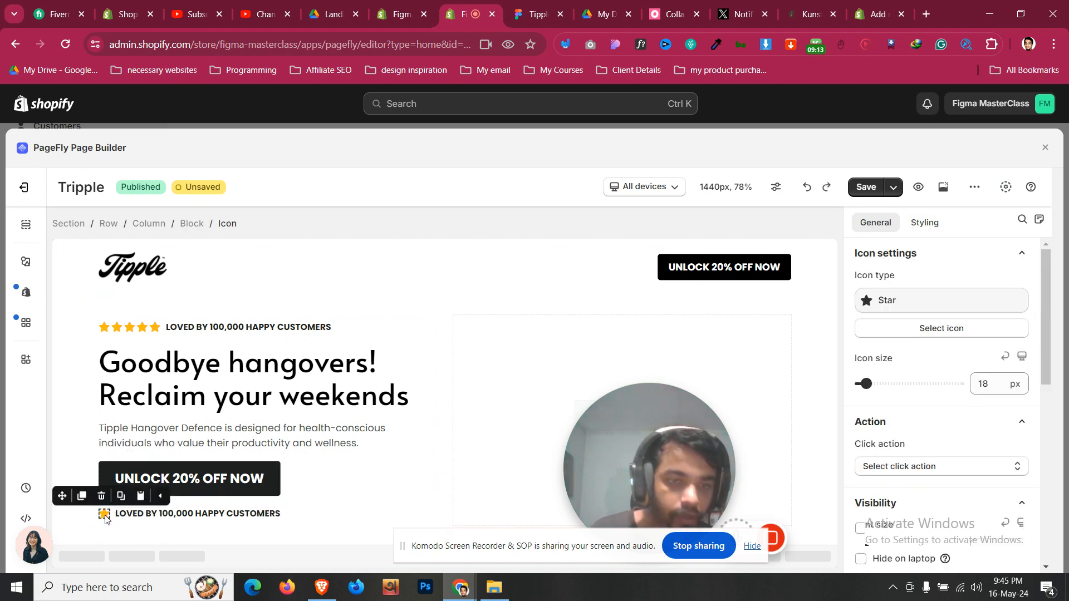
- Search the icon library for "clock" and replace the star below the hero button with the Clock-rotate-left icon
click(927, 324)
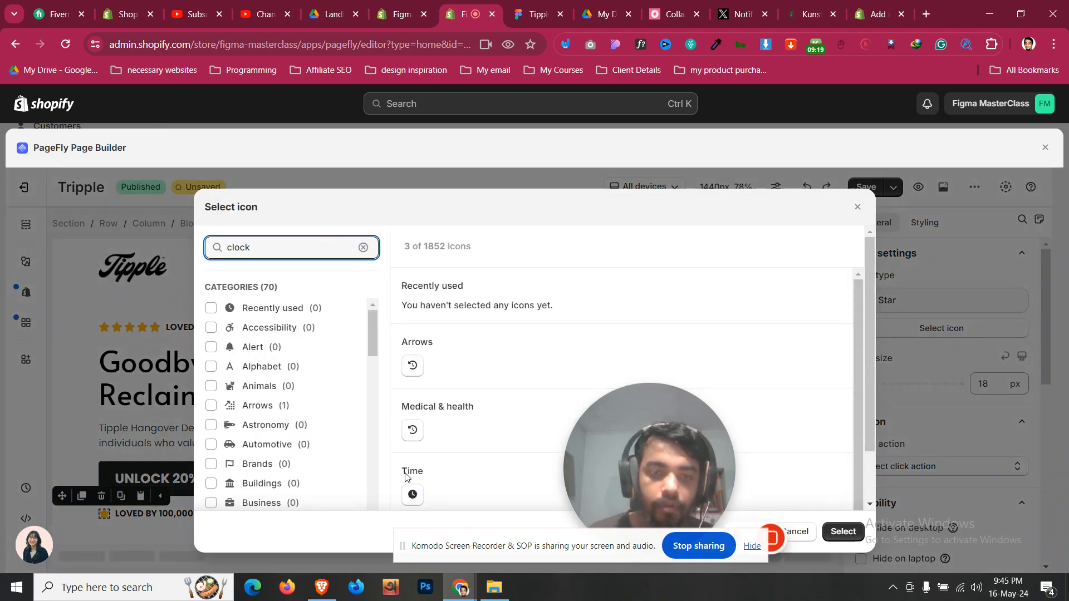
click(411, 498)
click(417, 374)
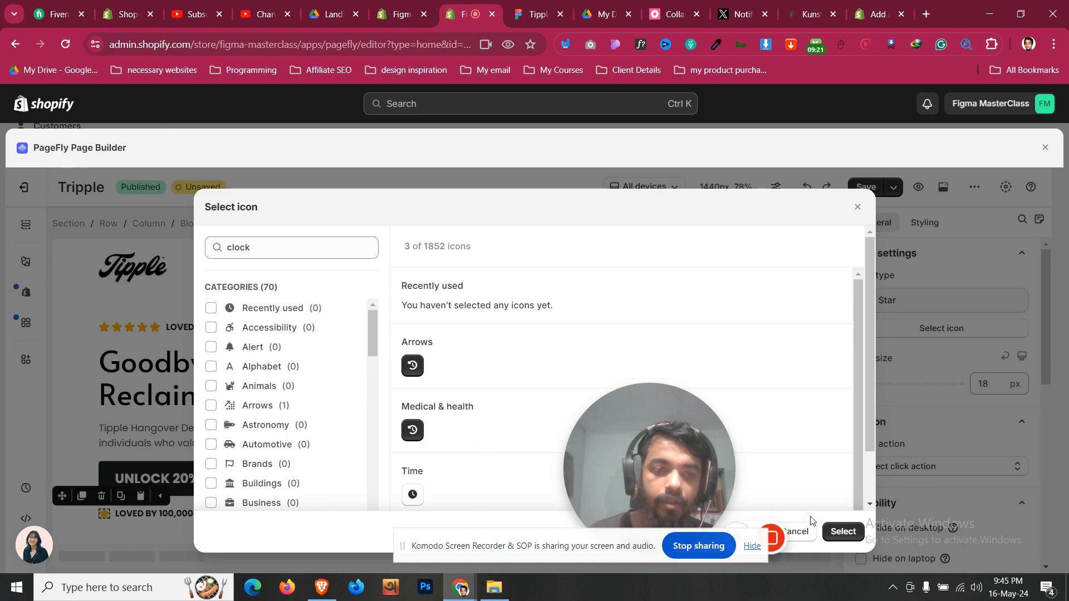
click(844, 532)
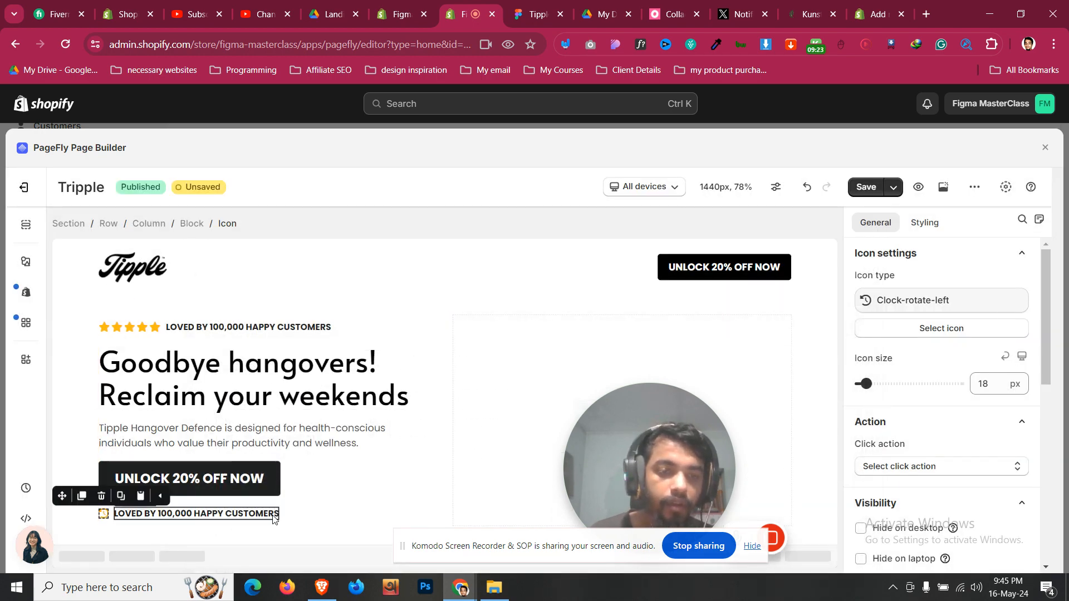
- Replace the text beside the clock icon with "Limited time offer 20% Off Your First Purchase", copied from the Figma design
click(195, 513)
click(523, 7)
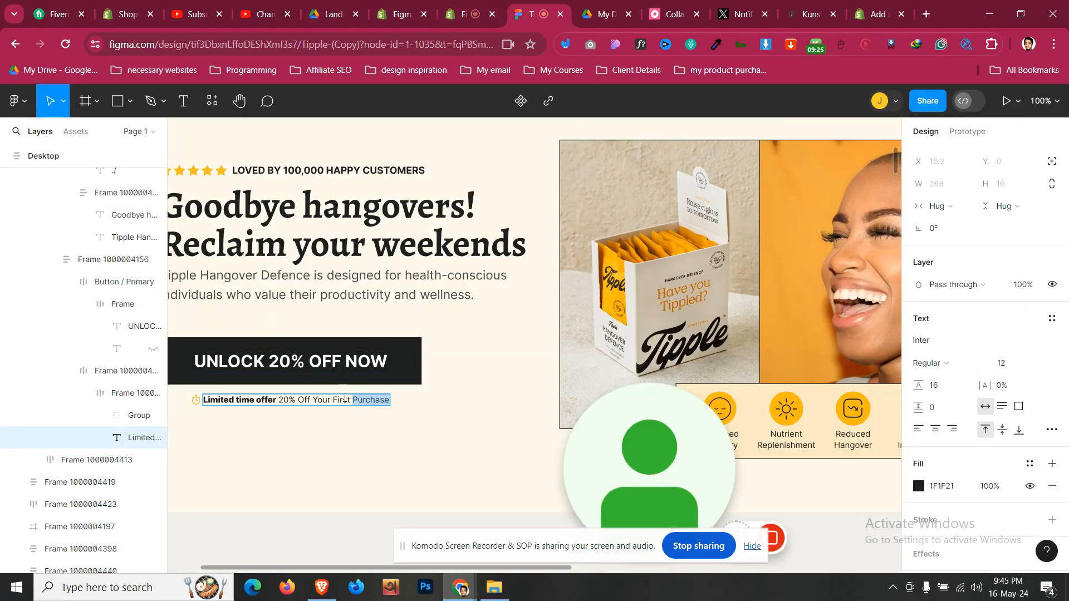
triple_click(346, 399)
key(ctrl+c)
click(471, 14)
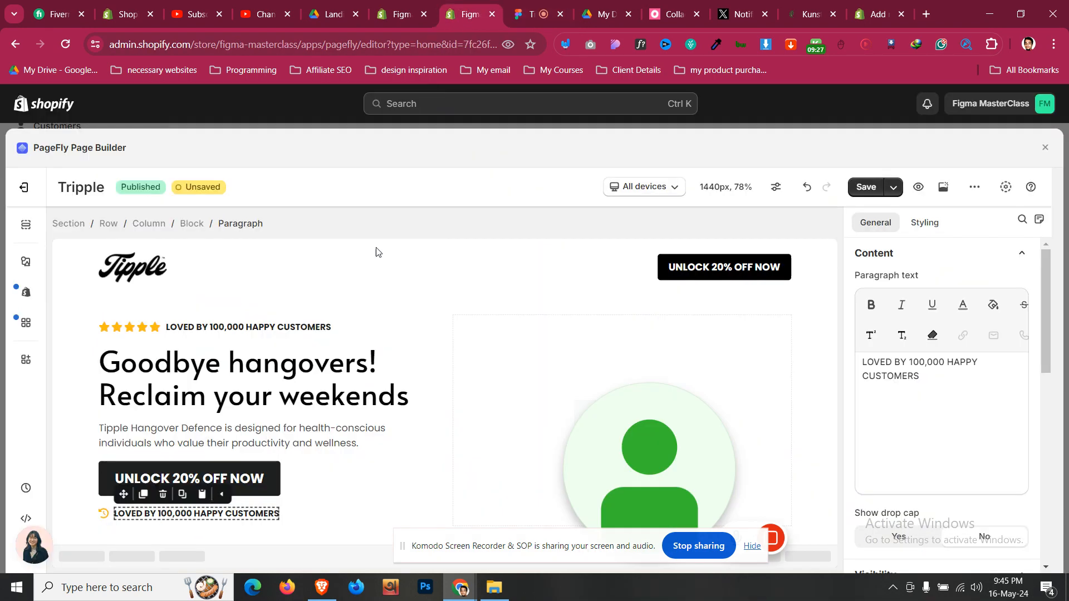
key(ctrl+a)
key(ctrl+v)
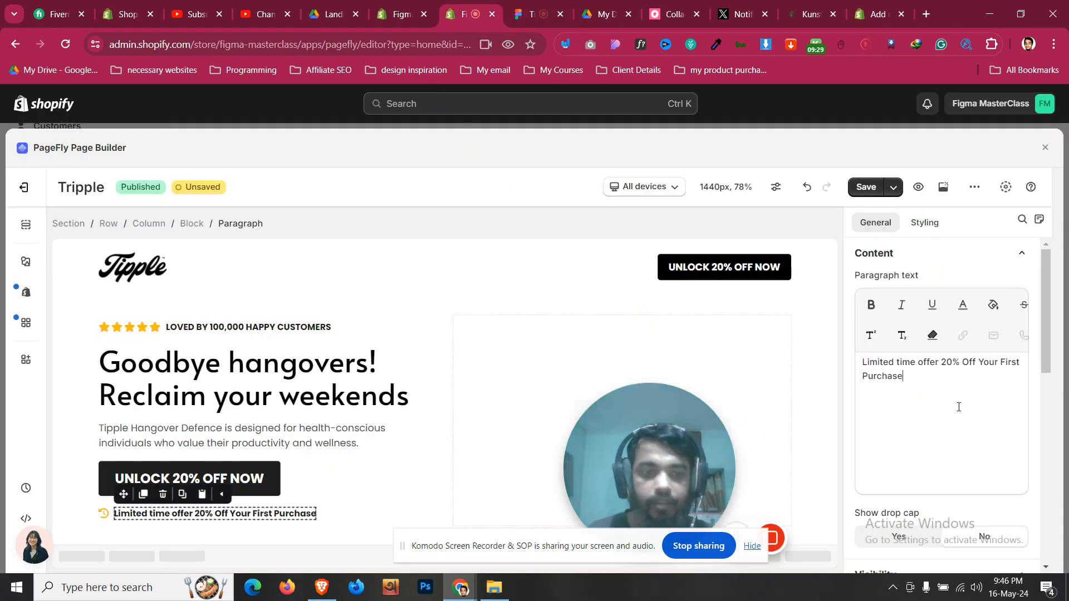
- Set the font weight of the limited-time offer paragraph to Regular
click(925, 224)
scroll(925, 332, down, 5)
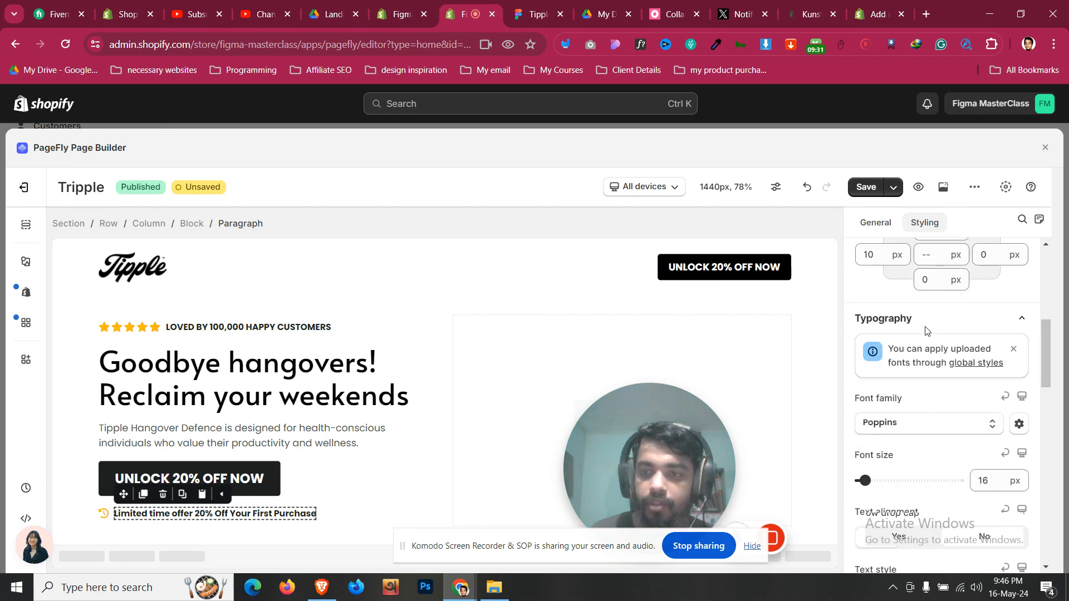
click(933, 424)
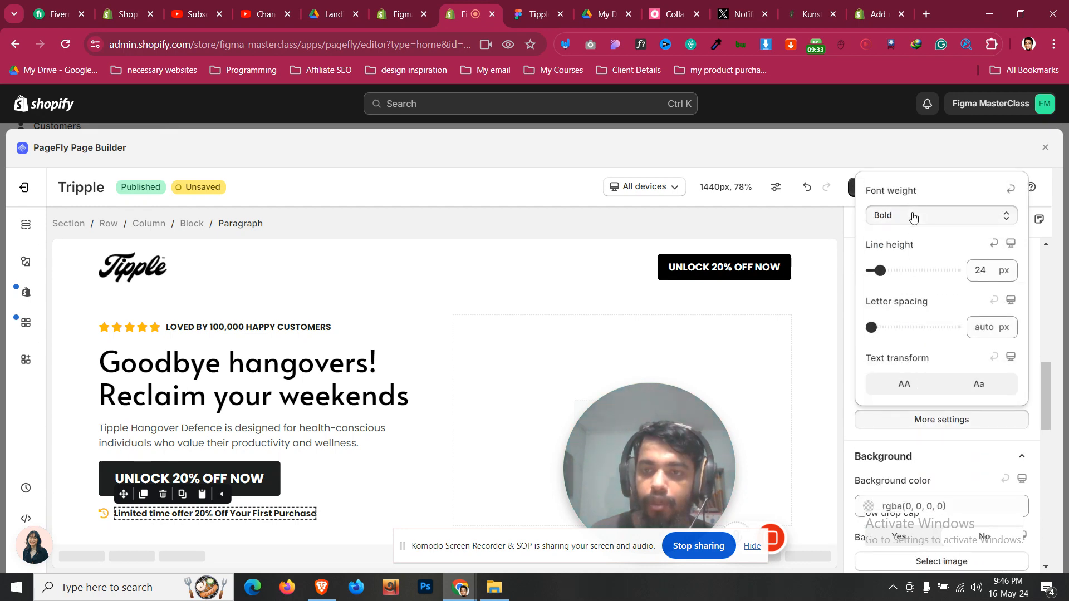
click(910, 215)
click(902, 316)
- Check the offer line's styling in Figma and, back in PageFly, make only the words "Limited time offer" bold
click(534, 14)
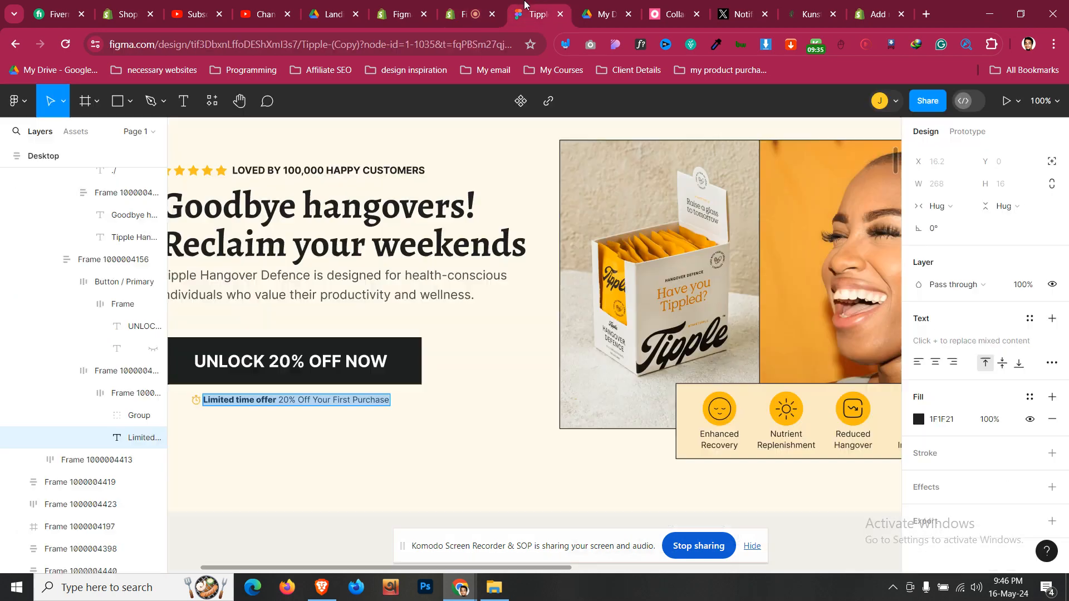
key(Return)
click(344, 401)
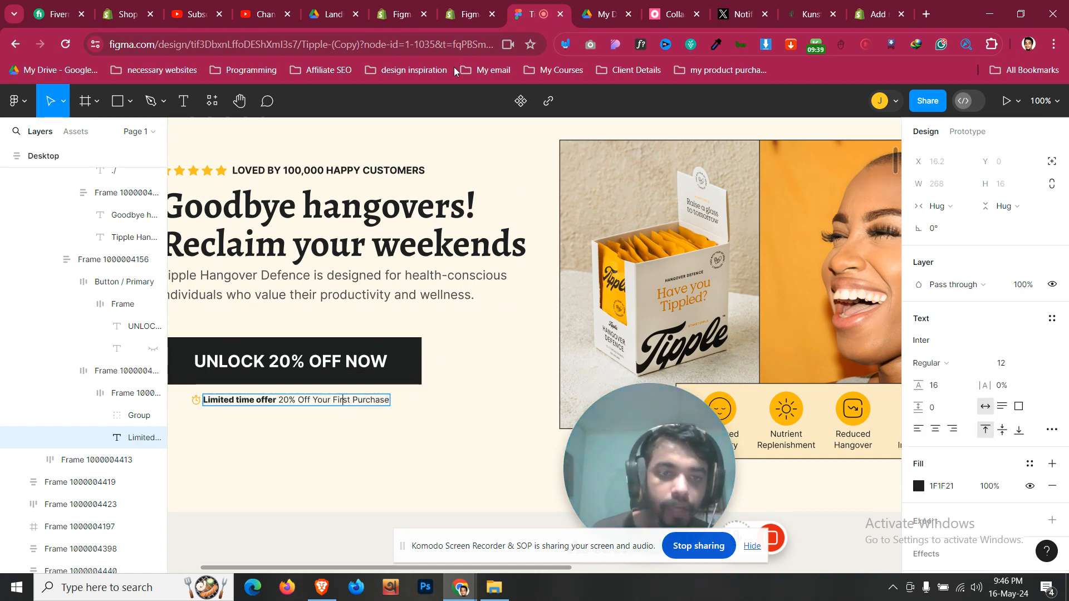
click(487, 5)
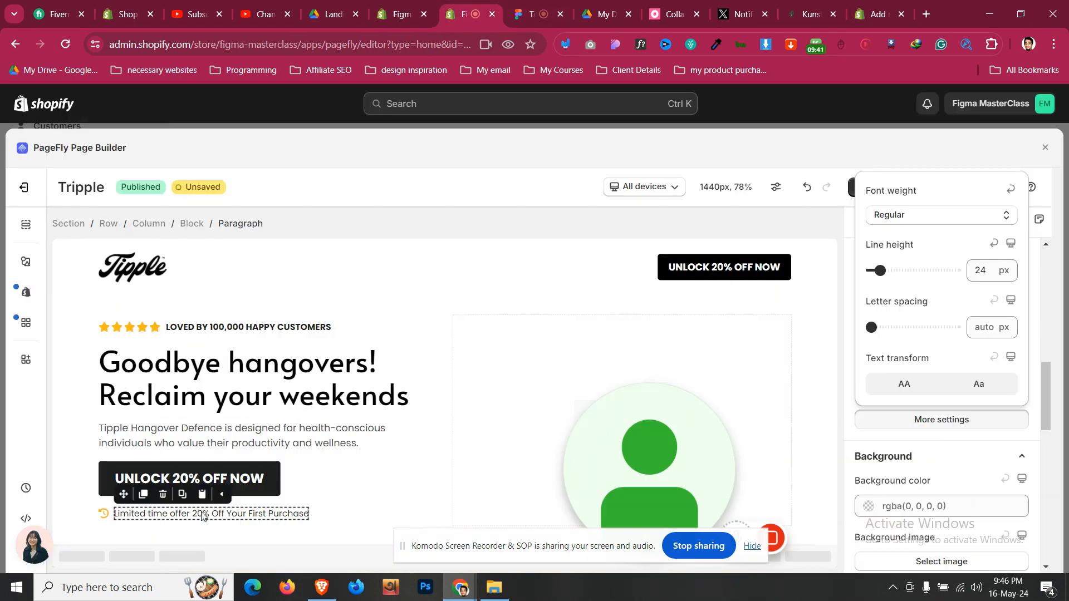
click(852, 439)
click(875, 222)
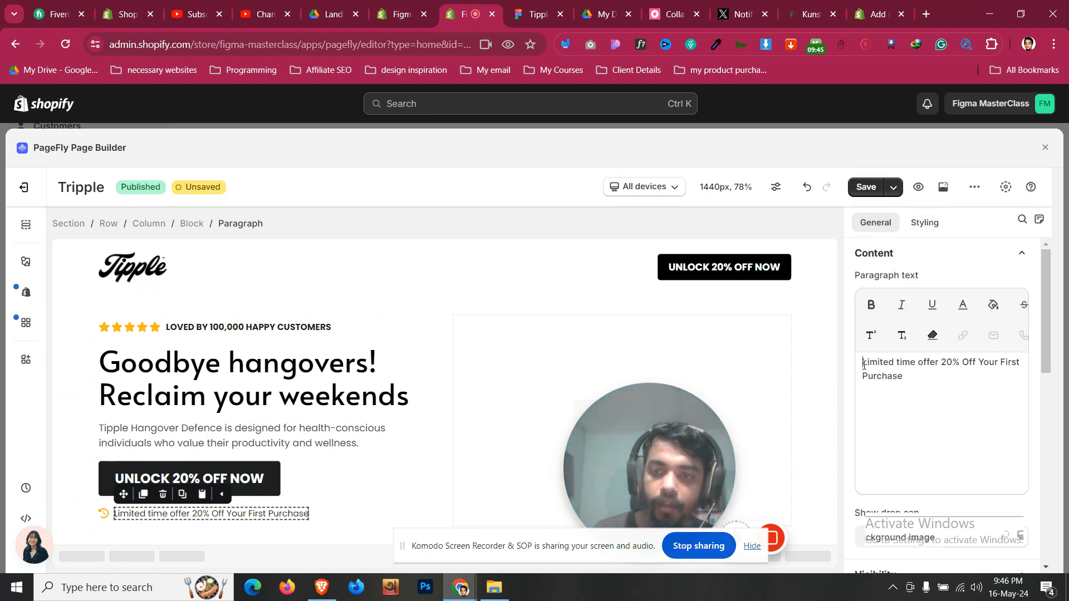
click(872, 315)
click(393, 487)
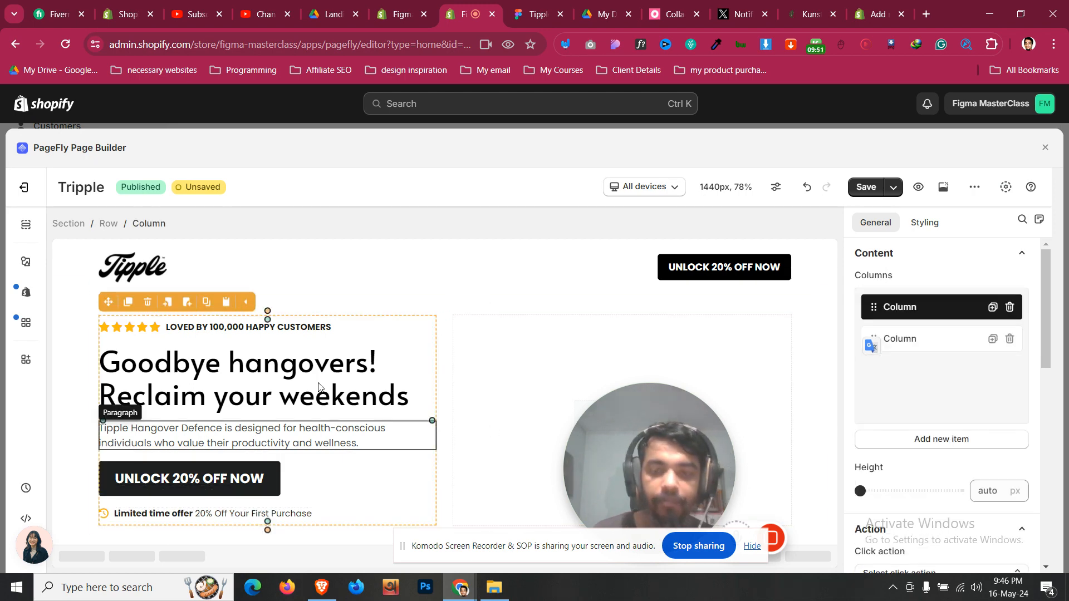
- Compare the hero button and offer line in PageFly with their layout in the Figma design
click(73, 411)
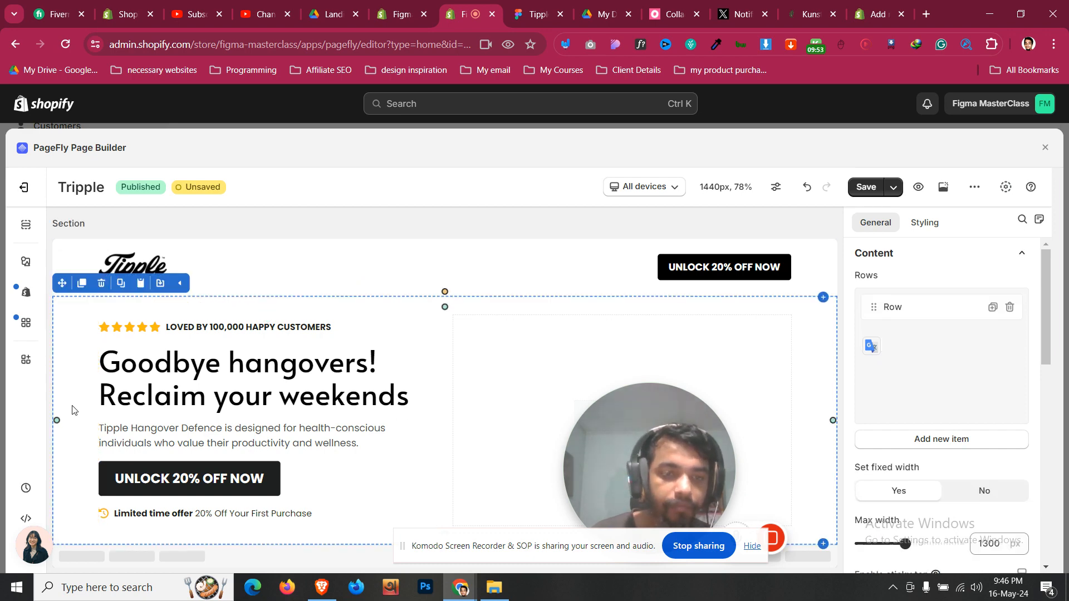
click(536, 14)
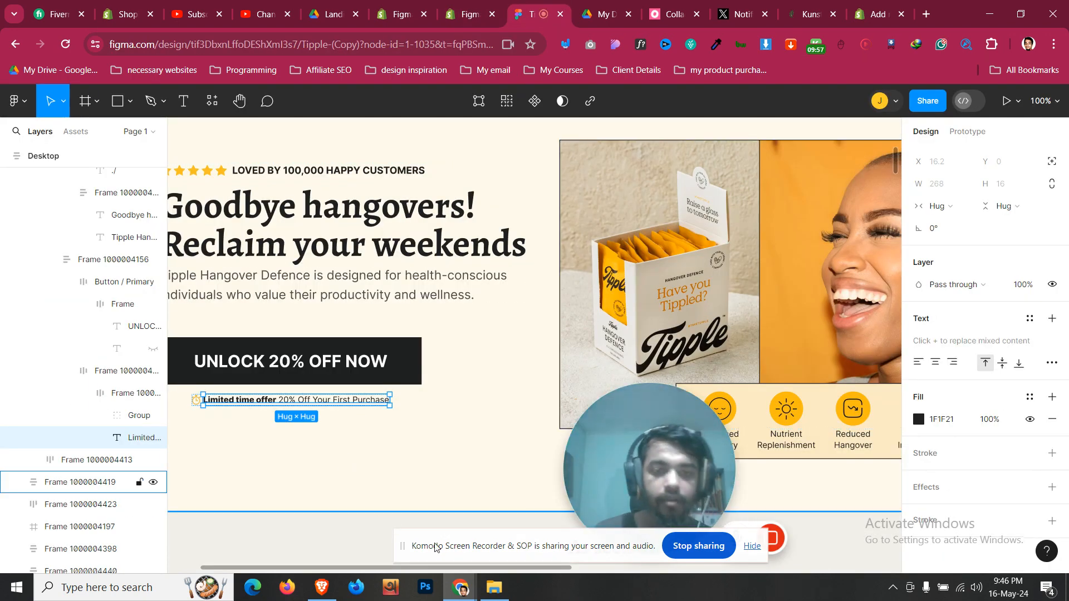
drag(523, 568, 492, 568)
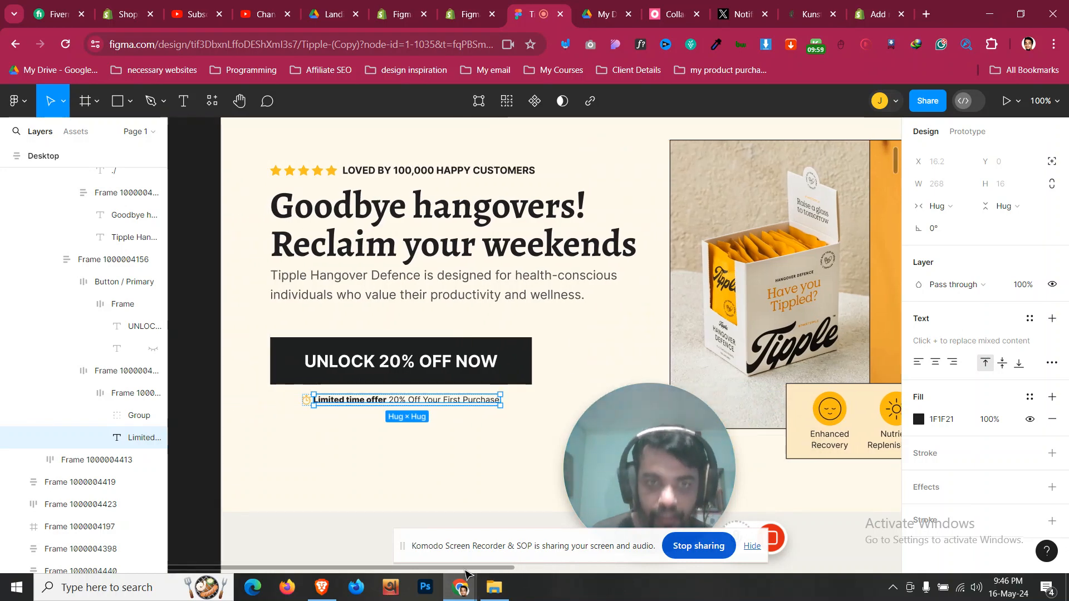
click(492, 4)
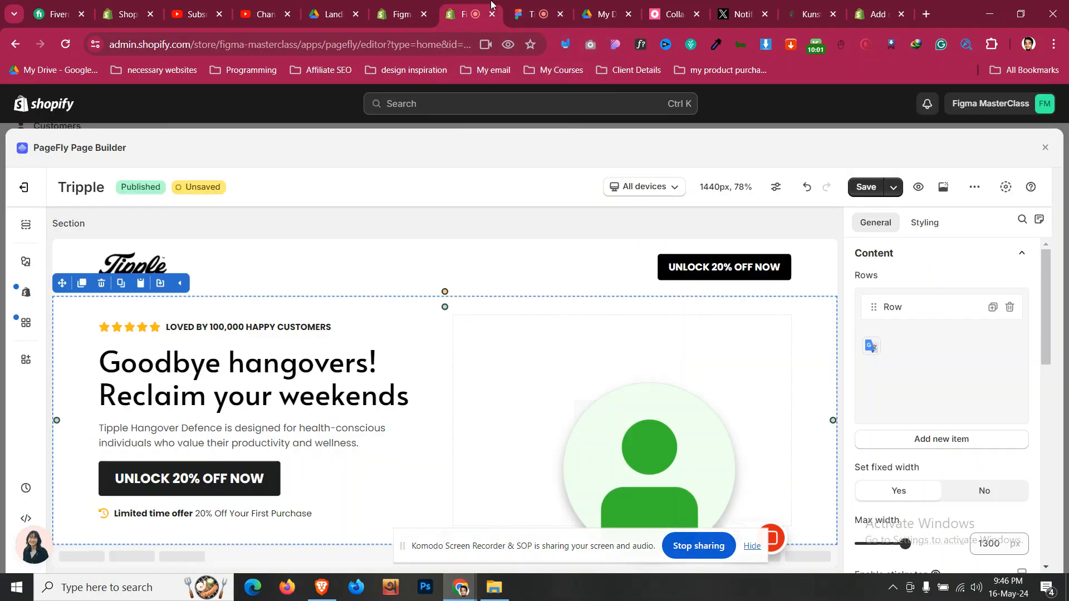
click(551, 5)
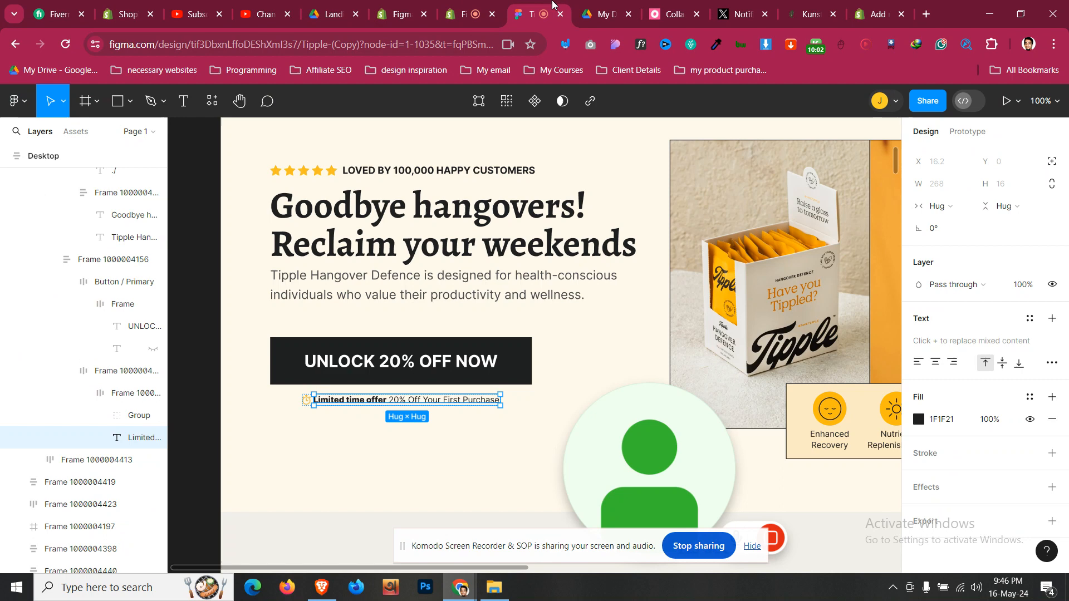
click(468, 4)
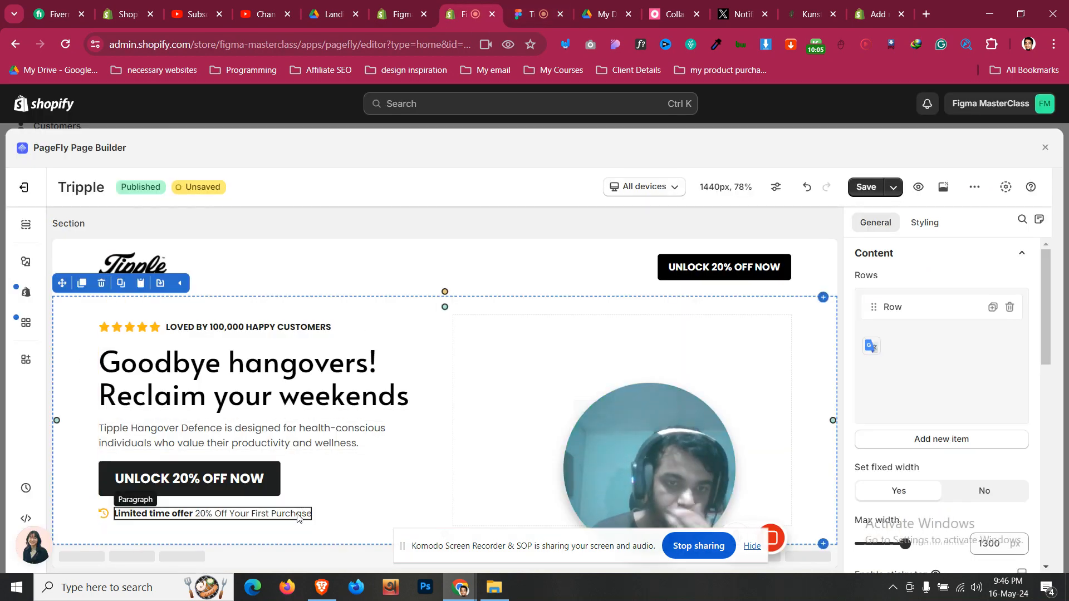
- Try the full-width option on the hero button, compare it with the Figma design, and turn the option off
click(277, 498)
scroll(969, 446, down, 3)
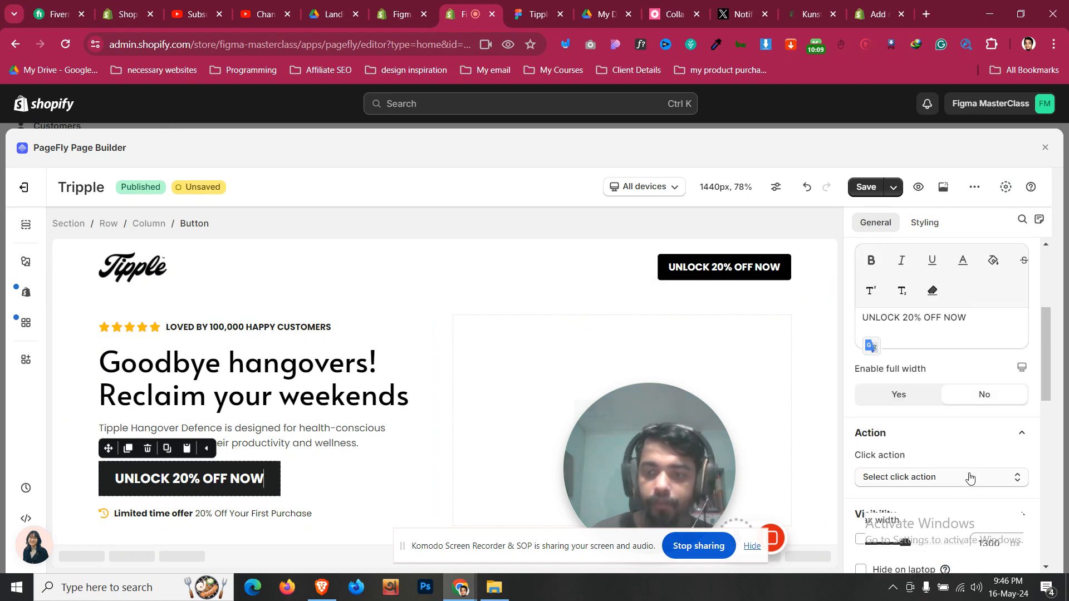
scroll(969, 478, down, 5)
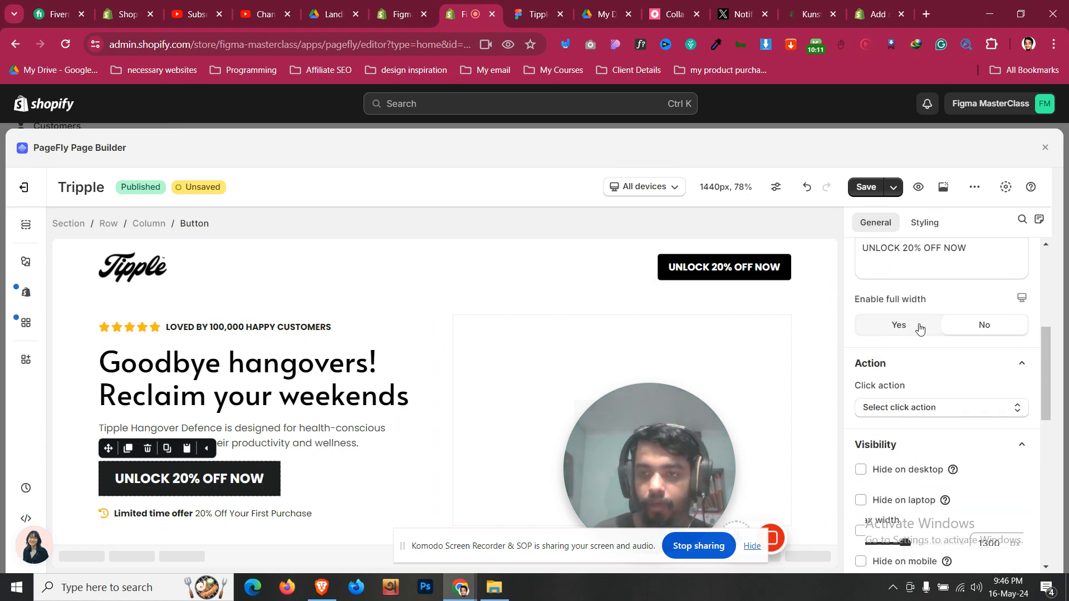
click(920, 330)
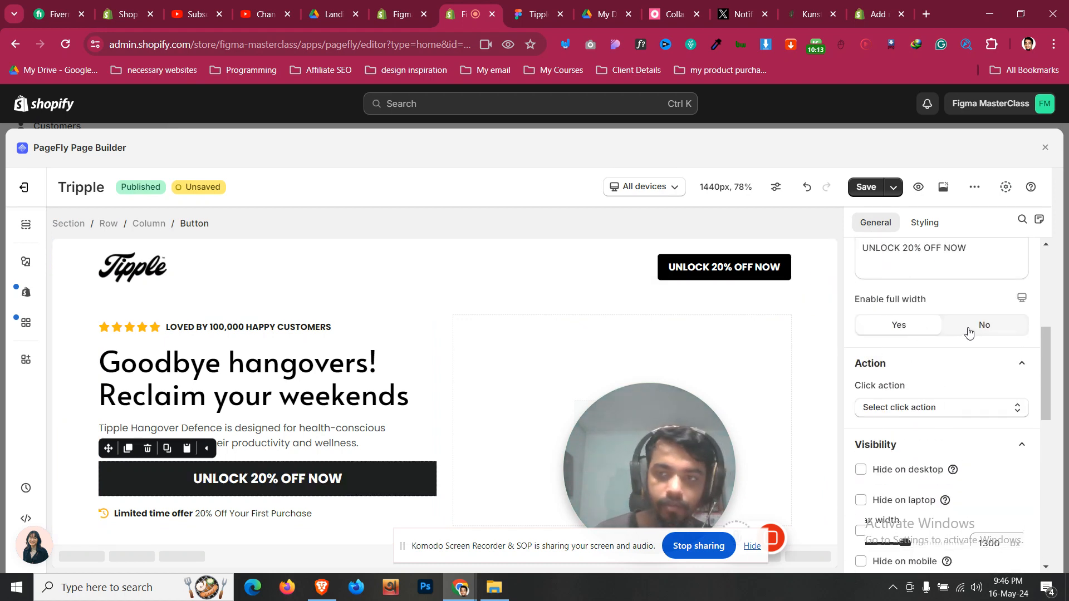
click(970, 332)
click(919, 333)
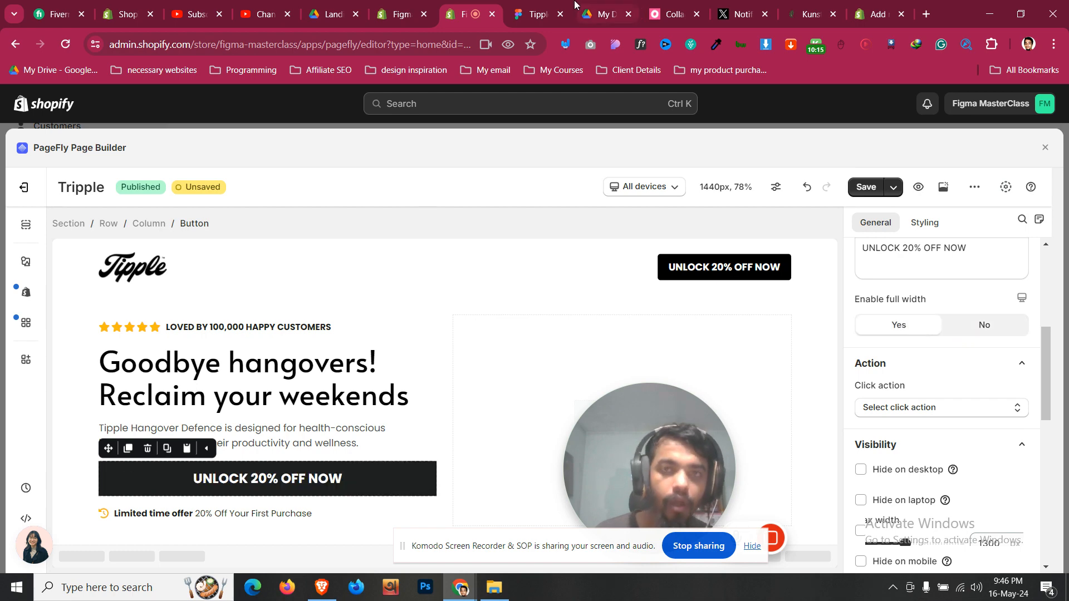
click(556, 7)
click(499, 6)
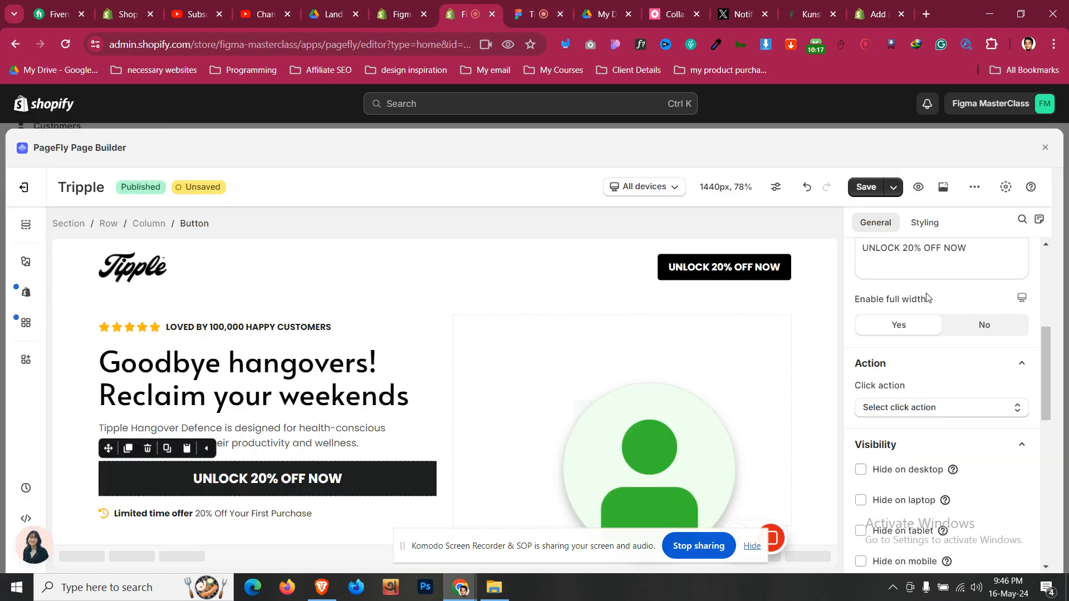
click(967, 326)
- Set the hero button's left and right padding to 80 px
click(323, 486)
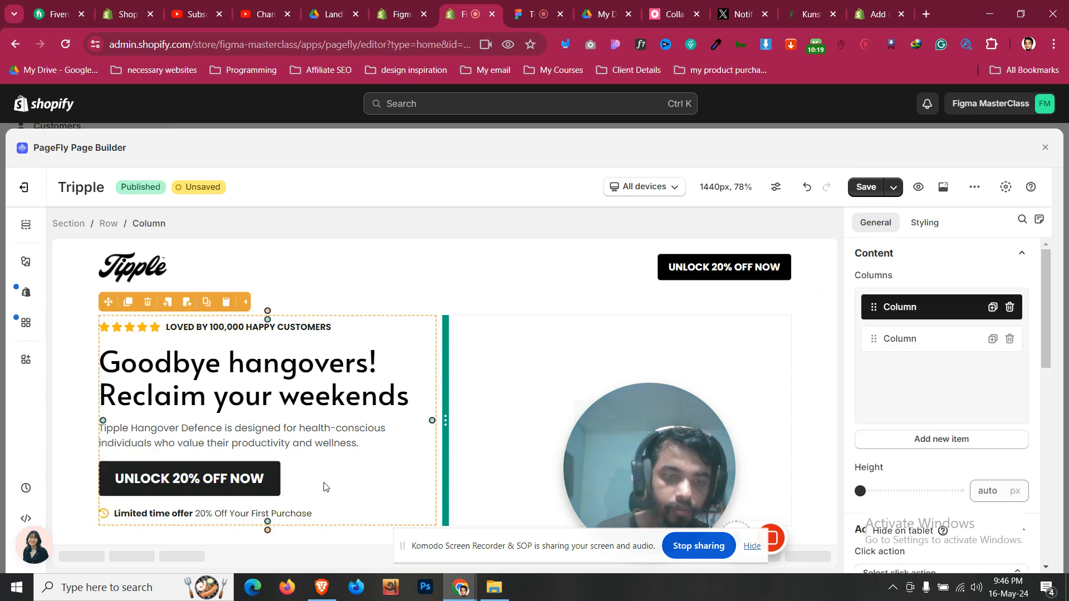
click(330, 514)
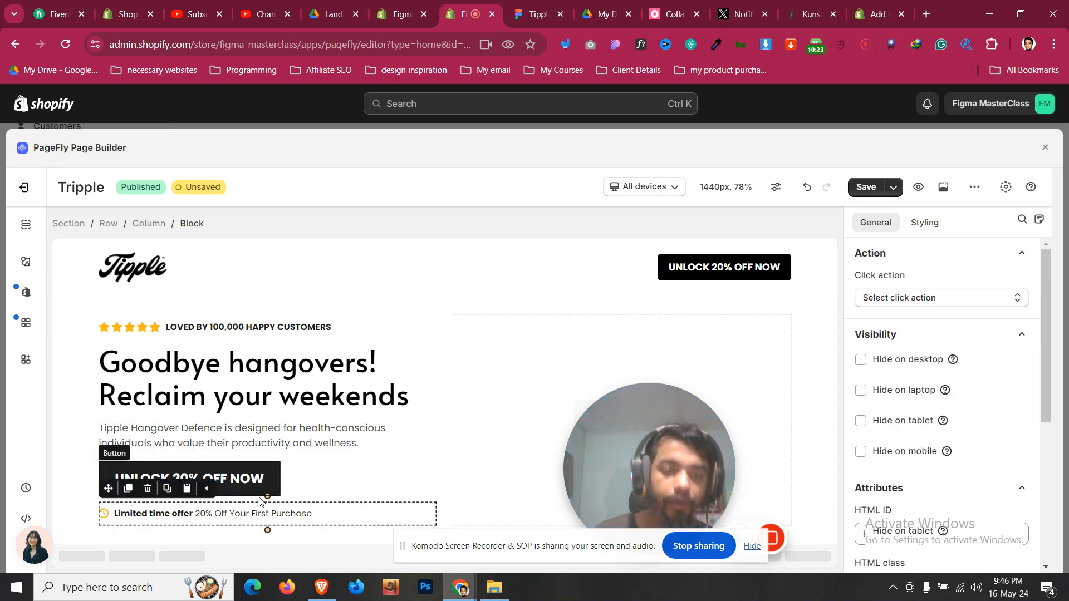
click(78, 483)
click(173, 477)
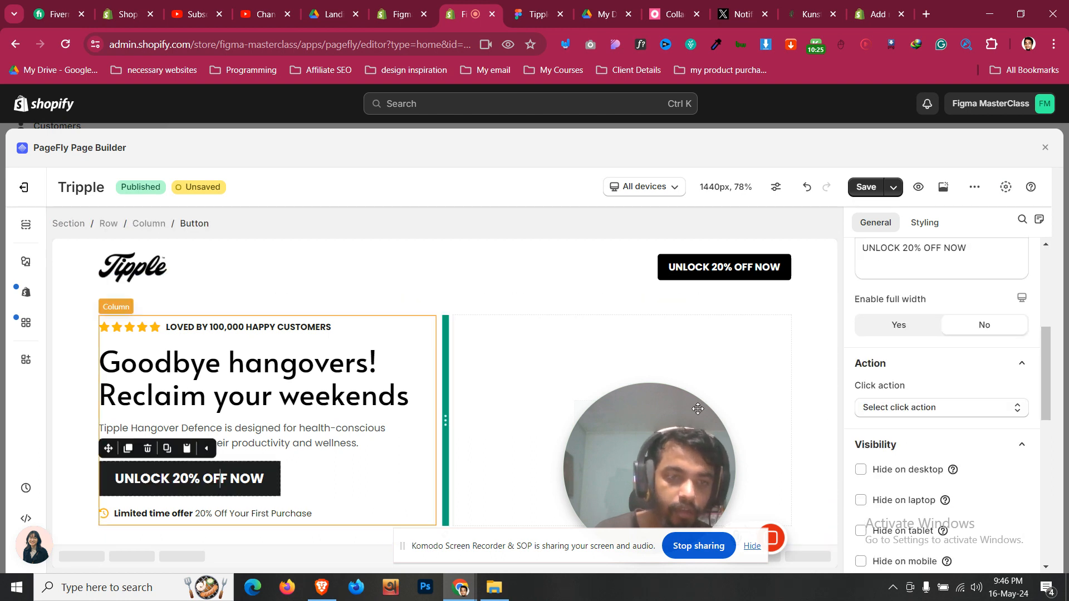
scroll(904, 397, up, 2)
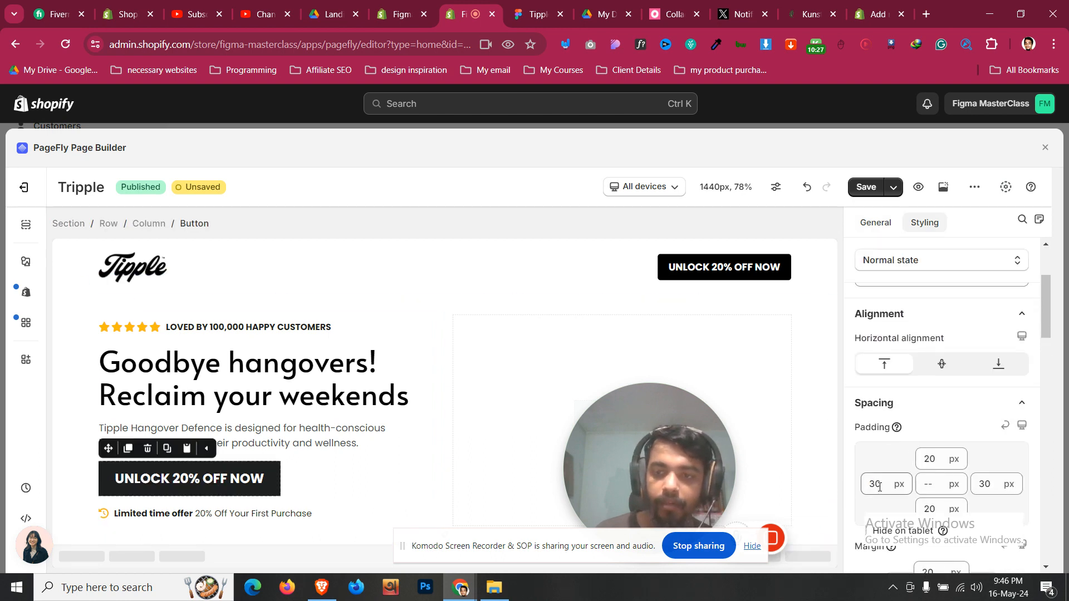
scroll(879, 483, down, 1)
scroll(886, 417, up, 20)
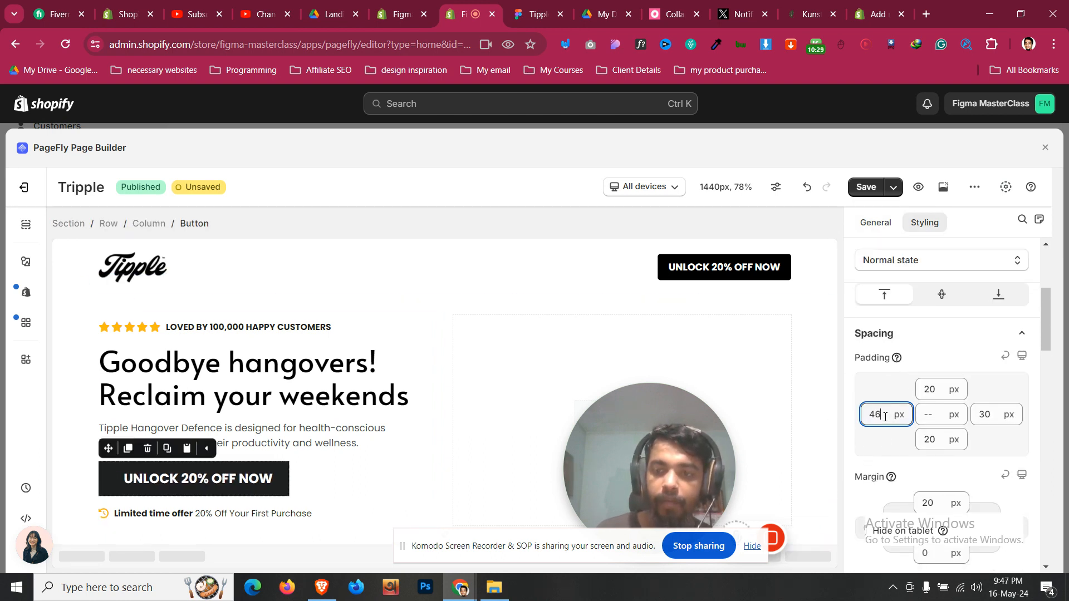
click(987, 418)
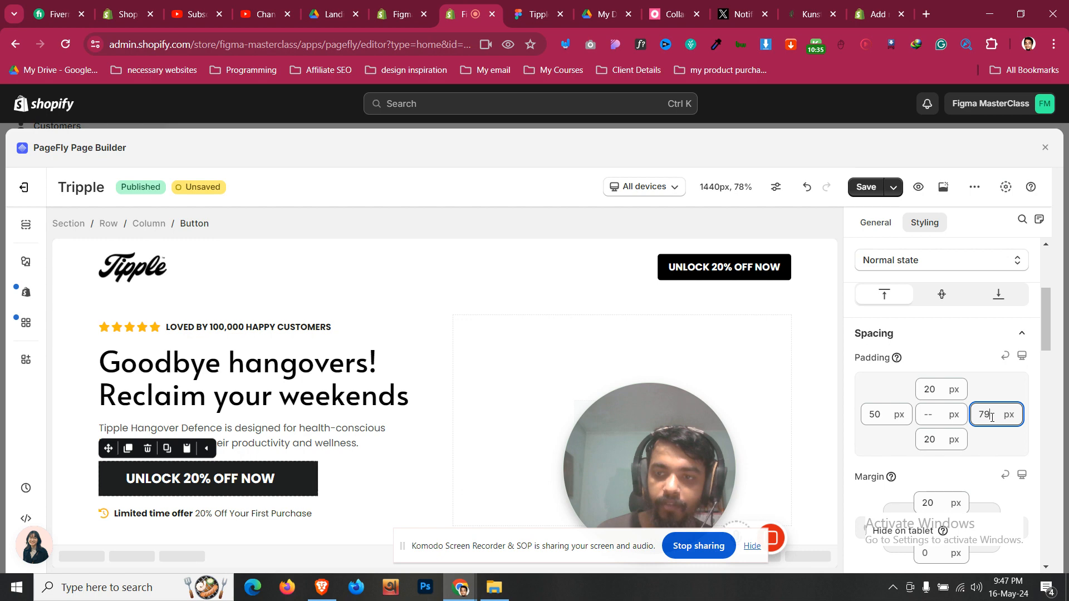
click(877, 416)
scroll(879, 419, up, 20)
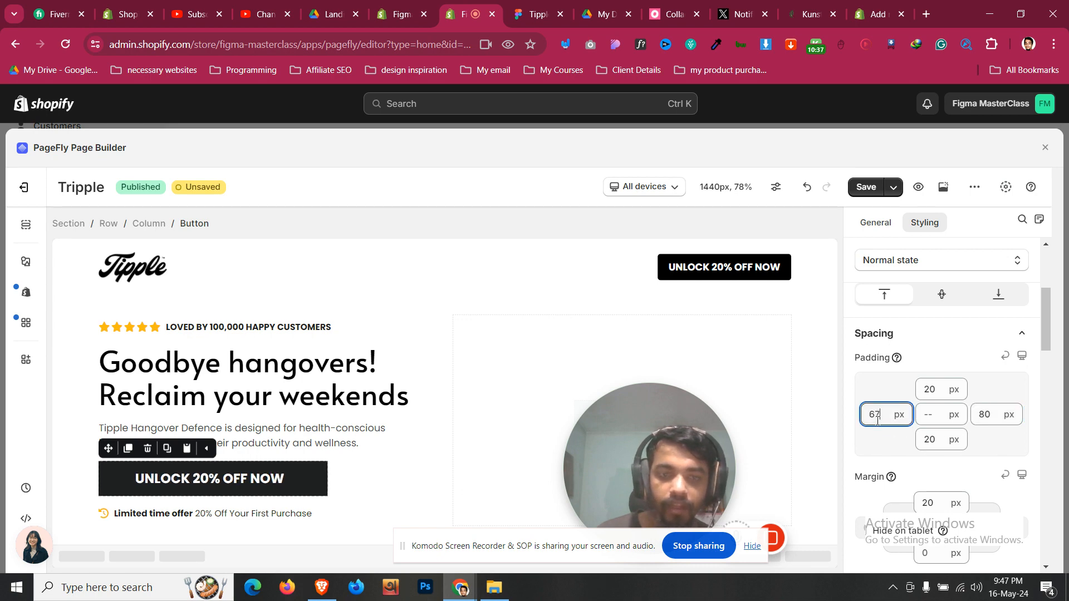
scroll(879, 418, up, 4)
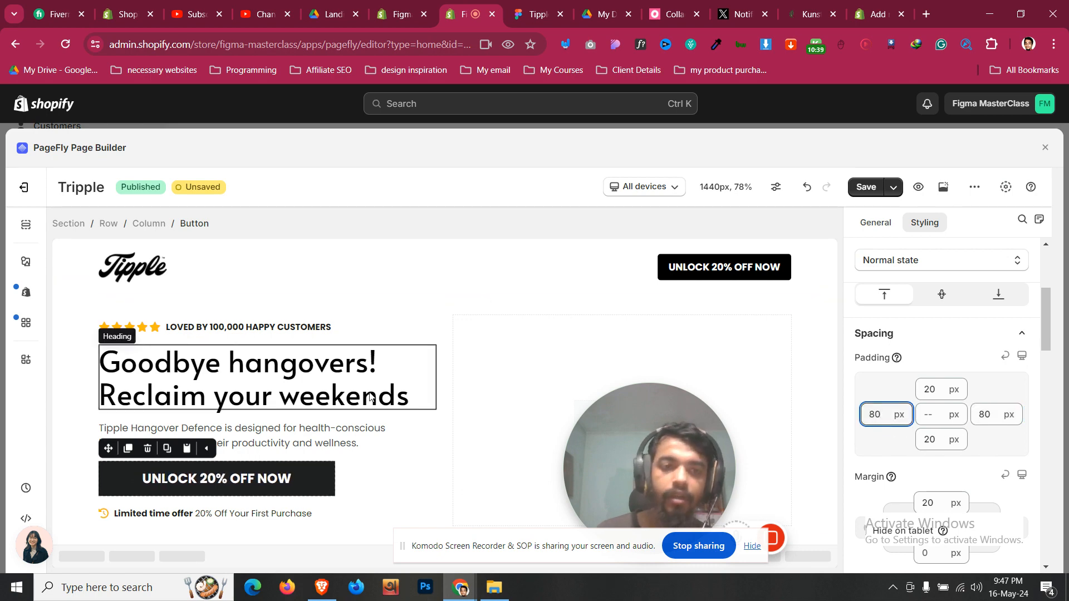
- Switch to the Figma design and inspect the desktop hero's product image, portrait image and 20% OFF badge
click(77, 385)
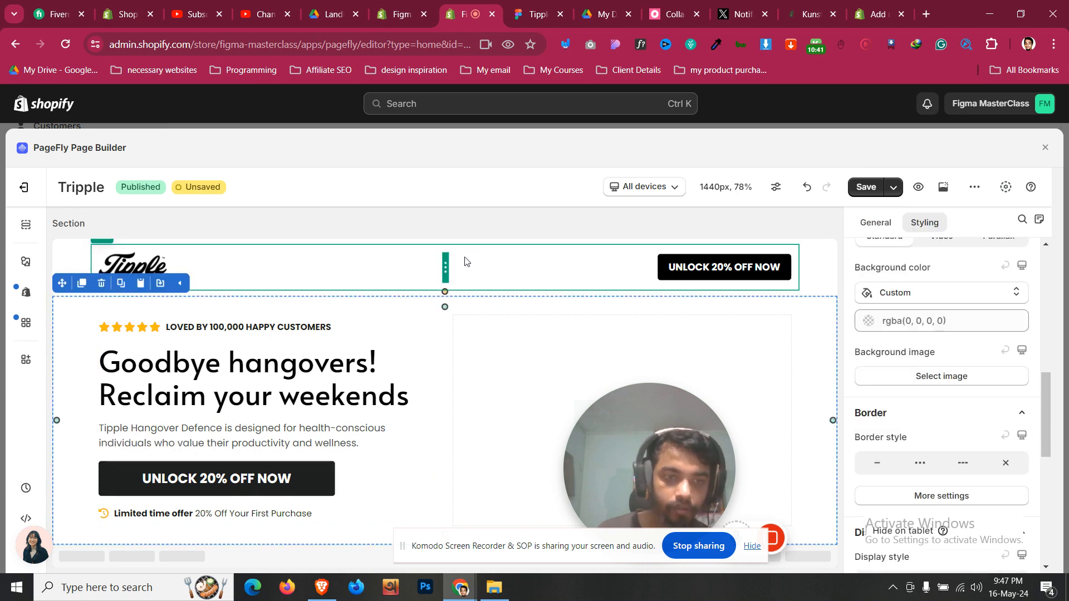
key(ctrl+Tab)
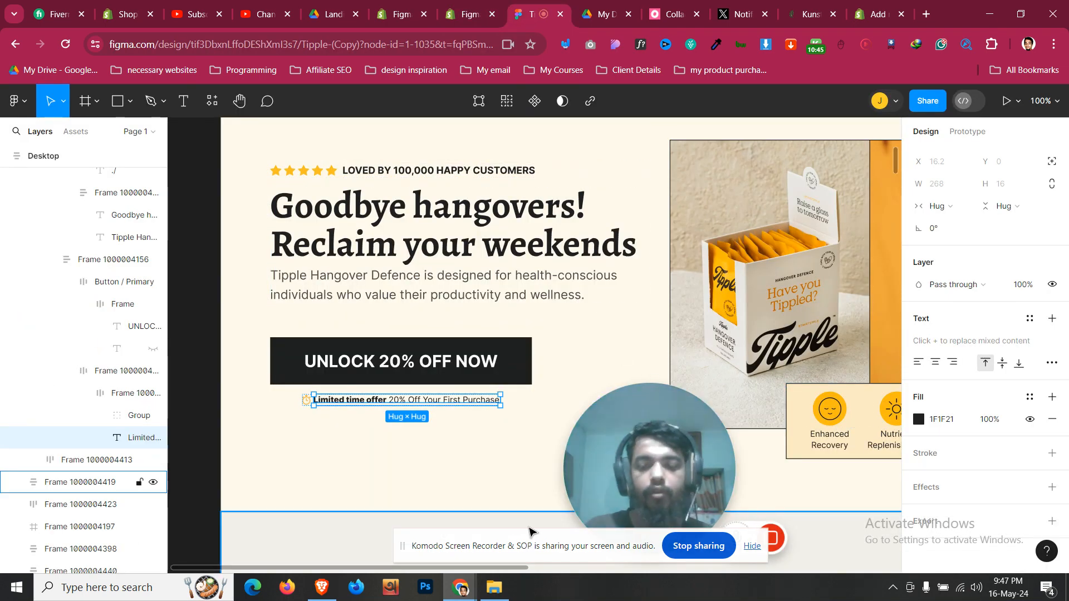
key(minus)
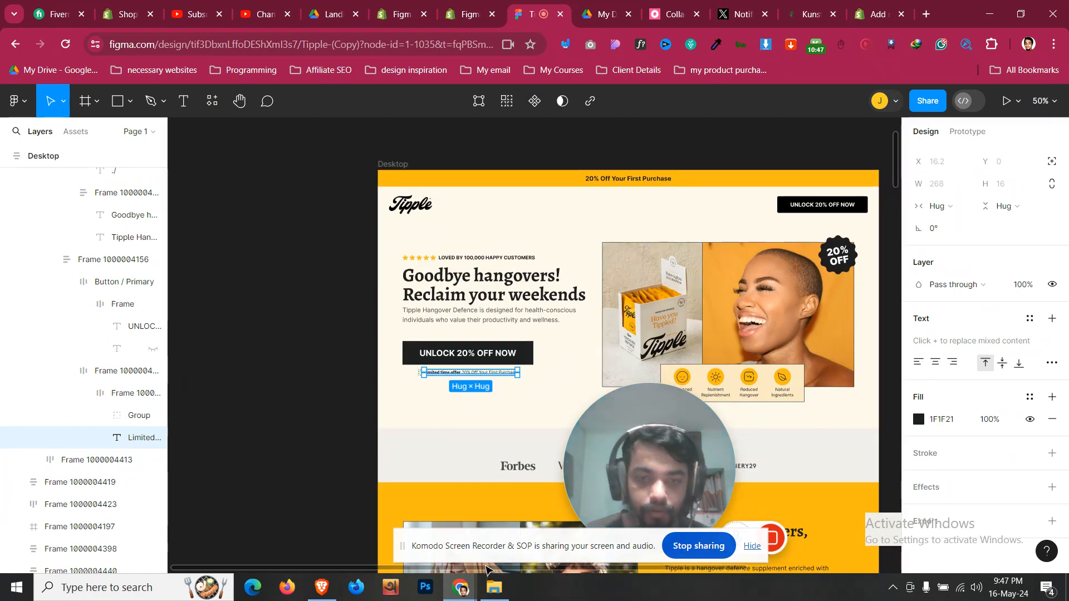
drag(487, 568, 637, 547)
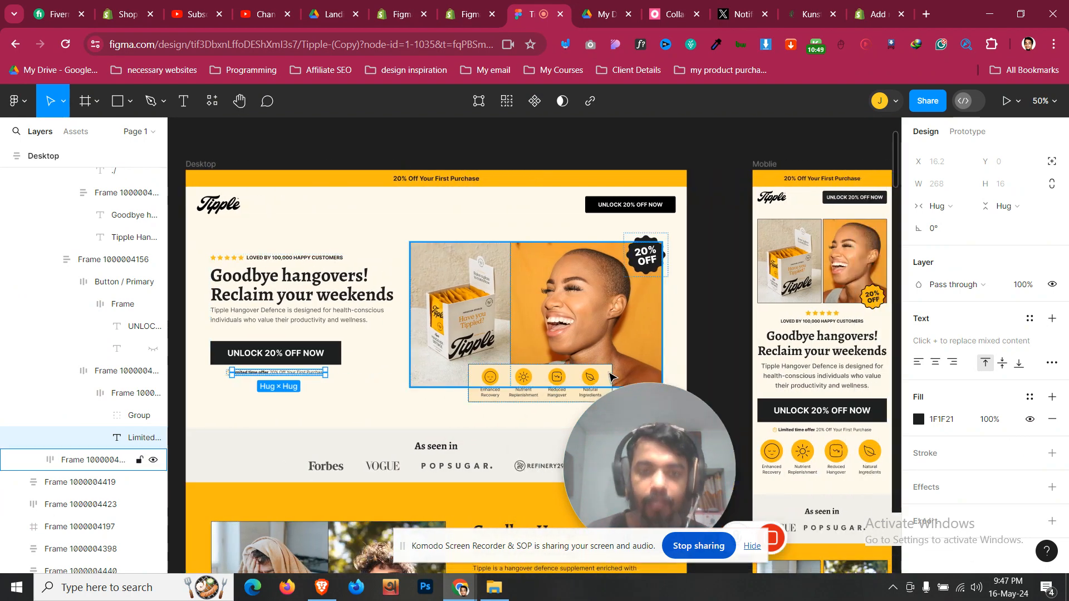
click(576, 330)
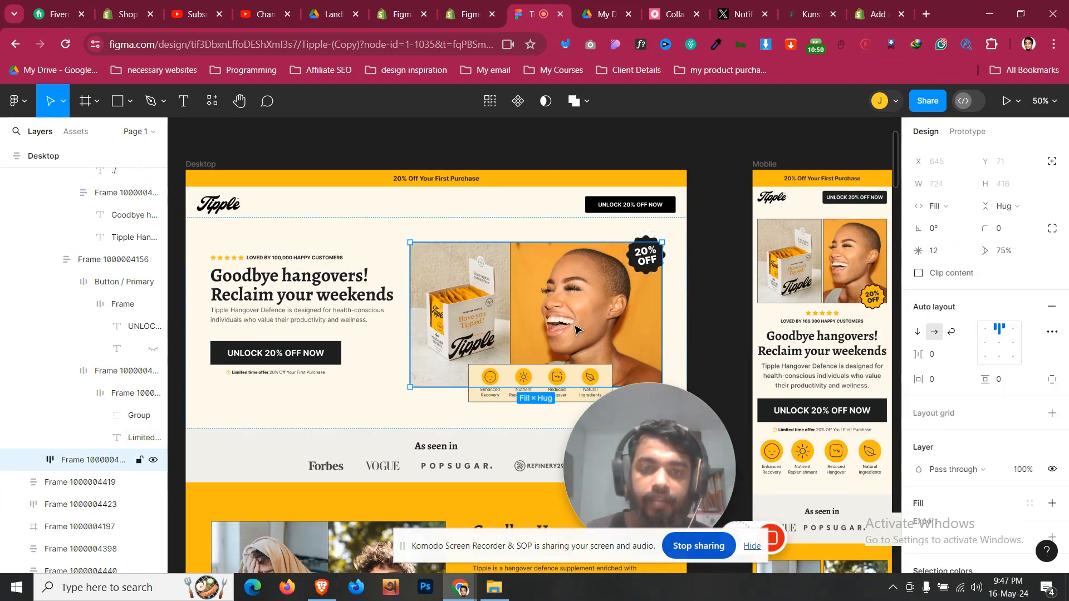
double_click(646, 262)
click(600, 272)
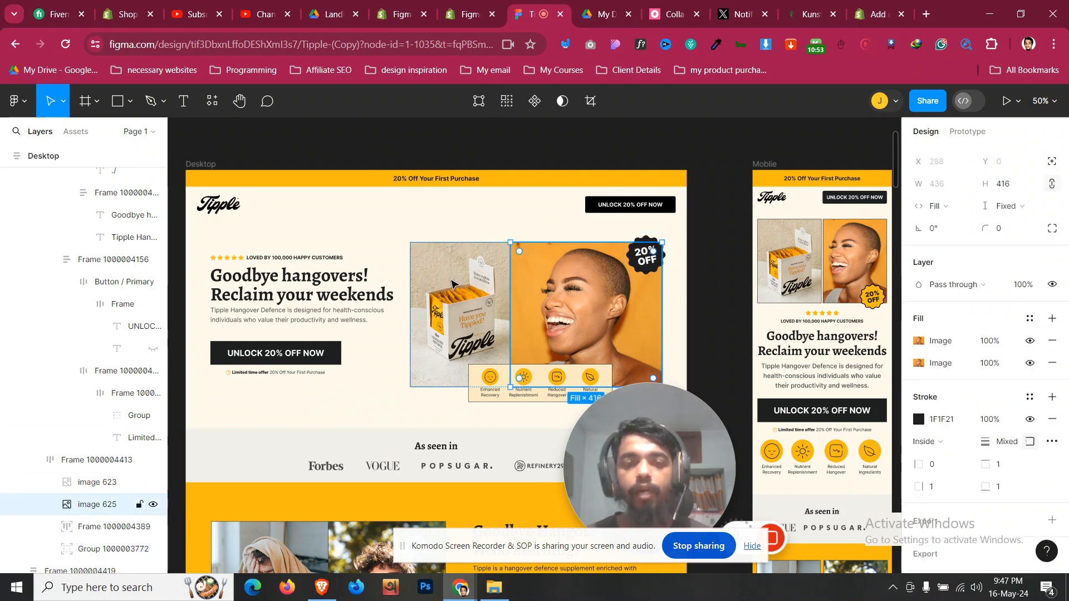
click(442, 283)
click(565, 287)
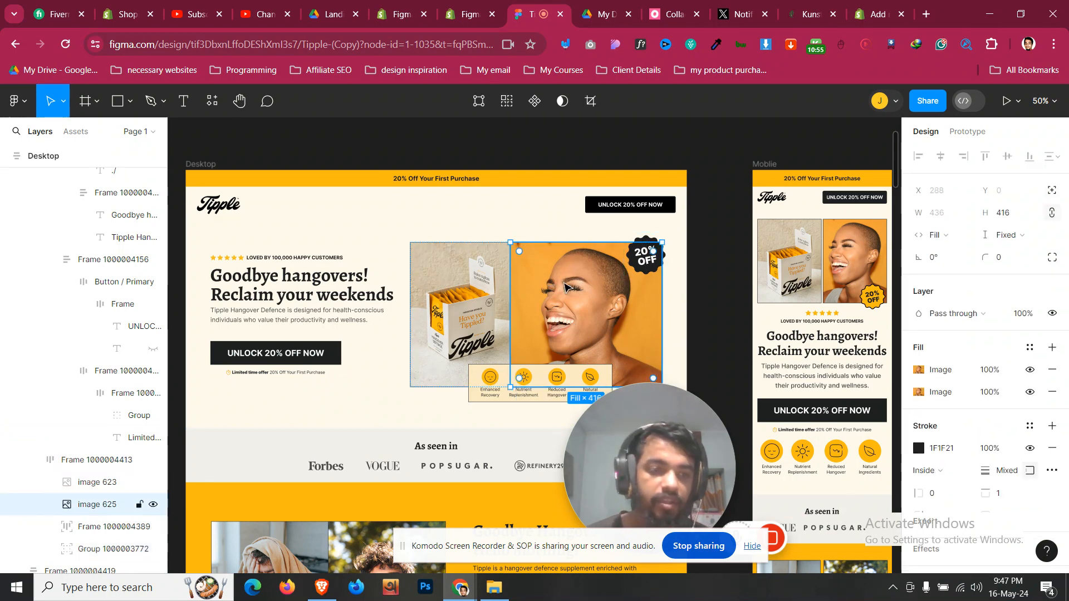
click(644, 253)
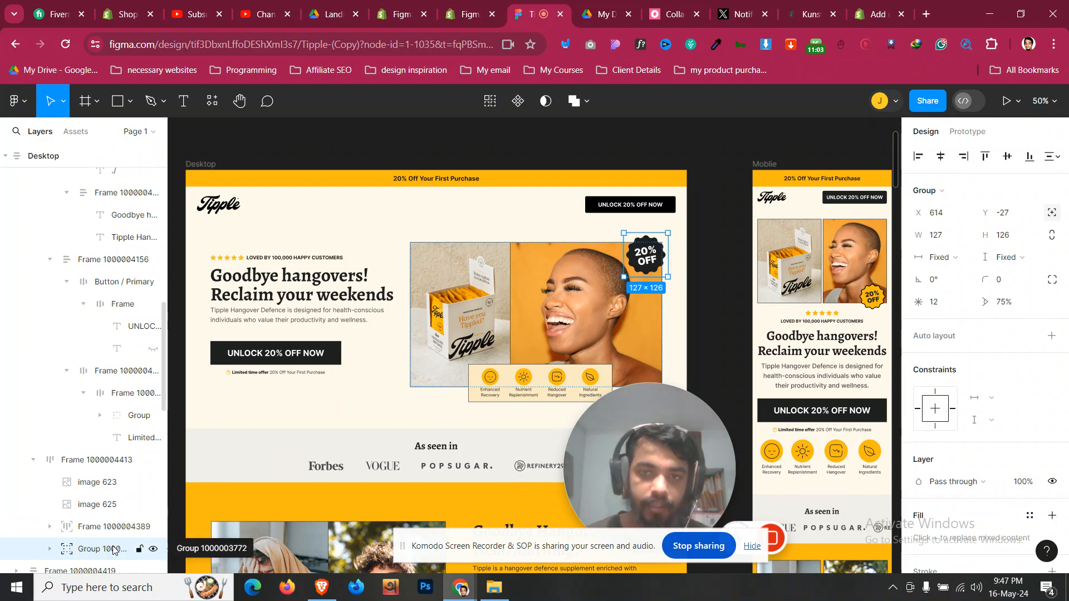
ctrl+click(114, 504)
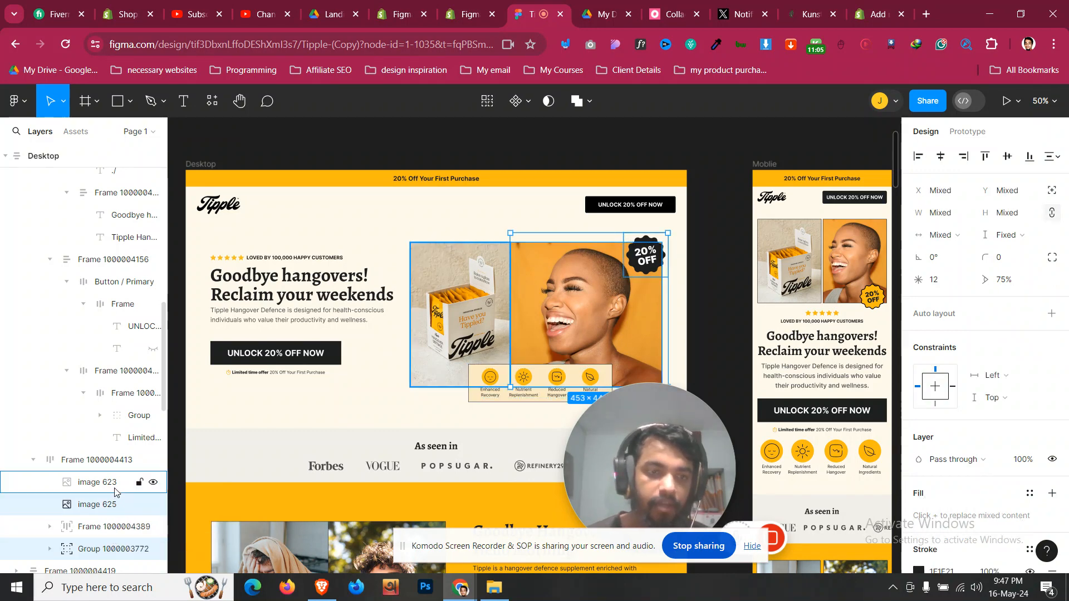
ctrl+click(115, 491)
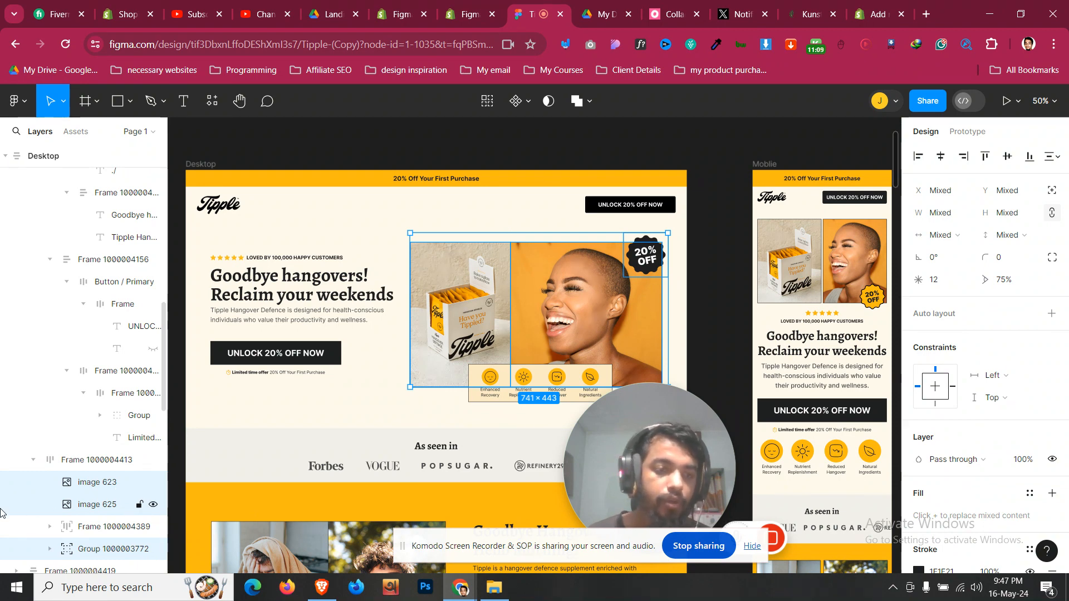
click(3, 512)
- Group the desktop hero's product image and portrait image with the 20% OFF badge, leaving out the benefits strip
click(97, 483)
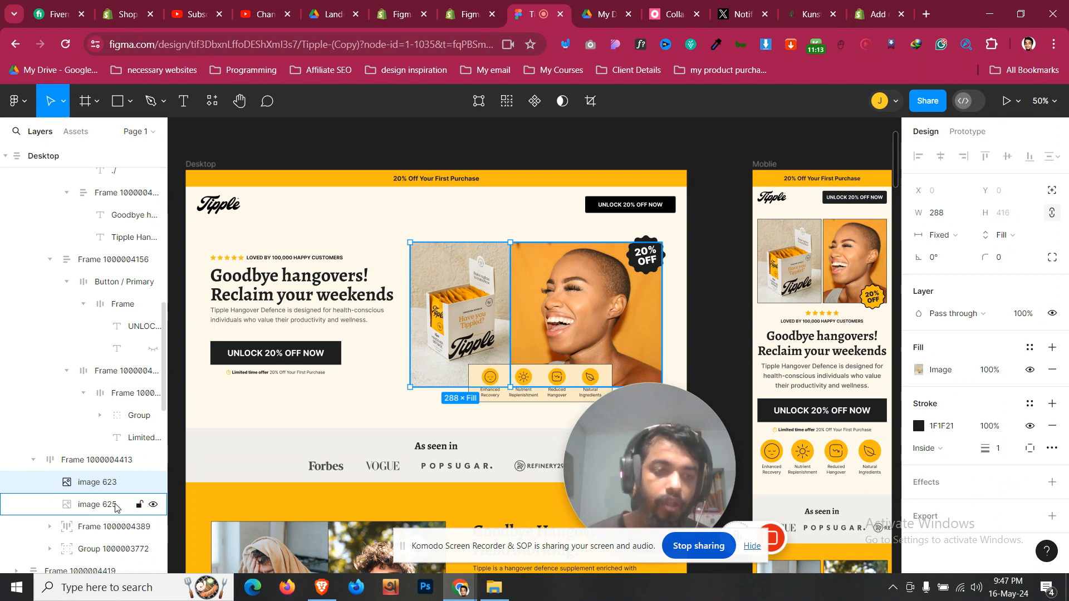
shift+click(116, 505)
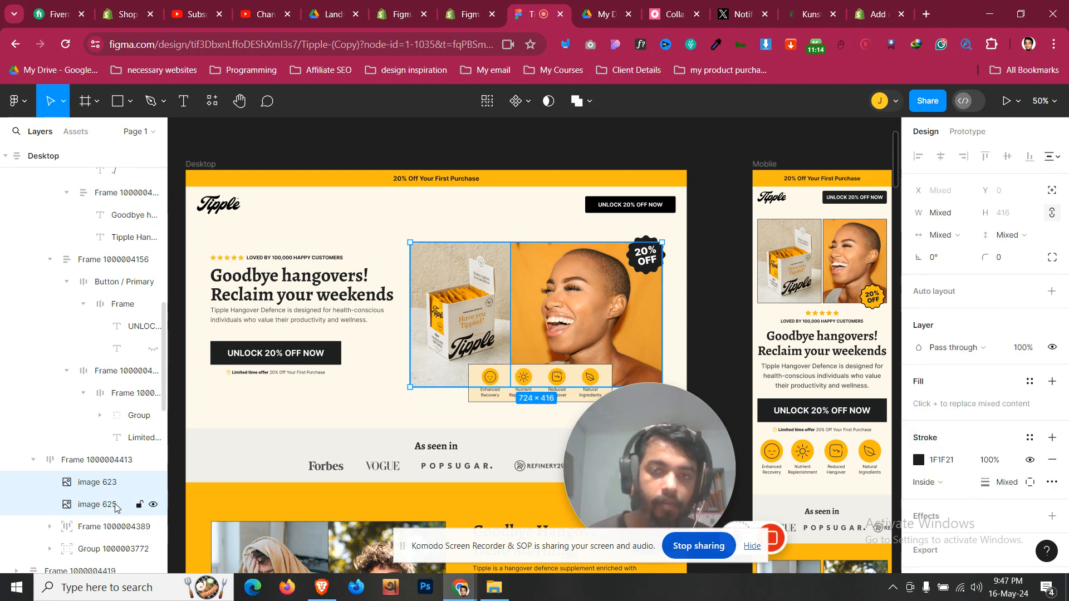
shift+click(110, 550)
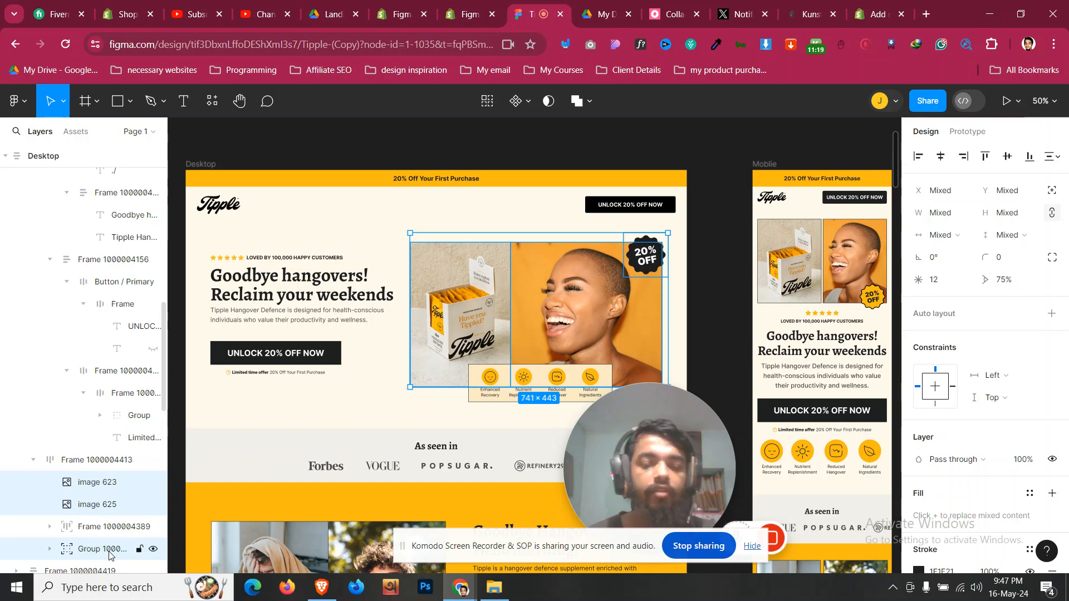
key(ctrl+g)
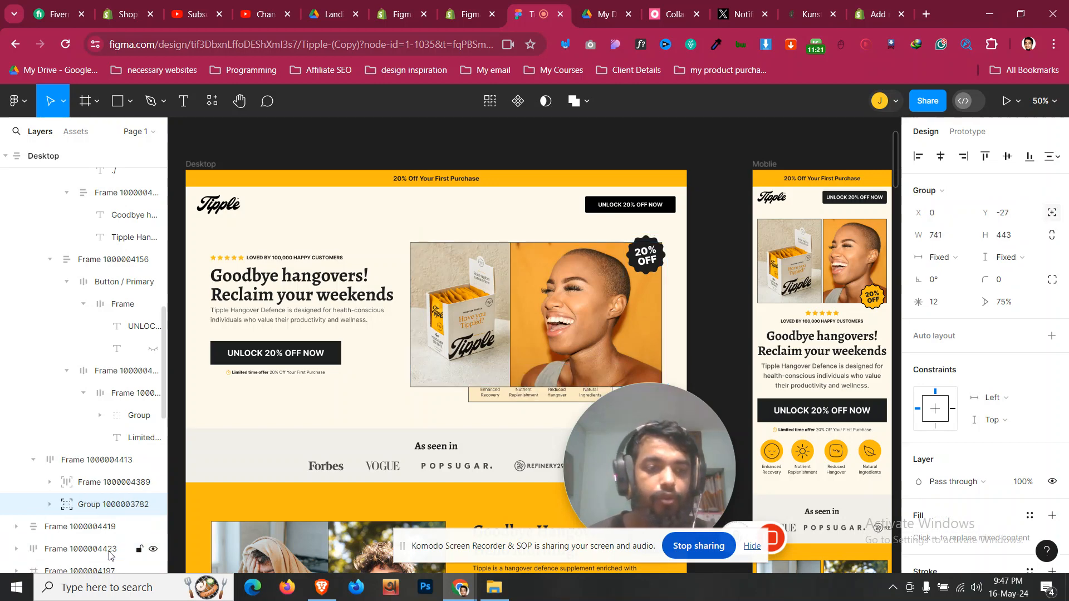
- Rename the group of hero images and badge as "first section 20% off with images"
double_click(105, 504)
text(first section 20%)
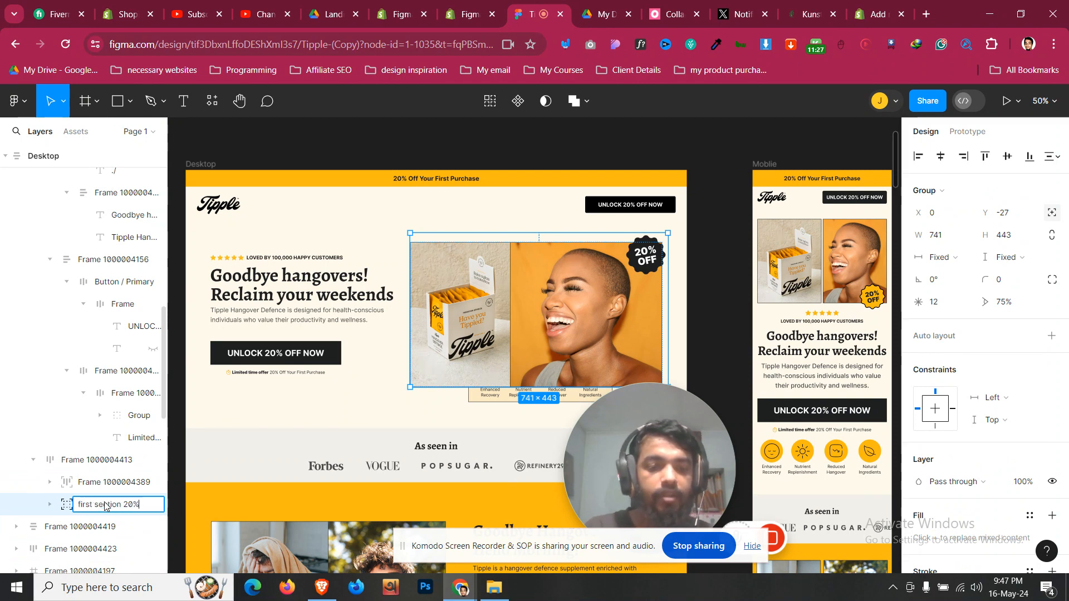
text( off with images)
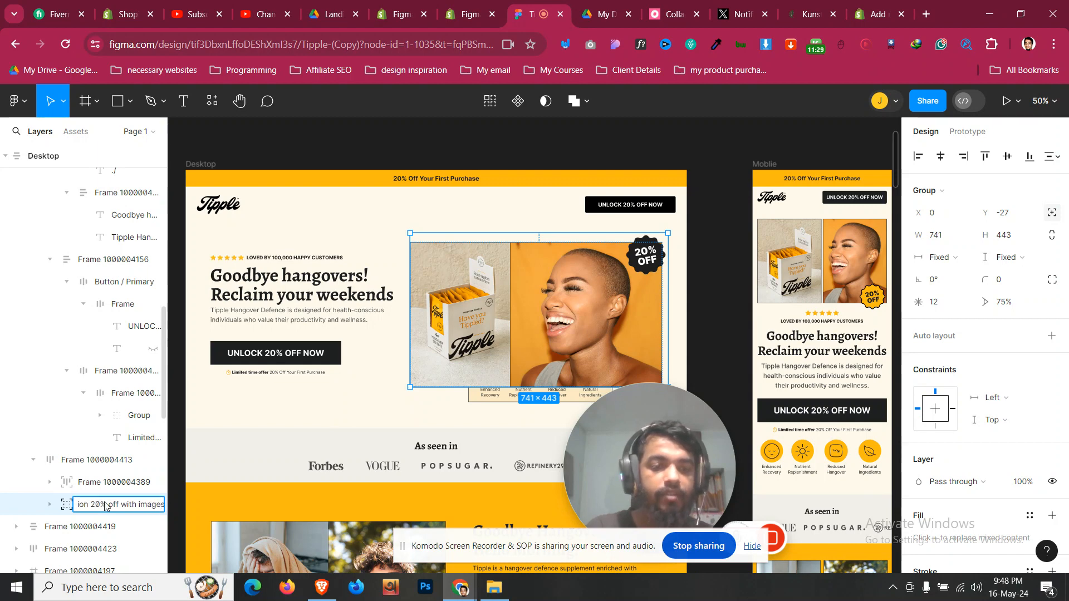
key(Return)
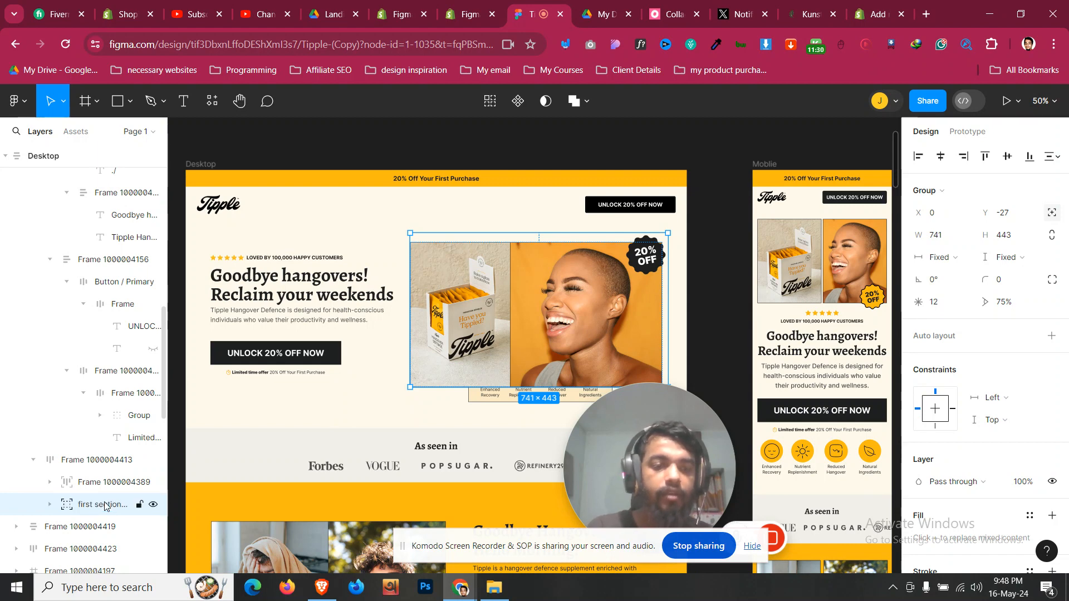
- Toggle the image group's visibility to check it, and reorder the layers so the group sits behind the benefits strip
click(154, 505)
click(154, 506)
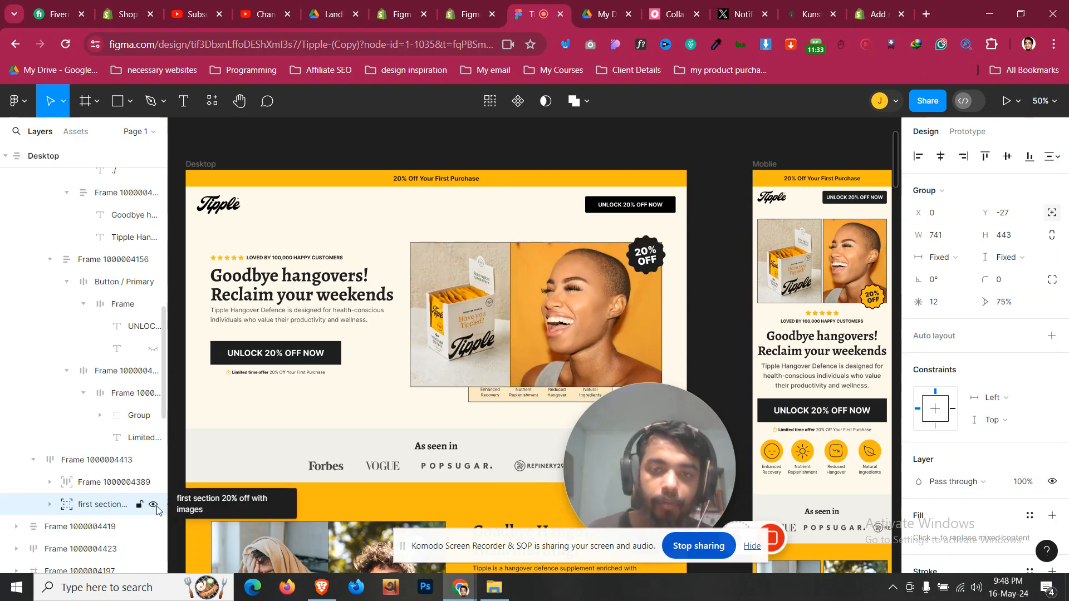
drag(128, 505, 108, 478)
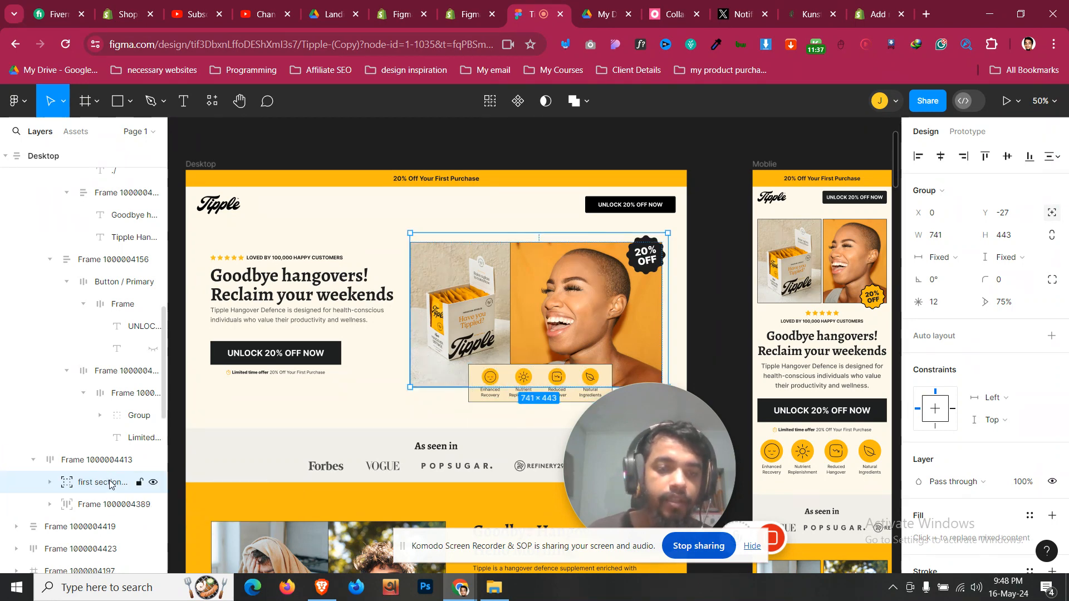
- Export the "first section 20% off with images" group as a PNG at 1x
scroll(1010, 457, down, 5)
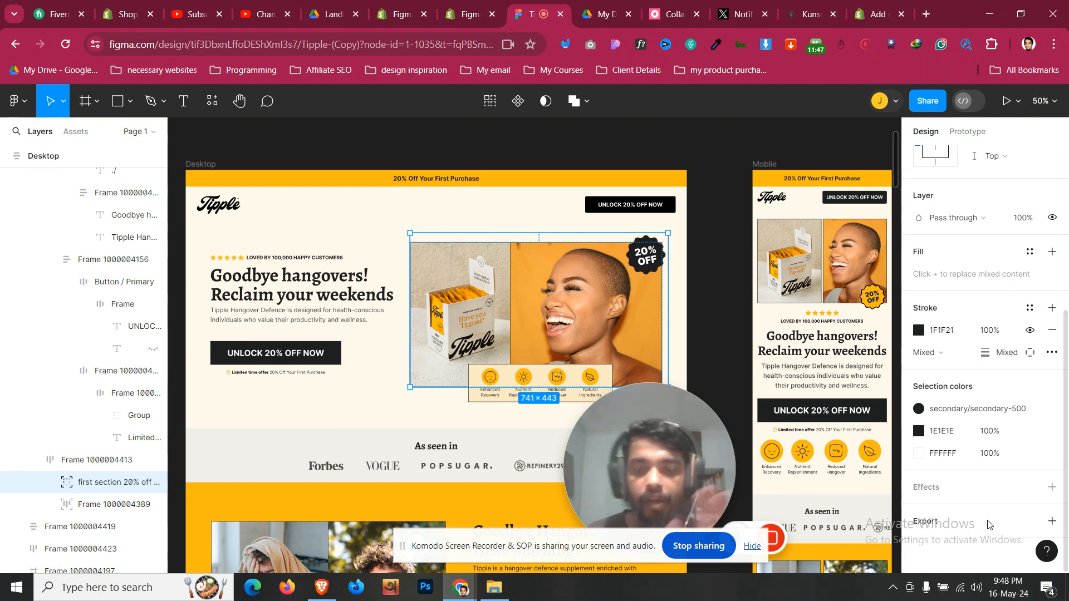
click(990, 526)
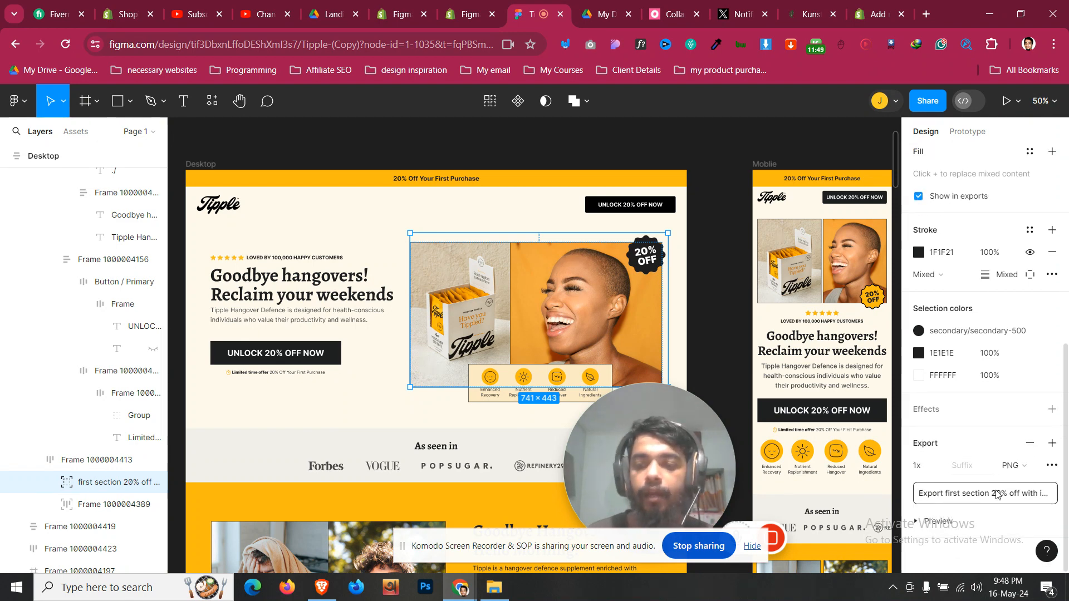
click(997, 494)
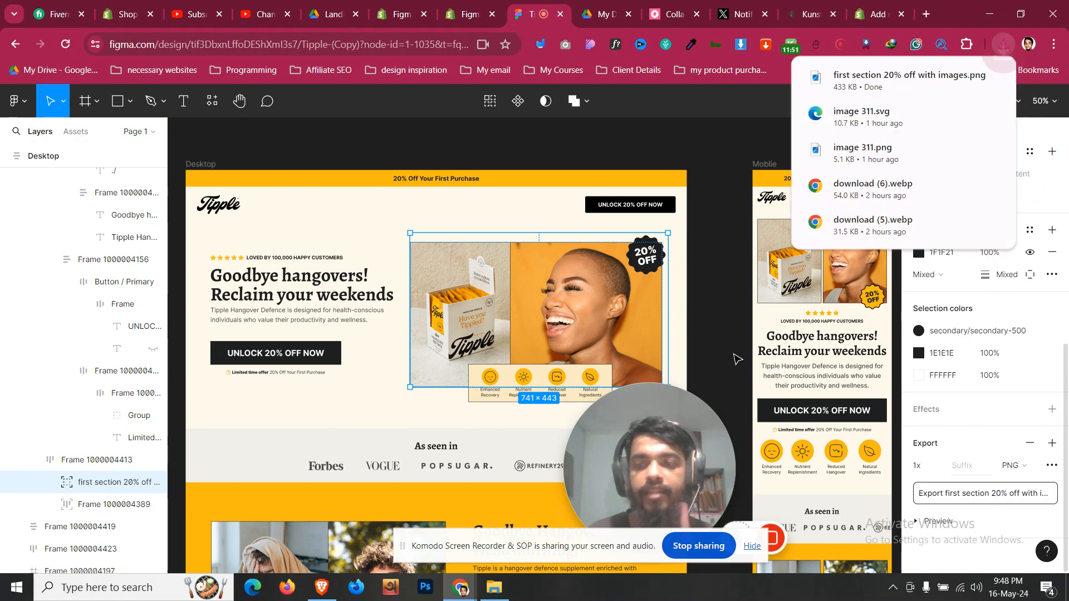
- Switch back to PageFly and add an Image element to the hero section's empty column
key(ctrl+shift+Tab)
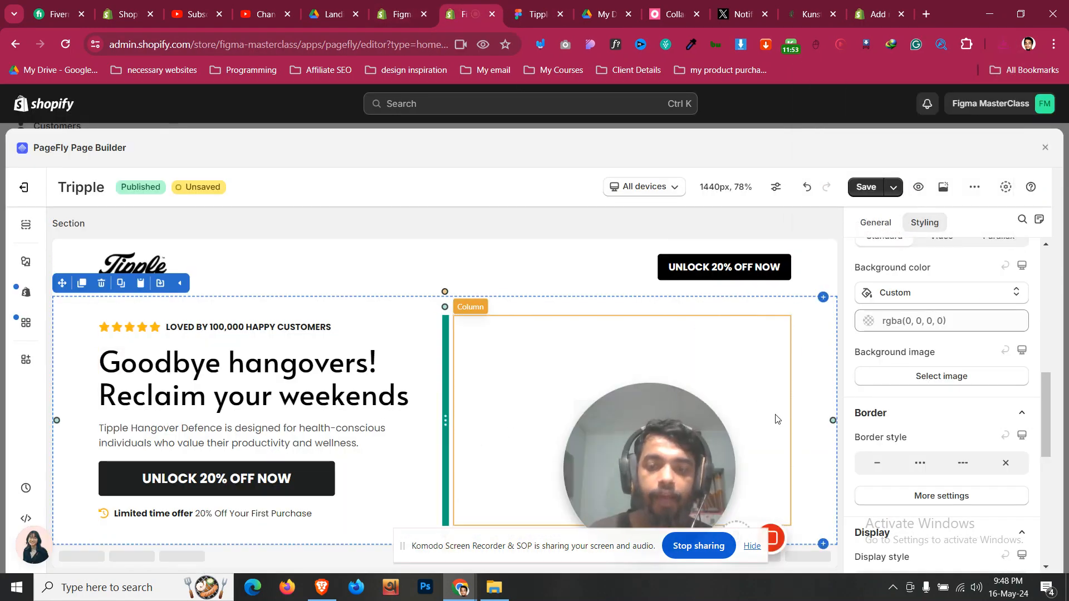
click(18, 262)
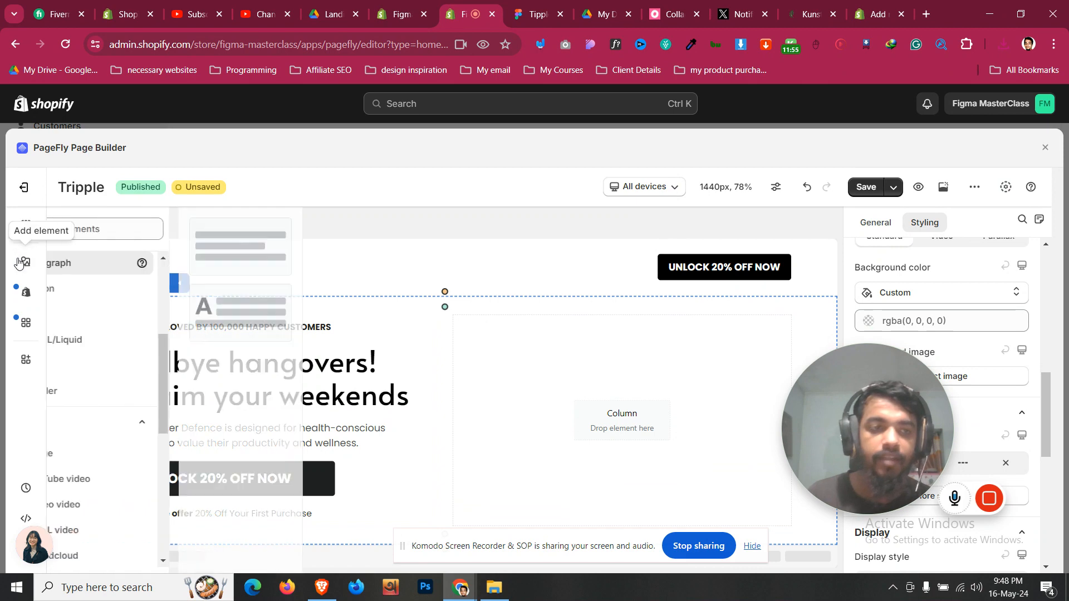
scroll(133, 390, down, 2)
click(95, 390)
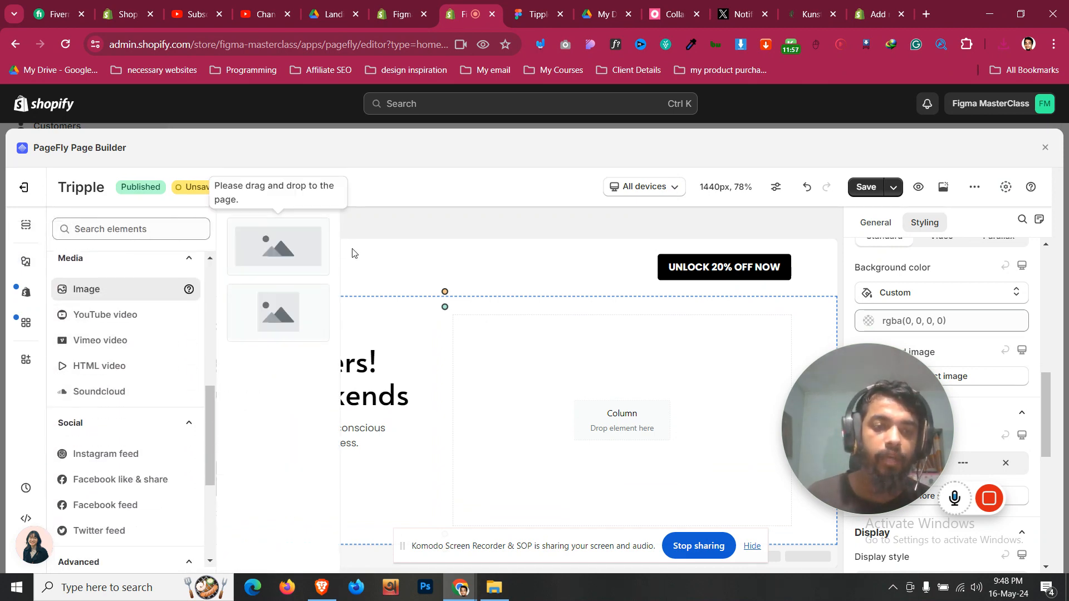
drag(300, 265, 566, 386)
- Upload "first section 20% off with images.png" from Downloads and set it as the hero Image element's source
click(884, 223)
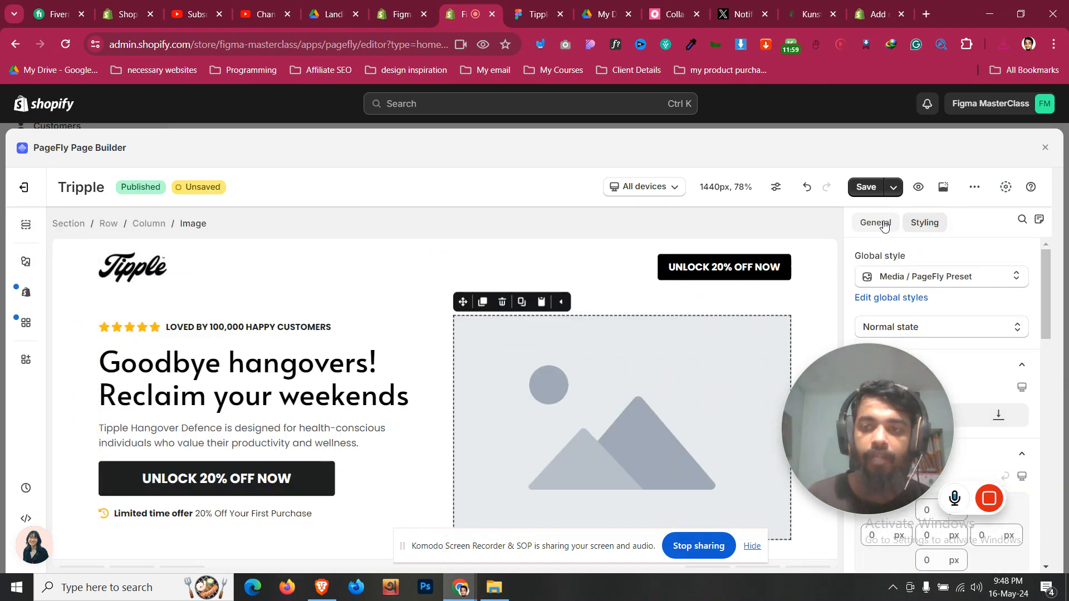
click(941, 297)
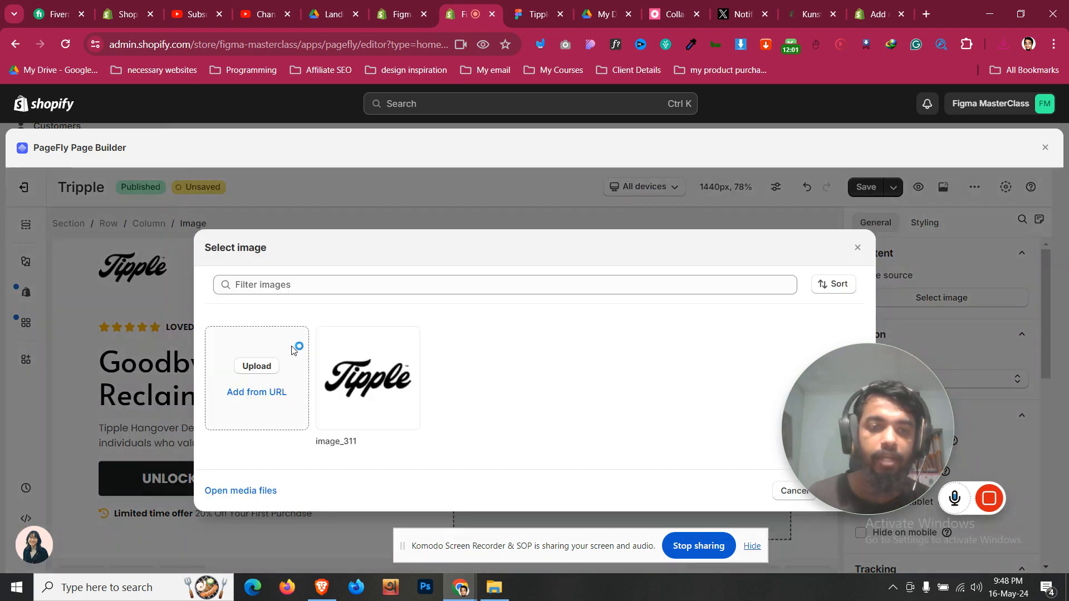
click(257, 366)
click(162, 114)
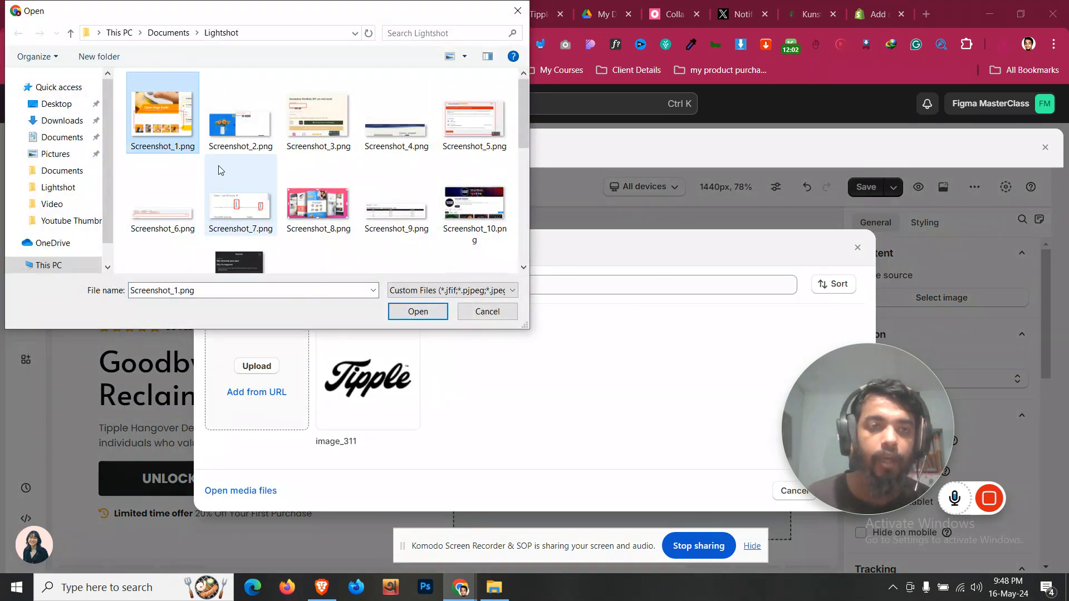
click(62, 120)
click(162, 114)
click(418, 311)
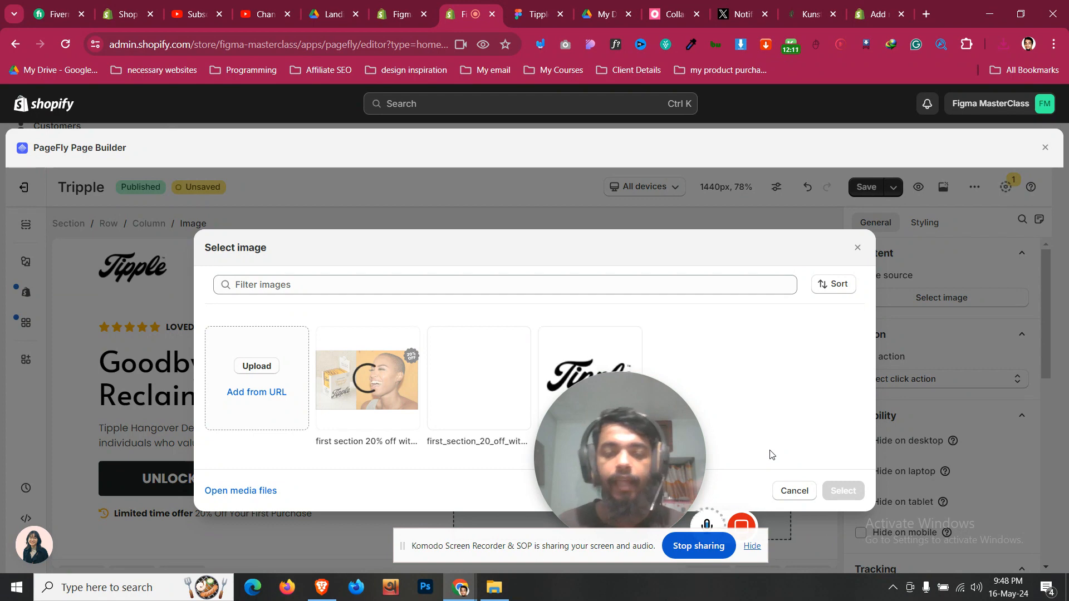
click(416, 406)
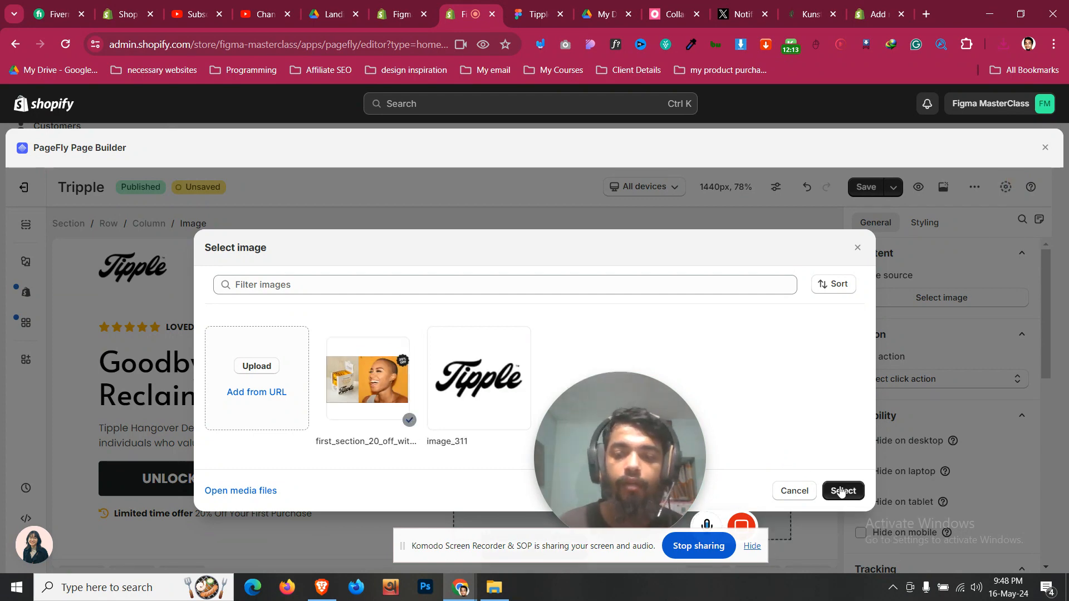
click(842, 491)
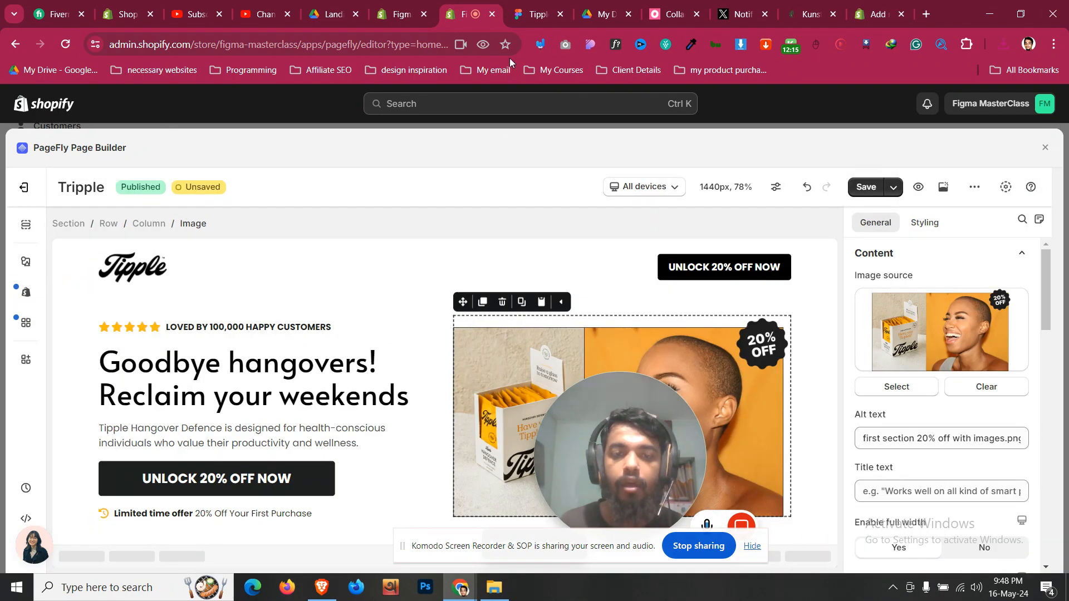
- Switch to Figma and inspect the benefits strip overlapping the lower edge of the hero images
drag(606, 475, 746, 252)
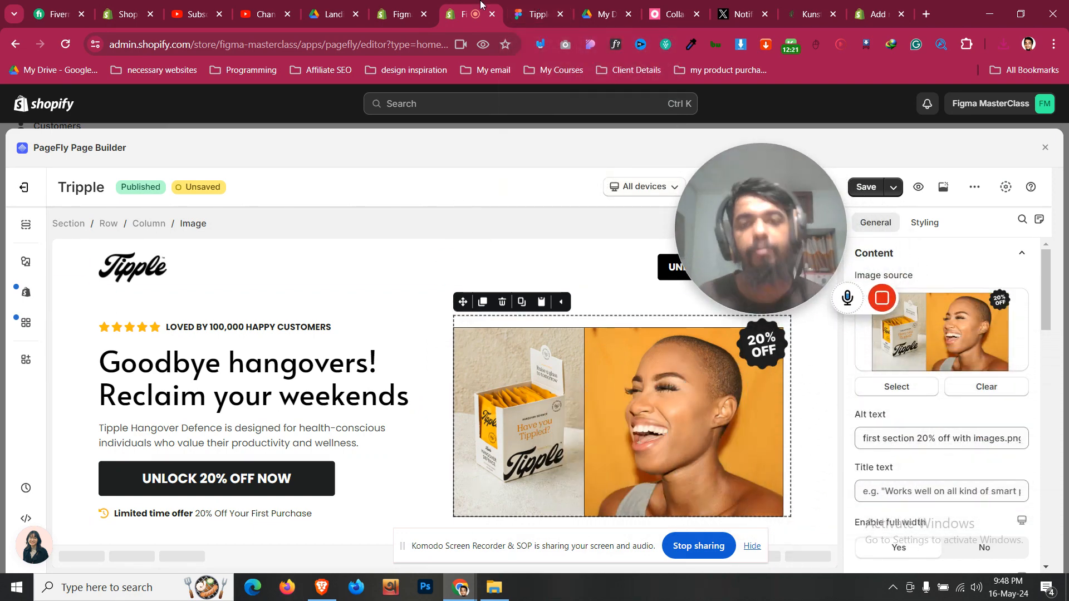
click(528, 4)
click(473, 420)
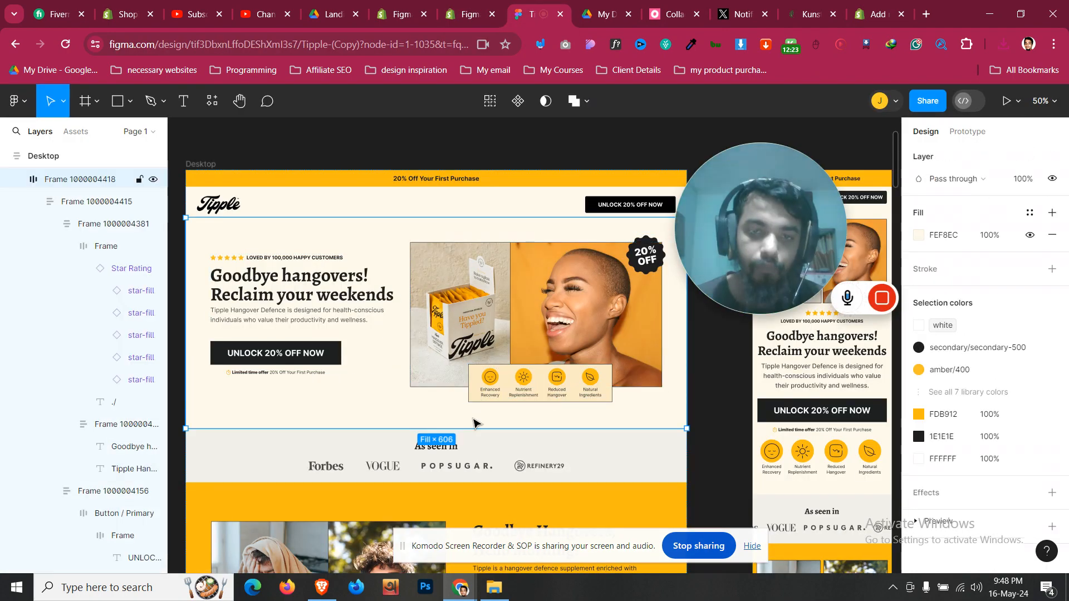
double_click(475, 393)
double_click(477, 378)
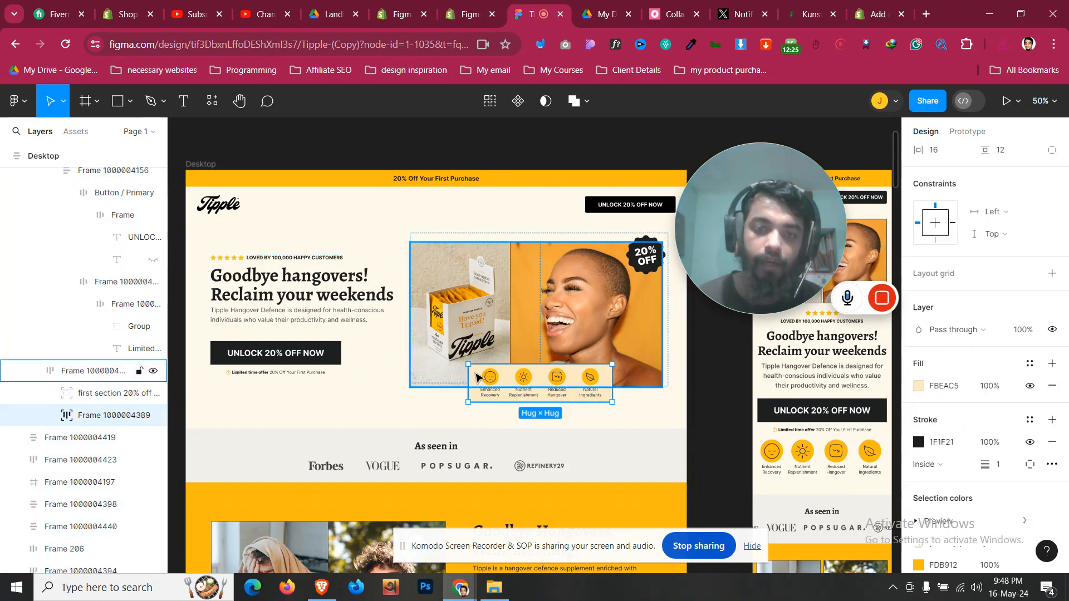
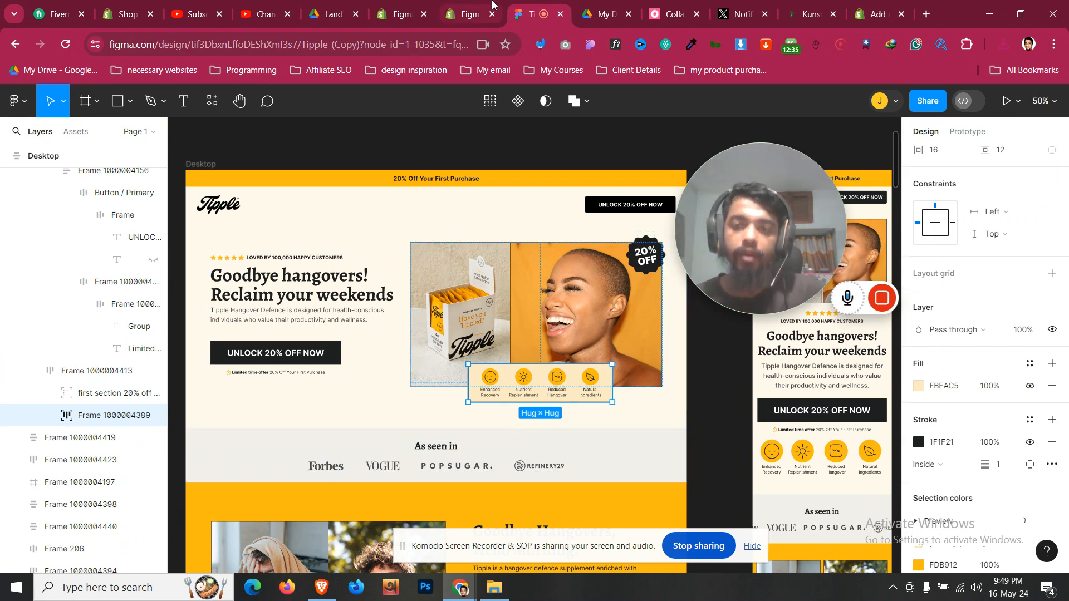
- Switch to PageFly and add a layout row with four 1/4 columns directly beneath the hero image
click(492, 5)
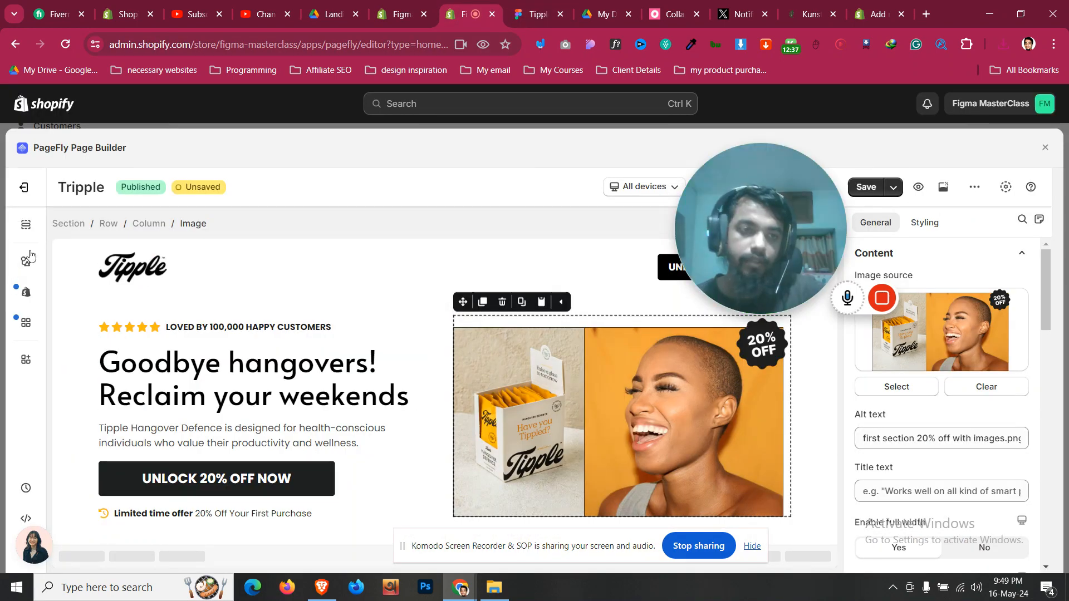
click(533, 4)
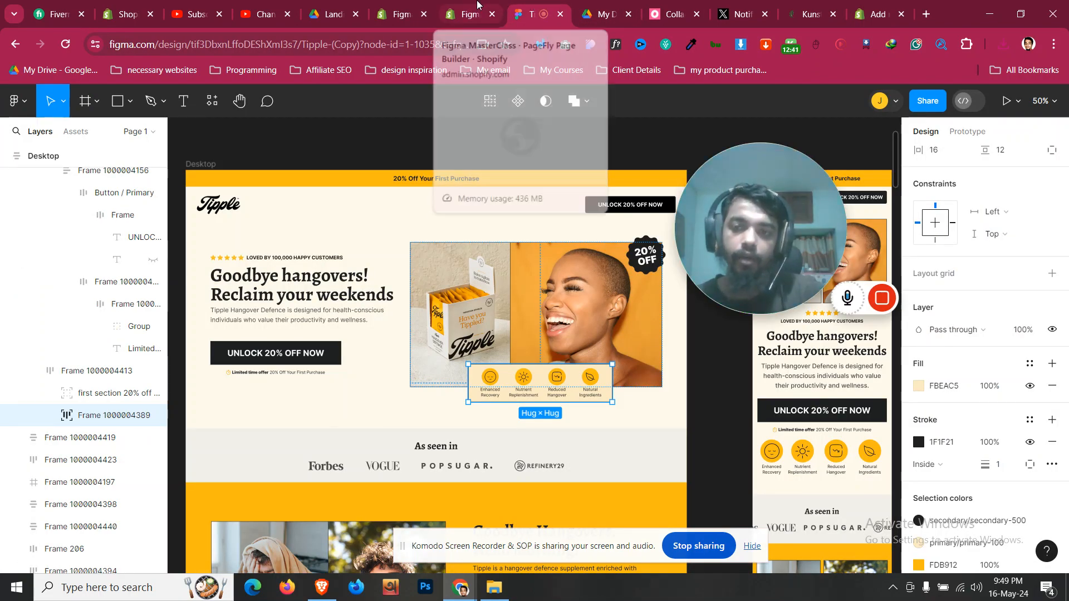
click(471, 12)
click(26, 262)
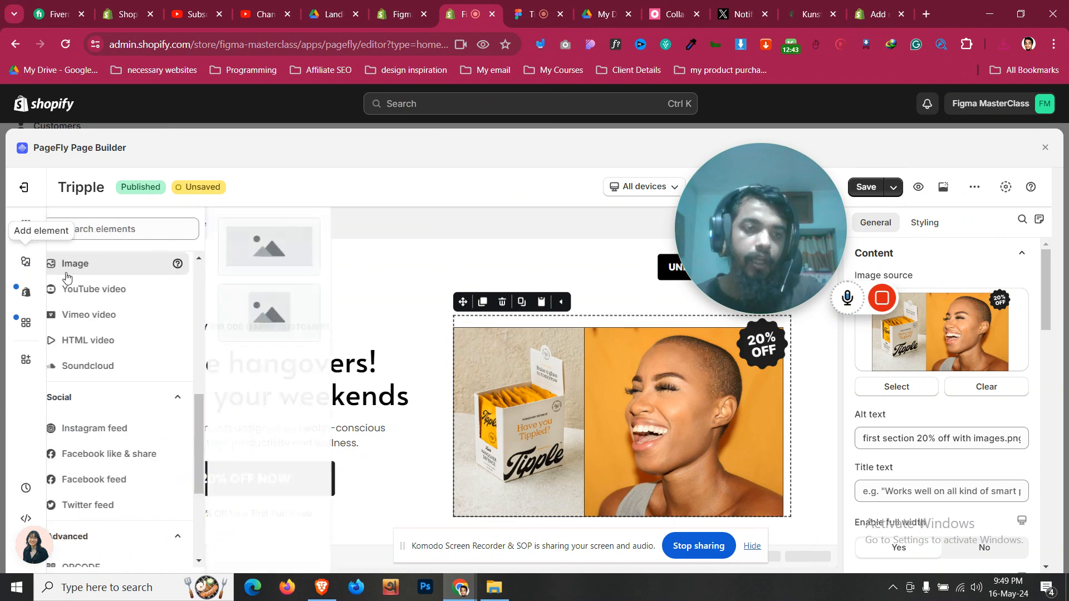
scroll(119, 297, up, 7)
click(125, 298)
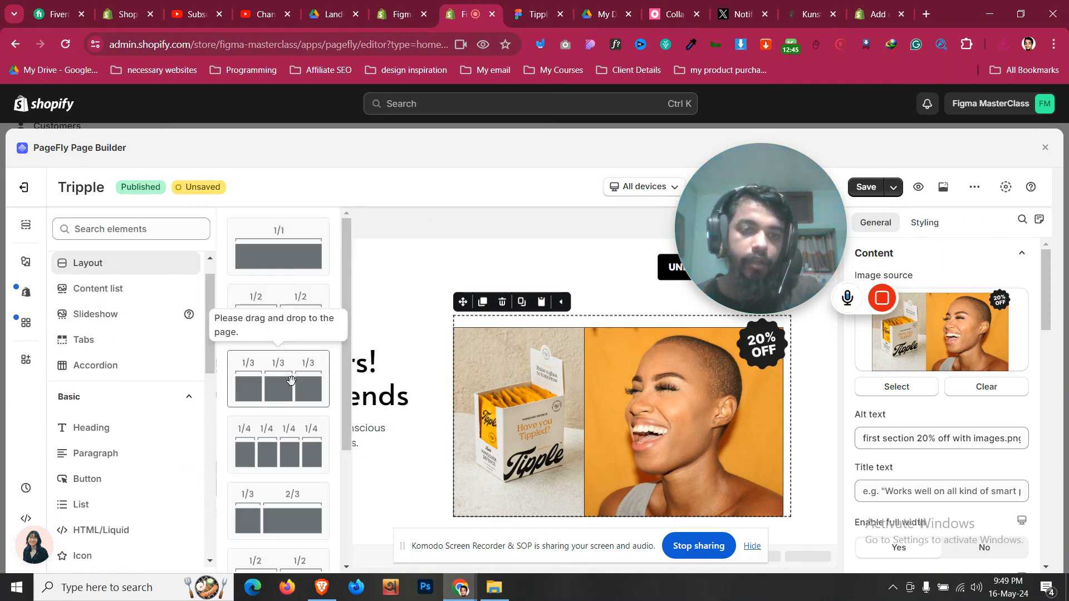
drag(265, 431, 663, 529)
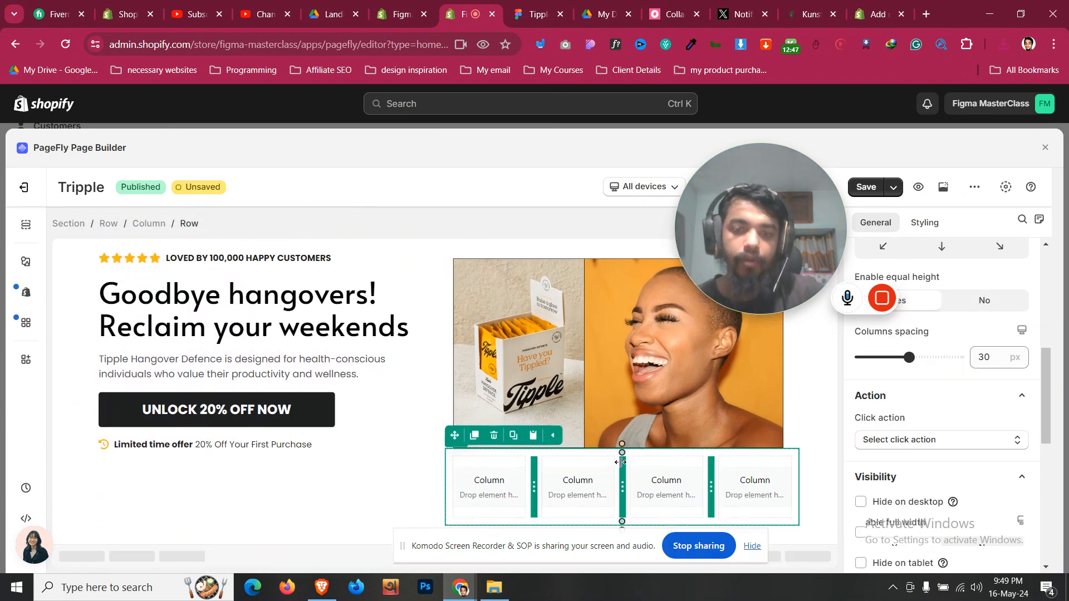
- Switch to Figma and copy the FBEAC5 fill colour of the benefits strip frame
click(555, 4)
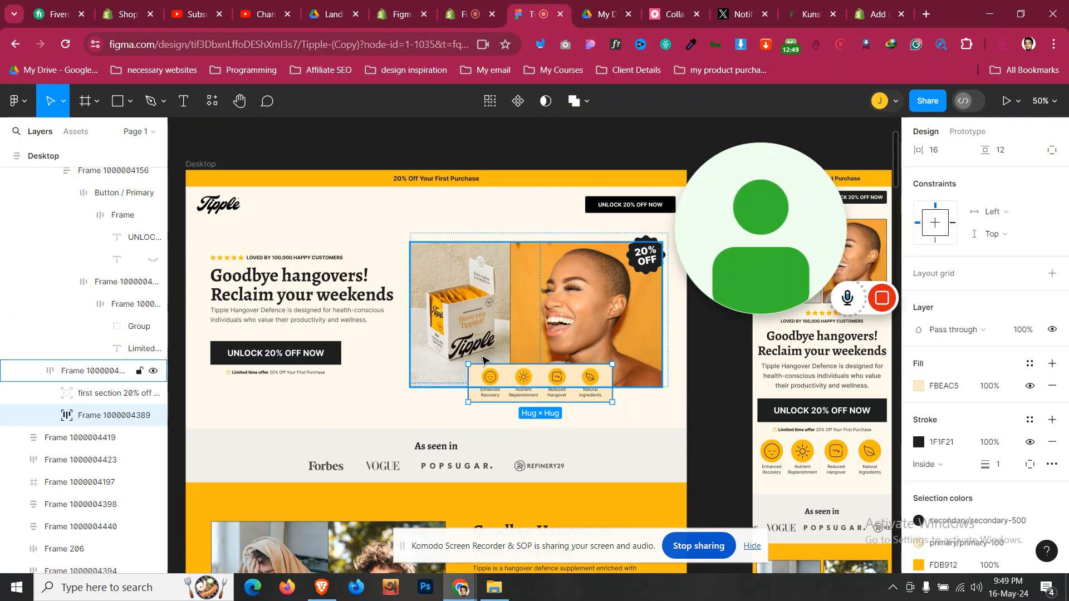
click(476, 370)
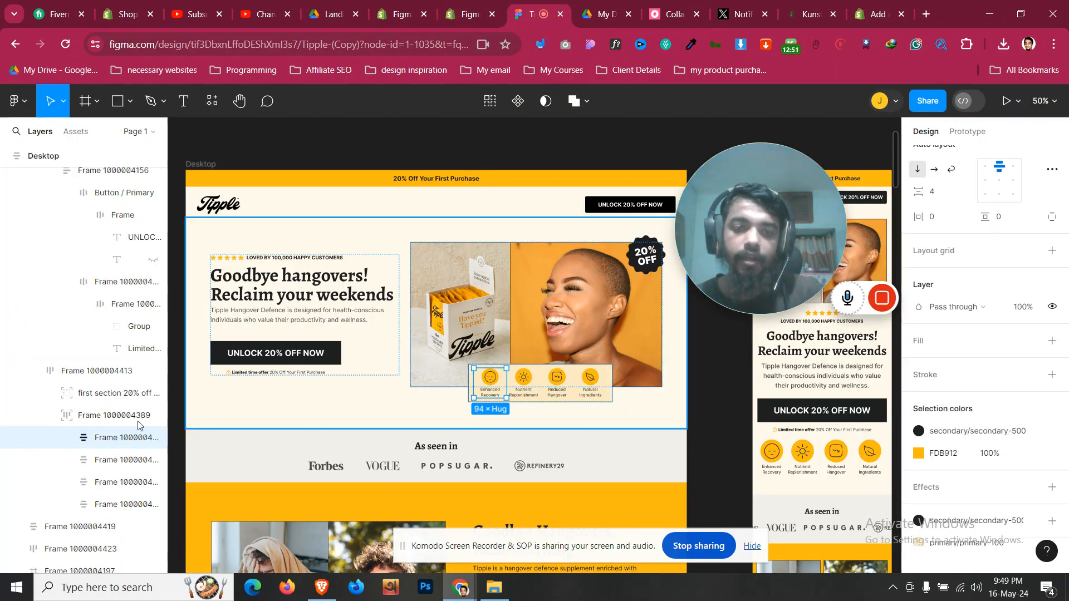
click(105, 416)
scroll(947, 363, down, 3)
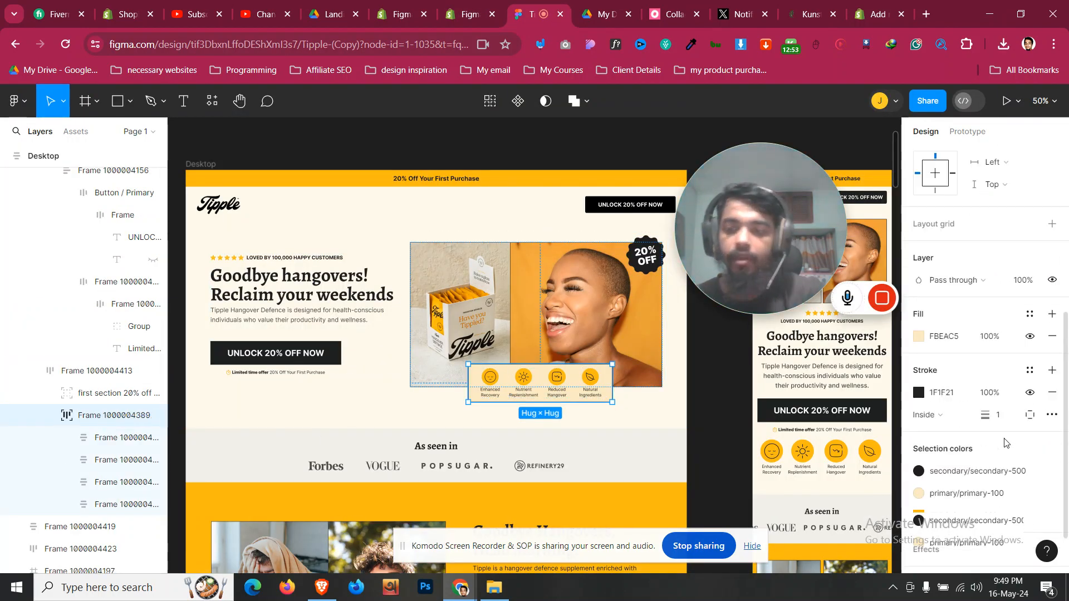
click(955, 272)
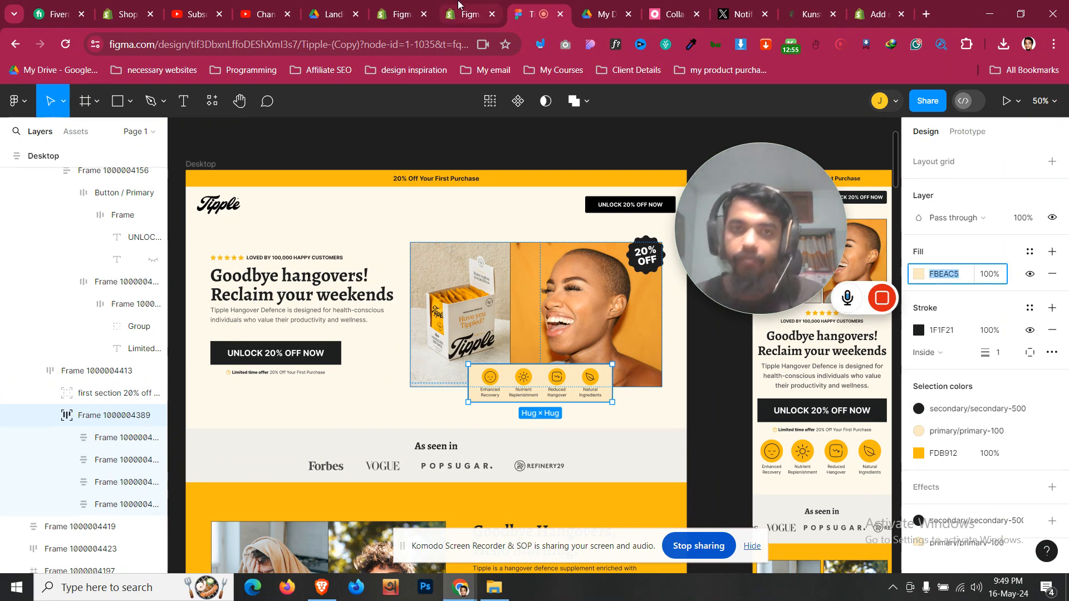
- Switch back to PageFly and set the four-column row's background colour to rgb(251, 234, 197)
click(468, 14)
click(924, 223)
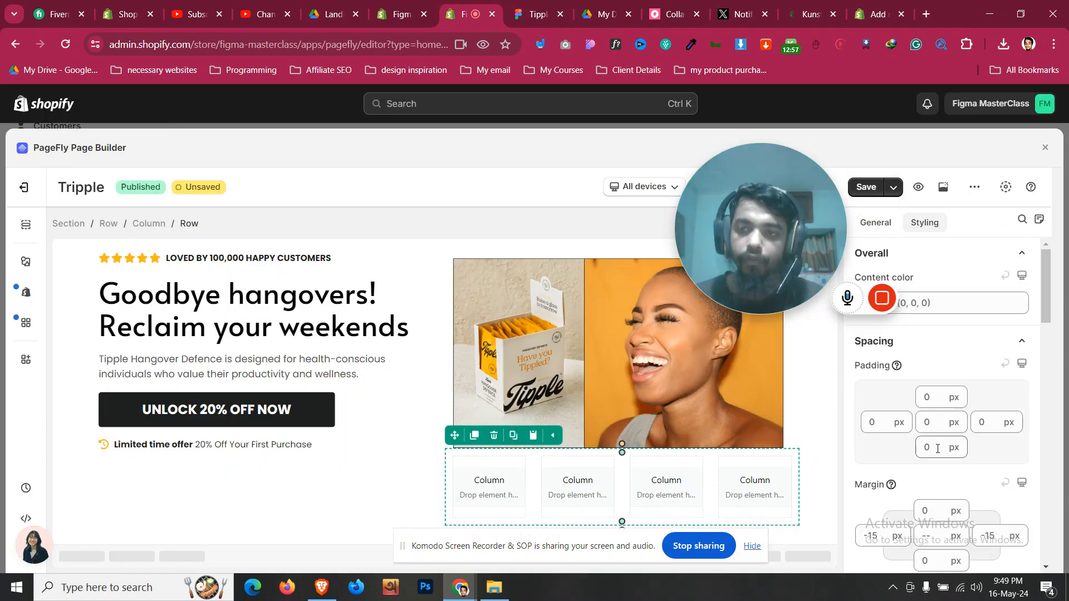
scroll(938, 448, down, 5)
scroll(924, 354, up, 1)
scroll(921, 372, down, 5)
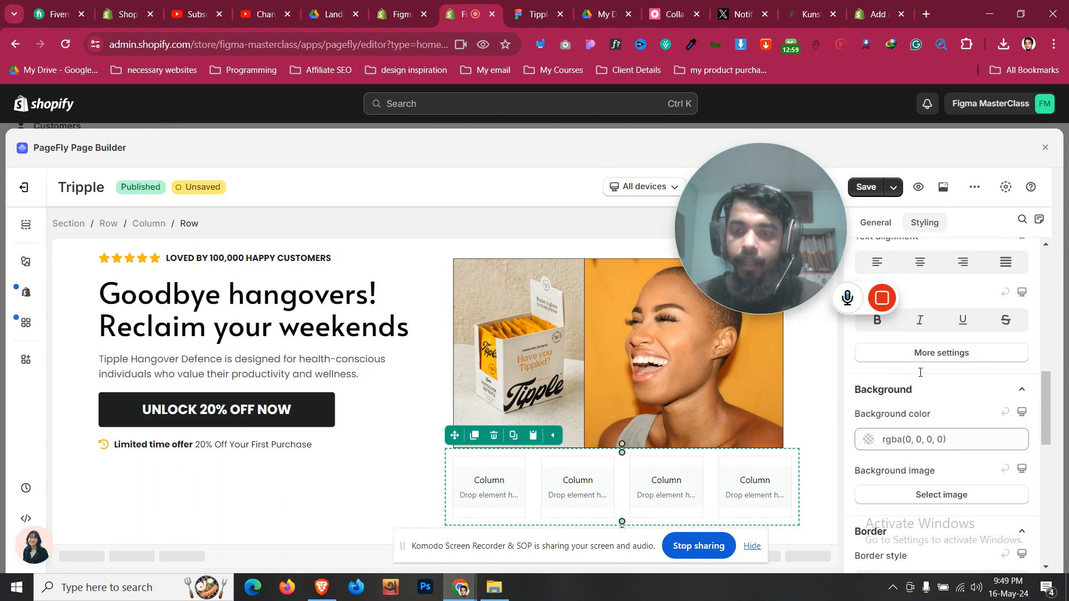
click(923, 449)
text(rgb(251, 234, 197))
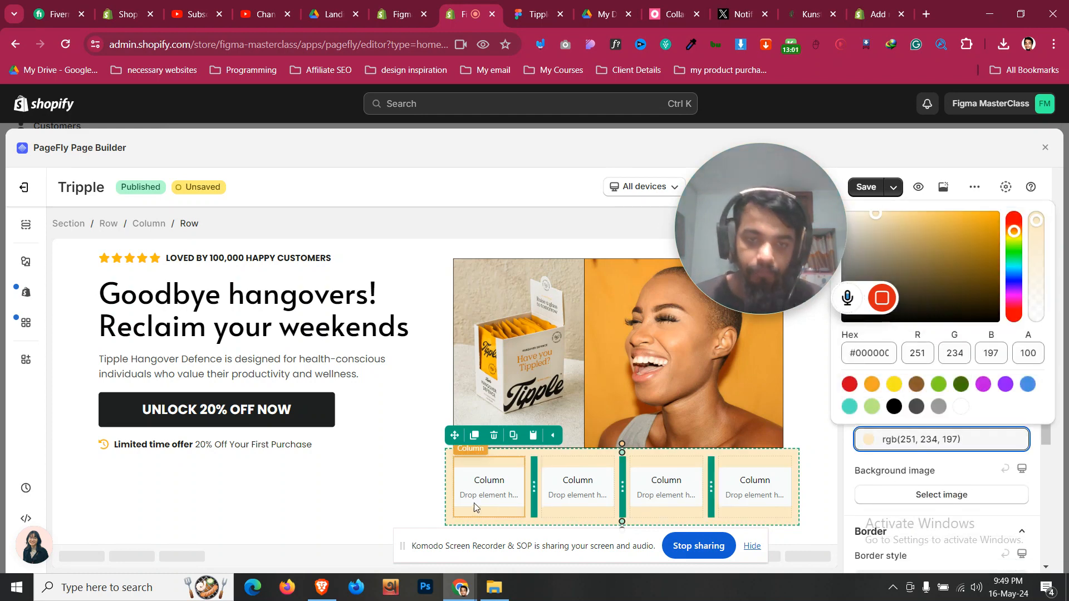
click(79, 465)
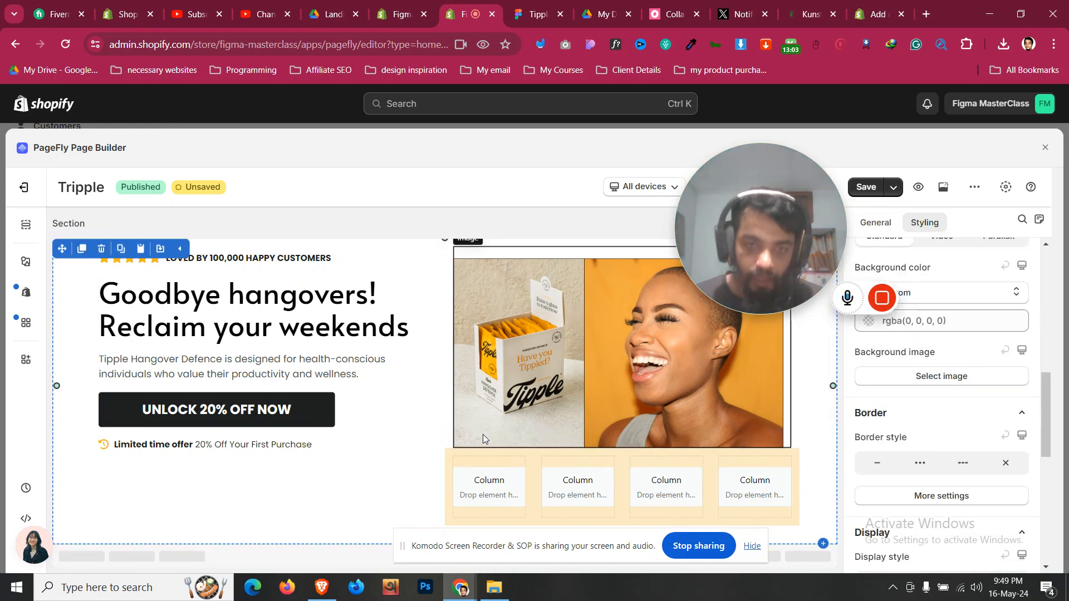
- Set the four-column row's margin to 0 px on all sides
click(482, 450)
scroll(925, 423, up, 5)
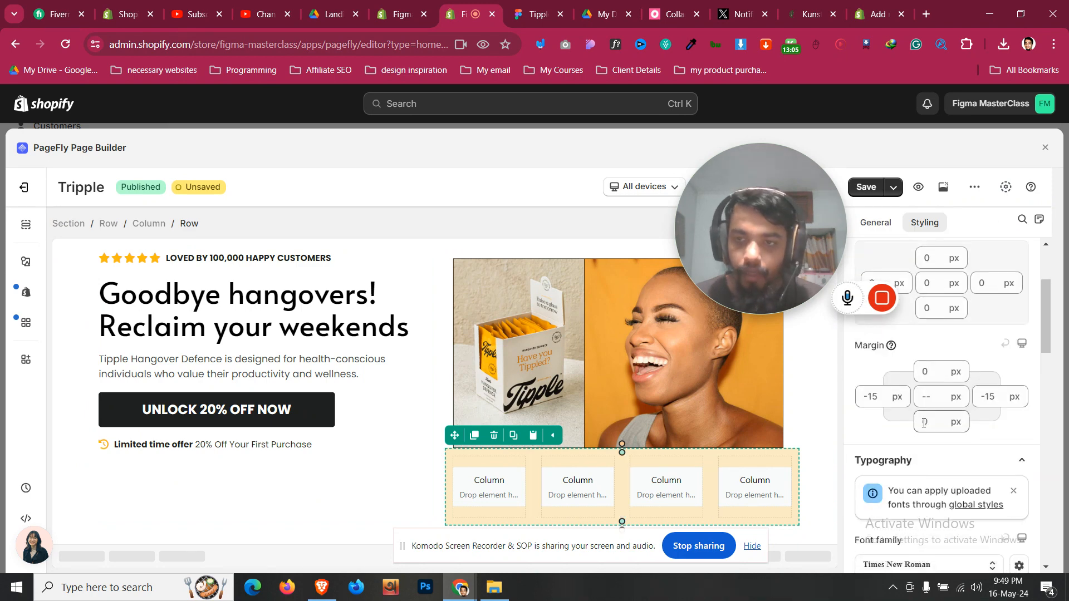
text(1)
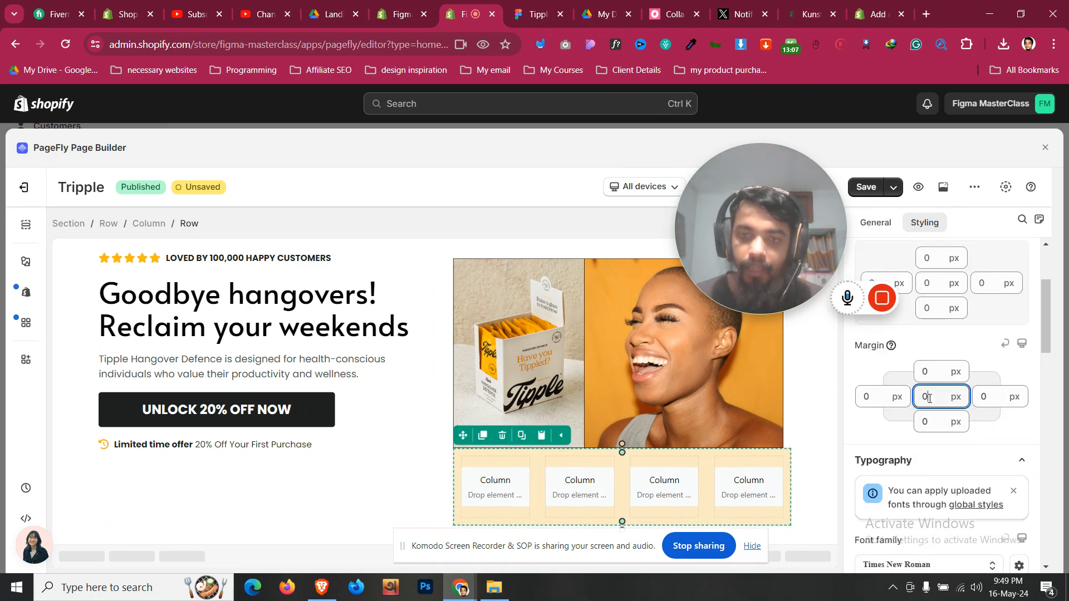
key(BackSpace)
text(0)
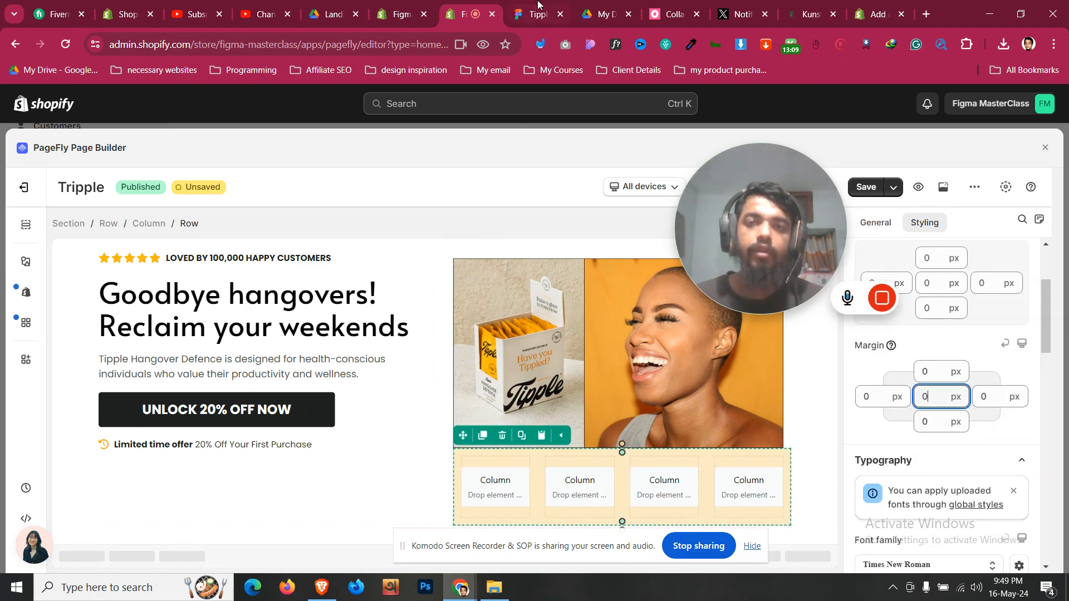
- Switch to Figma and export the smiley icon group above "Enhanced Recovery" as a PNG at 1x
key(ctrl+Tab)
double_click(491, 378)
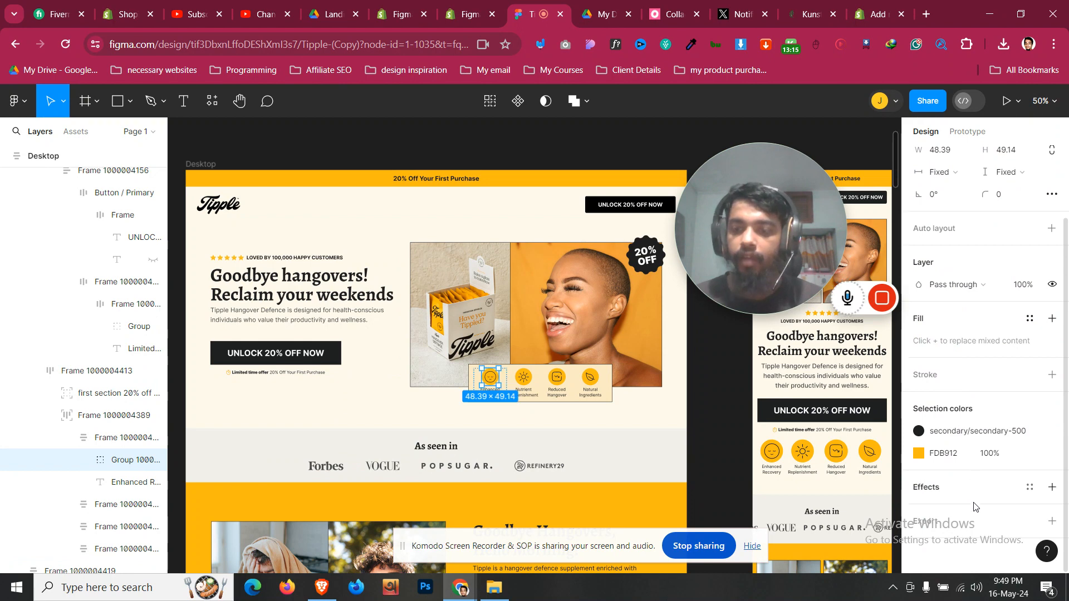
click(1052, 521)
scroll(983, 473, down, 2)
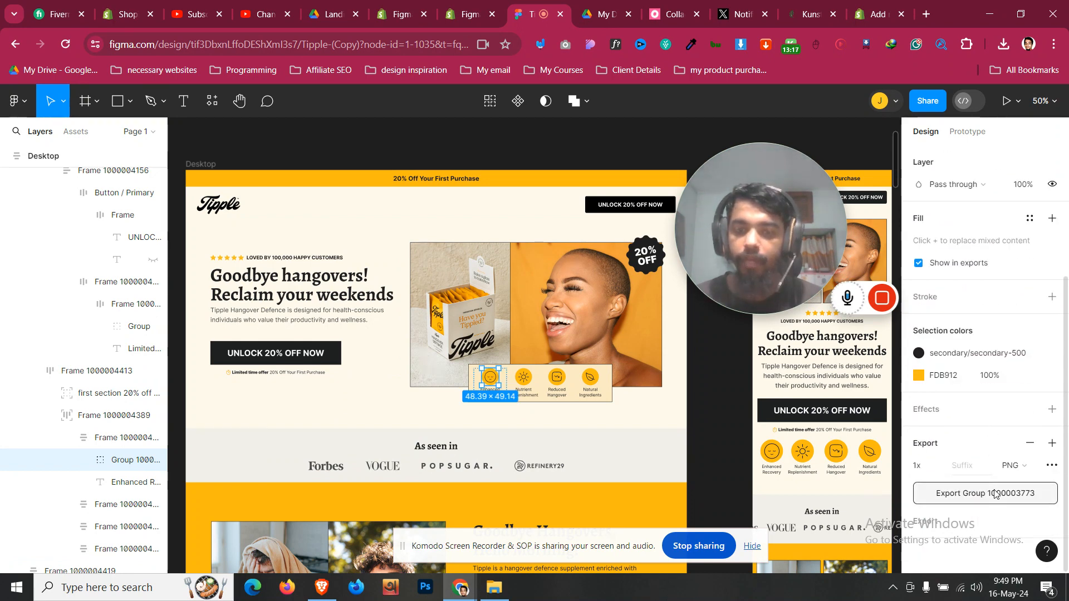
click(986, 493)
- Select the "Enhanced Recovery" caption in the benefits strip and inspect its text properties
click(495, 402)
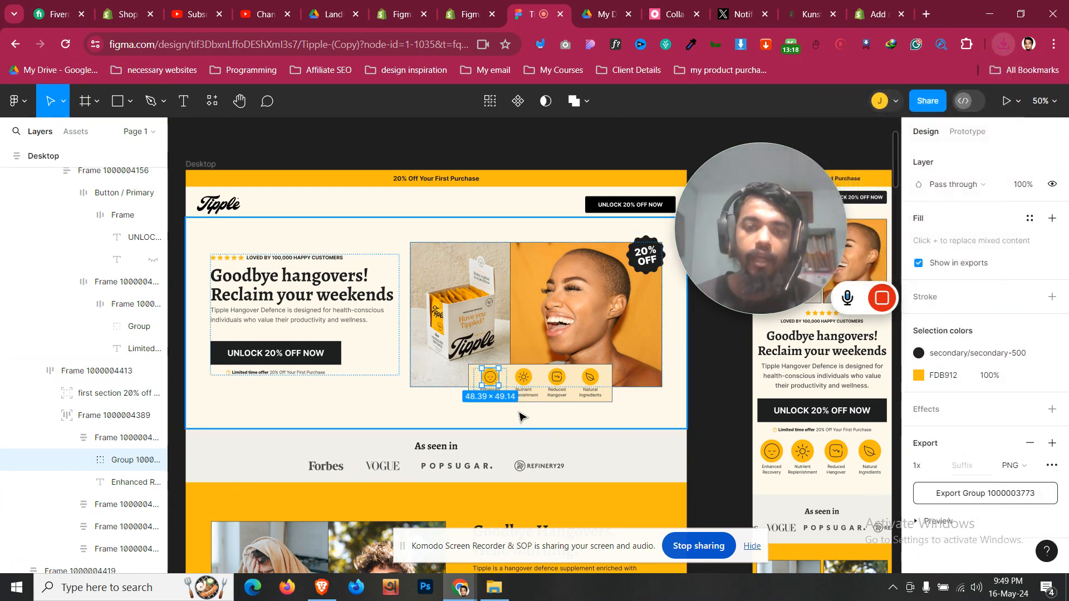
double_click(494, 397)
double_click(494, 397)
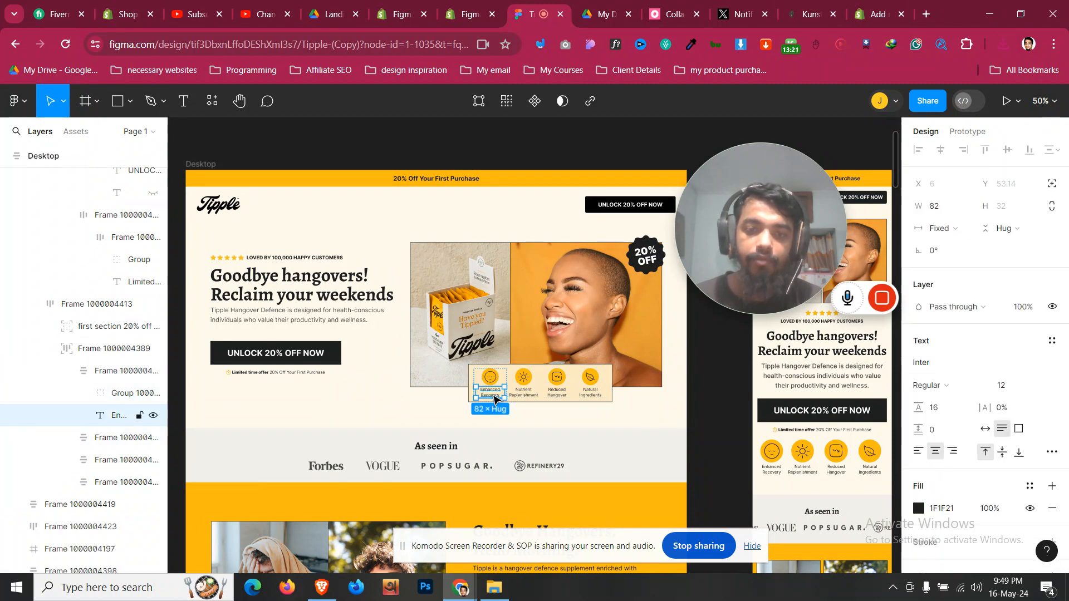
- Switch to PageFly and add an Image element to the first column of the benefits row
click(468, 14)
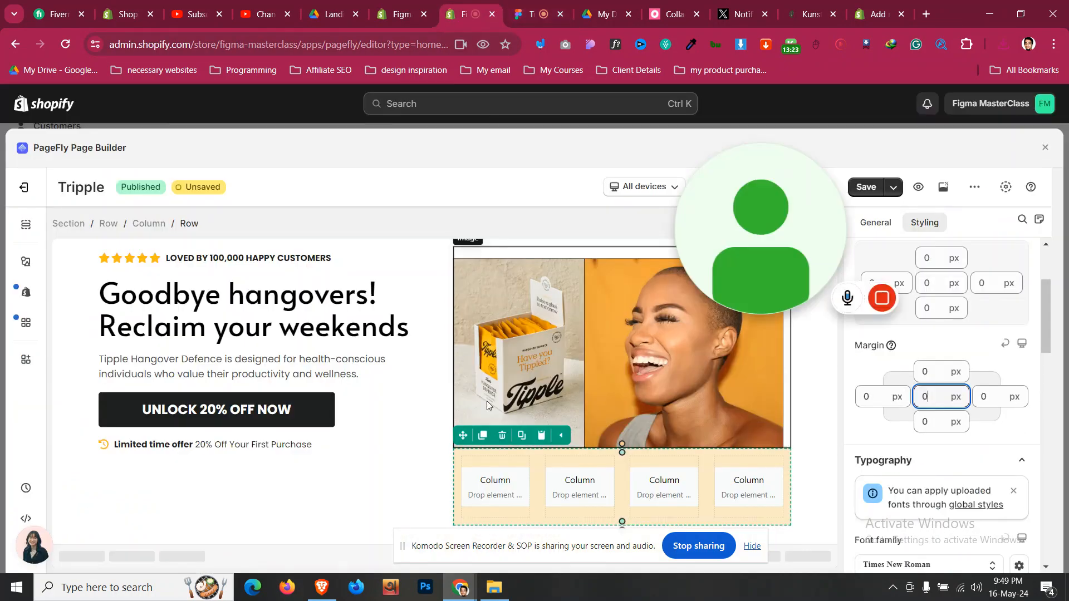
click(25, 261)
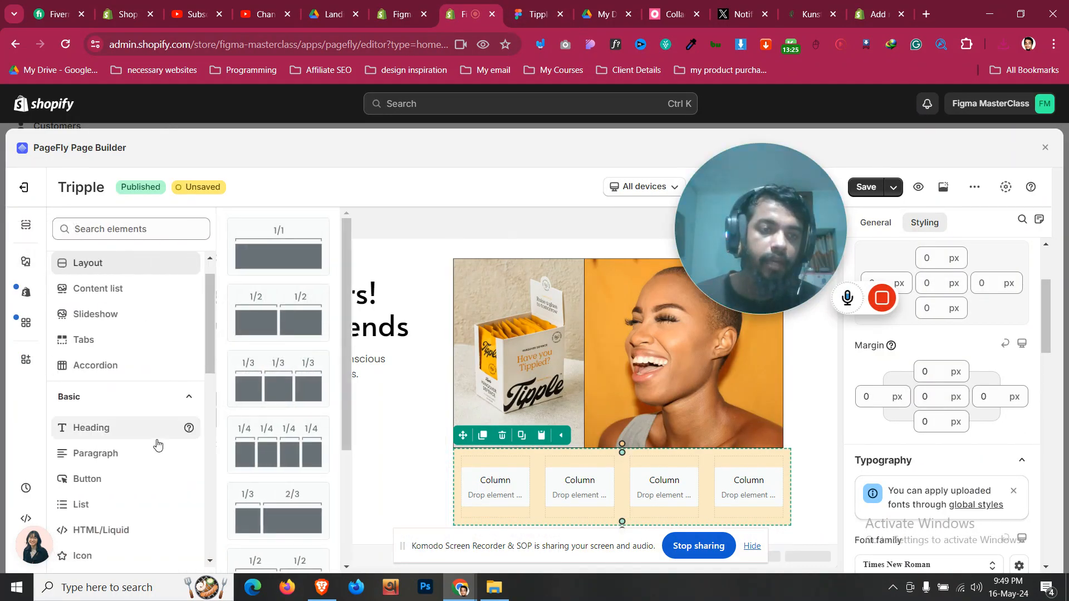
scroll(148, 449, down, 4)
scroll(150, 450, down, 2)
click(112, 298)
drag(278, 246, 516, 480)
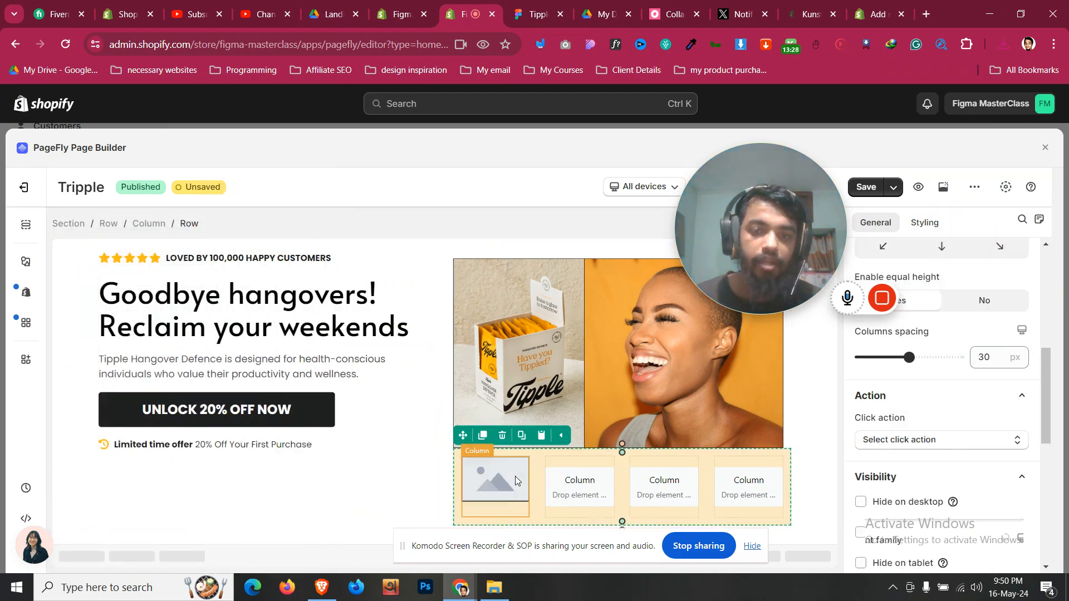
- Upload "Group 1000003773.png" and set it as the source of the first benefit column's Image element
click(889, 223)
click(941, 298)
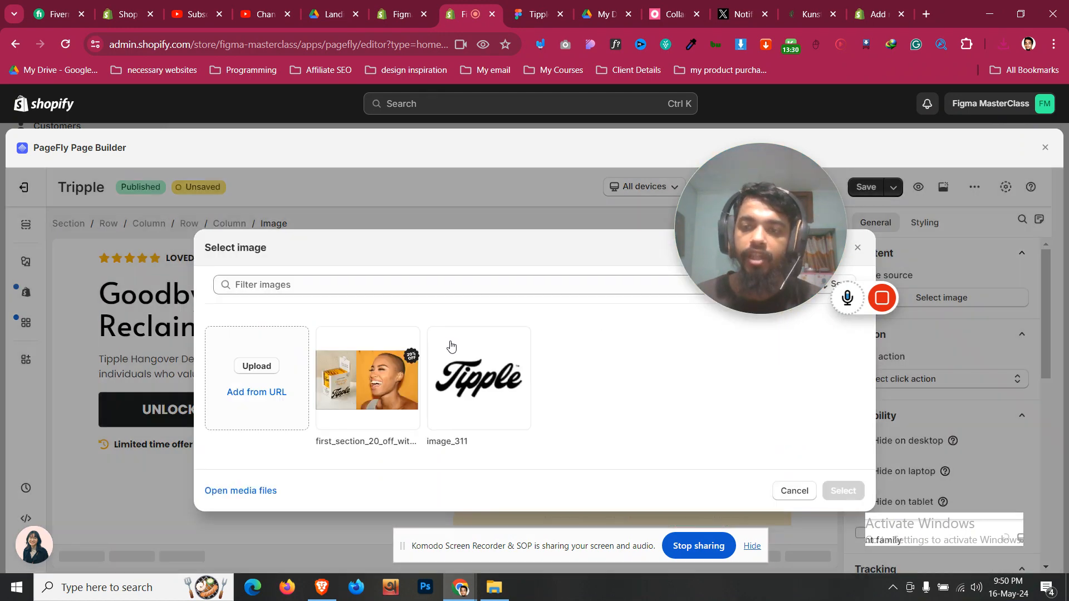
click(255, 370)
click(192, 149)
click(418, 312)
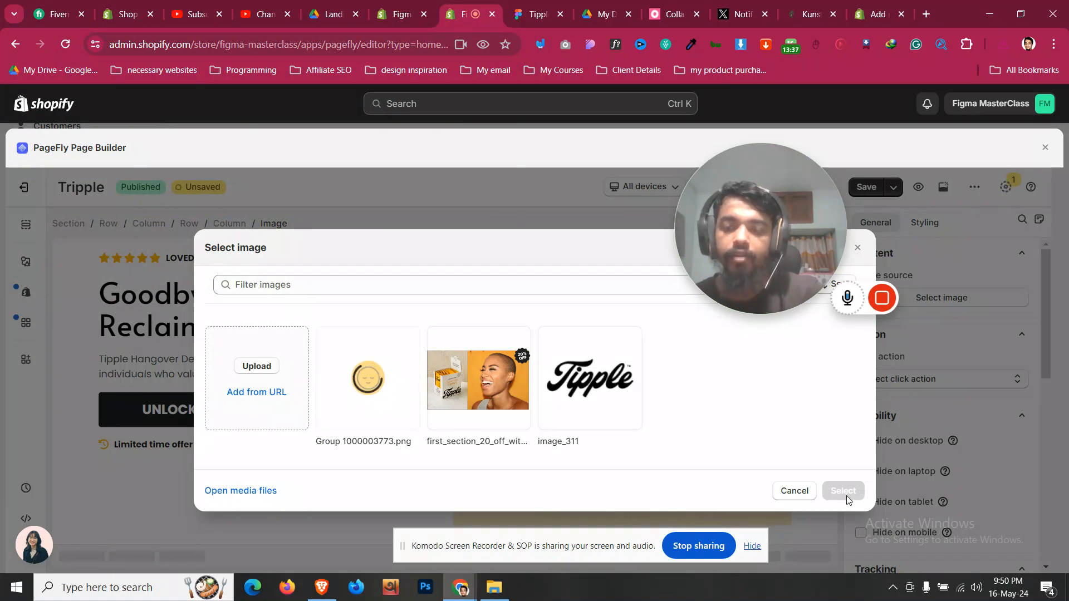
click(341, 383)
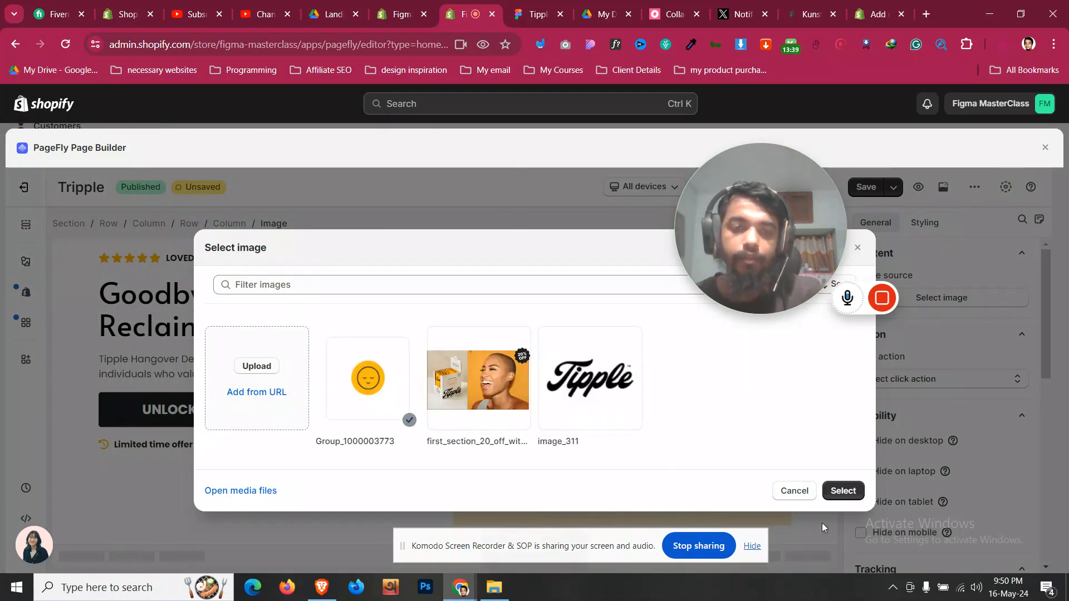
click(843, 491)
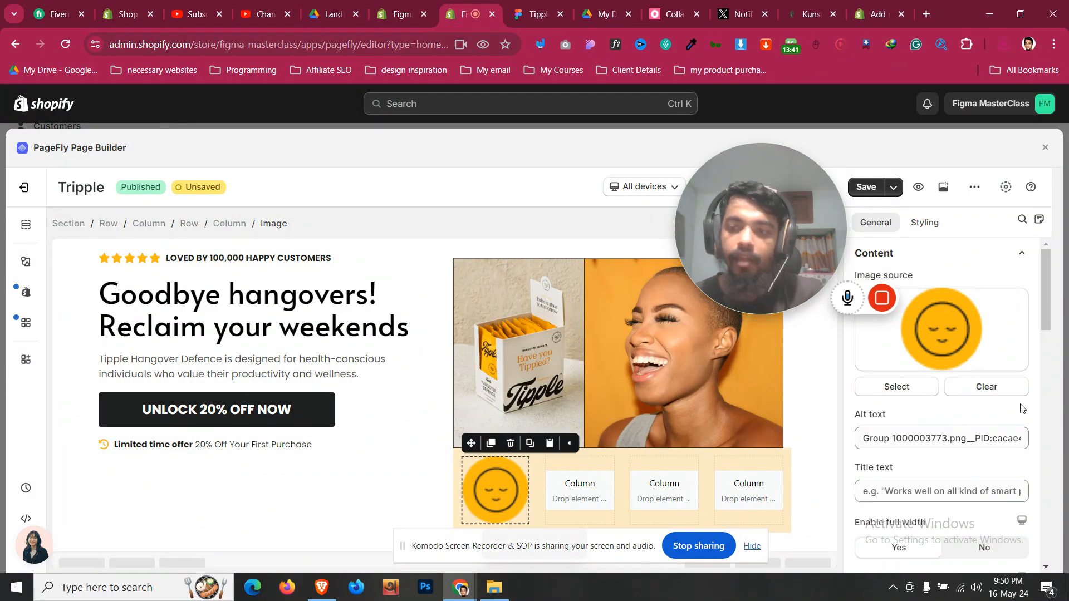
- Disable full width for the smiley image, set its width to 50 px, and centre it horizontally in the column
scroll(1011, 353, down, 5)
scroll(996, 334, up, 3)
click(998, 409)
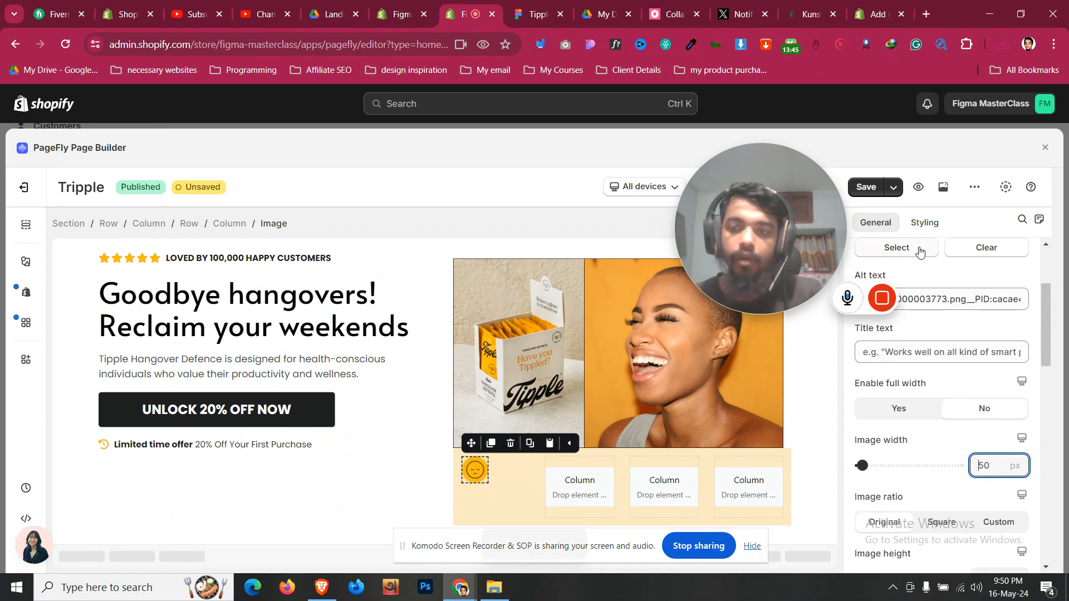
click(926, 223)
click(944, 417)
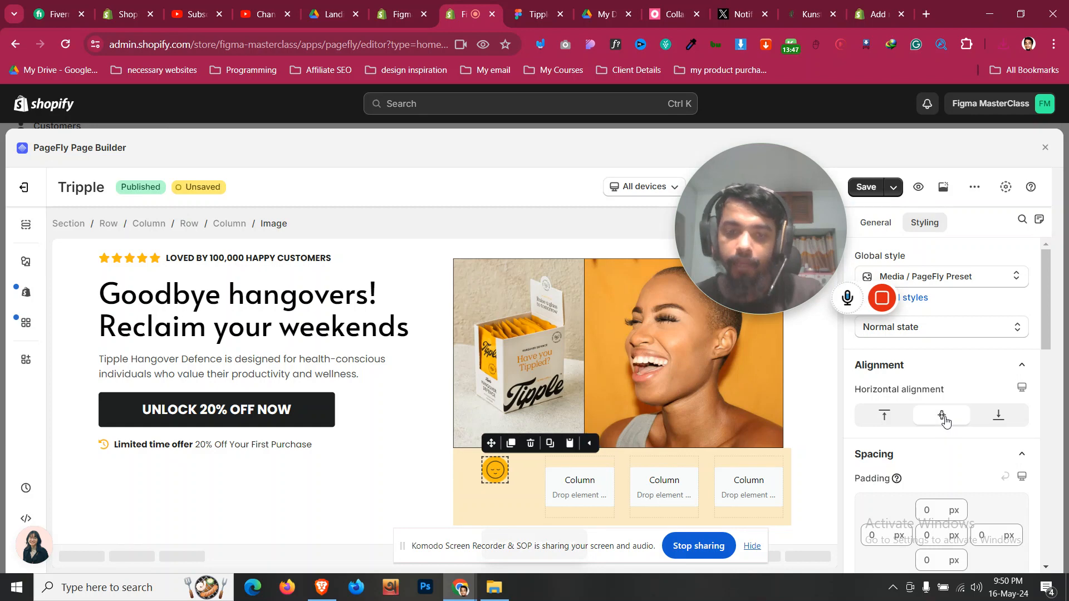
- Duplicate the "Limited time offer" paragraph and move the copy below the smiley image in the first benefit column
click(285, 450)
click(143, 426)
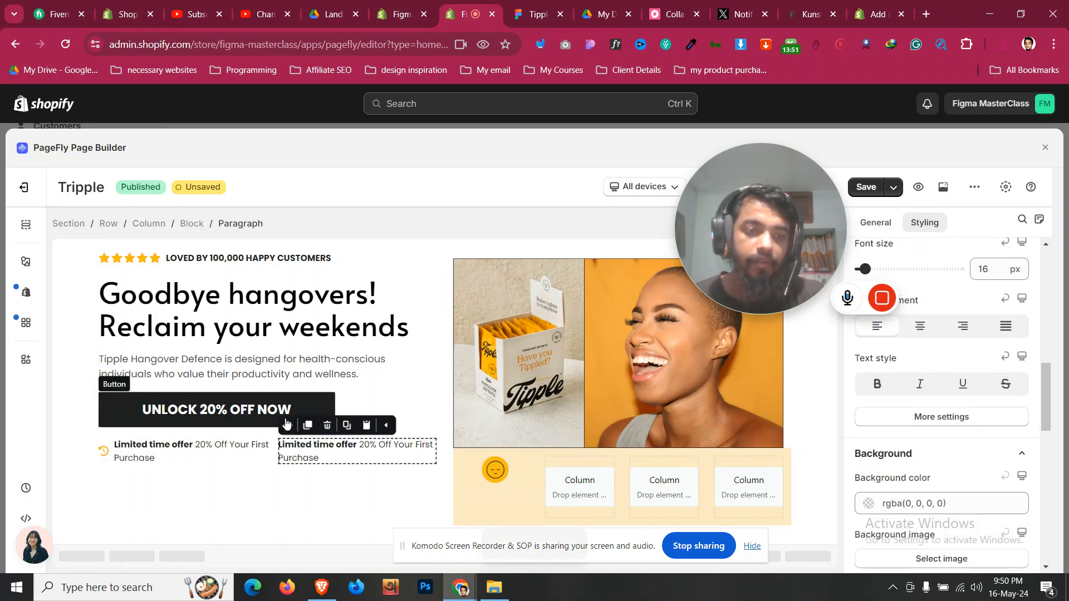
drag(288, 425, 492, 486)
- Copy the "Enhanced Recovery" caption from Figma and replace the duplicated paragraph's text in PageFly with it
key(ctrl+Tab)
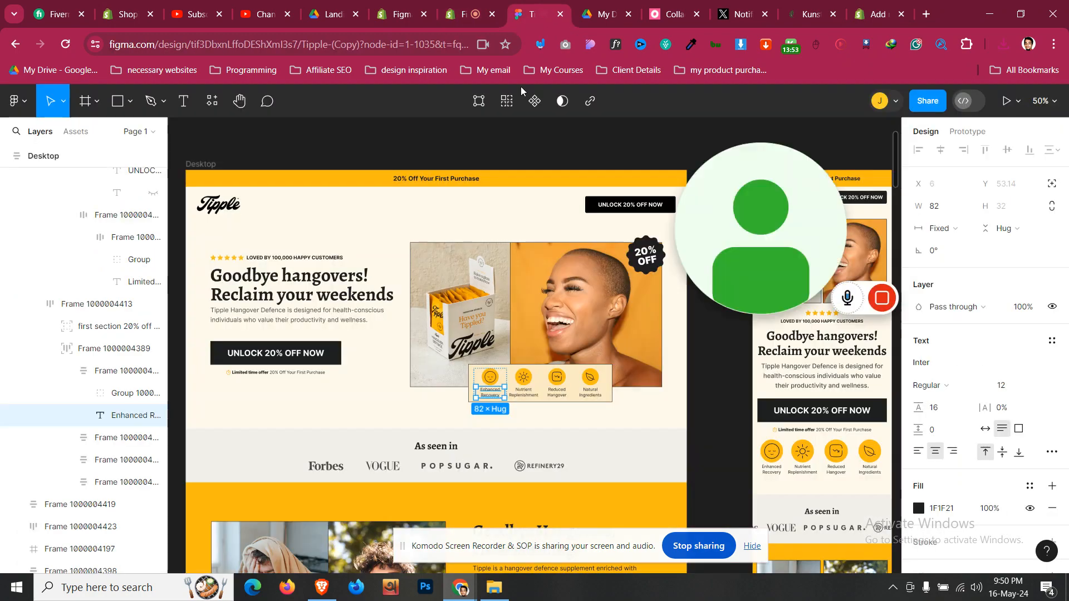
double_click(499, 394)
key(ctrl+c)
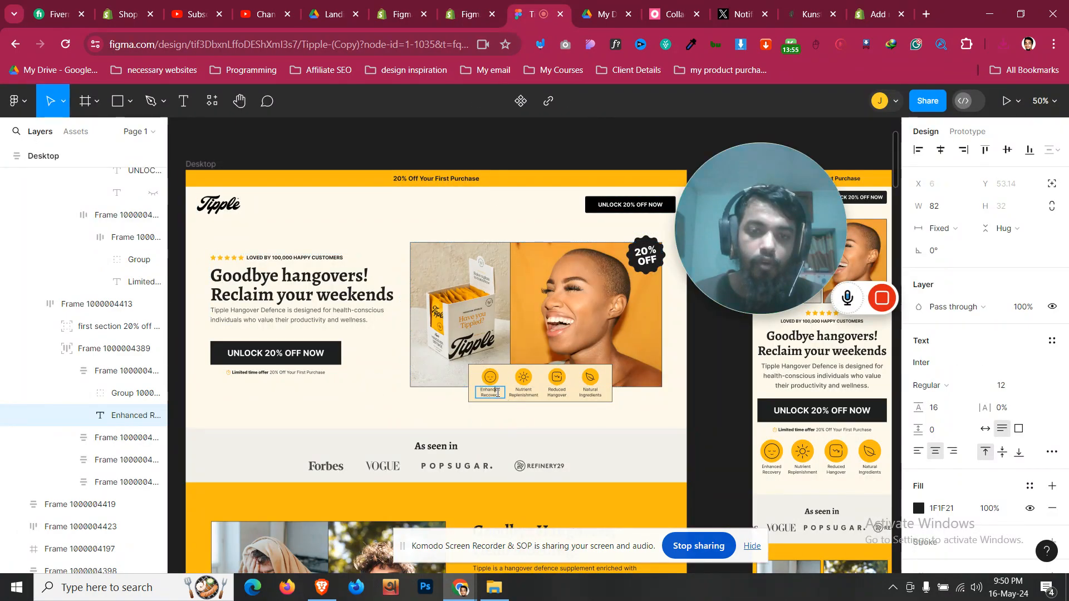
click(469, 14)
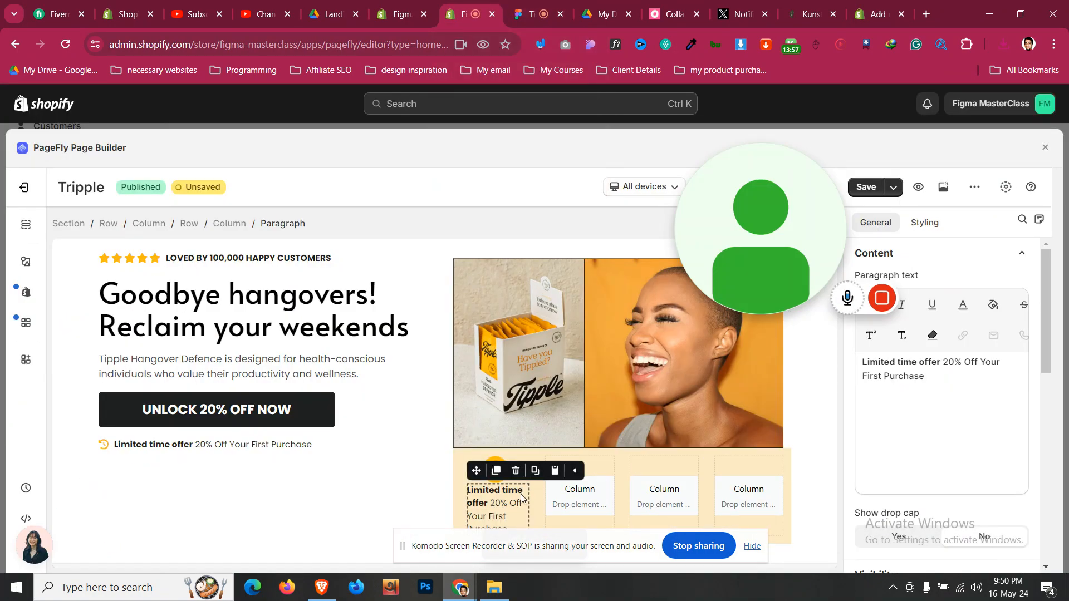
key(ctrl+a)
key(ctrl+v)
- Set the "Enhanced Recovery" caption's margin to 0 px on all sides and its font size to 12 px
click(924, 223)
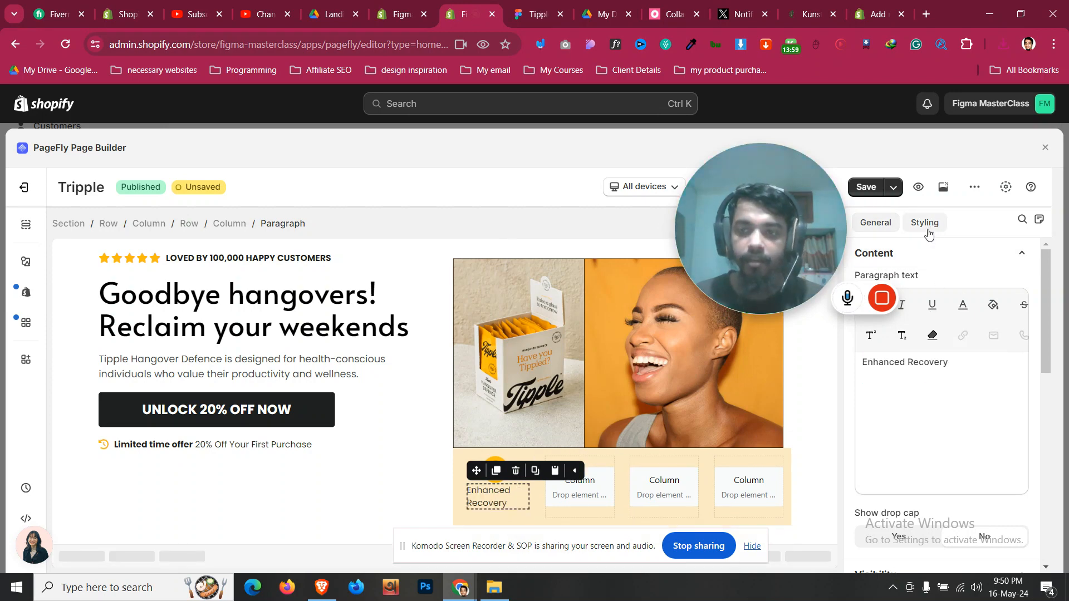
scroll(917, 412, down, 5)
scroll(924, 390, up, 6)
click(935, 323)
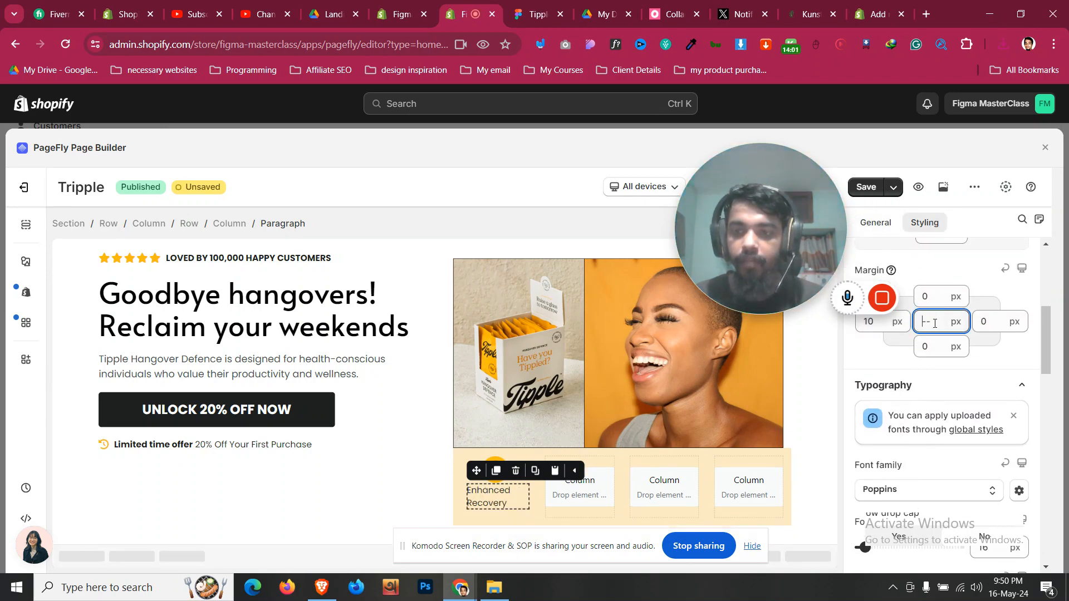
text(0)
scroll(947, 361, down, 3)
click(984, 406)
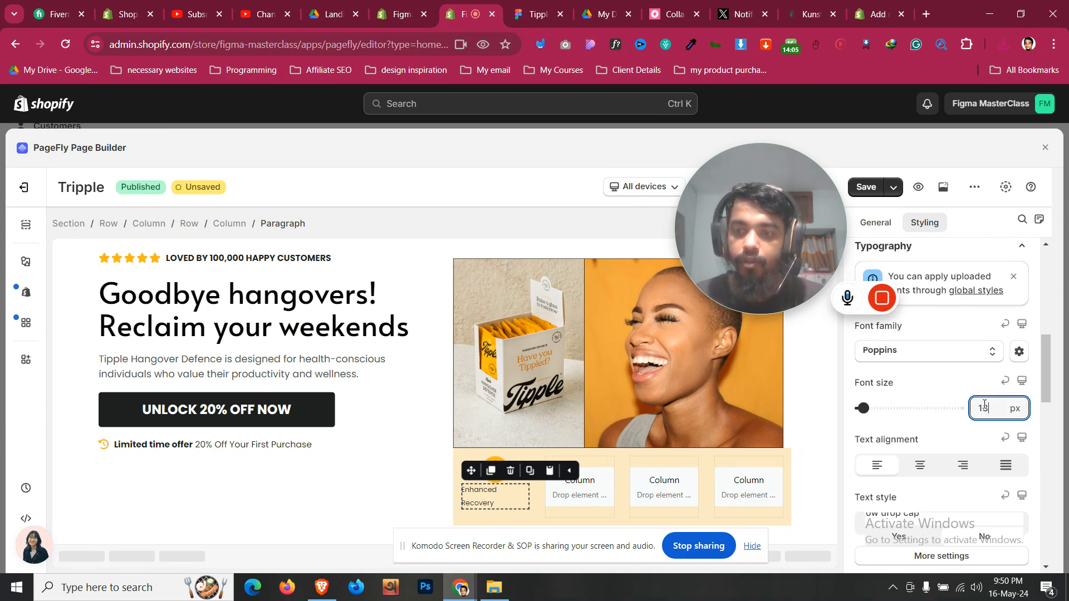
text(2)
- Give the "Enhanced Recovery" caption a 10 px top margin and centre its text
scroll(928, 436, up, 4)
click(936, 366)
text(9)
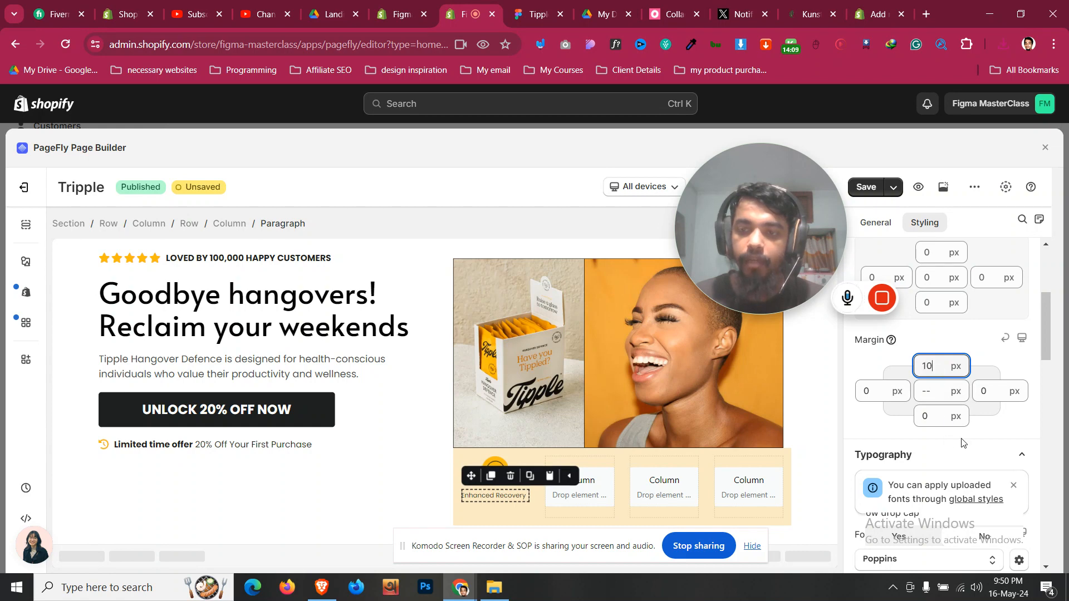
scroll(964, 443, down, 3)
click(920, 467)
- Check the "Enhanced Recovery" caption's text style in Figma, then return to PageFly and select the hero section
click(571, 5)
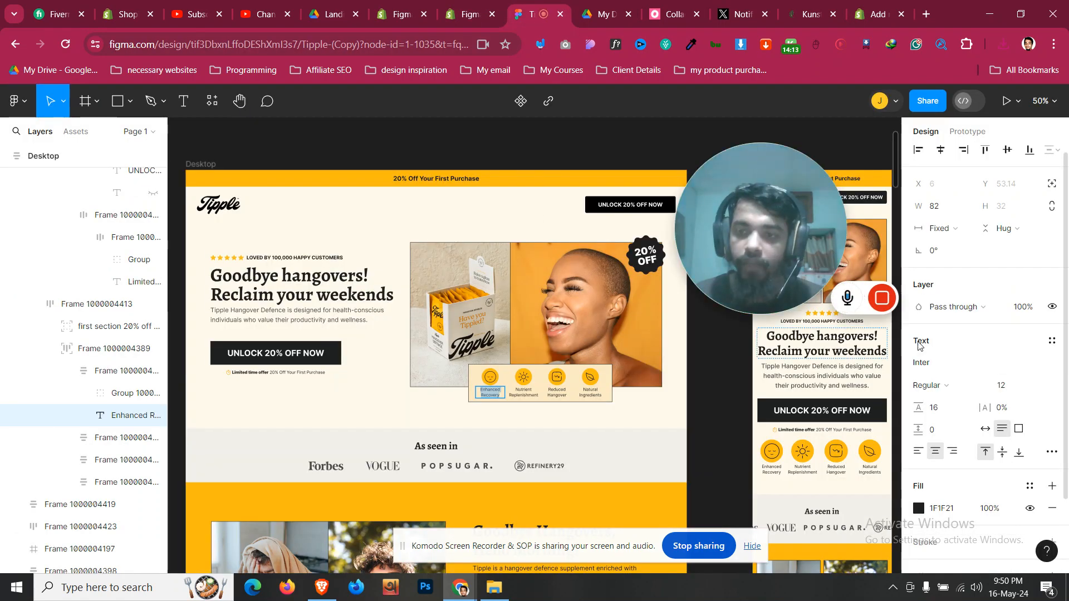
click(469, 14)
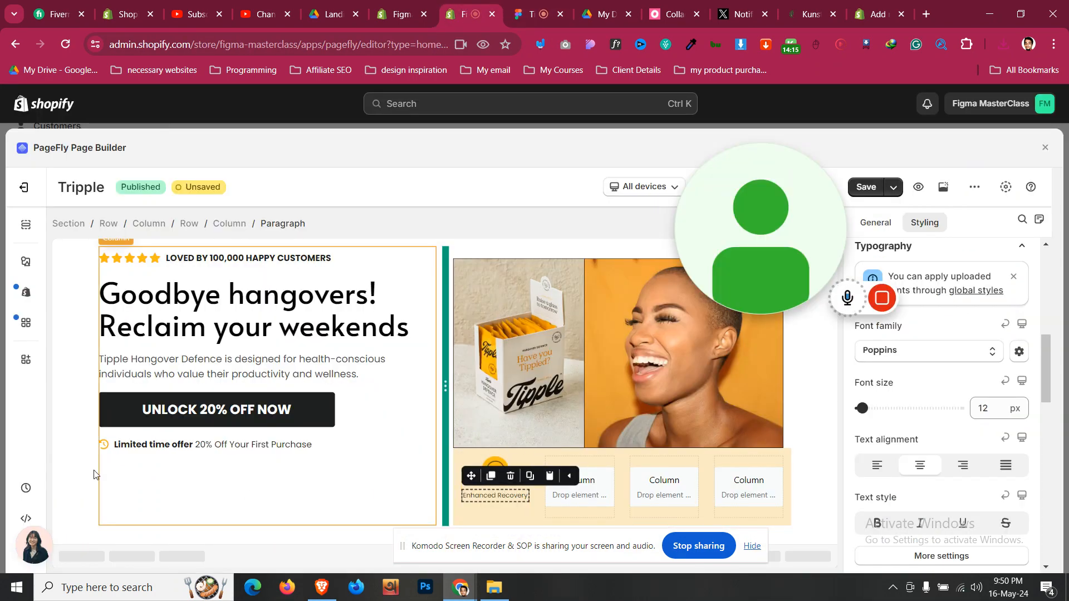
click(72, 472)
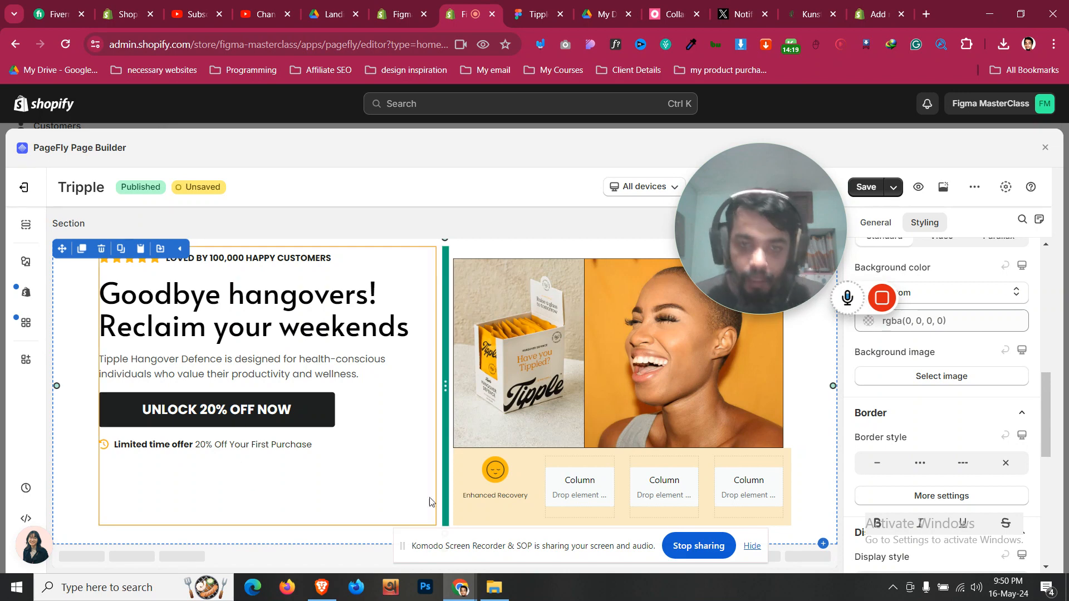
- Try a 9 px margin on all sides of the benefits row
click(466, 455)
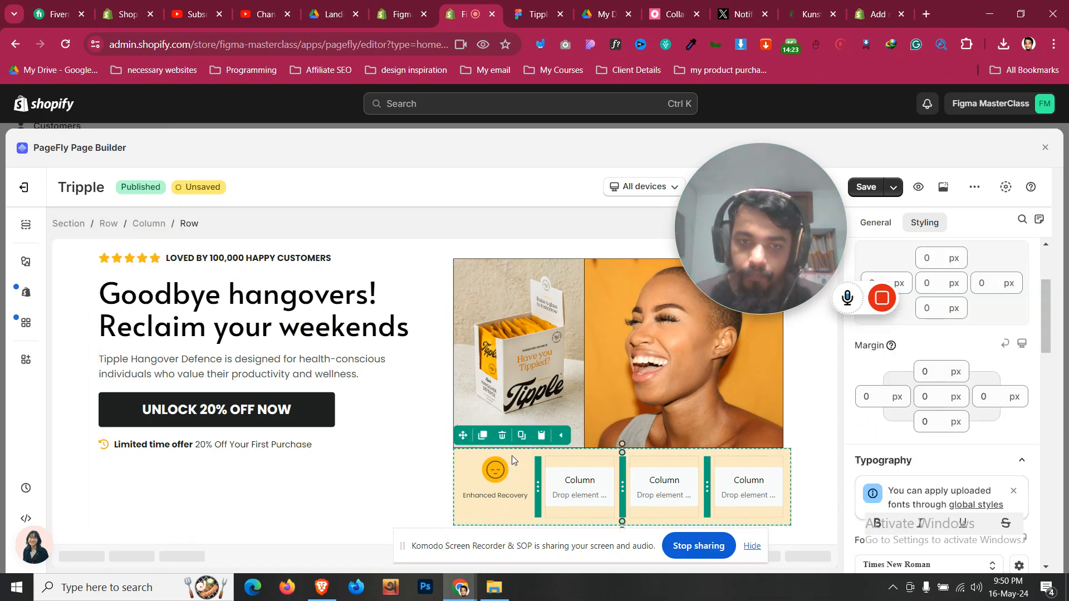
click(74, 500)
click(471, 453)
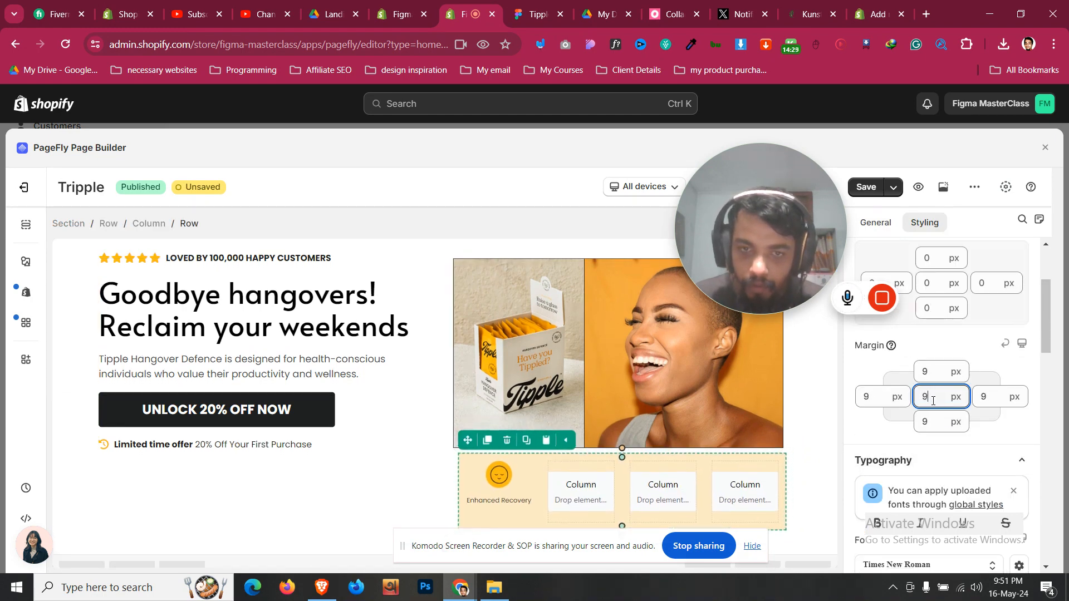
text(8)
key(BackSpace)
text(0)
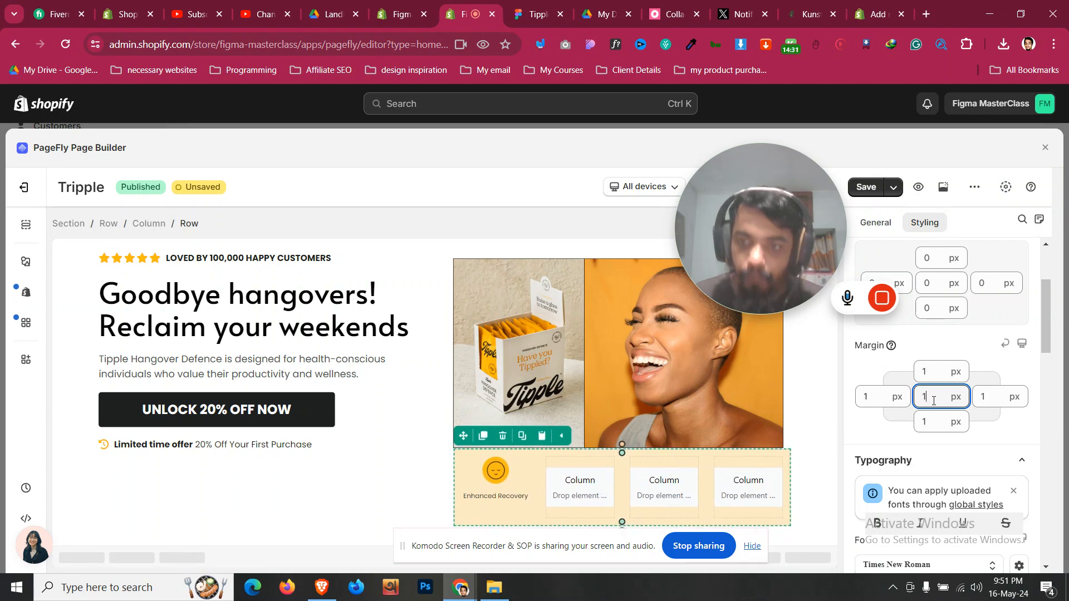
- Duplicate the smiley image and the "Enhanced Recovery" caption and move the copies into the second benefit column
click(505, 478)
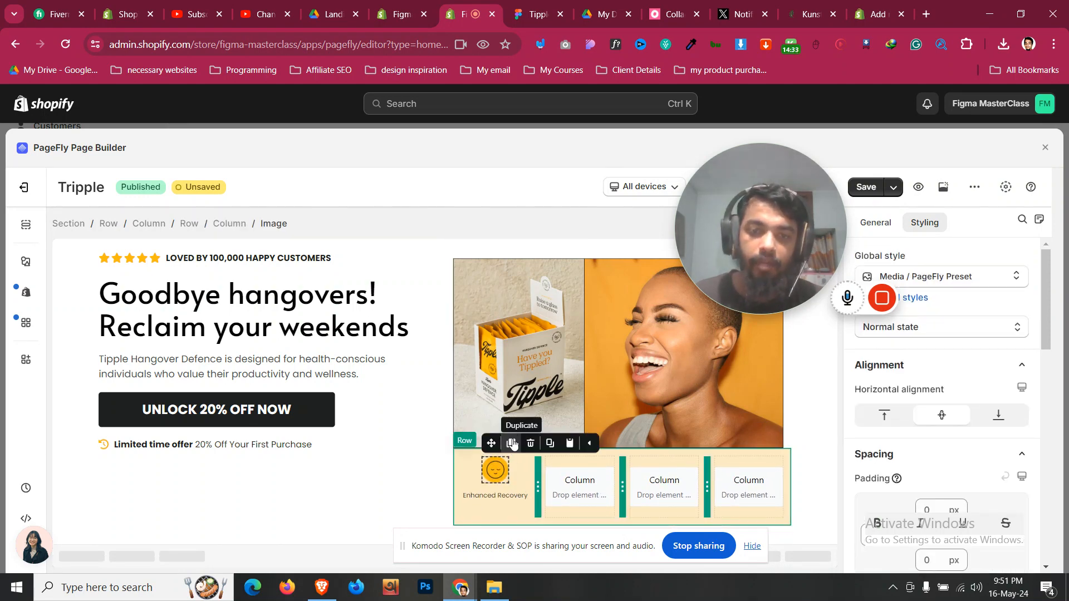
drag(492, 468, 578, 498)
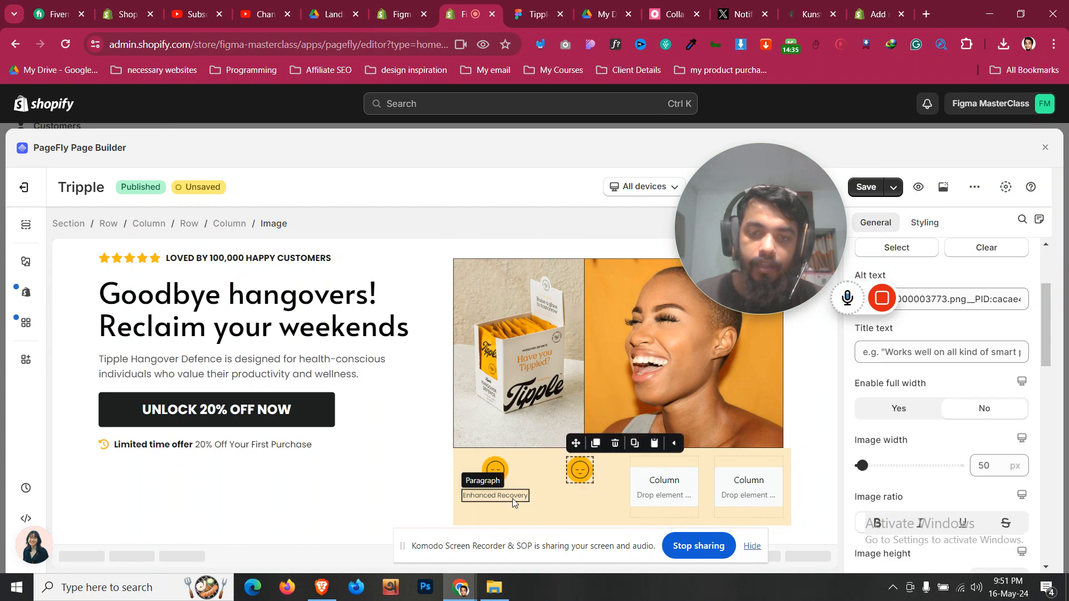
click(513, 500)
click(492, 478)
drag(472, 497, 672, 490)
- Place duplicates of the smiley image and the "Enhanced Recovery" caption in the third benefit column
click(588, 467)
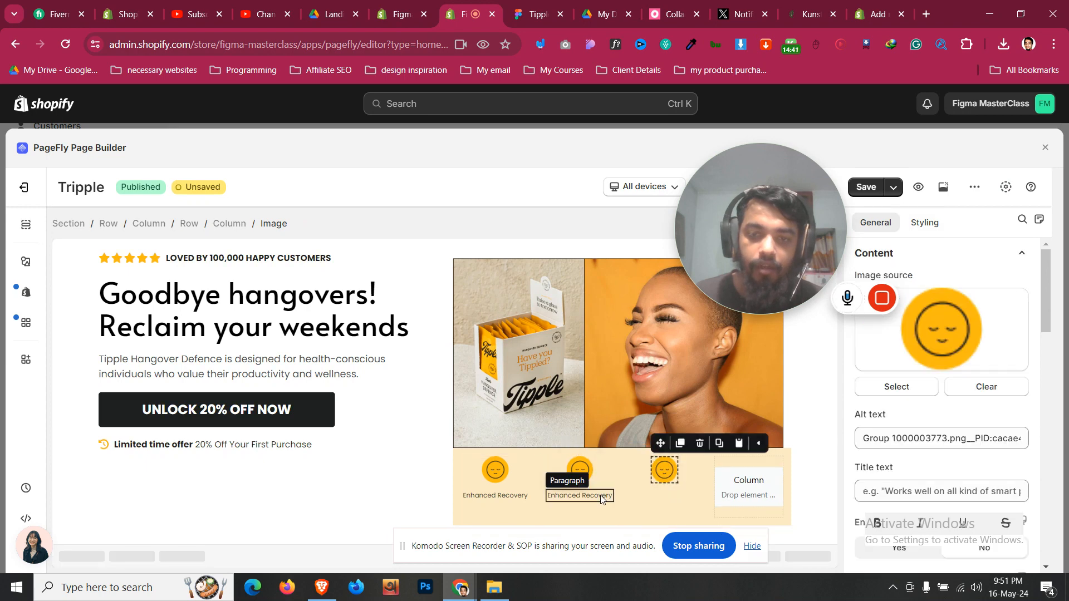
click(579, 495)
drag(558, 495, 675, 493)
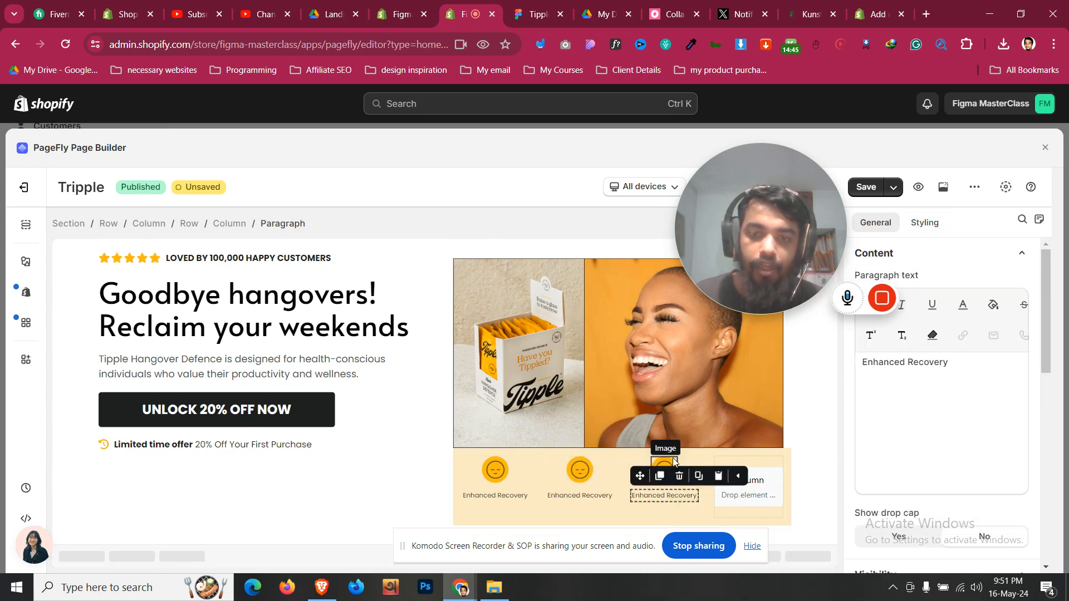
- Duplicate the third column's smiley image and caption and move the copies into the fourth benefit column
click(664, 468)
drag(663, 444, 772, 478)
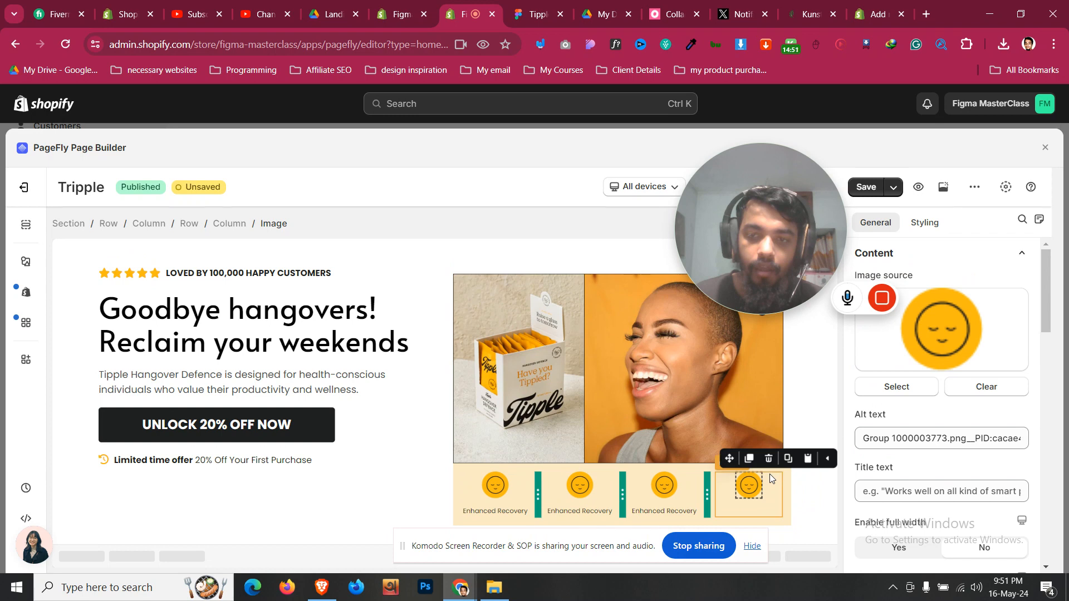
click(686, 509)
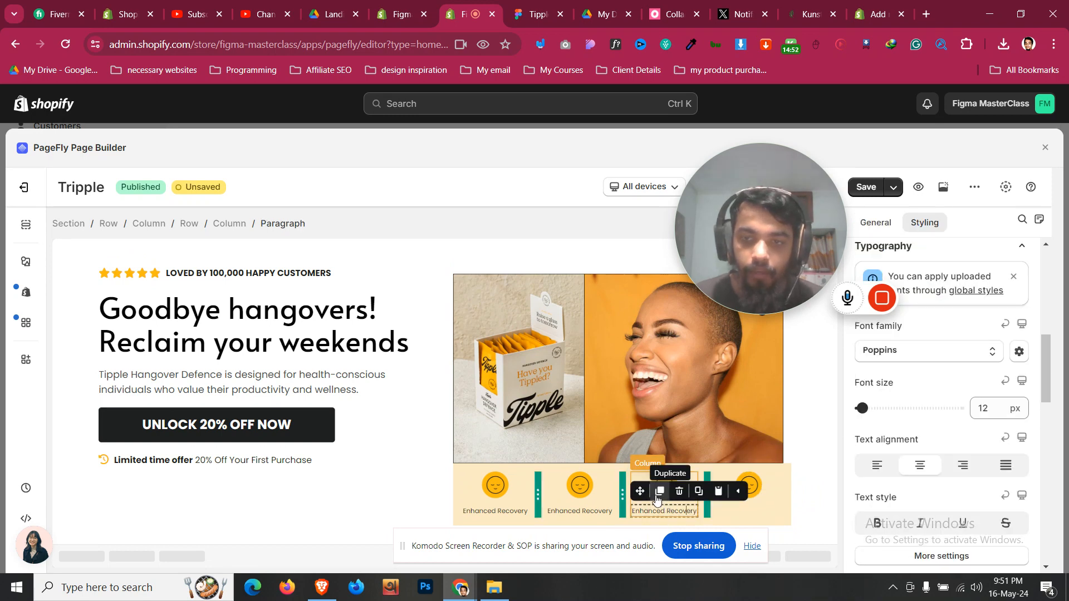
click(658, 494)
drag(775, 505, 773, 504)
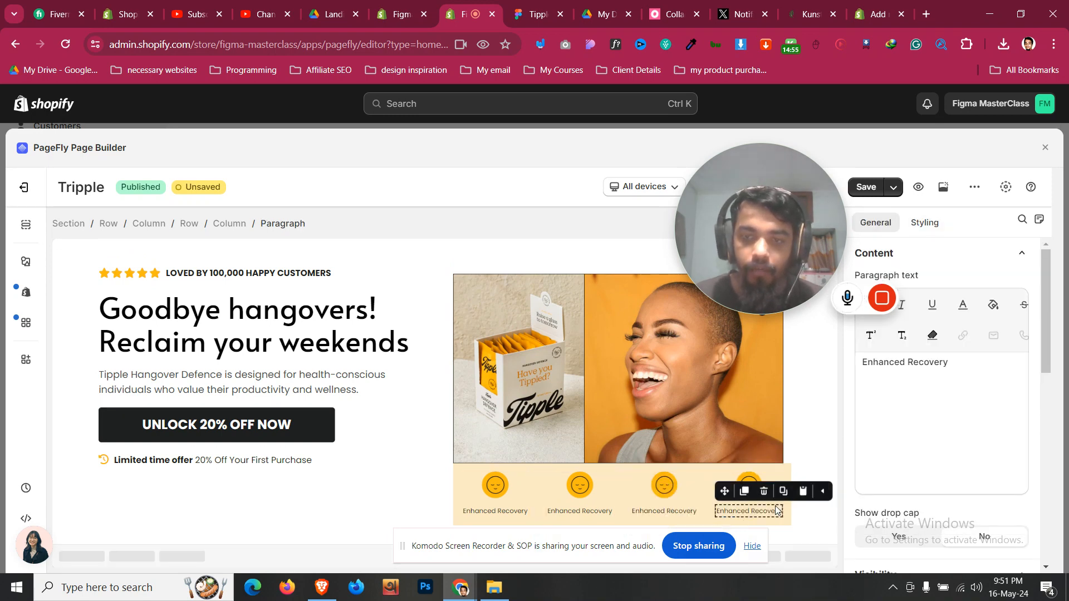
- Try right margins between -5 and 14 px on the benefits row to line it up with the hero image's edge
click(791, 475)
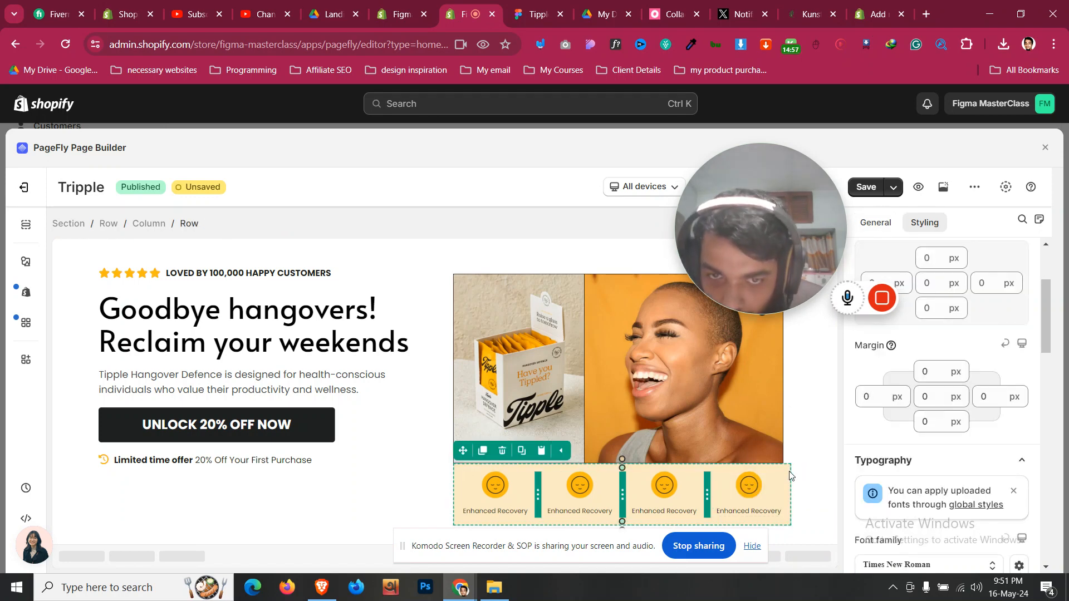
click(997, 393)
text(10)
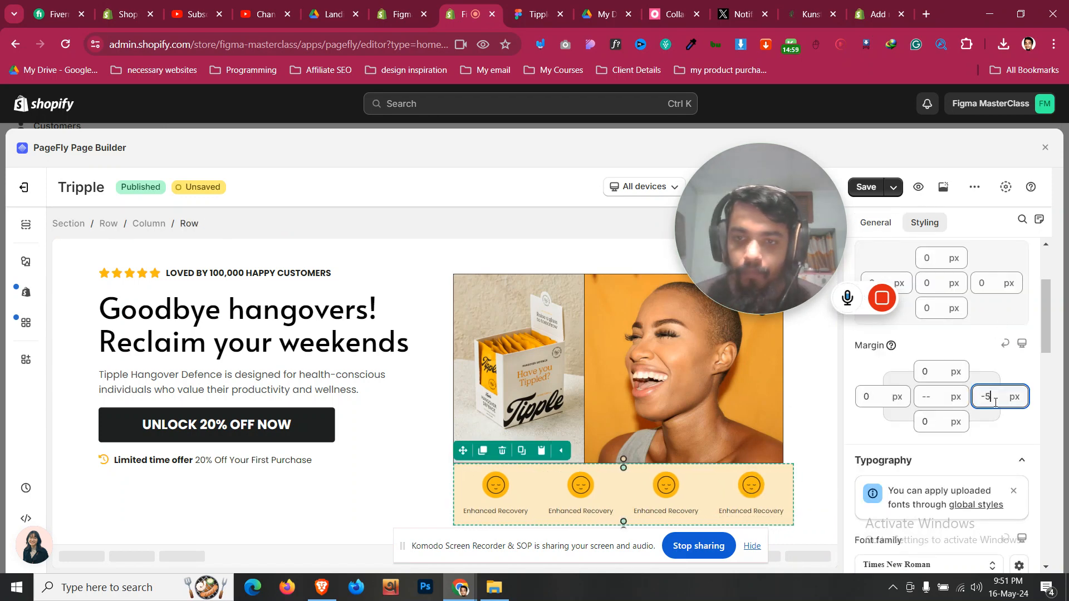
key(Up)
key(Up)
key(Up)
key(Up)
key(Up)
key(Up)
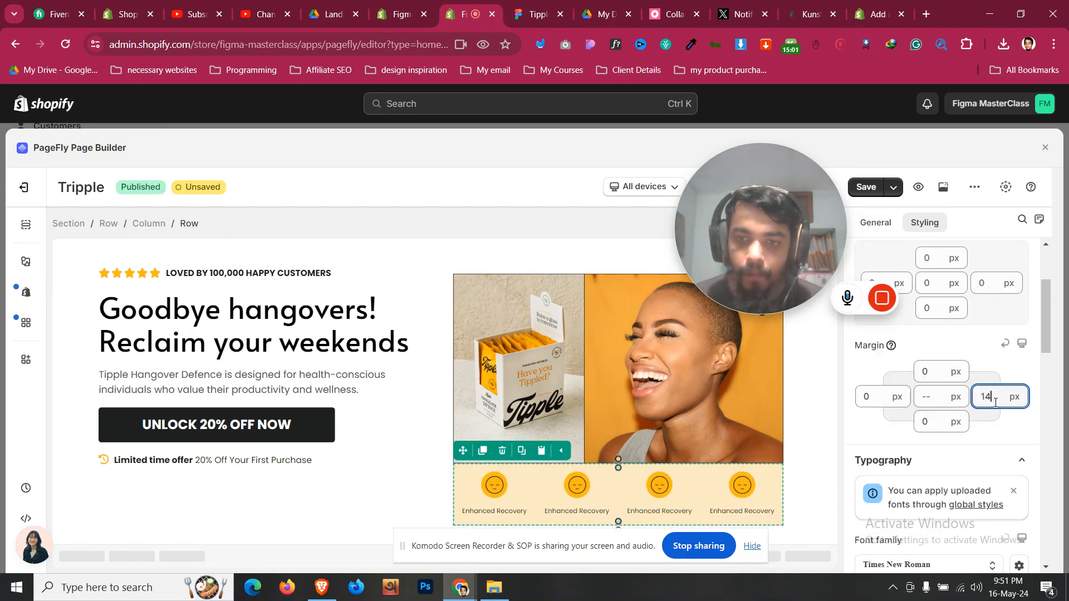
key(Down)
key(Down)
key(BackSpace)
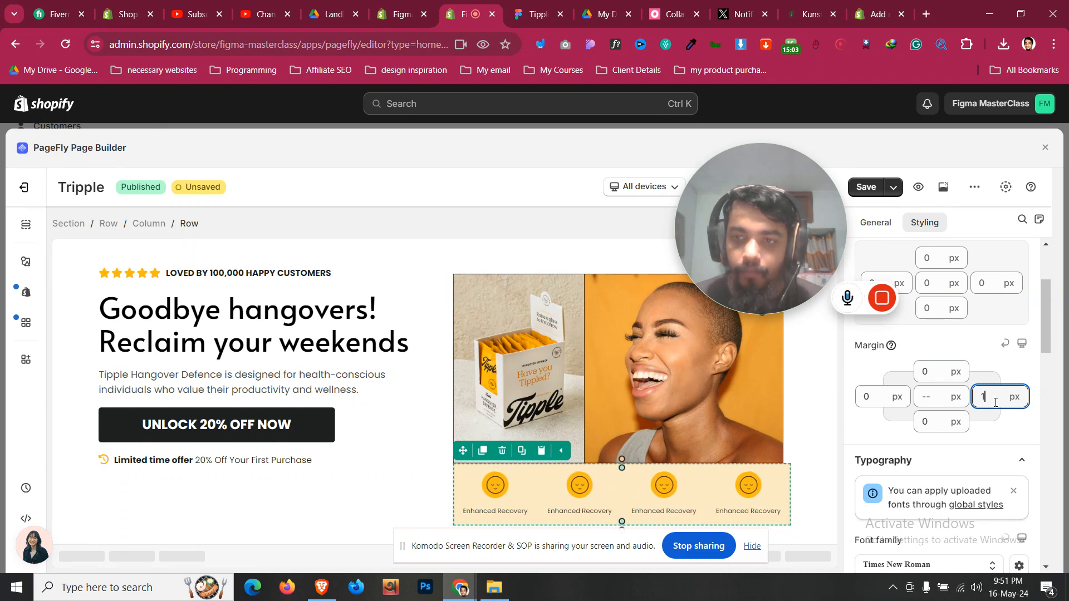
- Try disabling full width and switching the hero image's ratio to Square and Custom
click(770, 424)
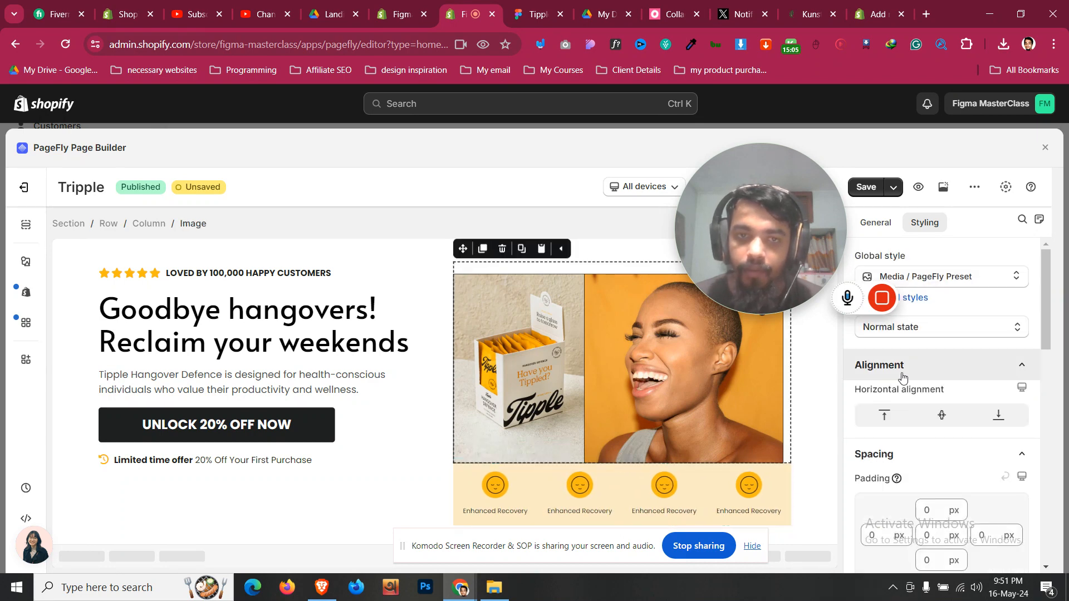
scroll(947, 448, down, 4)
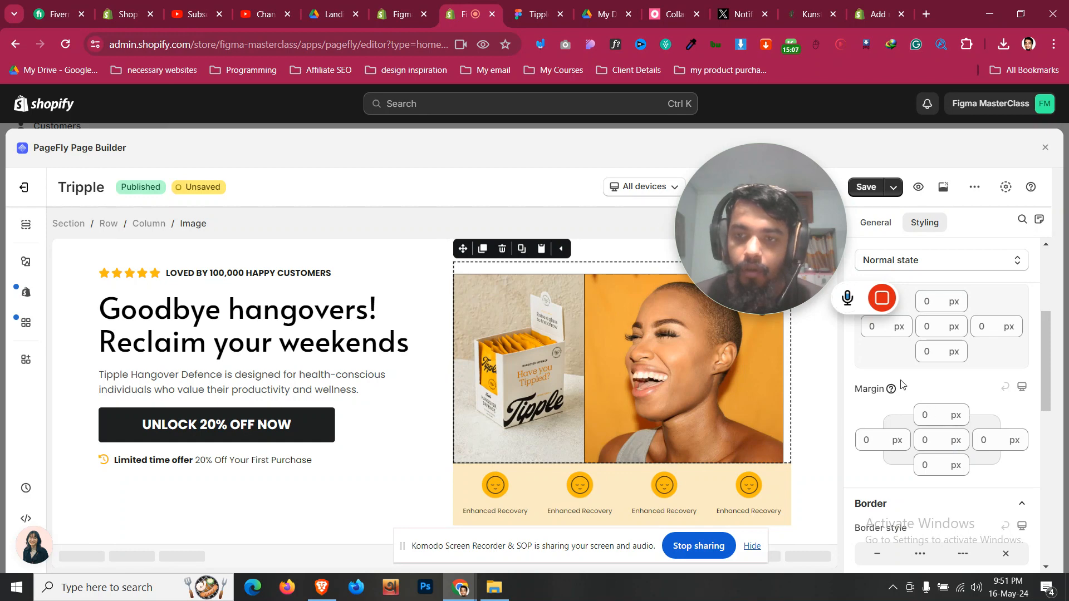
click(876, 223)
scroll(929, 406, down, 4)
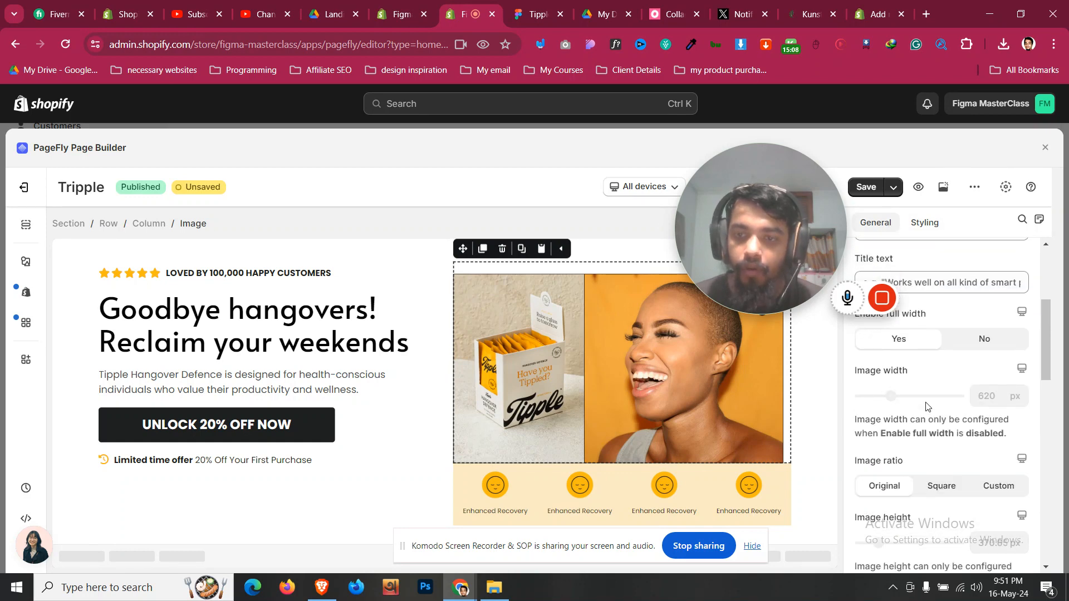
click(969, 343)
click(924, 340)
scroll(913, 345, down, 3)
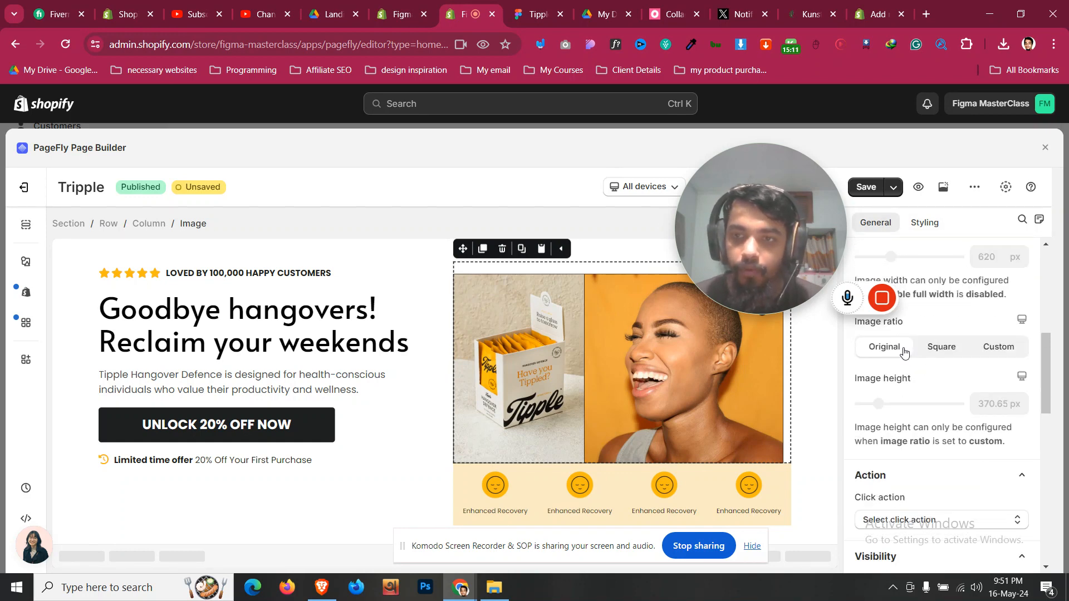
click(941, 348)
click(986, 349)
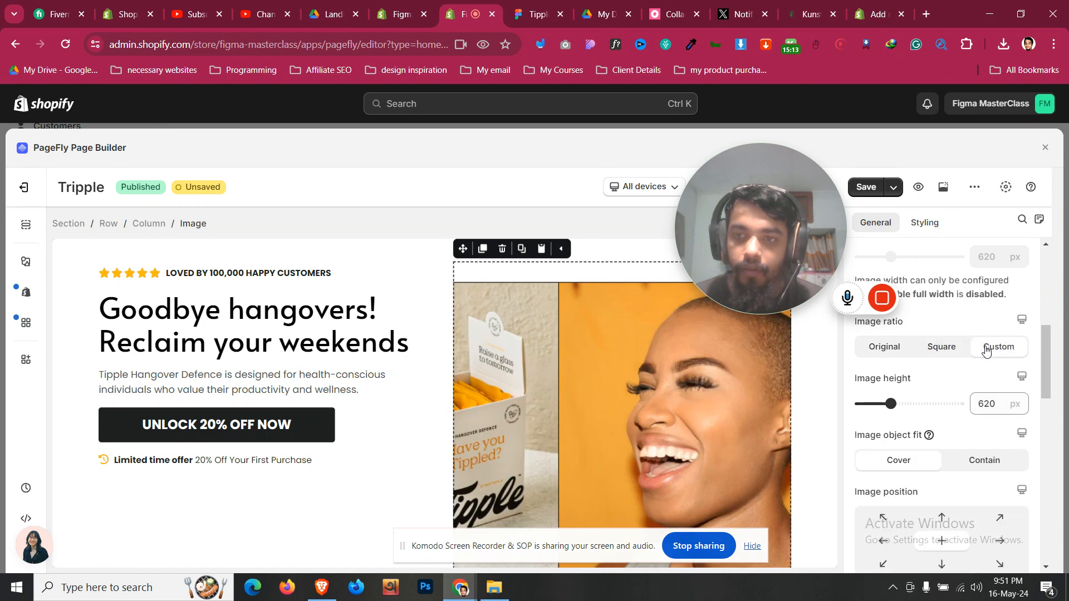
click(901, 347)
- Try the Square ratio with the Contain object fit on the hero image
scroll(919, 389, down, 2)
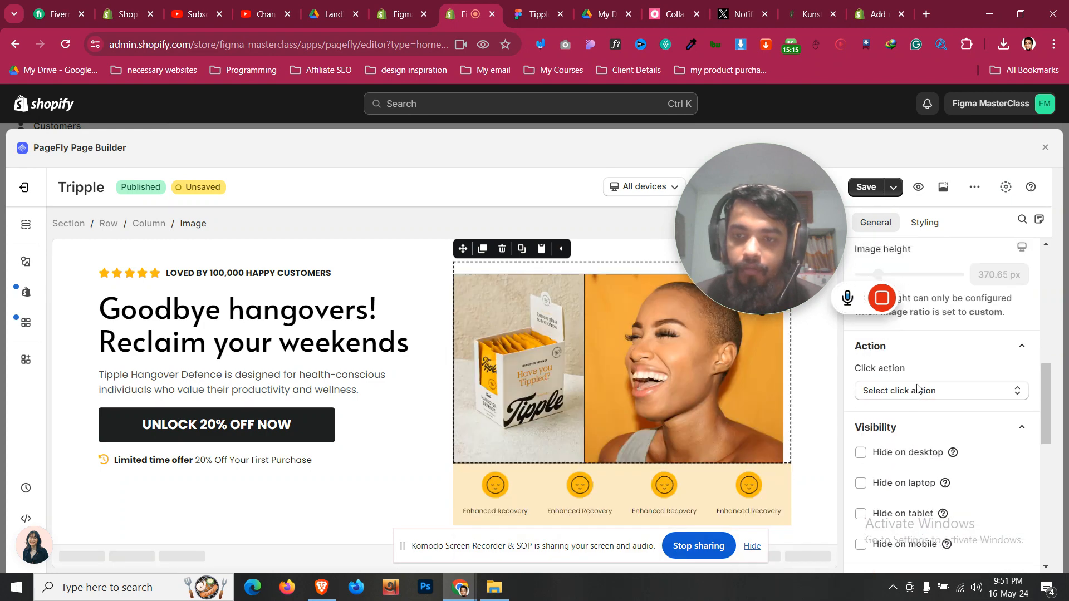
scroll(943, 358, up, 2)
click(941, 354)
scroll(920, 349, down, 2)
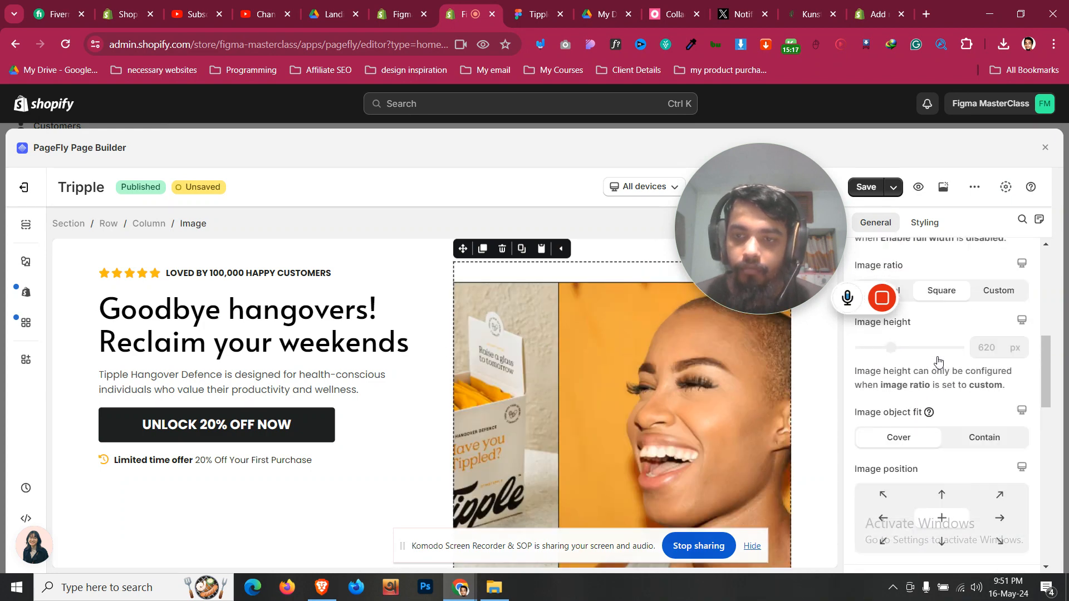
click(970, 358)
scroll(943, 361, up, 2)
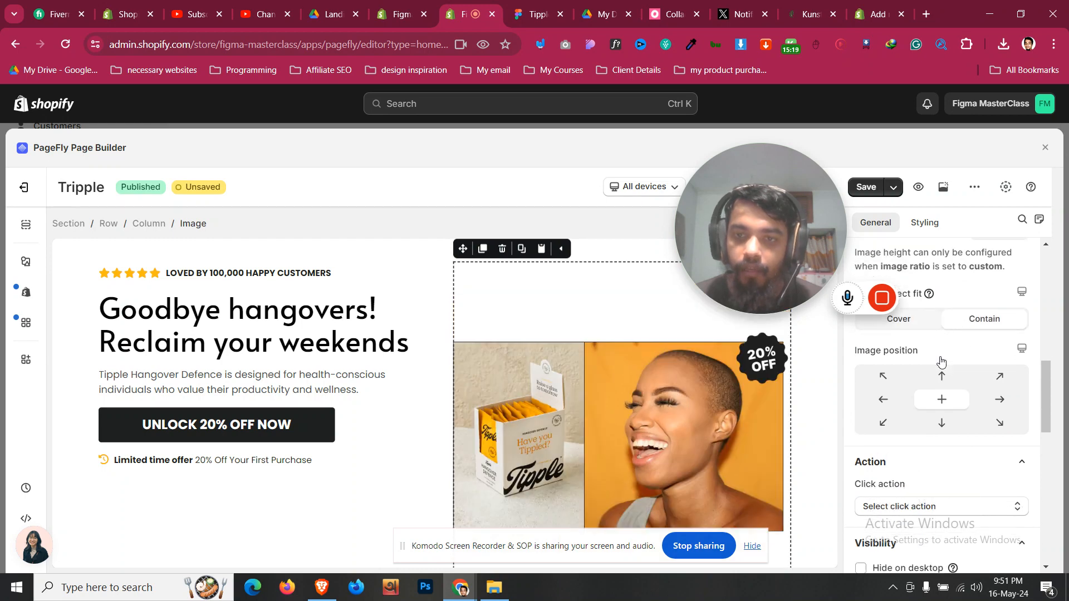
click(907, 351)
scroll(918, 369, down, 2)
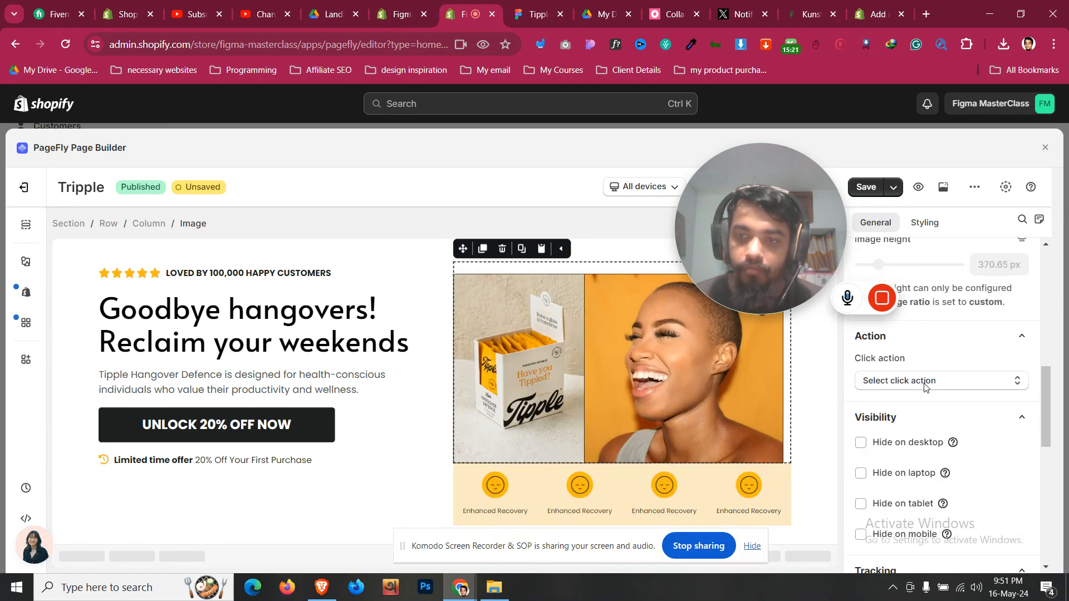
mouse_move(940, 452)
scroll(640, 370, up, 2)
scroll(676, 382, down, 2)
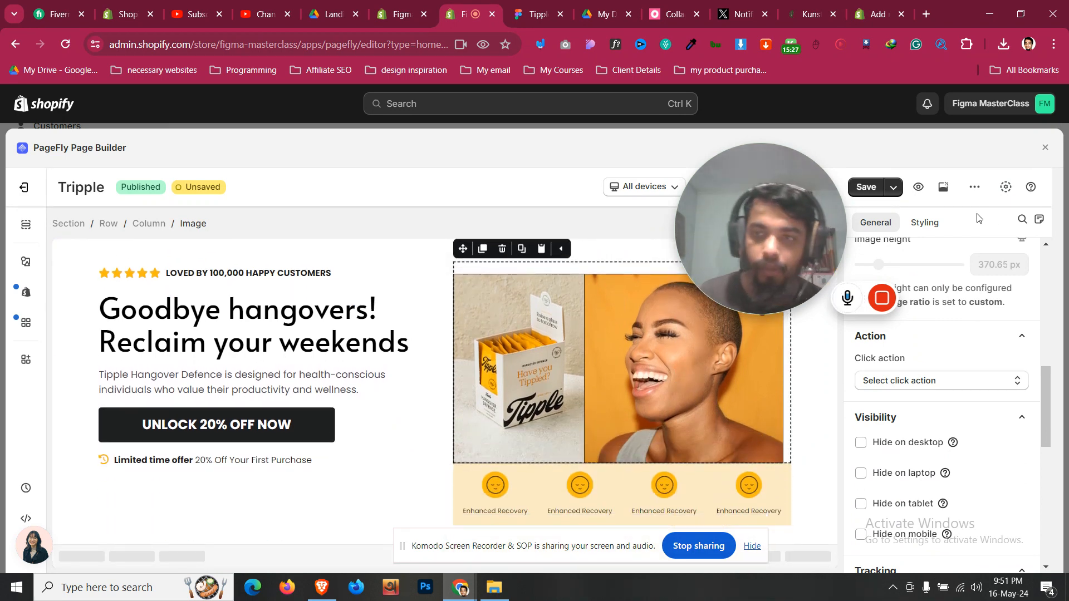
click(924, 223)
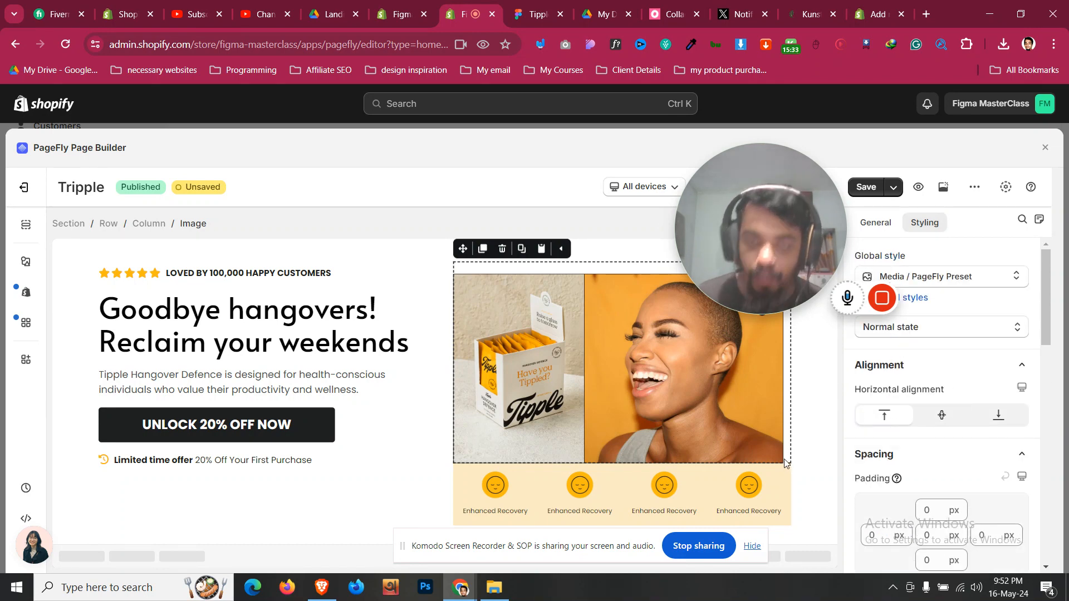
drag(758, 281, 769, 220)
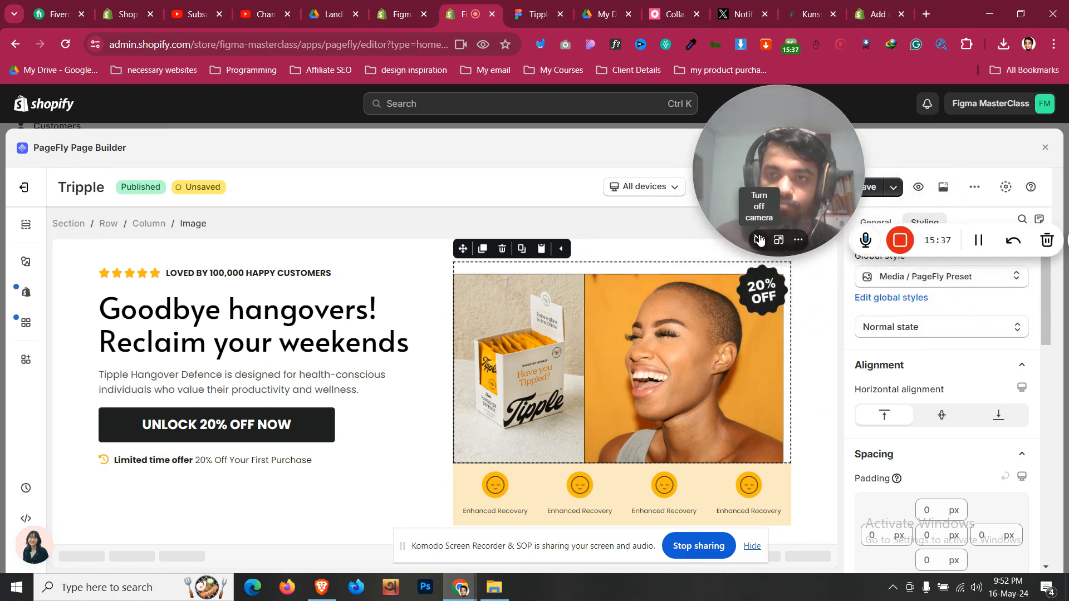
click(776, 472)
click(668, 469)
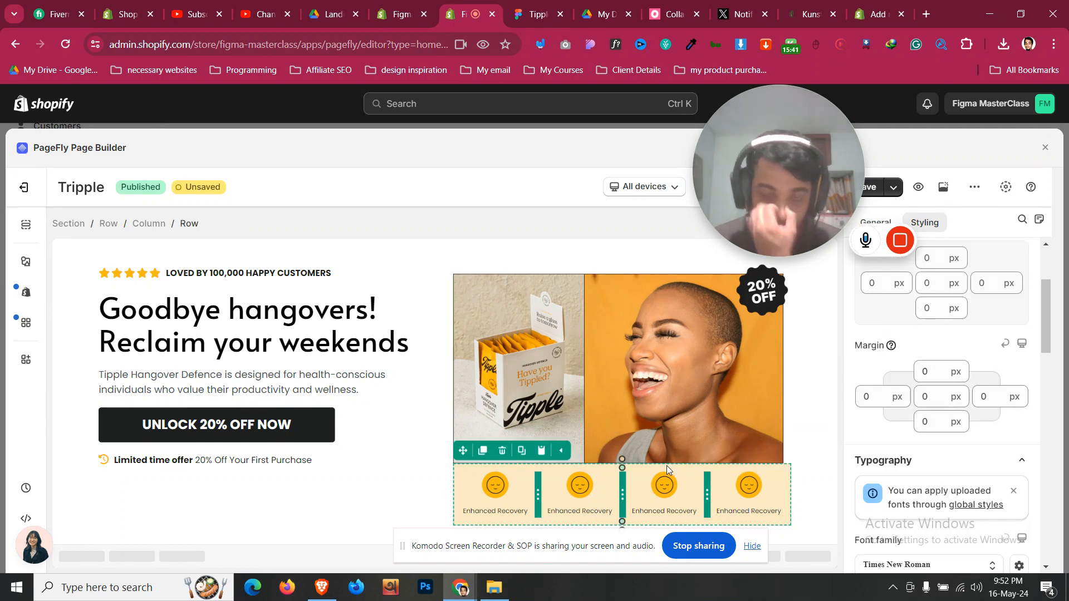
click(653, 429)
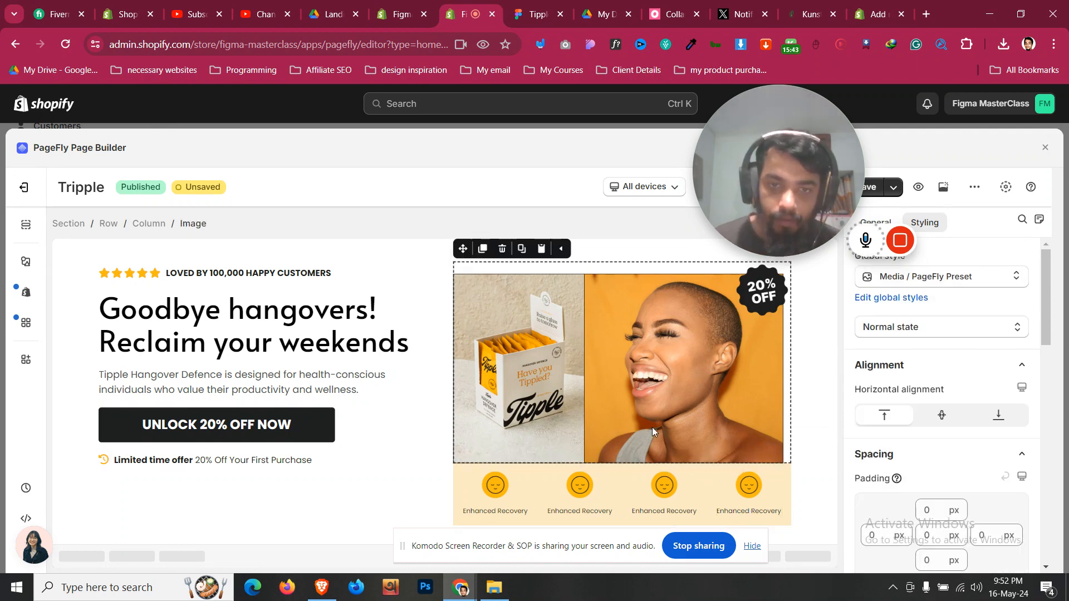
- Check the benefits strip in the Figma design and give the benefits row in PageFly a solid border
click(551, 8)
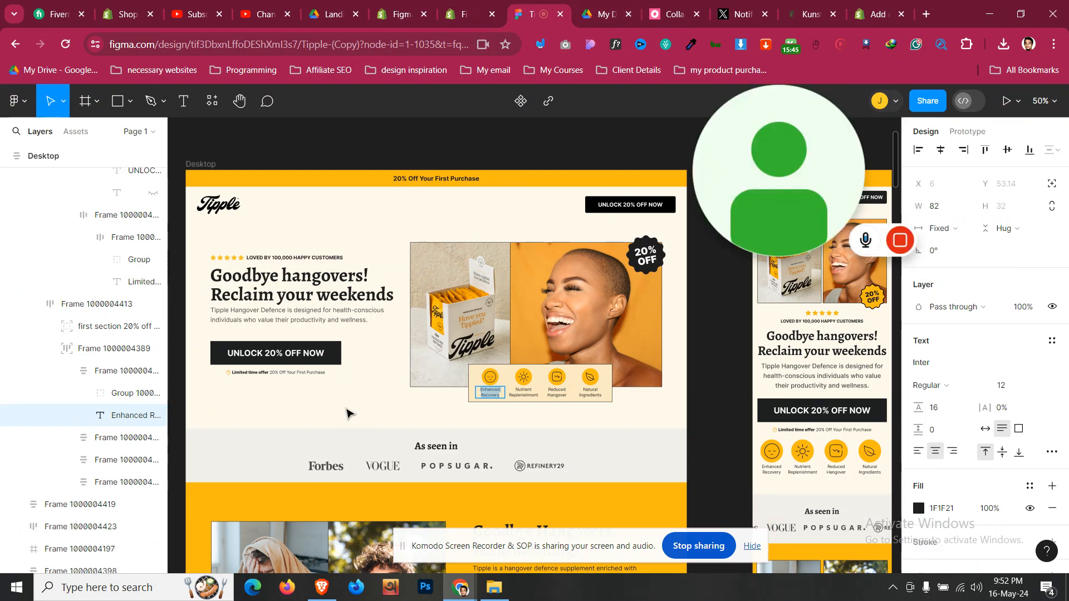
click(471, 370)
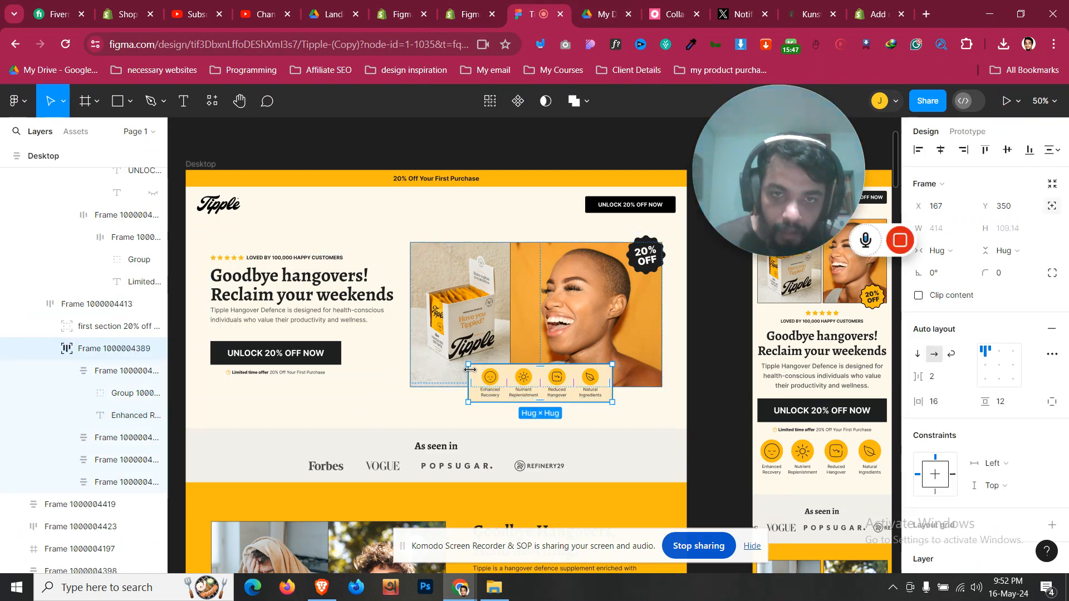
click(465, 6)
click(472, 466)
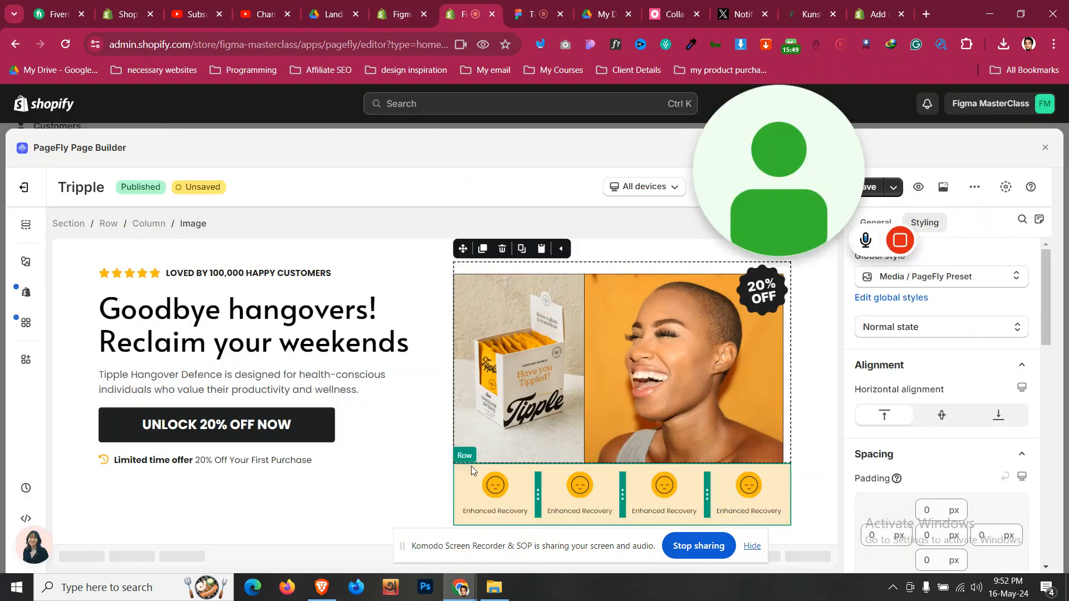
scroll(934, 390, down, 5)
scroll(933, 413, down, 5)
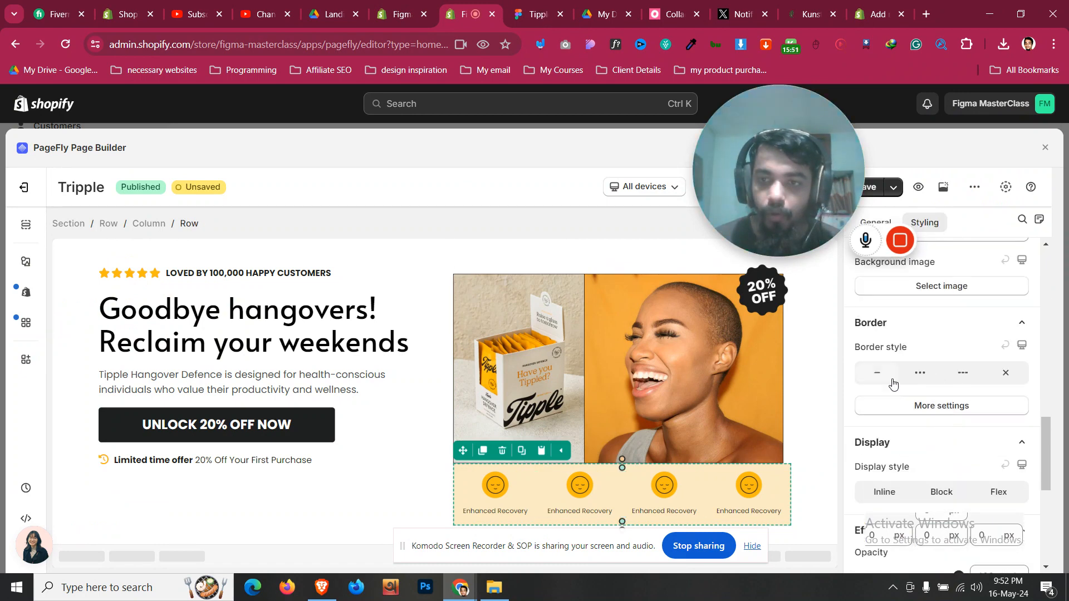
click(891, 378)
scroll(952, 474, down, 5)
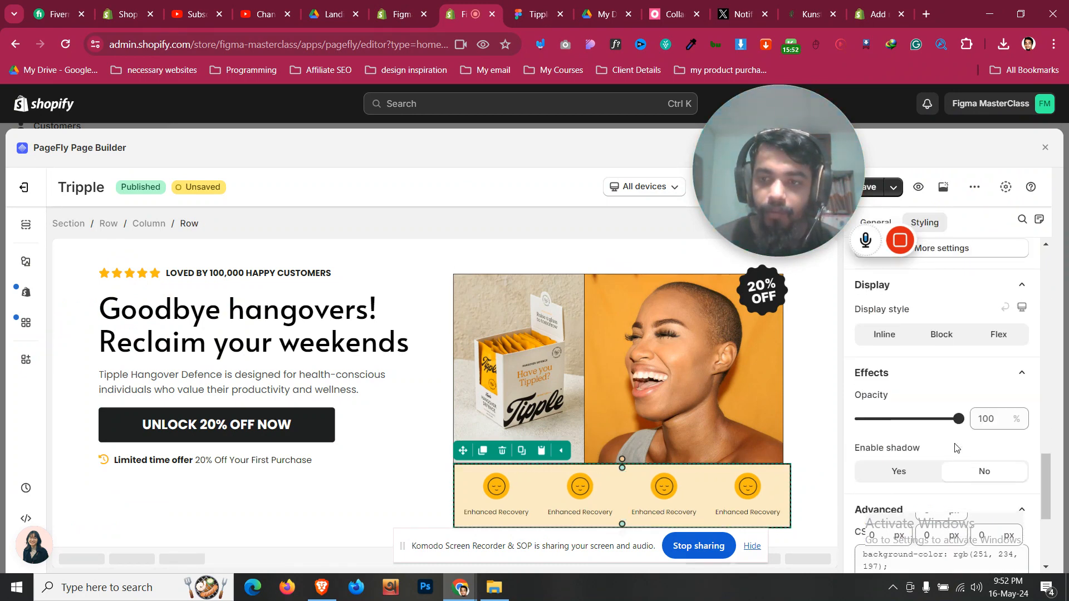
- Set the benefits row's border width to 1 px on all sides
scroll(945, 334, up, 1)
click(944, 318)
double_click(929, 402)
text(1)
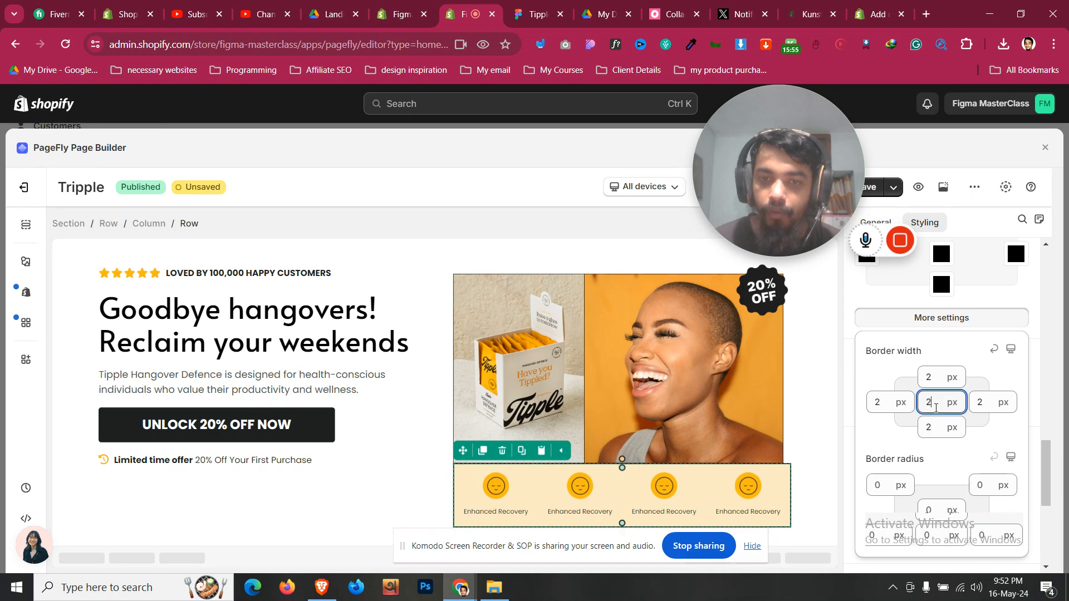
click(76, 404)
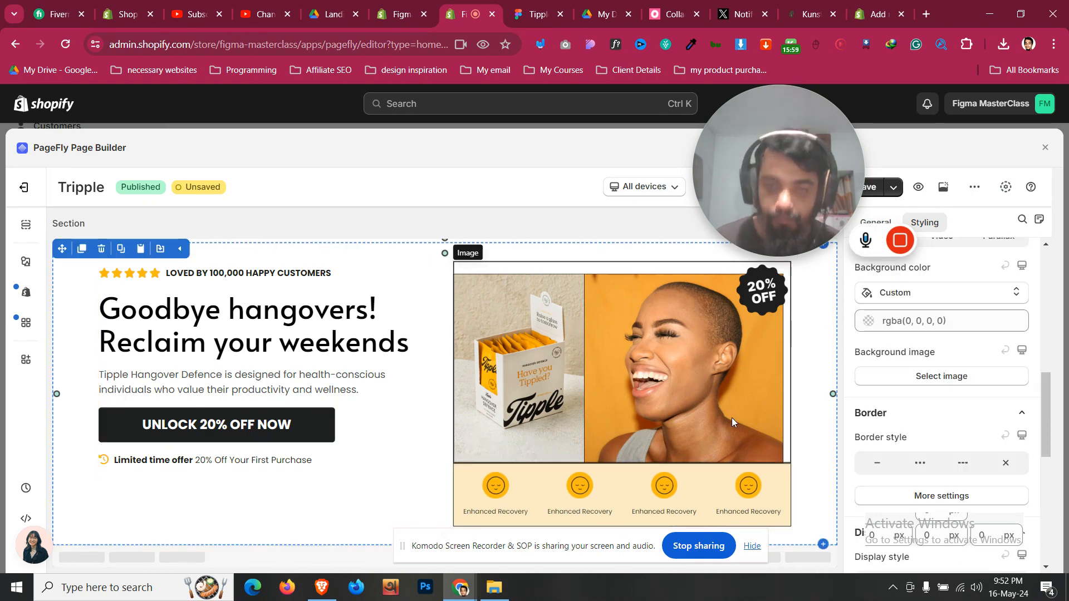
- Try negative top margins down to -60 px on the benefits row so it overlaps the hero image
click(662, 467)
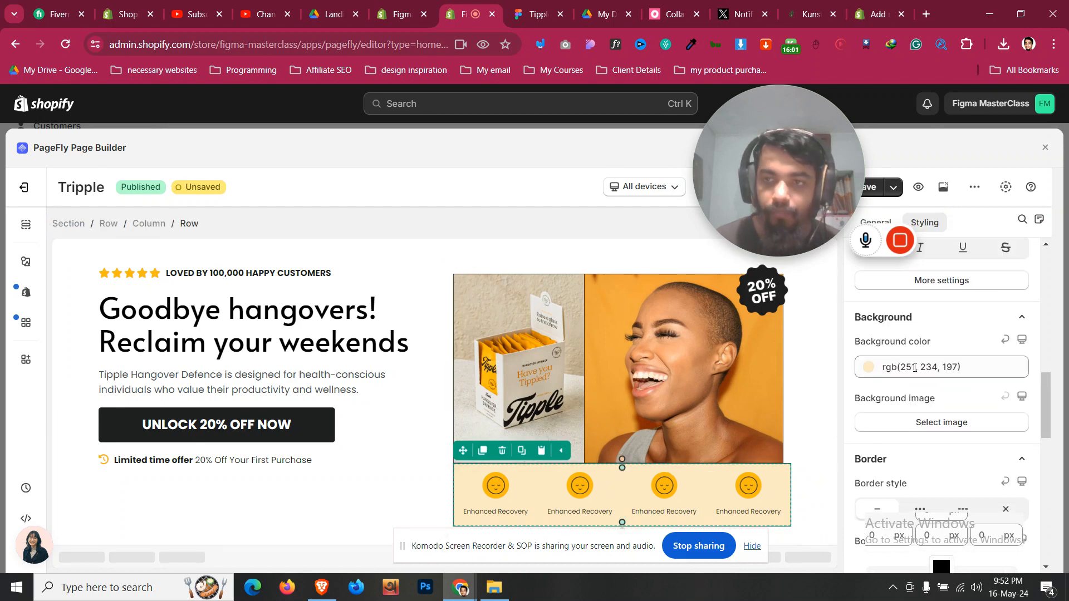
scroll(927, 357, up, 6)
click(932, 304)
text(-20)
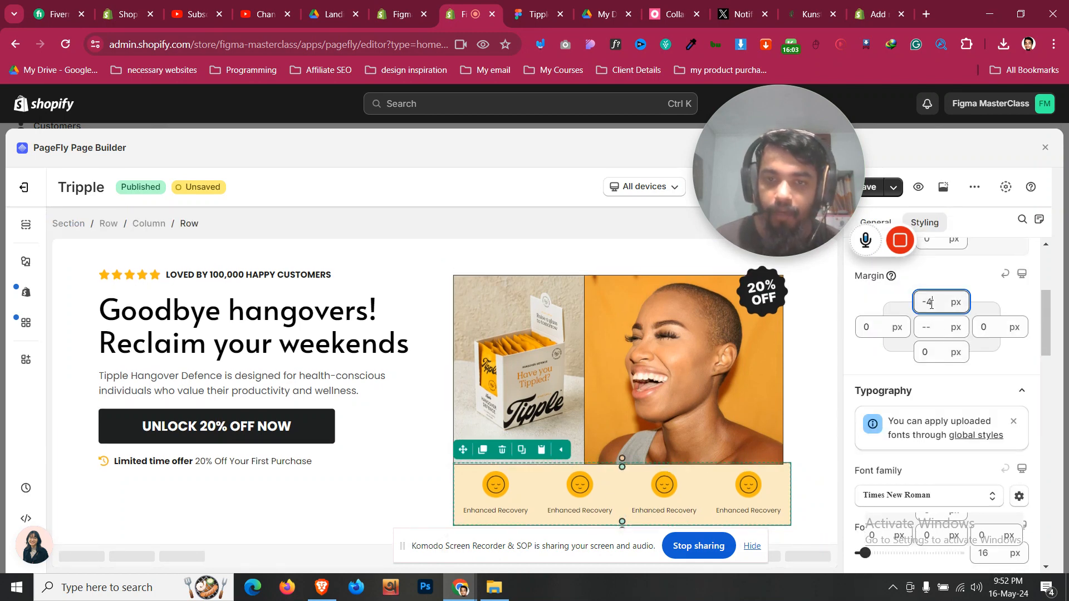
key(Down)
key(Down)
key(Down)
key(Down)
key(Down)
key(Down)
key(Down)
key(Down)
key(Down)
key(Down)
key(Down)
key(Down)
key(Down)
key(Down)
key(Down)
key(Down)
key(Down)
key(Down)
key(Down)
key(Down)
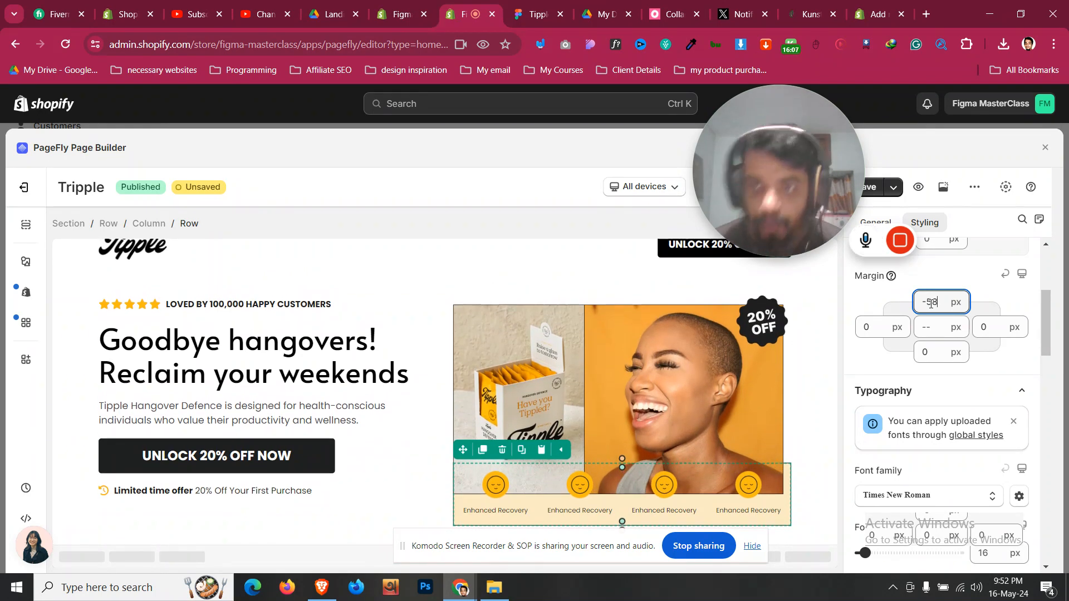
key(Down)
key(Down)
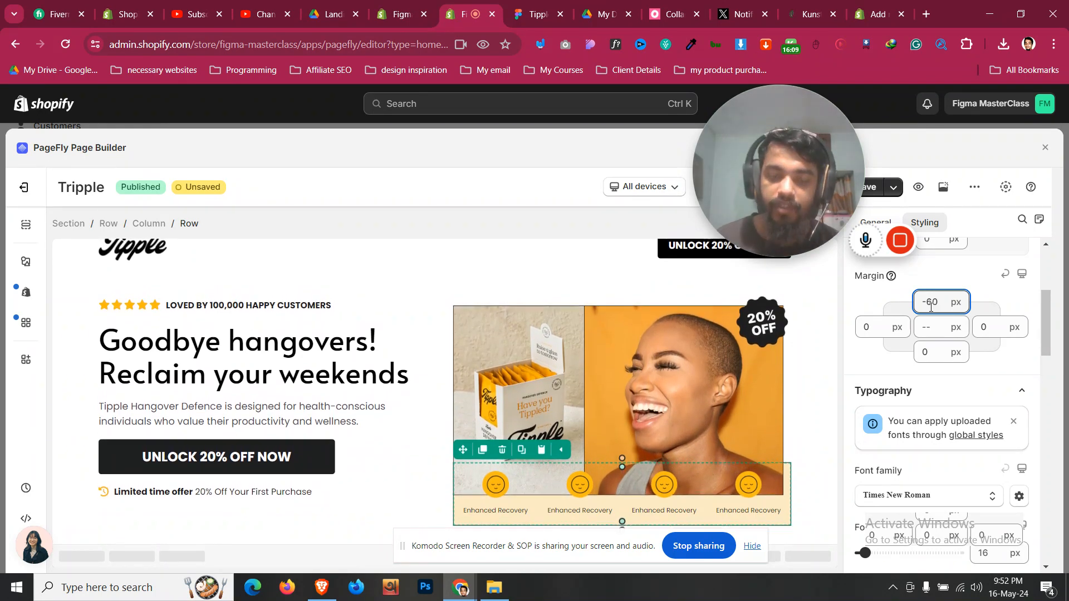
- Compare with the hero frame in Figma and set the benefits row's top margin in PageFly to 20 px
click(535, 14)
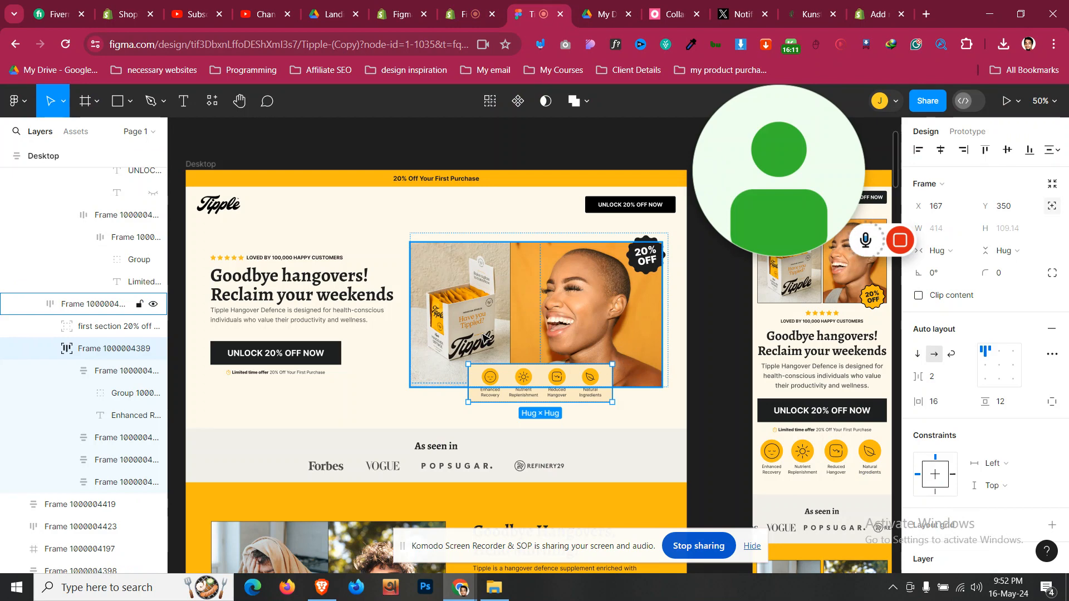
click(225, 409)
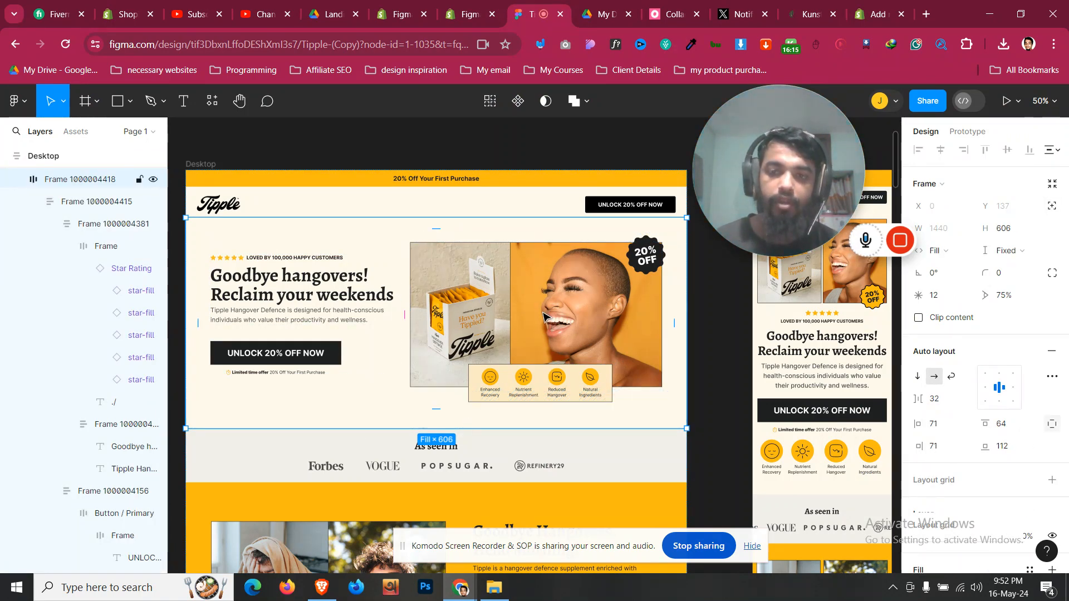
key(ctrl+shift+Tab)
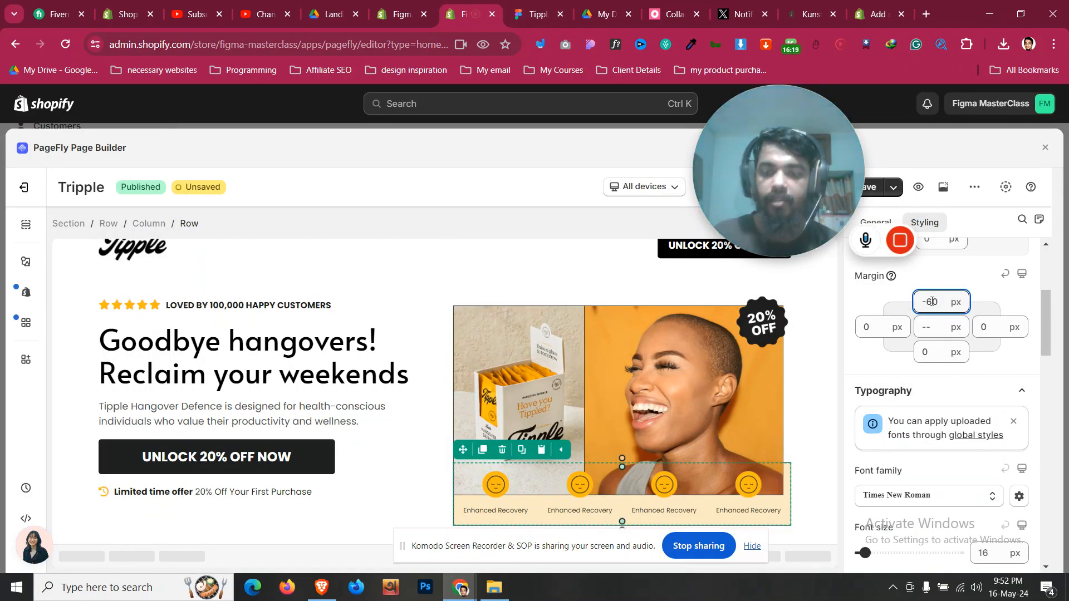
key(BackSpace)
key(BackSpace)
key(BackSpace)
text(14)
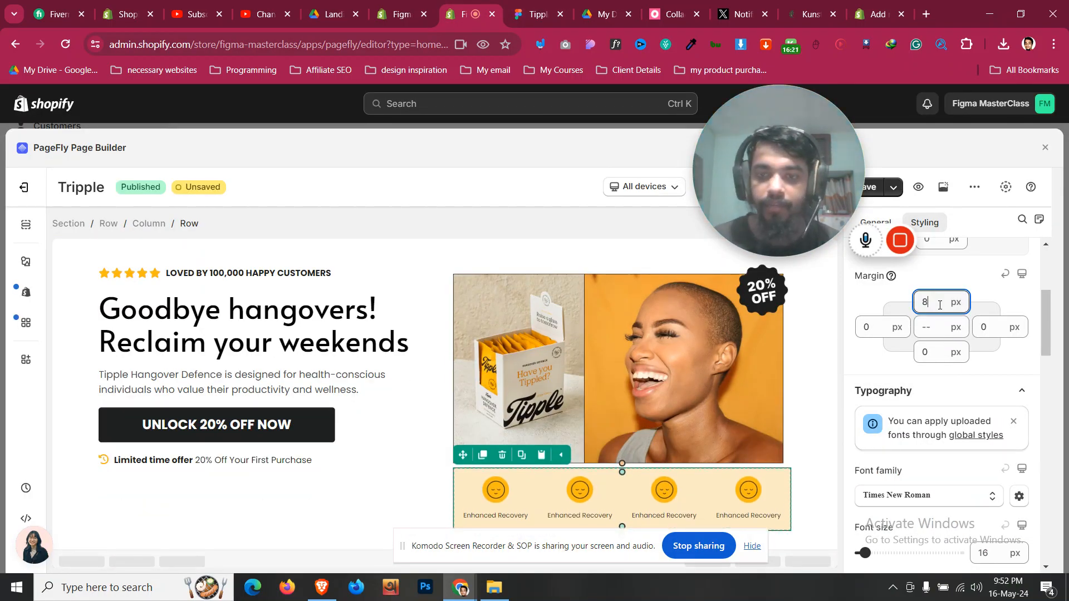
key(Up)
key(Up)
key(Up)
key(Up)
key(Up)
key(Up)
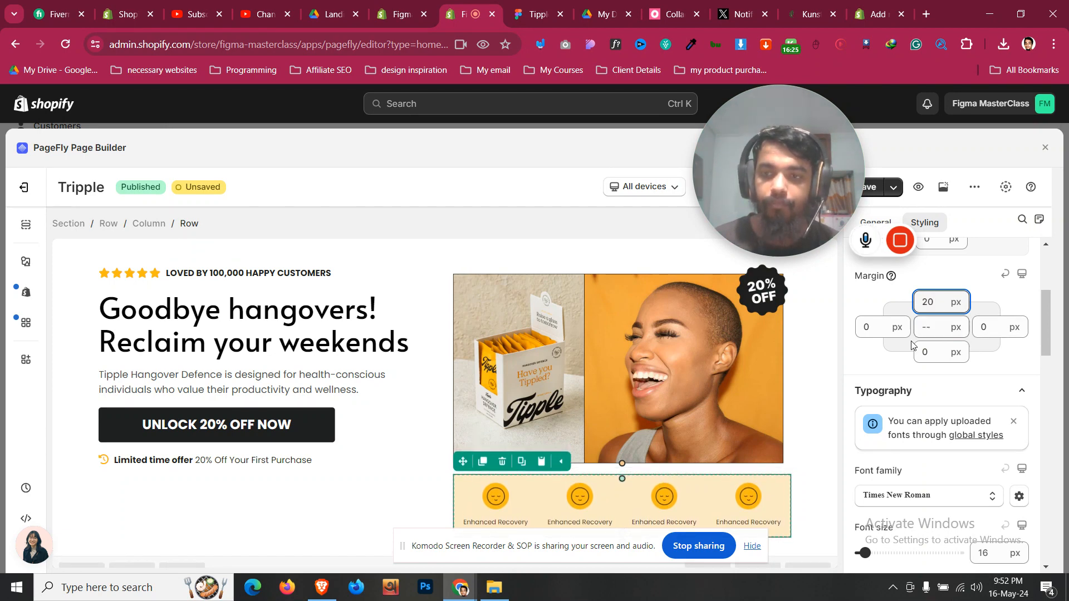
- Set the content position of the two-column hero row to centre
click(108, 262)
click(889, 225)
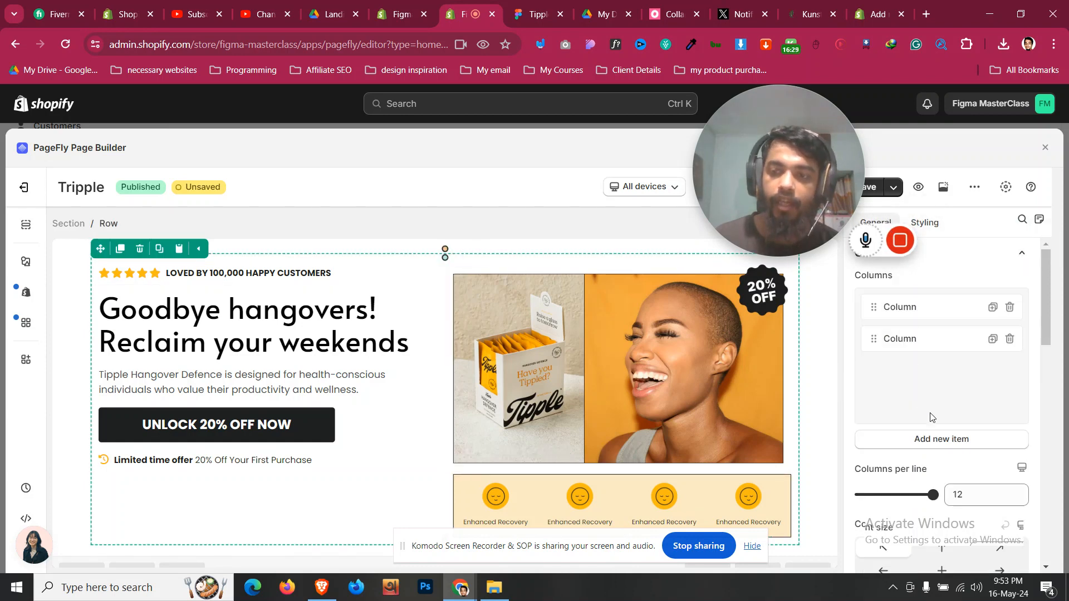
scroll(941, 390, down, 3)
click(942, 432)
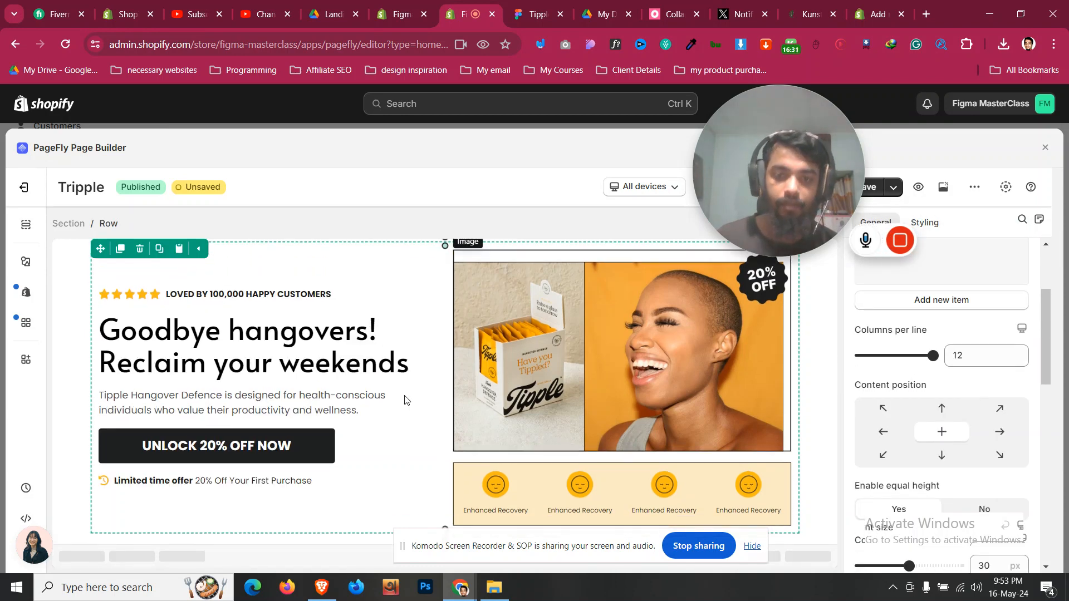
- Set the hero section's top and bottom padding to 50 px and review its spacing below the header
click(79, 421)
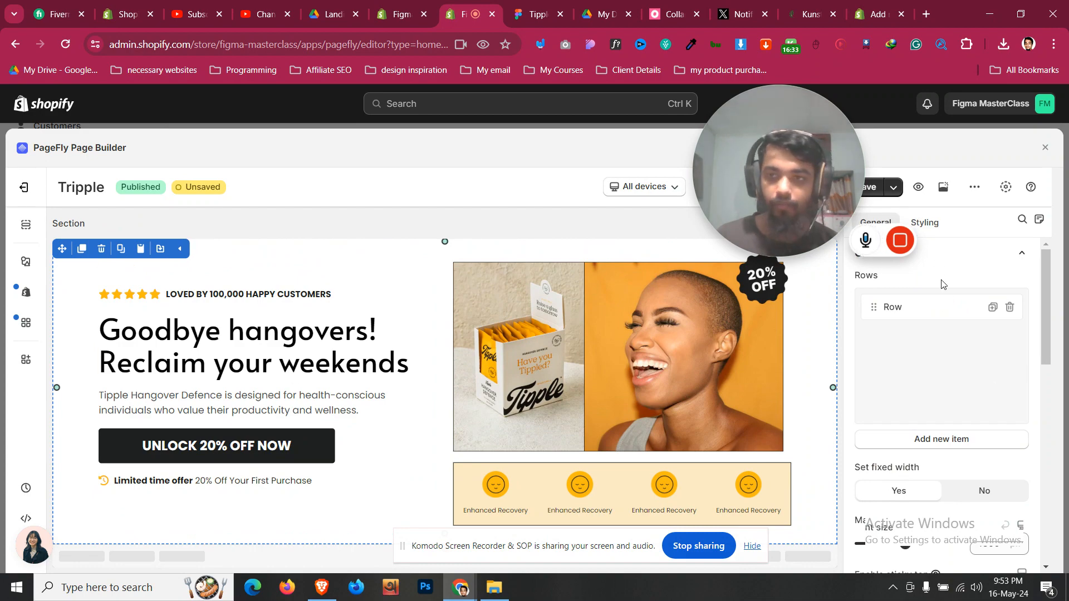
click(924, 222)
click(535, 14)
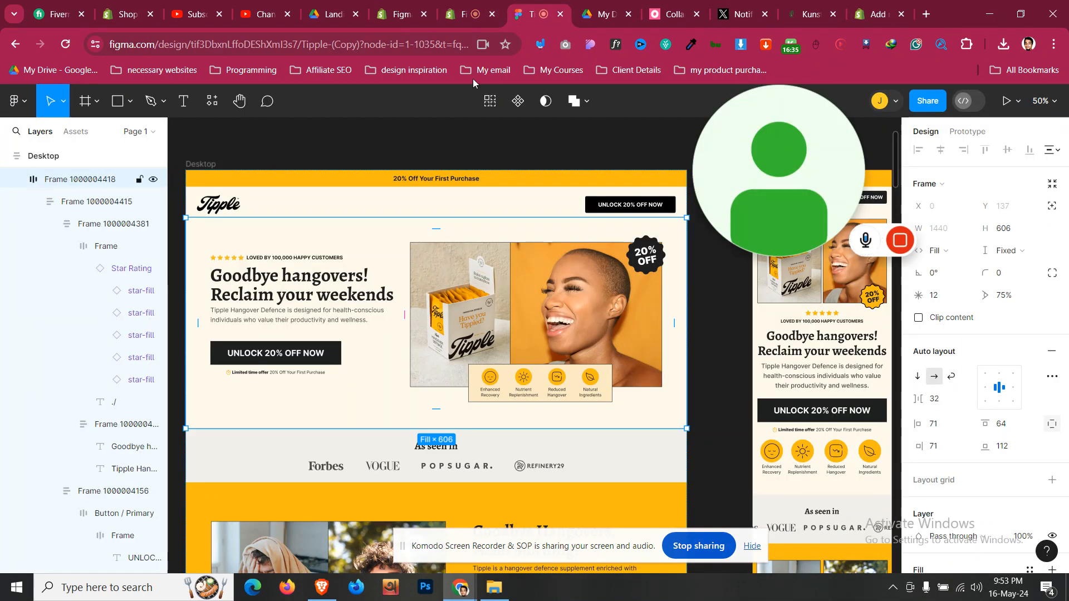
click(471, 14)
scroll(935, 418, up, 5)
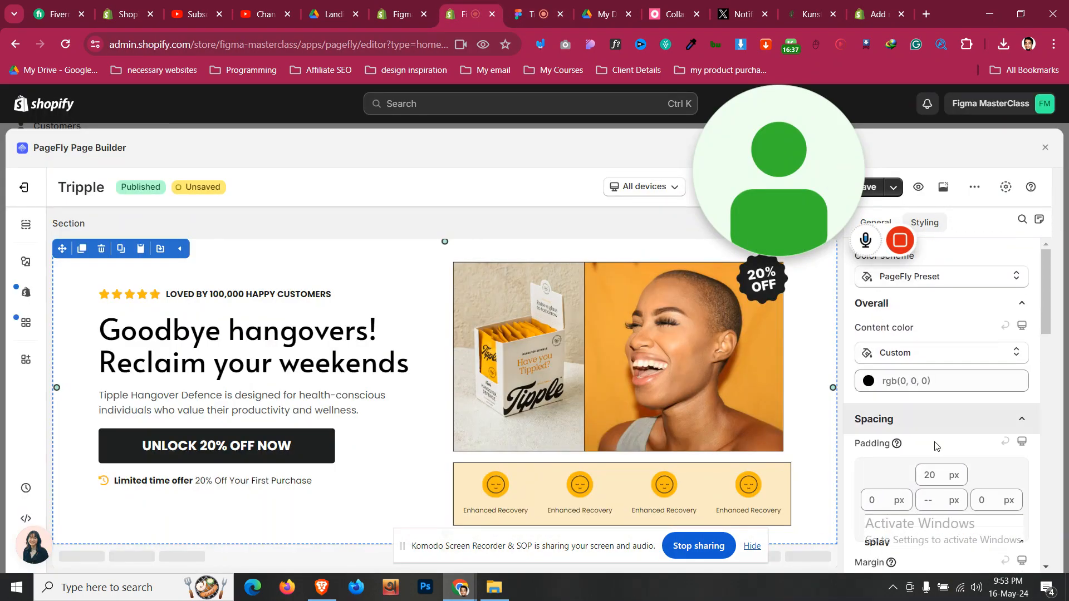
scroll(936, 418, down, 3)
text(50)
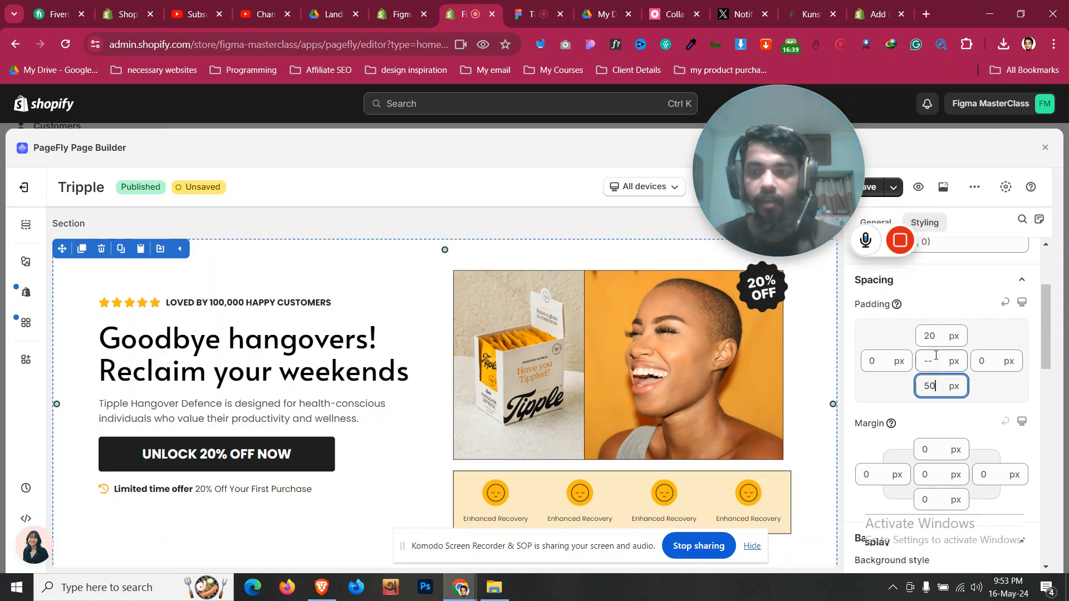
click(932, 336)
text(50)
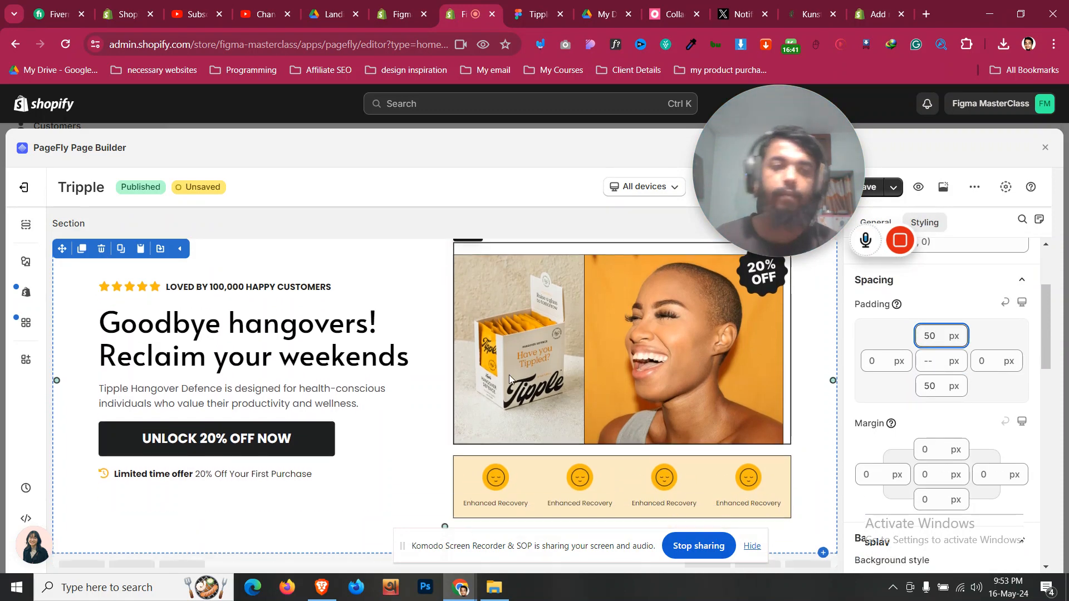
scroll(509, 377, up, 3)
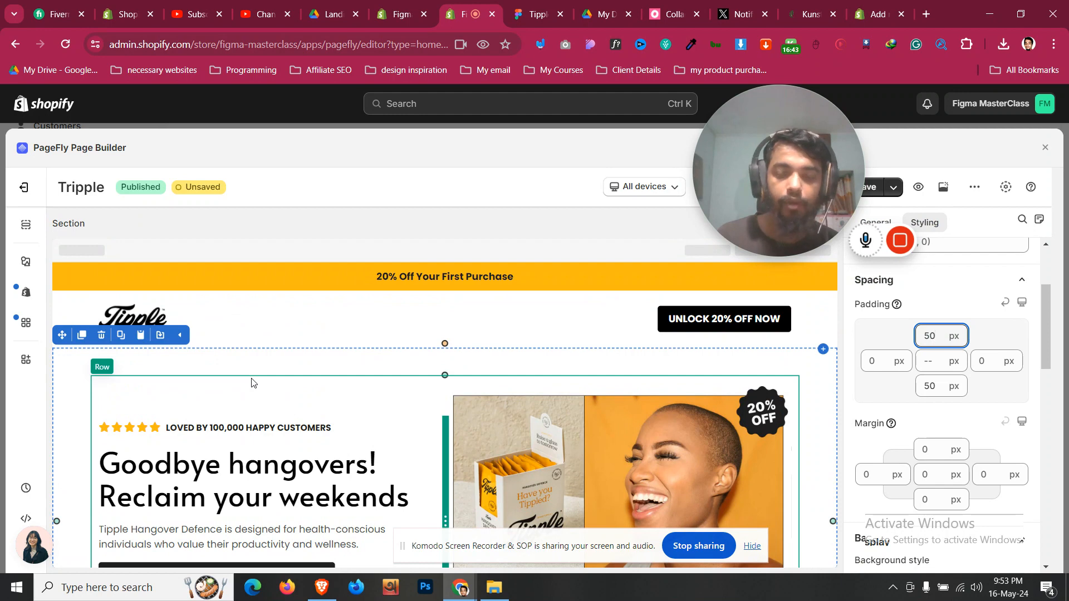
scroll(254, 383, down, 3)
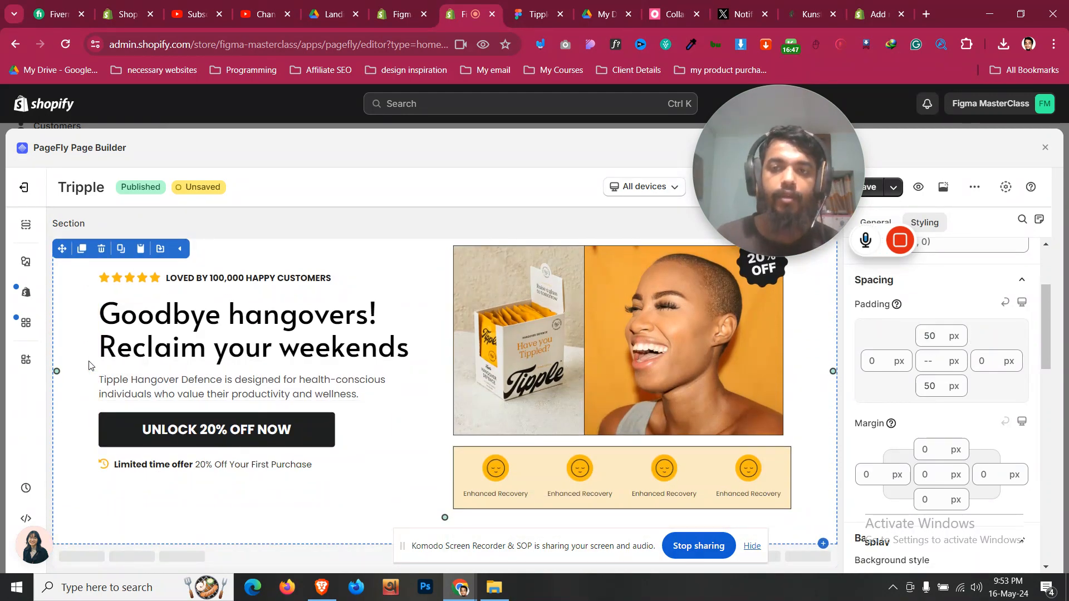
scroll(89, 366, up, 3)
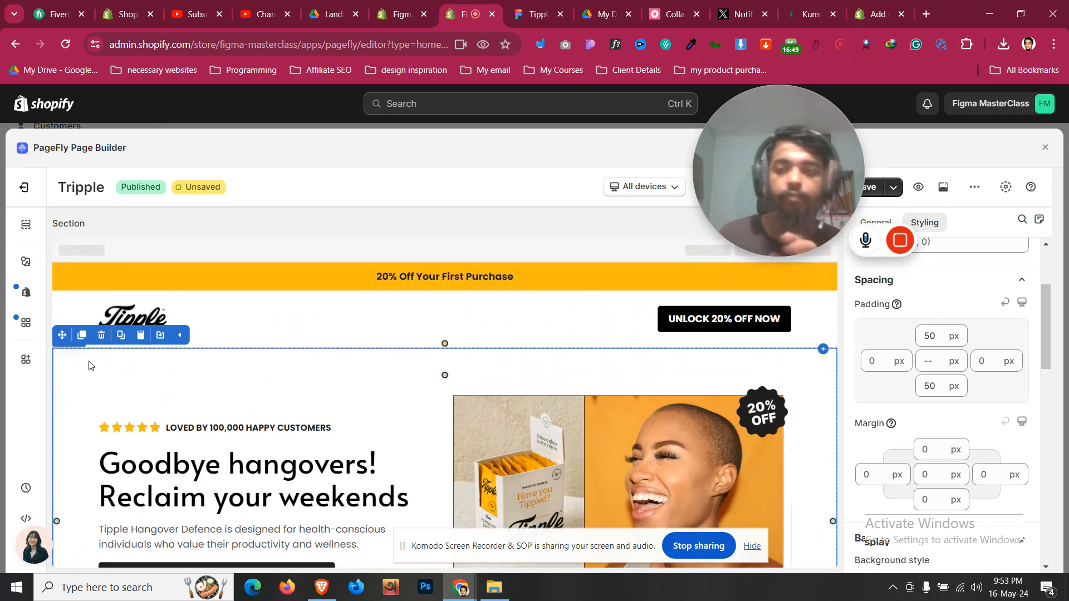
- Switch to Figma and examine the mobile version of the hero section
click(519, 6)
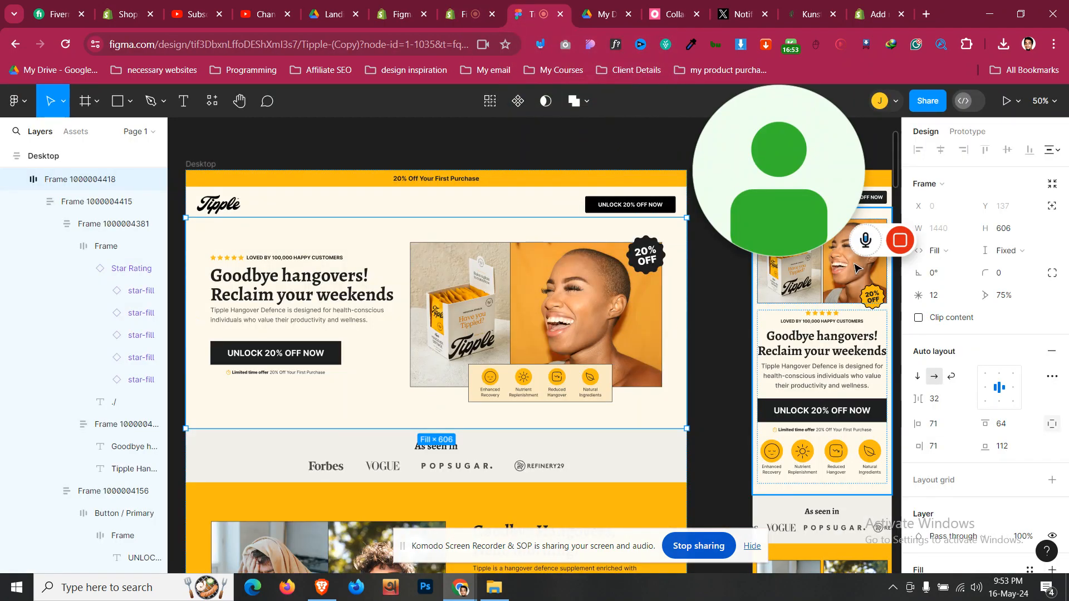
mouse_move(872, 241)
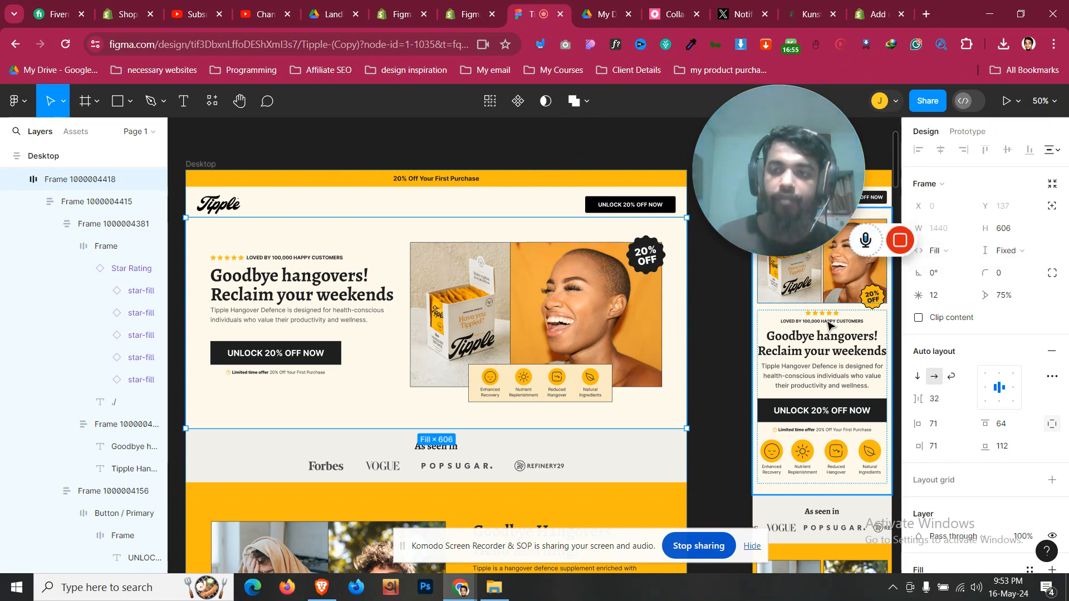
mouse_move(774, 220)
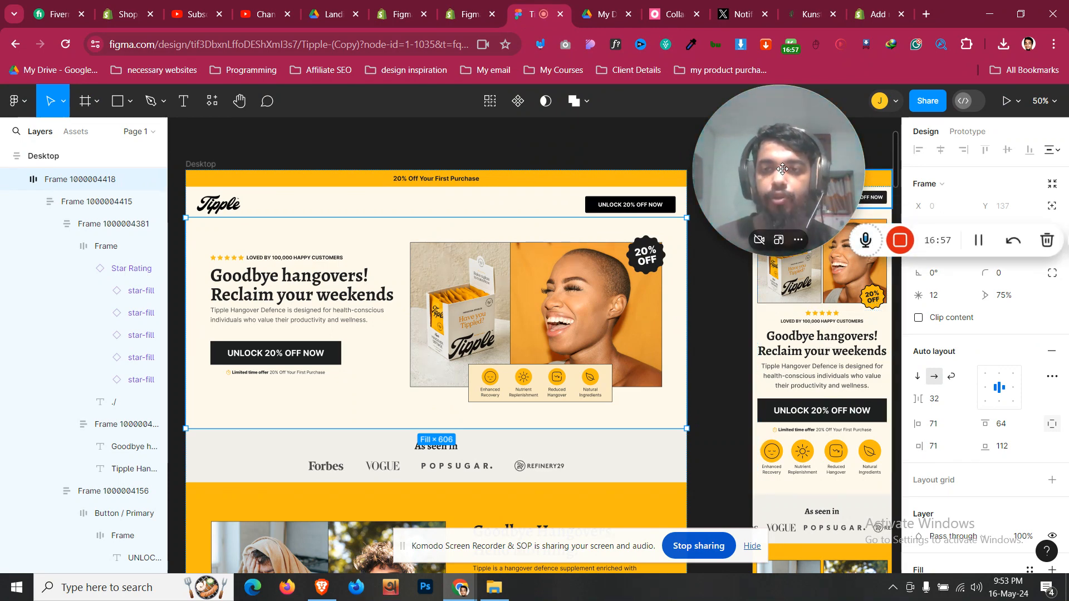
drag(779, 170, 682, 410)
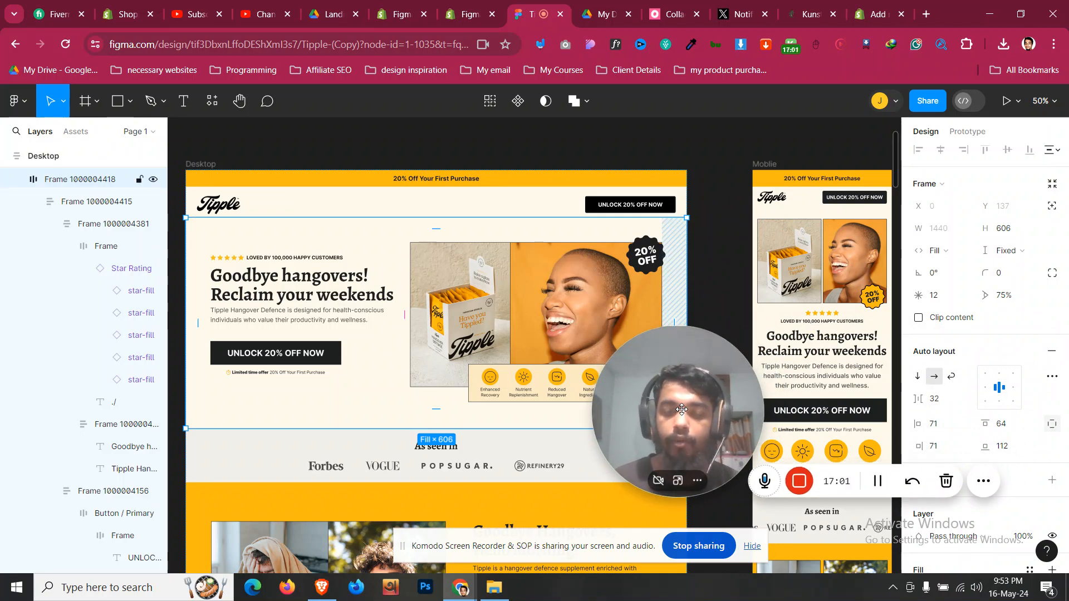